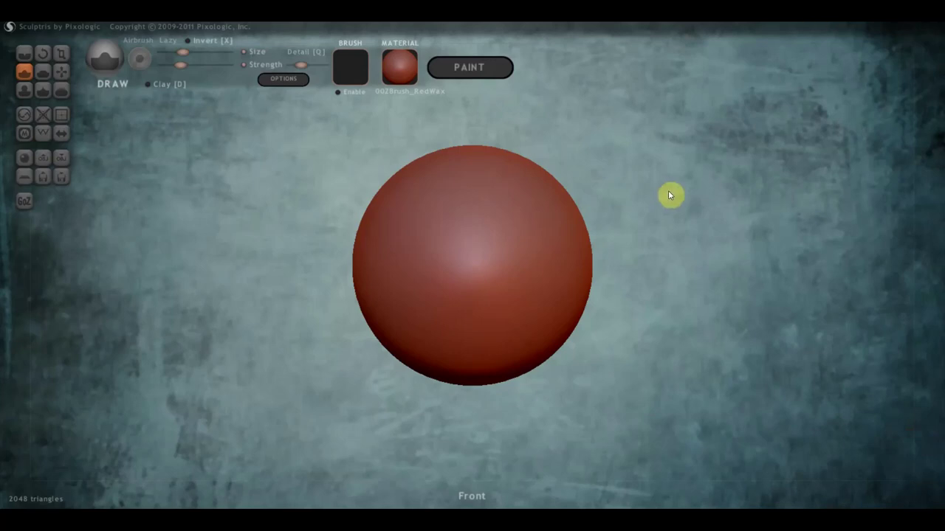
Turn on mirror symmetry for the sphere and confirm it in the Confirm symmetry on dialog
{"action": "scroll", "coordinate": [607, 207], "scroll_direction": "down", "scroll_amount": 3}
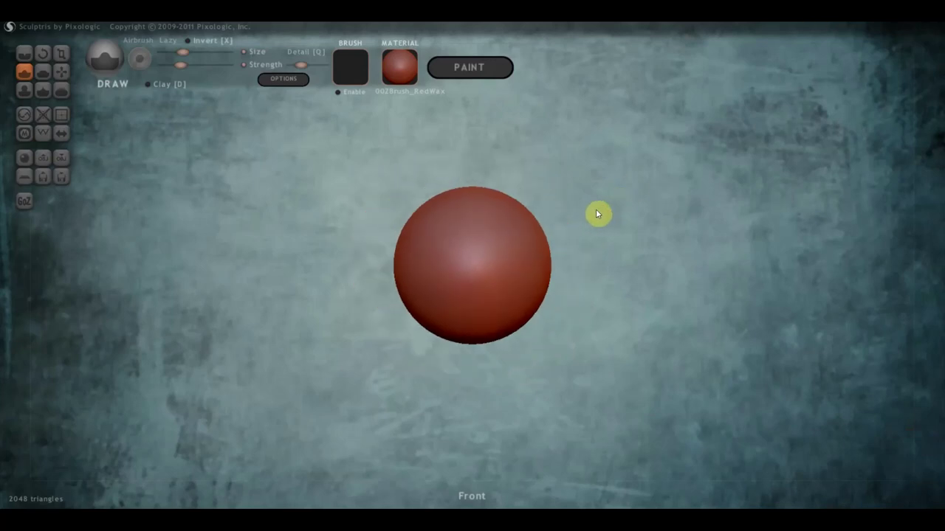
{"action": "left_click", "coordinate": [61, 136]}
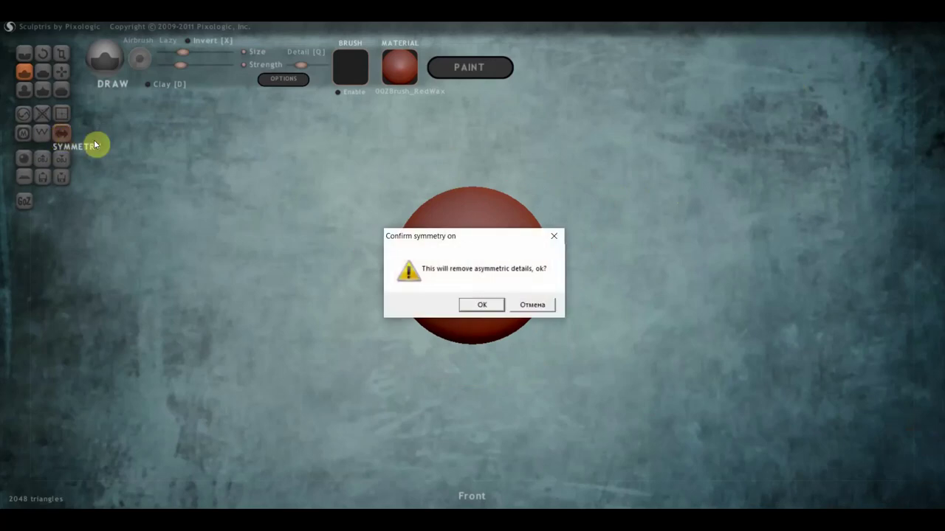
{"action": "left_click", "coordinate": [482, 307]}
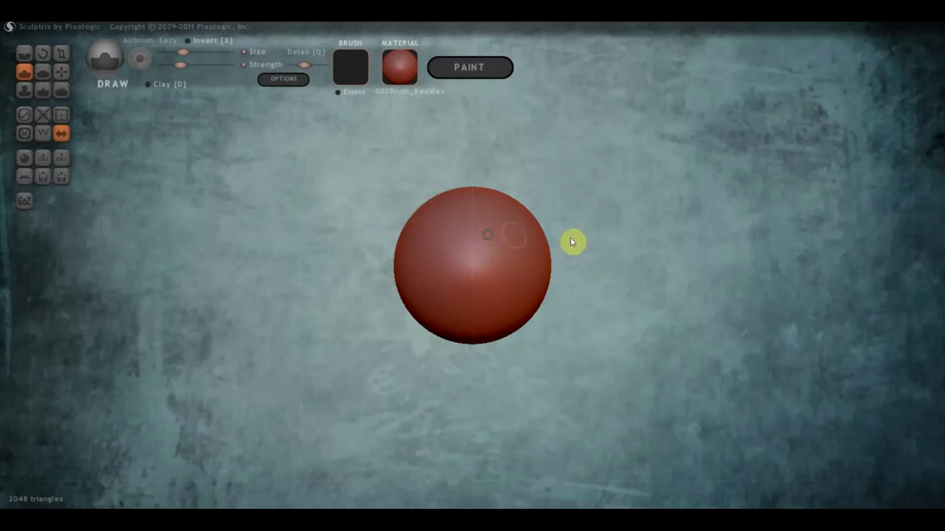
Orbit to the sphere's right side, mark the ear spot, and raise the brush strength
{"action": "left_click_drag", "start_coordinate": [639, 250], "coordinate": [620, 250], "text": "shift"}
{"action": "left_click_drag", "start_coordinate": [486, 208], "coordinate": [489, 215]}
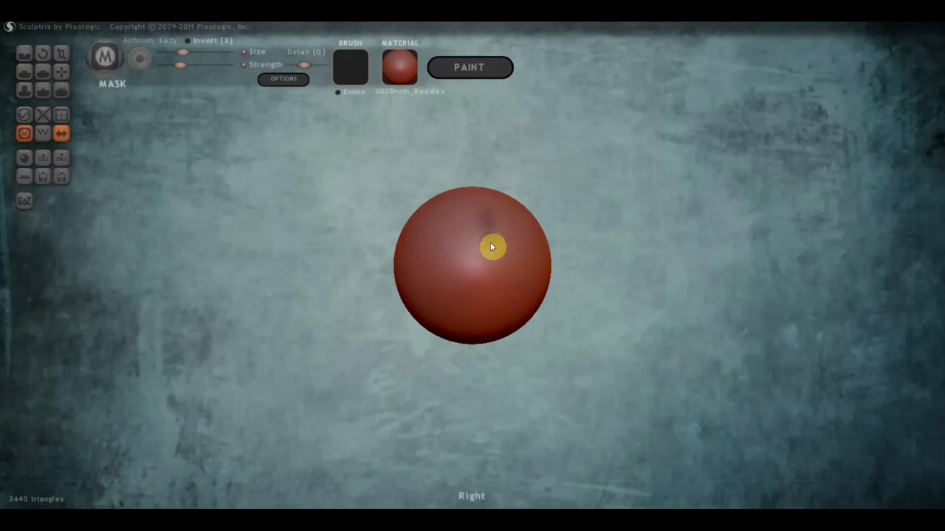
{"action": "left_click", "coordinate": [194, 66]}
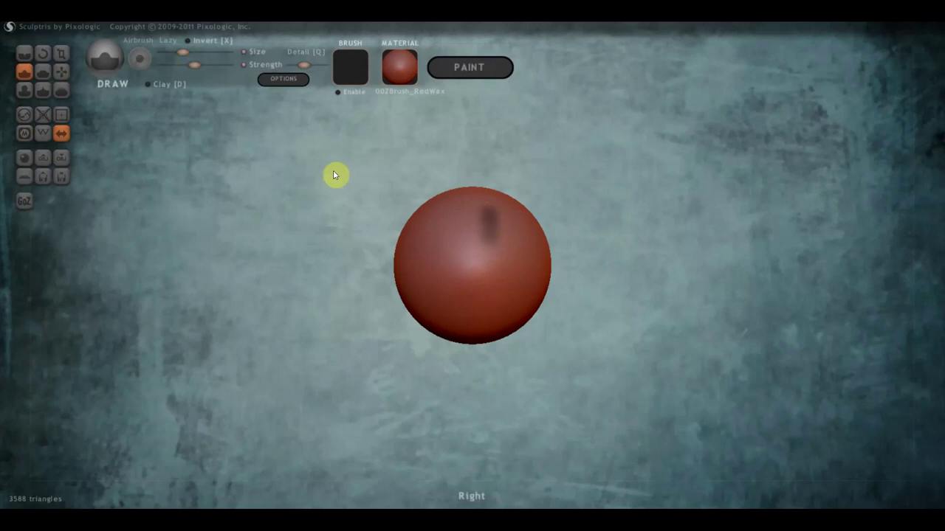
Mask-paint an oval patch on the upper sphere and invert the mask so only the oval is free
{"action": "key", "text": "m"}
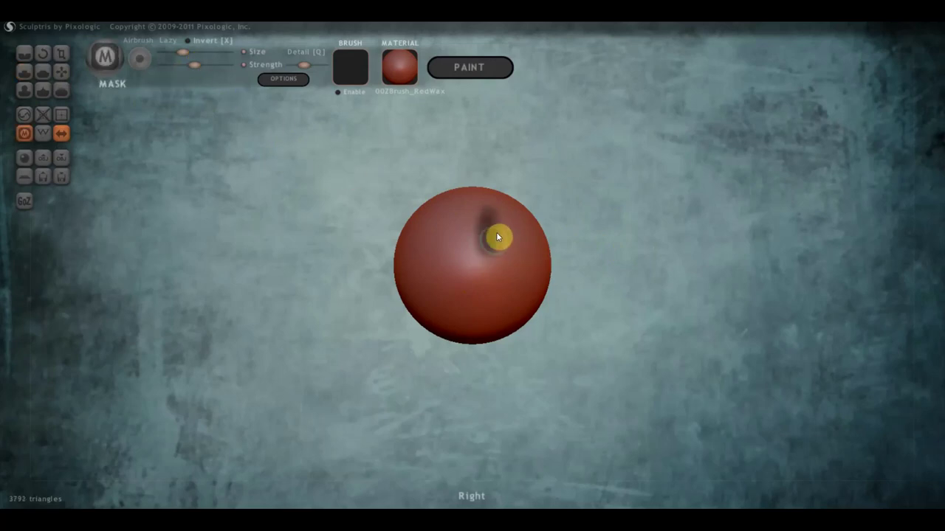
{"action": "mouse_move", "coordinate": [496, 231]}
{"action": "left_mouse_down"}
{"action": "mouse_move", "coordinate": [481, 219]}
{"action": "mouse_move", "coordinate": [485, 246]}
{"action": "mouse_move", "coordinate": [493, 208]}
{"action": "mouse_move", "coordinate": [486, 242]}
{"action": "mouse_move", "coordinate": [499, 227]}
{"action": "mouse_move", "coordinate": [483, 223]}
{"action": "mouse_move", "coordinate": [487, 249]}
{"action": "left_mouse_up"}
{"action": "key", "text": "d"}
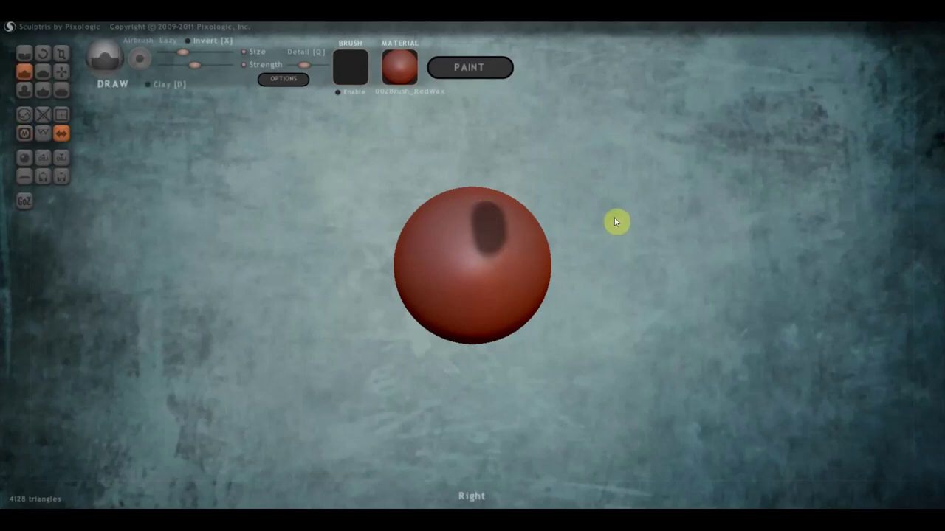
{"action": "left_click", "coordinate": [616, 221], "text": "ctrl"}
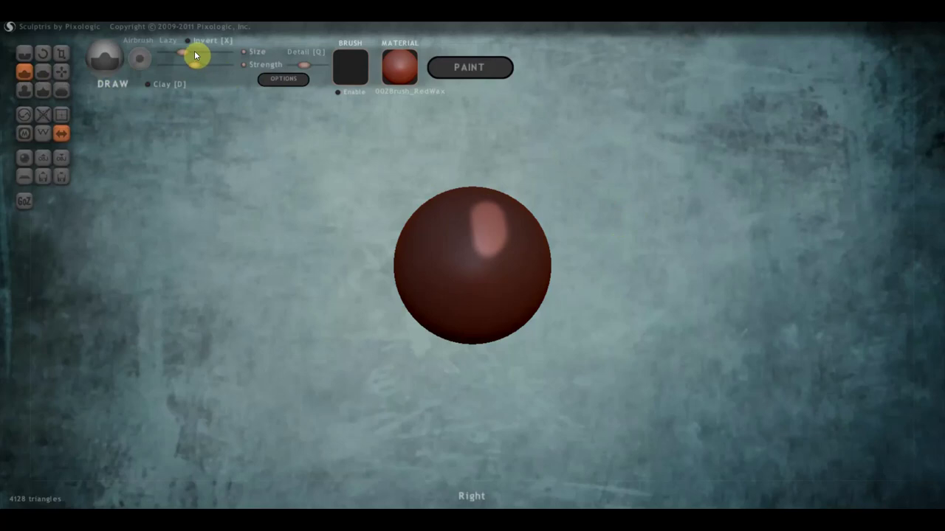
Build up and enlarge a raised ear bump on top of the sphere with the Draw brush
{"action": "left_click_drag", "start_coordinate": [194, 51], "coordinate": [196, 56]}
{"action": "left_click_drag", "start_coordinate": [486, 228], "coordinate": [480, 218]}
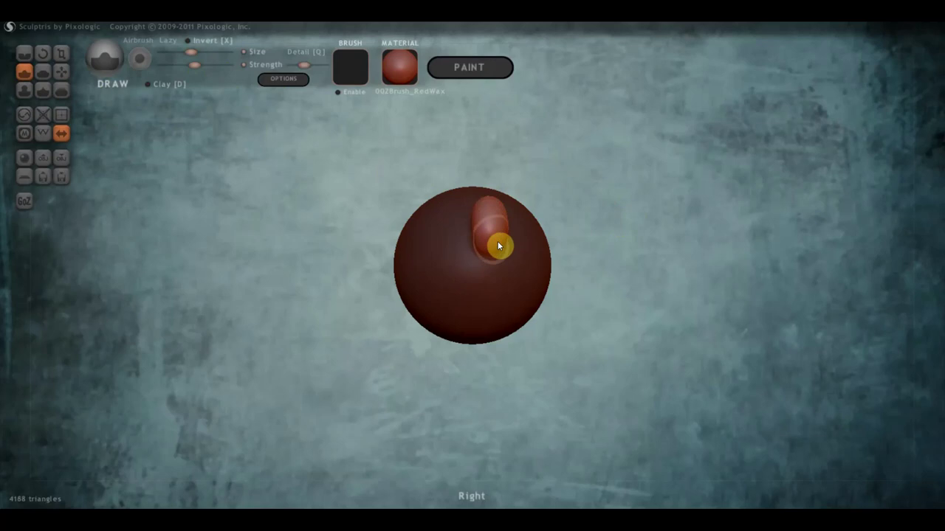
{"action": "mouse_move", "coordinate": [555, 235]}
{"action": "left_mouse_down"}
{"action": "mouse_move", "coordinate": [682, 235]}
{"action": "mouse_move", "coordinate": [614, 245]}
{"action": "left_mouse_up"}
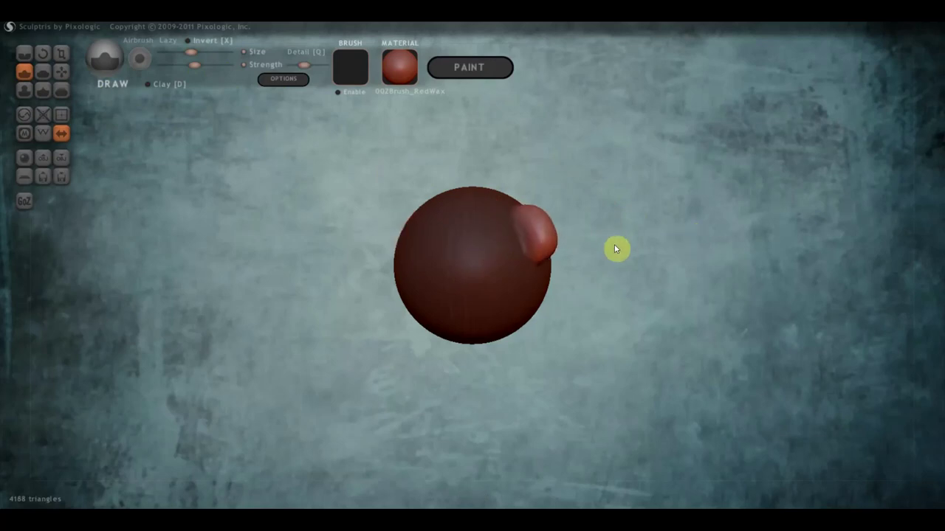
{"action": "left_click_drag", "start_coordinate": [533, 228], "coordinate": [540, 234]}
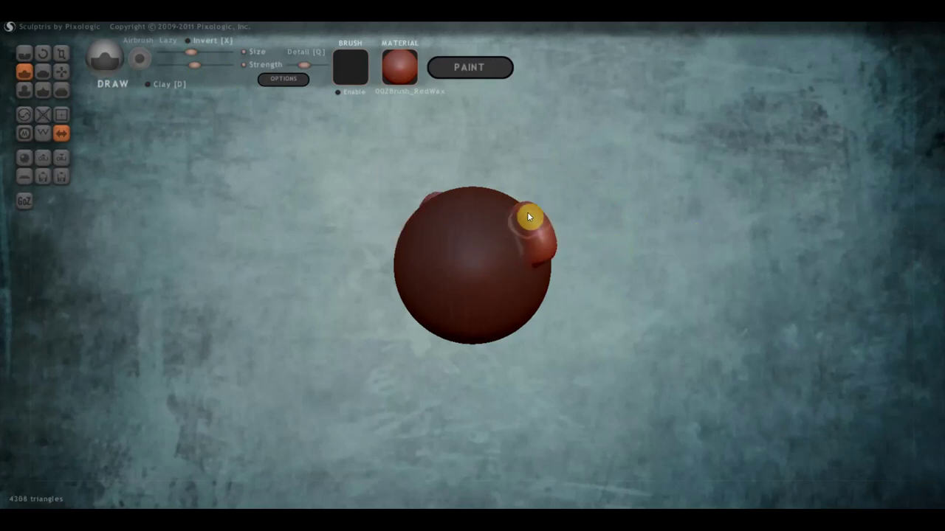
Pull the mirrored ear bumps outward with the Grab brush
{"action": "left_click", "coordinate": [61, 71]}
{"action": "scroll", "coordinate": [534, 220], "scroll_direction": "down", "scroll_amount": 2}
{"action": "mouse_move", "coordinate": [534, 220]}
{"action": "left_mouse_down"}
{"action": "mouse_move", "coordinate": [547, 226]}
{"action": "mouse_move", "coordinate": [551, 153]}
{"action": "left_mouse_up"}
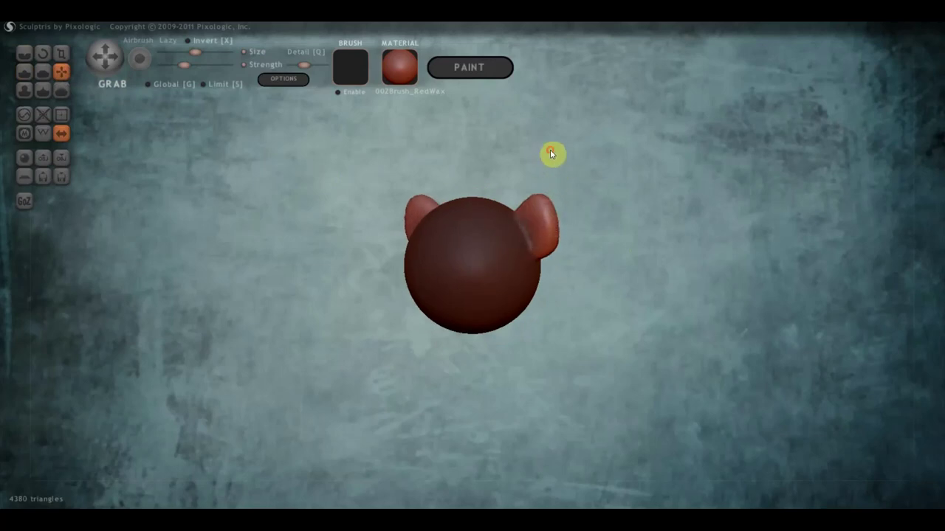
Grab the ear tips upward into tall points and pinch the ears' lower bulge inward
{"action": "left_click_drag", "start_coordinate": [533, 215], "coordinate": [526, 156]}
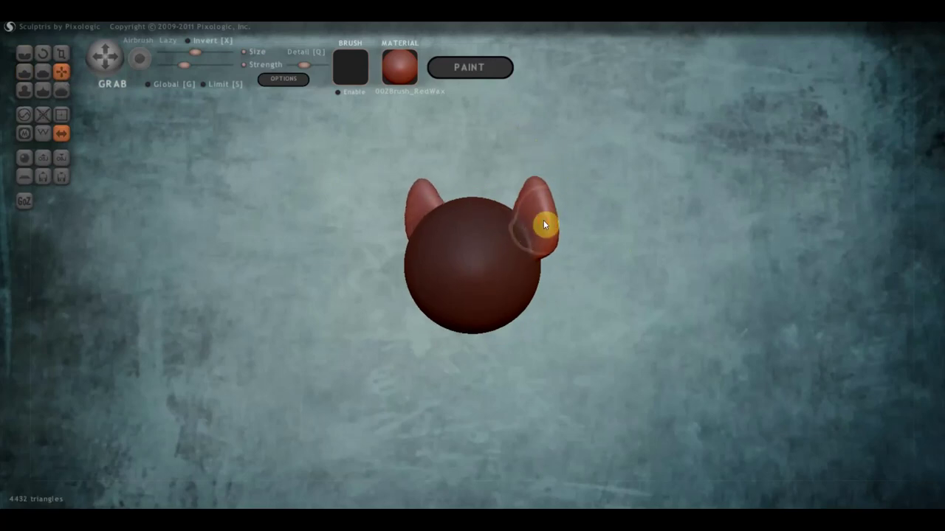
{"action": "left_click_drag", "start_coordinate": [534, 193], "coordinate": [532, 158]}
{"action": "left_click_drag", "start_coordinate": [590, 235], "coordinate": [646, 233]}
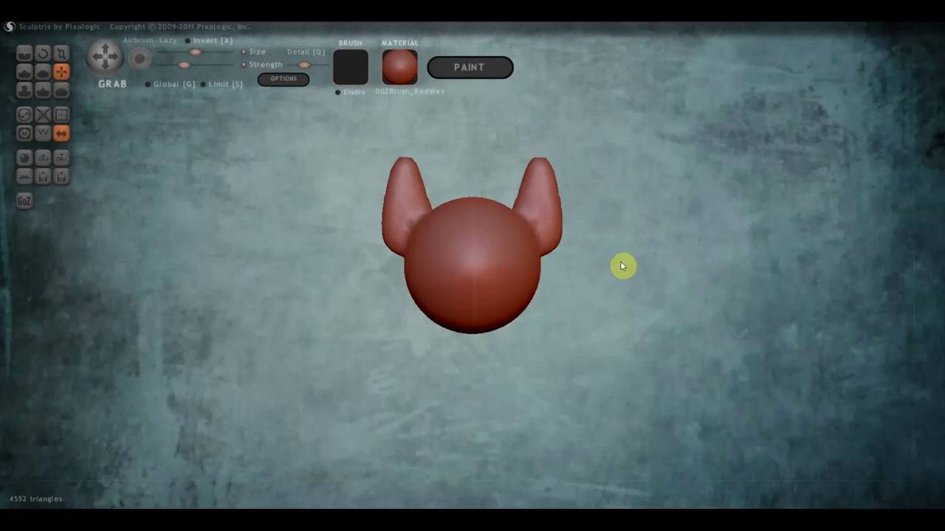
{"action": "mouse_move", "coordinate": [424, 204]}
{"action": "left_mouse_down"}
{"action": "mouse_move", "coordinate": [449, 190]}
{"action": "mouse_move", "coordinate": [414, 132]}
{"action": "left_mouse_up"}
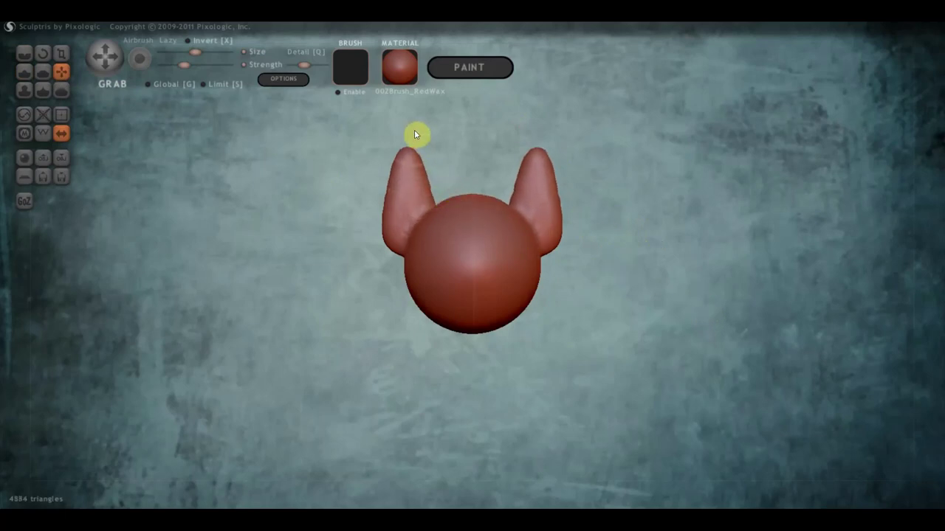
{"action": "left_click_drag", "start_coordinate": [394, 228], "coordinate": [403, 225]}
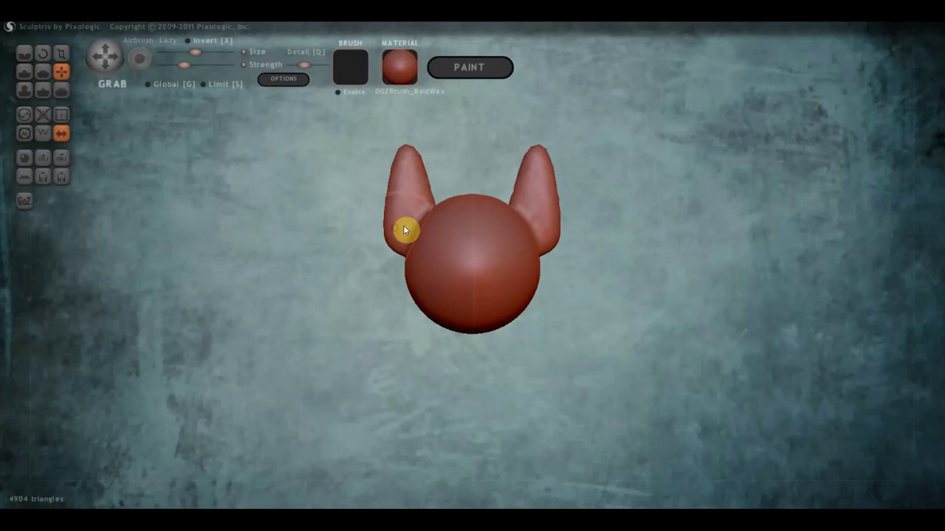
Adjust the ear bases from a side view and pull the lower front of the head outward
{"action": "mouse_move", "coordinate": [680, 218]}
{"action": "left_mouse_down"}
{"action": "mouse_move", "coordinate": [588, 247]}
{"action": "mouse_move", "coordinate": [483, 243]}
{"action": "mouse_move", "coordinate": [561, 236]}
{"action": "mouse_move", "coordinate": [544, 232]}
{"action": "mouse_move", "coordinate": [569, 256]}
{"action": "left_mouse_up"}
{"action": "scroll", "coordinate": [553, 234], "scroll_direction": "down", "scroll_amount": 2}
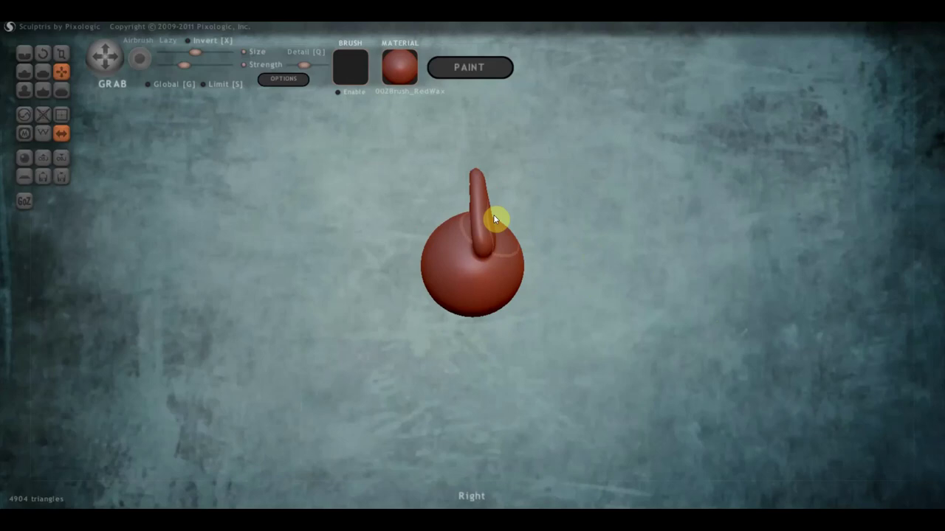
{"action": "left_click_drag", "start_coordinate": [485, 207], "coordinate": [489, 198]}
{"action": "left_click_drag", "start_coordinate": [566, 236], "coordinate": [690, 236]}
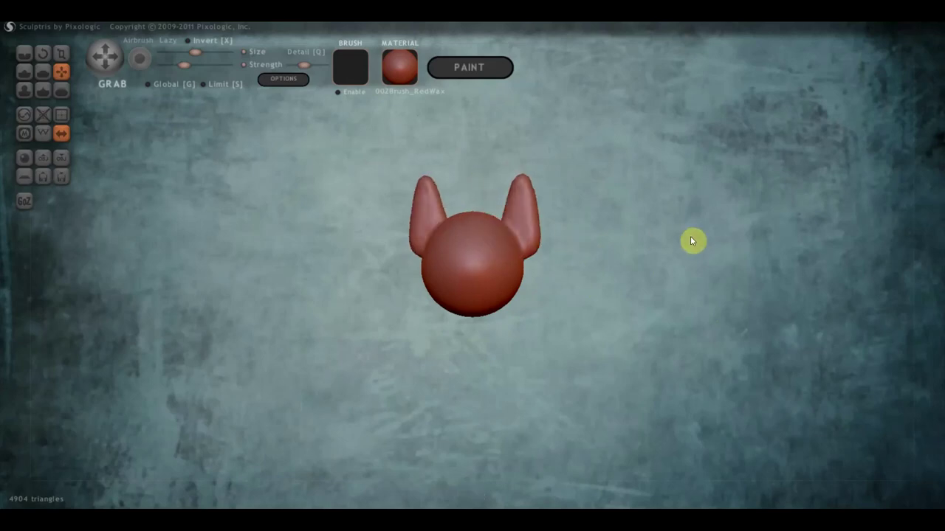
{"action": "scroll", "coordinate": [550, 262], "scroll_direction": "up", "scroll_amount": 2}
{"action": "scroll", "coordinate": [542, 262], "scroll_direction": "up", "scroll_amount": 3}
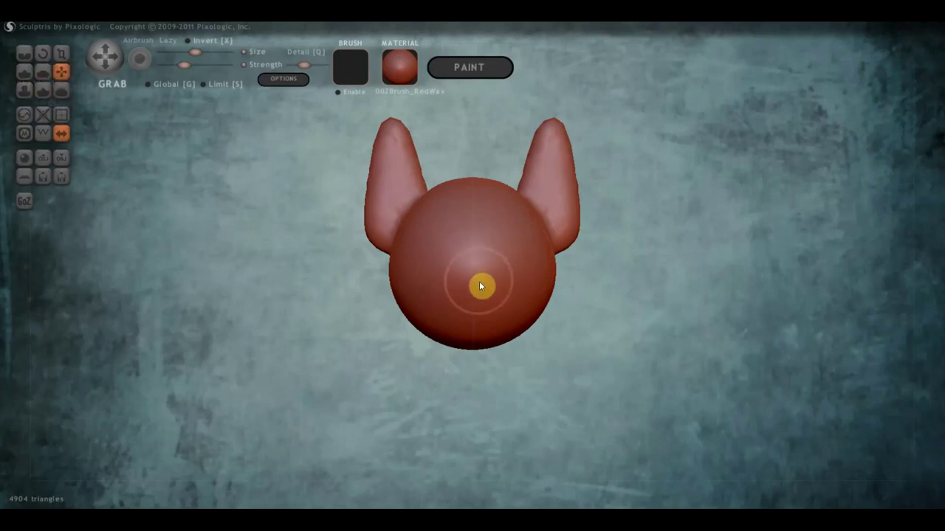
{"action": "mouse_move", "coordinate": [478, 267]}
{"action": "left_mouse_down"}
{"action": "mouse_move", "coordinate": [438, 307]}
{"action": "mouse_move", "coordinate": [482, 283]}
{"action": "left_mouse_up"}
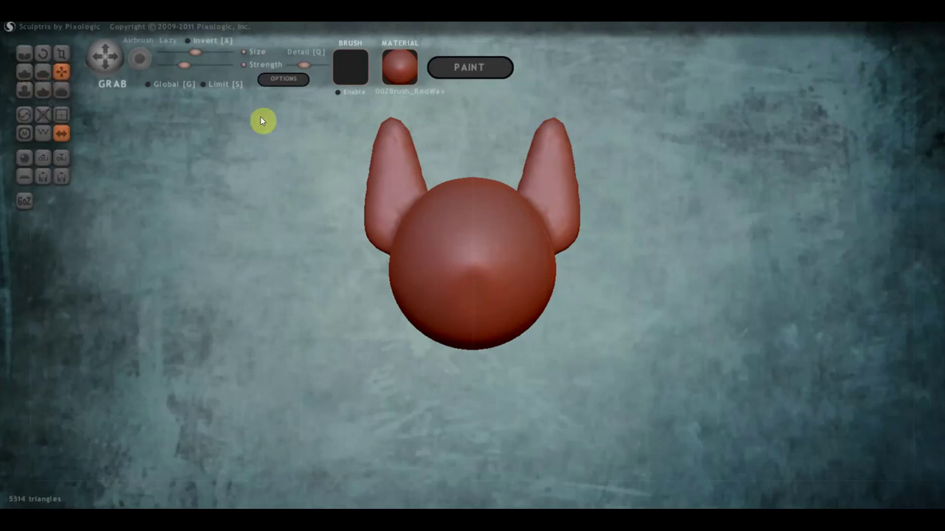
Undo the last pull and build a rounded muzzle on the lower front of the head
{"action": "left_click", "coordinate": [25, 72]}
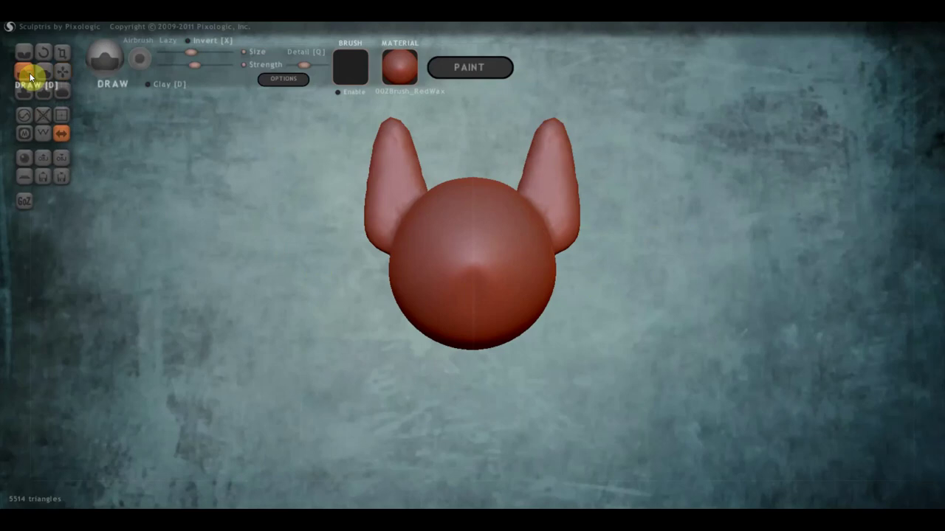
{"action": "key", "text": "ctrl+z"}
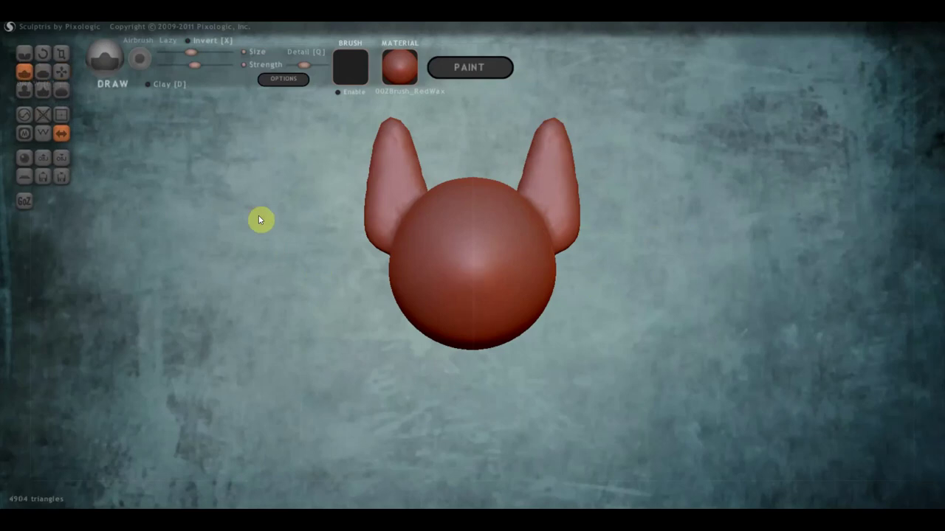
{"action": "scroll", "coordinate": [475, 278], "scroll_direction": "down", "scroll_amount": 3}
{"action": "left_click", "coordinate": [473, 275]}
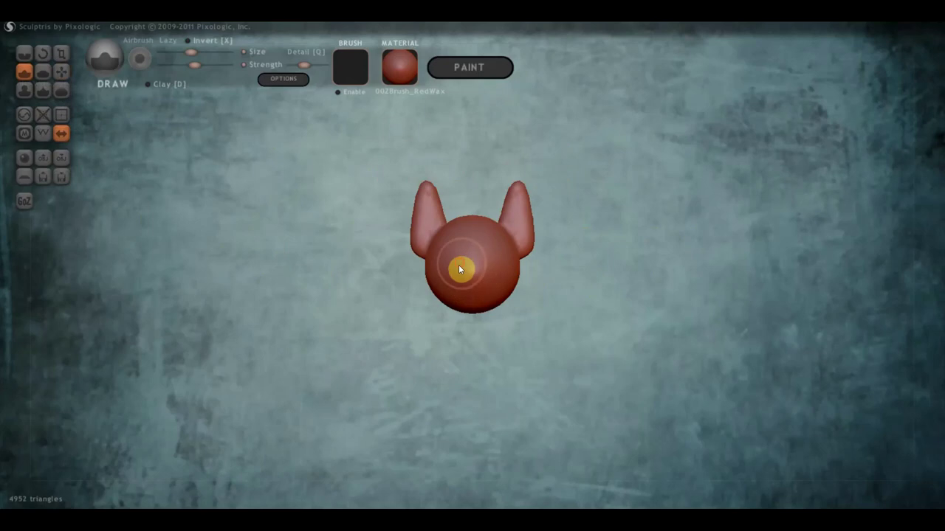
{"action": "mouse_move", "coordinate": [458, 267]}
{"action": "left_mouse_down"}
{"action": "mouse_move", "coordinate": [483, 264]}
{"action": "mouse_move", "coordinate": [459, 277]}
{"action": "mouse_move", "coordinate": [482, 290]}
{"action": "mouse_move", "coordinate": [454, 287]}
{"action": "mouse_move", "coordinate": [628, 281]}
{"action": "mouse_move", "coordinate": [580, 288]}
{"action": "left_mouse_up"}
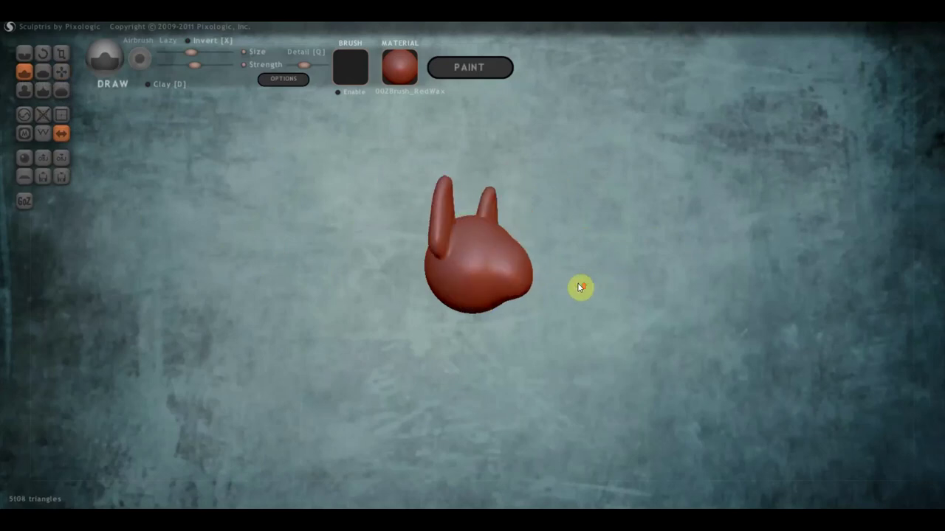
{"action": "scroll", "coordinate": [580, 288], "scroll_direction": "up", "scroll_amount": 3}
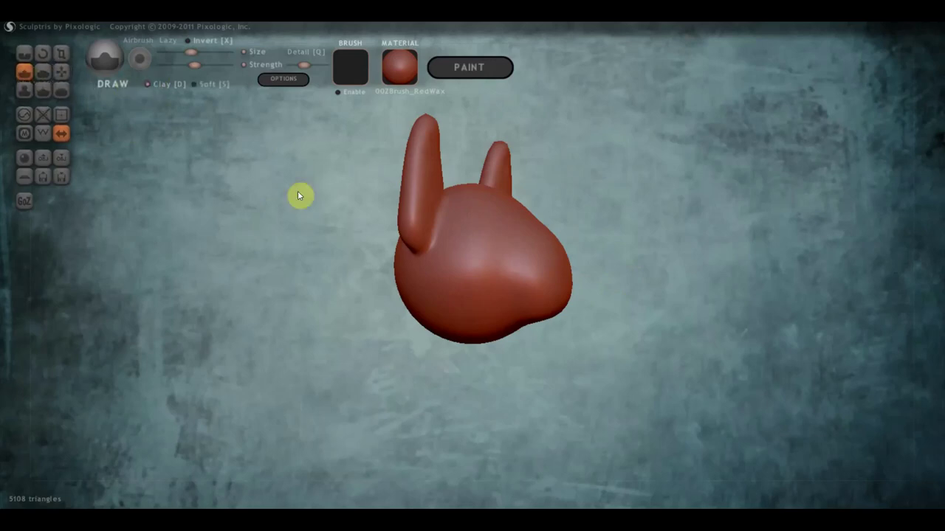
Sculpt a shallow eye hollow above the muzzle, ending with the head facing front
{"action": "mouse_move", "coordinate": [298, 191]}
{"action": "left_mouse_down"}
{"action": "mouse_move", "coordinate": [521, 248]}
{"action": "mouse_move", "coordinate": [483, 258]}
{"action": "left_mouse_up"}
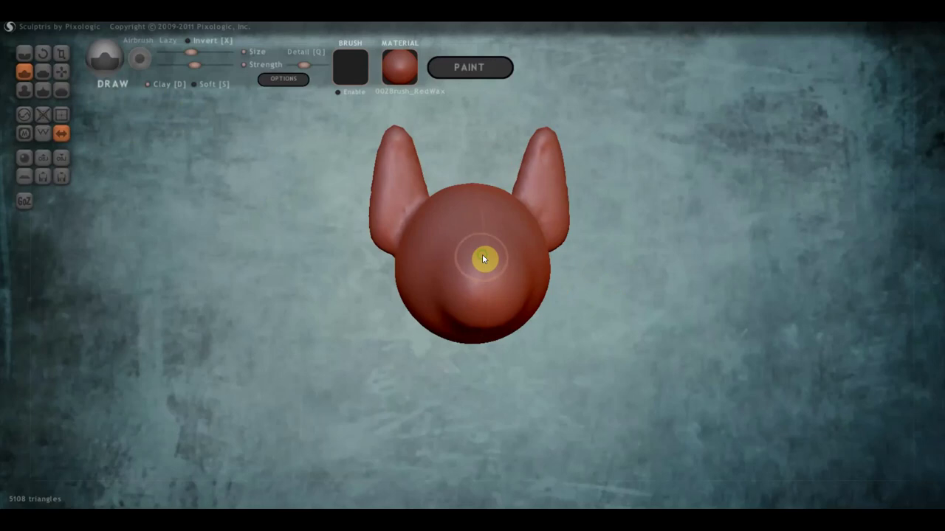
{"action": "scroll", "coordinate": [433, 238], "scroll_direction": "up", "scroll_amount": 2}
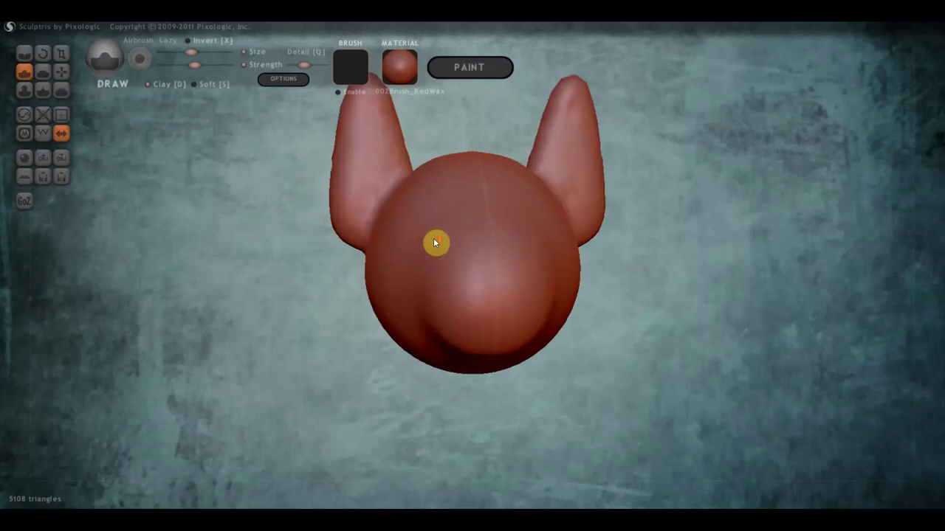
{"action": "scroll", "coordinate": [428, 227], "scroll_direction": "down", "scroll_amount": 3}
{"action": "left_click", "coordinate": [432, 229]}
{"action": "left_click_drag", "start_coordinate": [433, 229], "coordinate": [478, 244]}
{"action": "right_click_drag", "start_coordinate": [478, 244], "coordinate": [515, 244]}
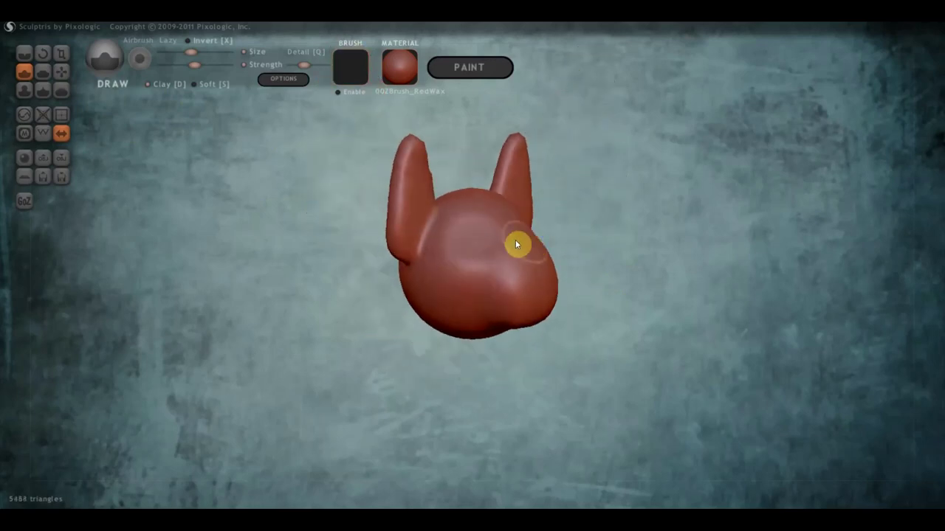
{"action": "left_click_drag", "start_coordinate": [473, 236], "coordinate": [470, 252]}
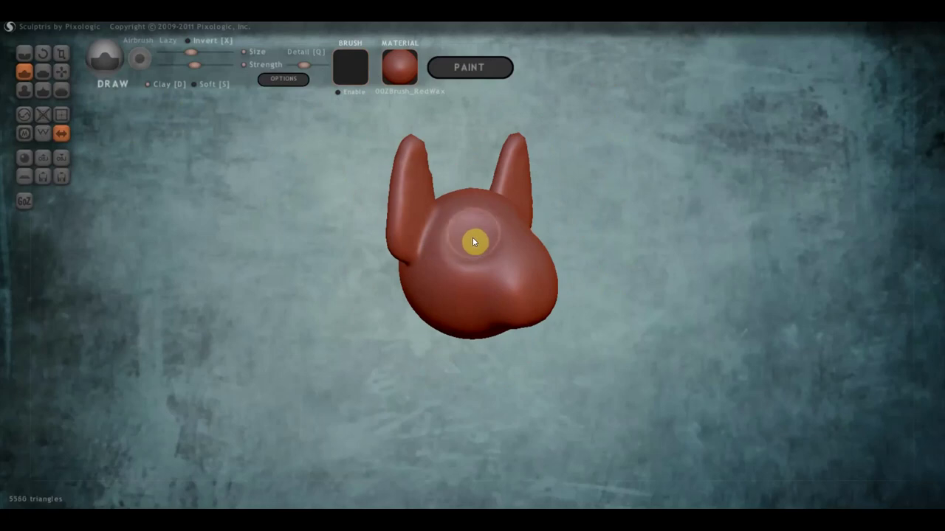
{"action": "right_click_drag", "start_coordinate": [475, 242], "coordinate": [561, 264]}
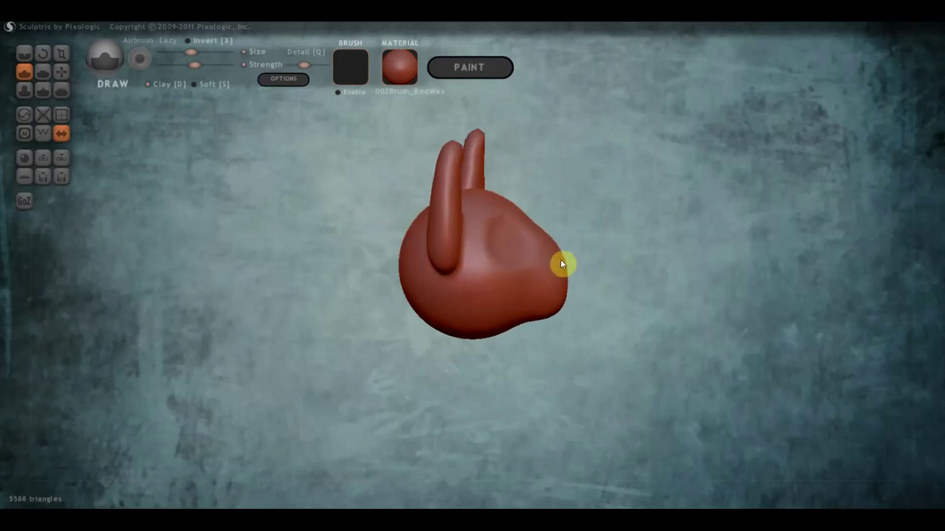
{"action": "scroll", "coordinate": [597, 275], "scroll_direction": "up", "scroll_amount": 2}
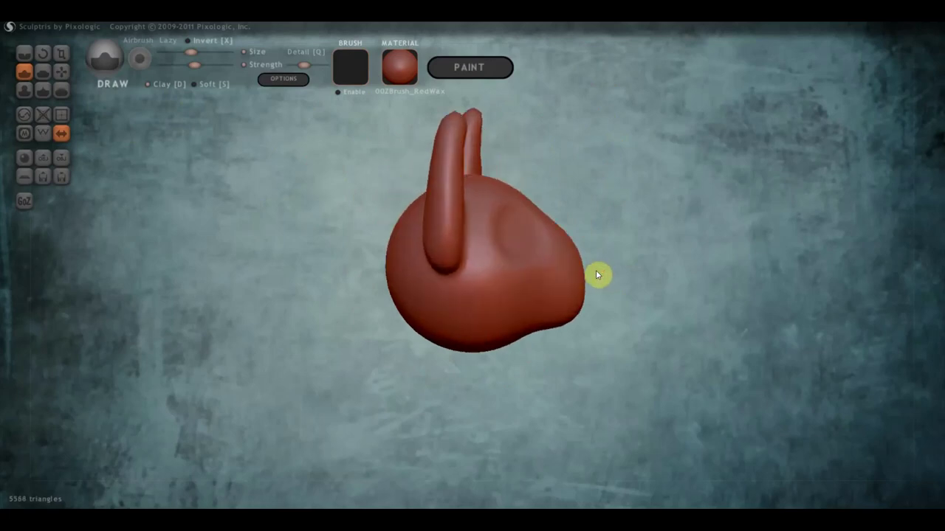
{"action": "mouse_move", "coordinate": [580, 274]}
{"action": "right_mouse_down"}
{"action": "mouse_move", "coordinate": [451, 274]}
{"action": "mouse_move", "coordinate": [497, 274]}
{"action": "mouse_move", "coordinate": [489, 263]}
{"action": "right_mouse_up"}
Crease a mouth line across the muzzle and along the right cheek
{"action": "left_click", "coordinate": [25, 54]}
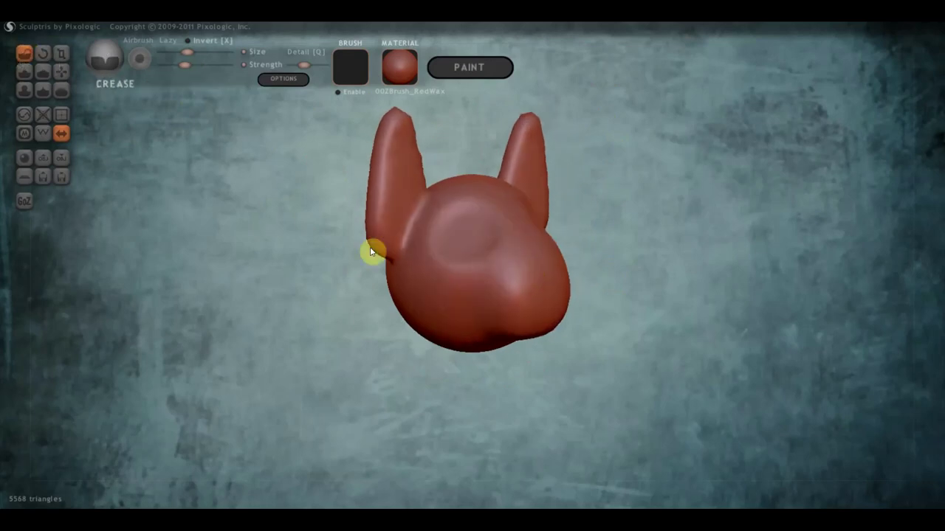
{"action": "mouse_move", "coordinate": [373, 249]}
{"action": "right_mouse_down"}
{"action": "mouse_move", "coordinate": [443, 247]}
{"action": "mouse_move", "coordinate": [595, 337]}
{"action": "mouse_move", "coordinate": [511, 319]}
{"action": "right_mouse_up"}
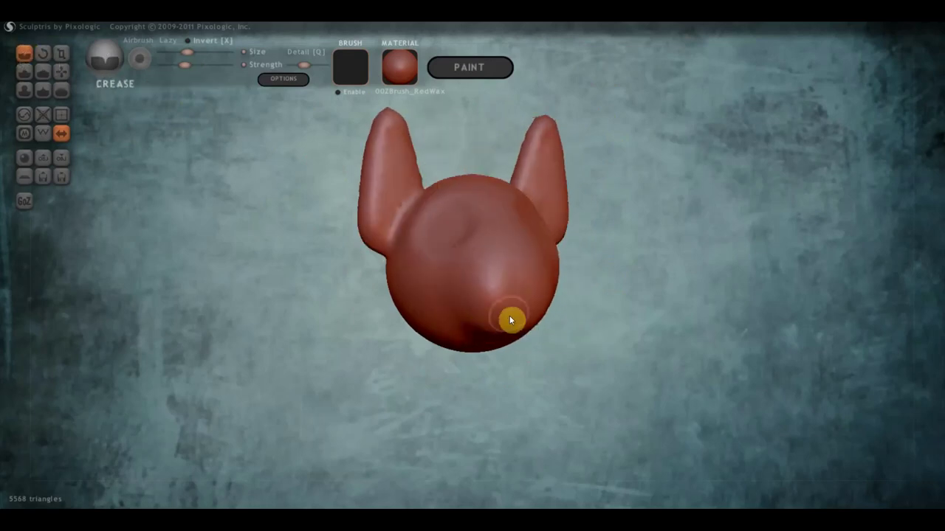
{"action": "left_click_drag", "start_coordinate": [533, 320], "coordinate": [470, 321]}
{"action": "mouse_move", "coordinate": [470, 321]}
{"action": "right_mouse_down"}
{"action": "mouse_move", "coordinate": [535, 324]}
{"action": "mouse_move", "coordinate": [509, 303]}
{"action": "right_mouse_up"}
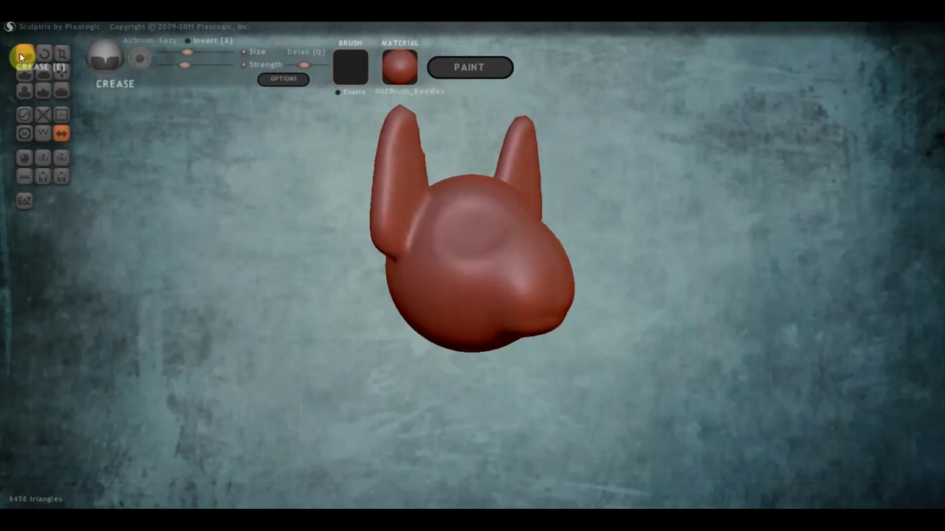
{"action": "mouse_move", "coordinate": [446, 270]}
{"action": "right_mouse_down"}
{"action": "mouse_move", "coordinate": [513, 261]}
{"action": "mouse_move", "coordinate": [571, 308]}
{"action": "right_mouse_up"}
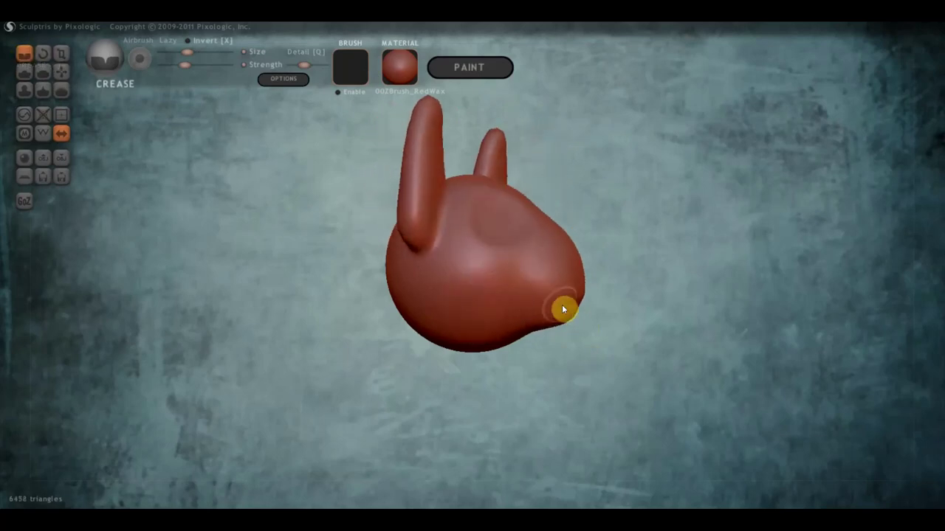
{"action": "mouse_move", "coordinate": [561, 304]}
{"action": "left_mouse_down"}
{"action": "mouse_move", "coordinate": [509, 316]}
{"action": "mouse_move", "coordinate": [570, 301]}
{"action": "mouse_move", "coordinate": [512, 309]}
{"action": "left_mouse_up"}
{"action": "mouse_move", "coordinate": [512, 308]}
{"action": "right_mouse_down"}
{"action": "mouse_move", "coordinate": [474, 329]}
{"action": "mouse_move", "coordinate": [454, 326]}
{"action": "right_mouse_up"}
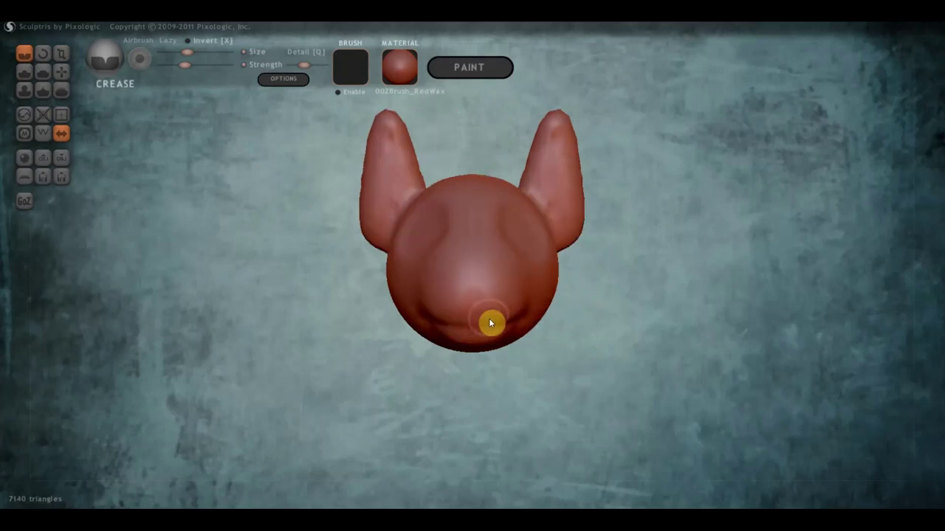
Build up the front of the face with the Draw brush and turn off Clay
{"action": "left_click", "coordinate": [24, 72]}
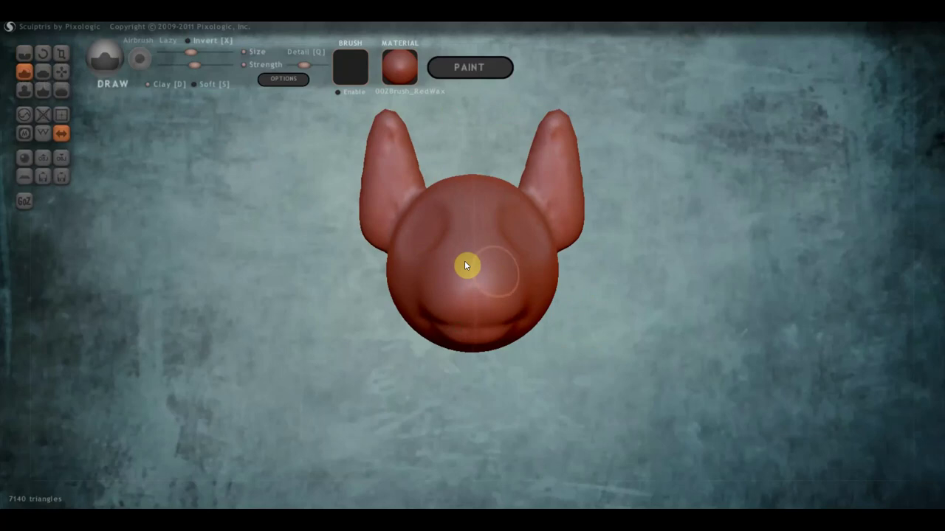
{"action": "scroll", "coordinate": [455, 272], "scroll_direction": "down", "scroll_amount": 2}
{"action": "mouse_move", "coordinate": [455, 275]}
{"action": "left_mouse_down"}
{"action": "mouse_move", "coordinate": [471, 273]}
{"action": "mouse_move", "coordinate": [452, 270]}
{"action": "mouse_move", "coordinate": [469, 285]}
{"action": "mouse_move", "coordinate": [451, 280]}
{"action": "mouse_move", "coordinate": [473, 289]}
{"action": "mouse_move", "coordinate": [515, 280]}
{"action": "left_mouse_up"}
{"action": "left_click", "coordinate": [147, 86]}
{"action": "scroll", "coordinate": [474, 275], "scroll_direction": "up", "scroll_amount": 2}
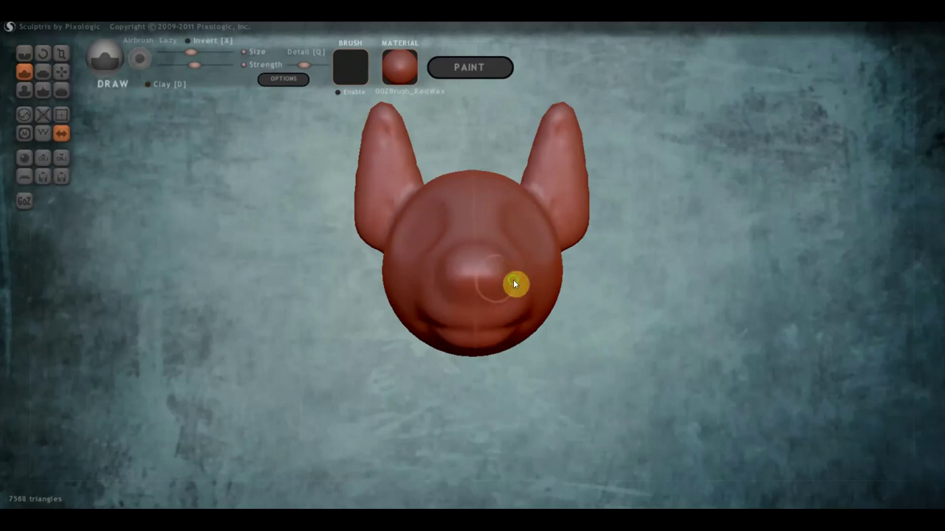
From a three-quarter view, Grab-pull the face area forward into a nose bump
{"action": "right_click_drag", "start_coordinate": [515, 281], "coordinate": [639, 277]}
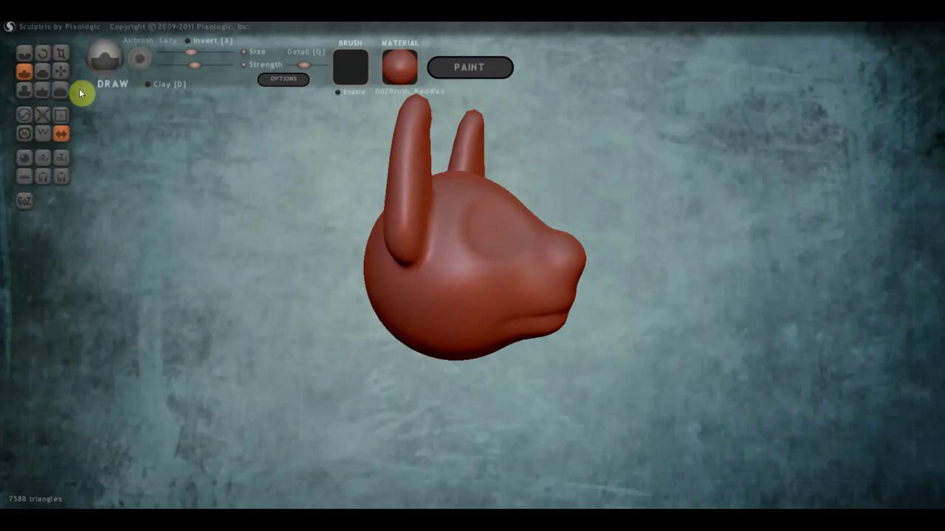
{"action": "left_click", "coordinate": [61, 71]}
{"action": "left_click_drag", "start_coordinate": [535, 221], "coordinate": [513, 233]}
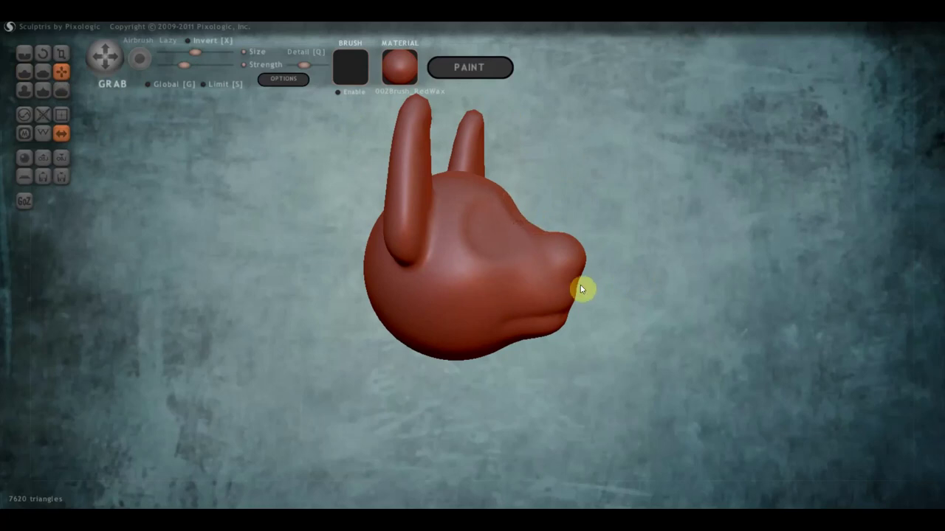
Grab-pull the nose and the left ear's base, checking the head from front and three-quarter views
{"action": "mouse_move", "coordinate": [552, 274]}
{"action": "right_mouse_down"}
{"action": "mouse_move", "coordinate": [439, 320]}
{"action": "mouse_move", "coordinate": [670, 279]}
{"action": "mouse_move", "coordinate": [593, 276]}
{"action": "mouse_move", "coordinate": [603, 278]}
{"action": "right_mouse_up"}
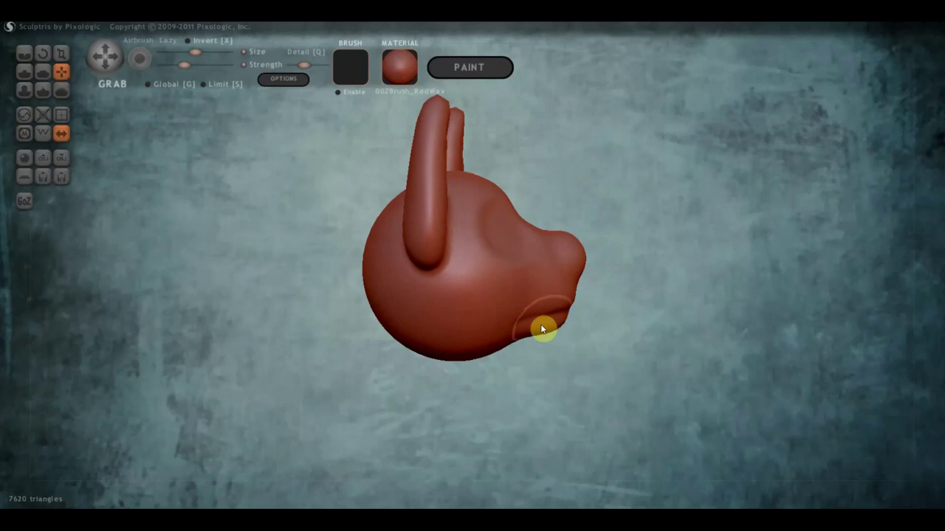
{"action": "mouse_move", "coordinate": [540, 327]}
{"action": "right_mouse_down"}
{"action": "mouse_move", "coordinate": [389, 335]}
{"action": "mouse_move", "coordinate": [400, 332]}
{"action": "right_mouse_up"}
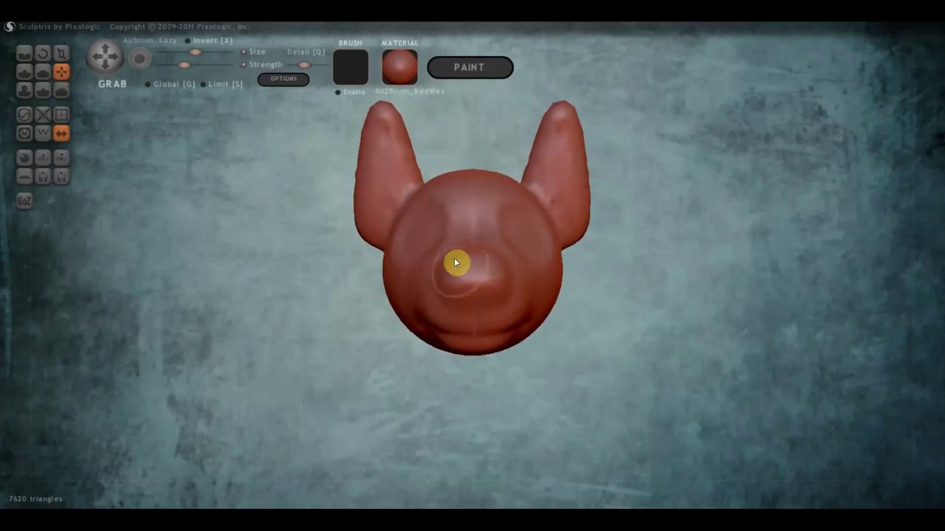
{"action": "left_click_drag", "start_coordinate": [454, 258], "coordinate": [457, 251]}
{"action": "mouse_move", "coordinate": [411, 199]}
{"action": "right_mouse_down"}
{"action": "mouse_move", "coordinate": [495, 205]}
{"action": "mouse_move", "coordinate": [453, 204]}
{"action": "right_mouse_up"}
{"action": "left_click_drag", "start_coordinate": [399, 226], "coordinate": [394, 196]}
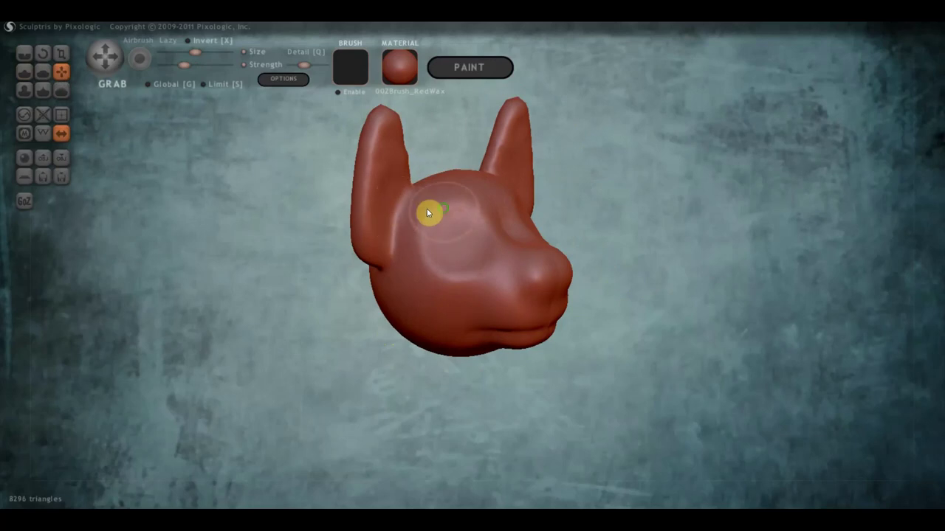
{"action": "right_click_drag", "start_coordinate": [426, 208], "coordinate": [366, 204]}
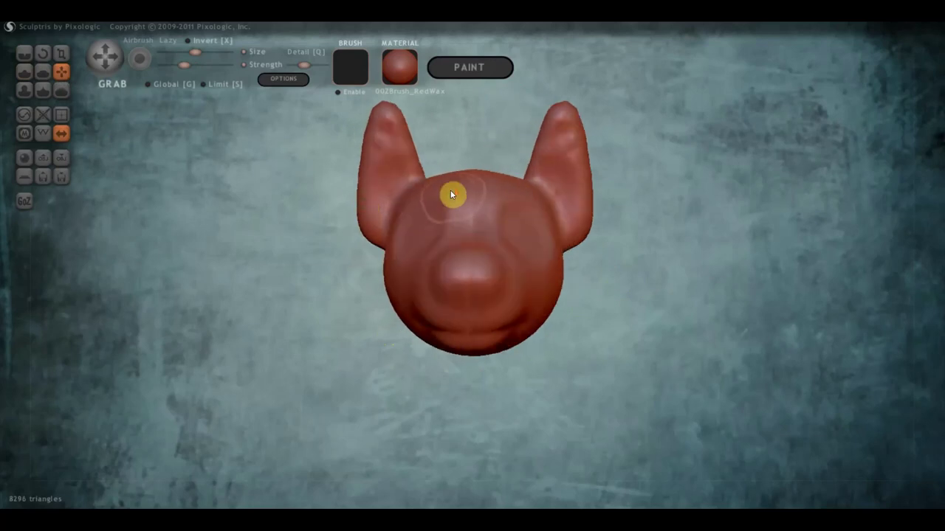
{"action": "scroll", "coordinate": [450, 190], "scroll_direction": "up", "scroll_amount": 2}
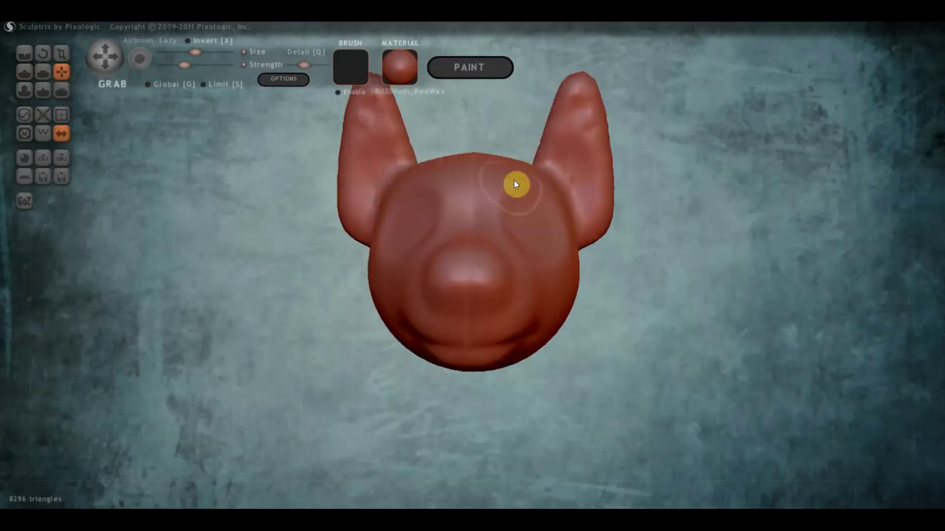
{"action": "right_click_drag", "start_coordinate": [514, 183], "coordinate": [632, 175]}
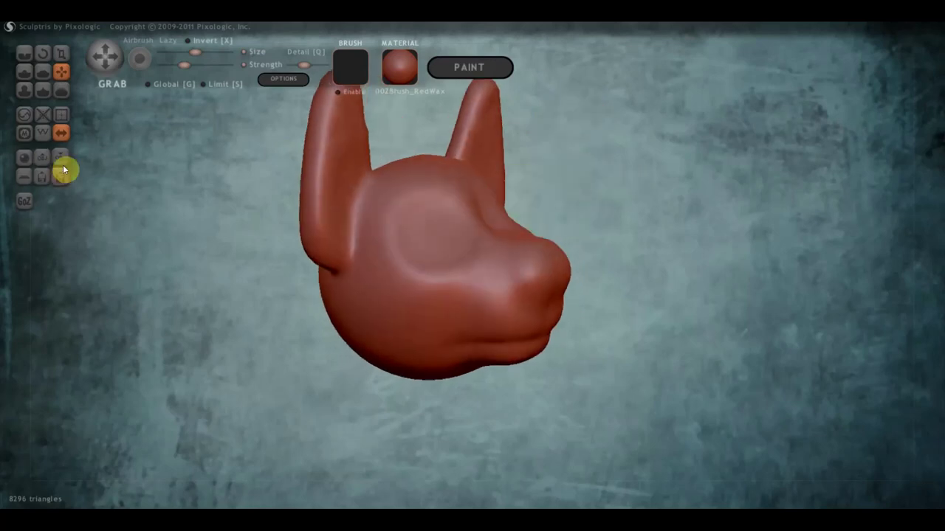
Build up both cheeks with the Draw brush, Clay on and lowered strength
{"action": "left_click", "coordinate": [24, 71]}
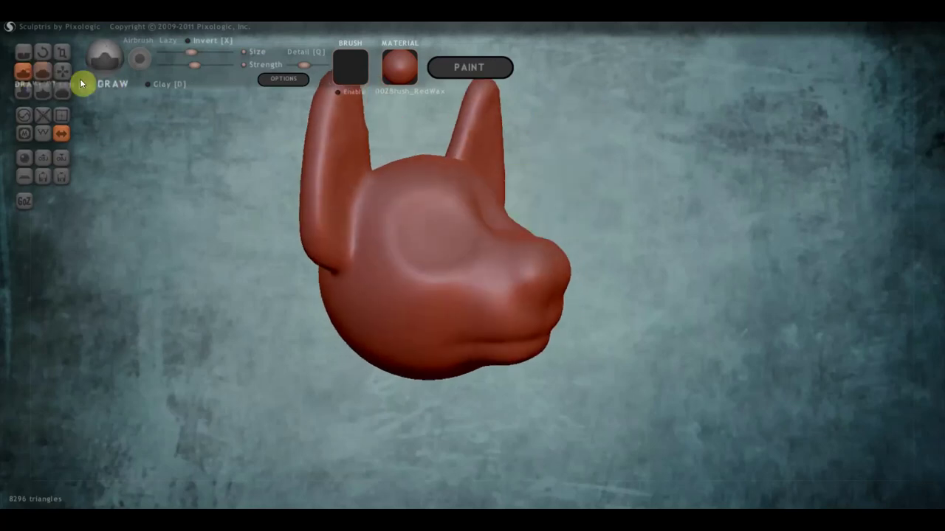
{"action": "left_click", "coordinate": [151, 84]}
{"action": "mouse_move", "coordinate": [270, 223]}
{"action": "right_mouse_down"}
{"action": "mouse_move", "coordinate": [374, 248]}
{"action": "mouse_move", "coordinate": [425, 307]}
{"action": "mouse_move", "coordinate": [449, 293]}
{"action": "right_mouse_up"}
{"action": "mouse_move", "coordinate": [462, 290]}
{"action": "left_mouse_down"}
{"action": "mouse_move", "coordinate": [403, 297]}
{"action": "mouse_move", "coordinate": [451, 283]}
{"action": "left_mouse_up"}
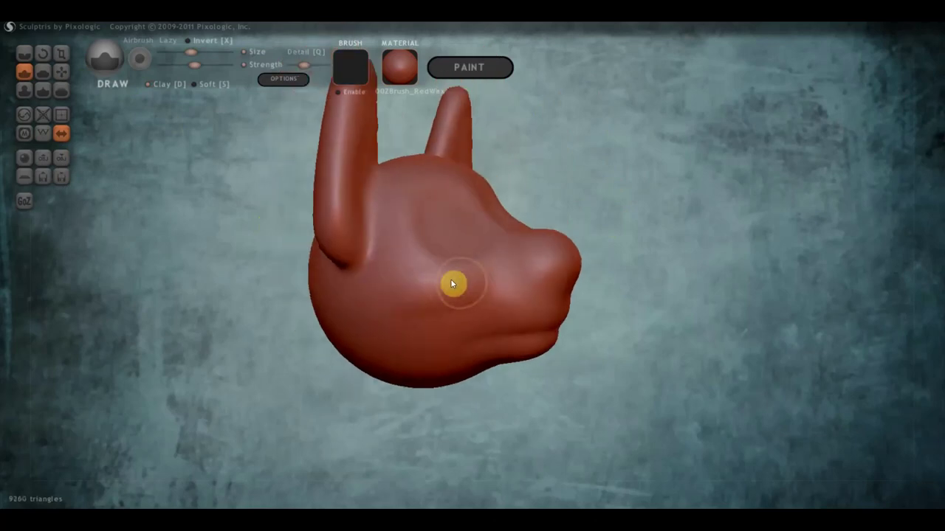
{"action": "left_click", "coordinate": [178, 65]}
{"action": "mouse_move", "coordinate": [472, 276]}
{"action": "left_mouse_down"}
{"action": "mouse_move", "coordinate": [407, 300]}
{"action": "mouse_move", "coordinate": [468, 318]}
{"action": "left_mouse_up"}
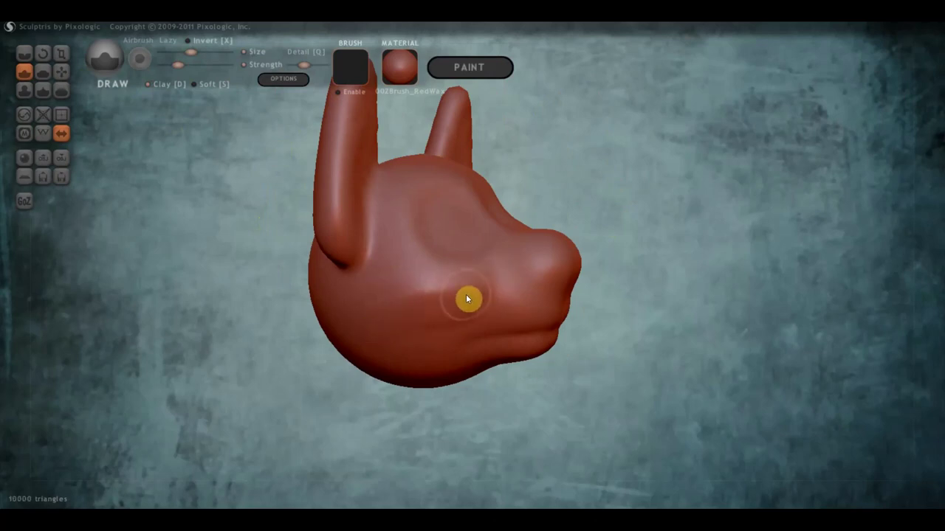
{"action": "mouse_move", "coordinate": [449, 287]}
{"action": "left_mouse_down"}
{"action": "mouse_move", "coordinate": [359, 270]}
{"action": "mouse_move", "coordinate": [441, 292]}
{"action": "left_mouse_up"}
{"action": "mouse_move", "coordinate": [441, 292]}
{"action": "right_mouse_down"}
{"action": "mouse_move", "coordinate": [333, 297]}
{"action": "mouse_move", "coordinate": [410, 293]}
{"action": "right_mouse_up"}
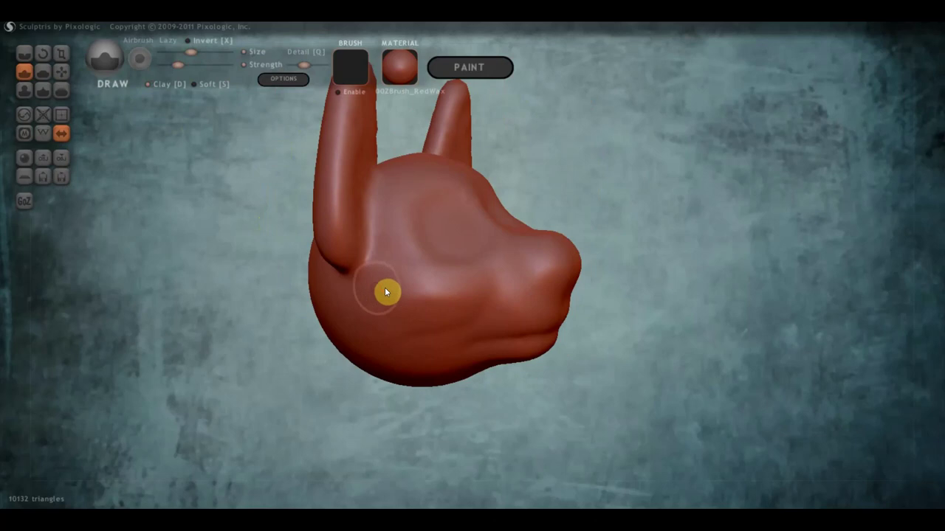
{"action": "left_click_drag", "start_coordinate": [379, 306], "coordinate": [407, 309]}
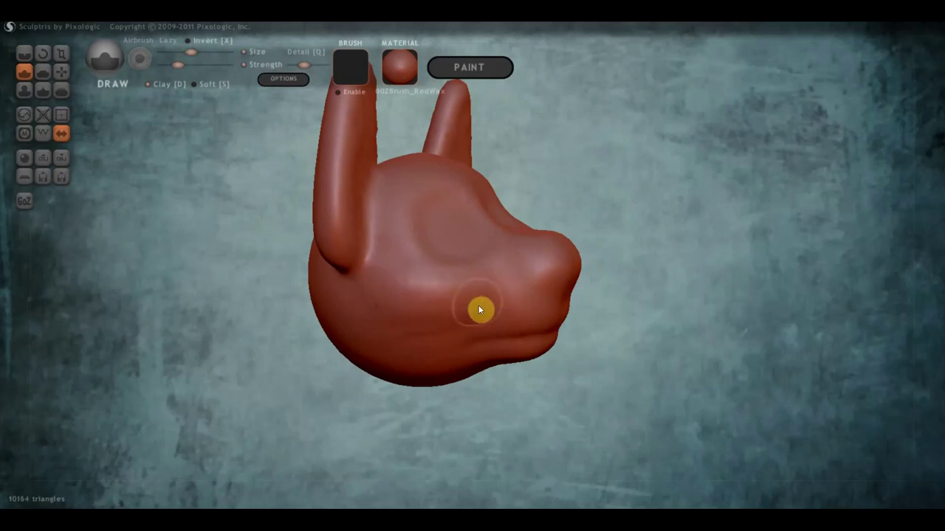
Sculpt and refine a mouth ridge along the snout
{"action": "mouse_move", "coordinate": [465, 362]}
{"action": "right_mouse_down"}
{"action": "mouse_move", "coordinate": [510, 337]}
{"action": "mouse_move", "coordinate": [471, 336]}
{"action": "right_mouse_up"}
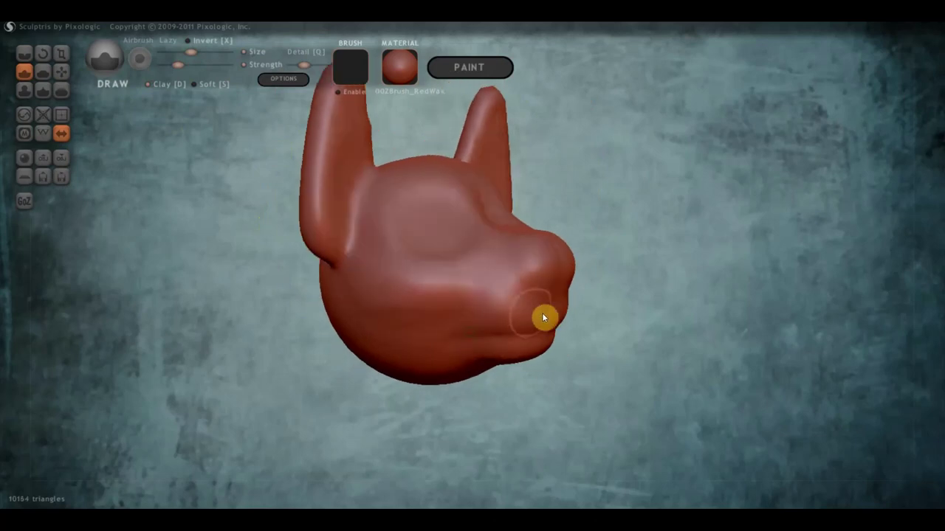
{"action": "left_click_drag", "start_coordinate": [544, 315], "coordinate": [438, 331]}
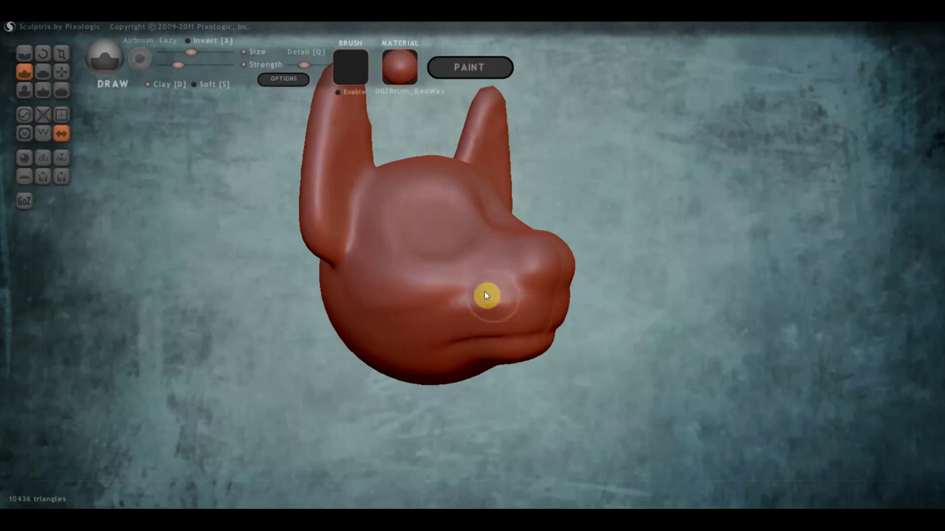
{"action": "mouse_move", "coordinate": [510, 314]}
{"action": "left_mouse_down"}
{"action": "mouse_move", "coordinate": [501, 302]}
{"action": "mouse_move", "coordinate": [476, 306]}
{"action": "left_mouse_up"}
{"action": "right_click_drag", "start_coordinate": [494, 318], "coordinate": [376, 322]}
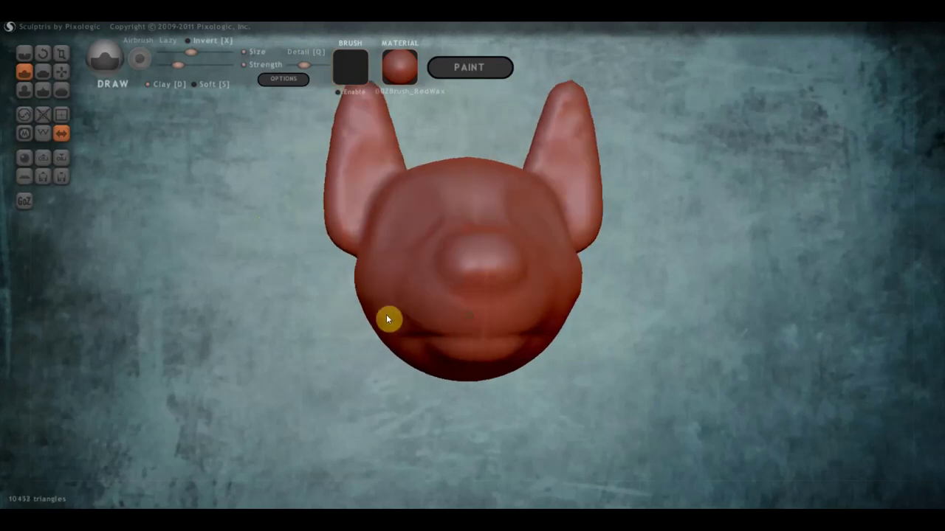
{"action": "mouse_move", "coordinate": [436, 308]}
{"action": "right_mouse_down"}
{"action": "mouse_move", "coordinate": [409, 140]}
{"action": "mouse_move", "coordinate": [443, 205]}
{"action": "mouse_move", "coordinate": [424, 218]}
{"action": "right_mouse_up"}
{"action": "scroll", "coordinate": [424, 214], "scroll_direction": "up", "scroll_amount": 2}
Shape the groove and crease beside the eye and deepen the eye sockets
{"action": "mouse_move", "coordinate": [425, 214]}
{"action": "left_mouse_down"}
{"action": "mouse_move", "coordinate": [430, 193]}
{"action": "mouse_move", "coordinate": [384, 210]}
{"action": "mouse_move", "coordinate": [413, 206]}
{"action": "mouse_move", "coordinate": [417, 220]}
{"action": "left_mouse_up"}
{"action": "mouse_move", "coordinate": [416, 219]}
{"action": "right_mouse_down"}
{"action": "mouse_move", "coordinate": [468, 168]}
{"action": "mouse_move", "coordinate": [378, 224]}
{"action": "right_mouse_up"}
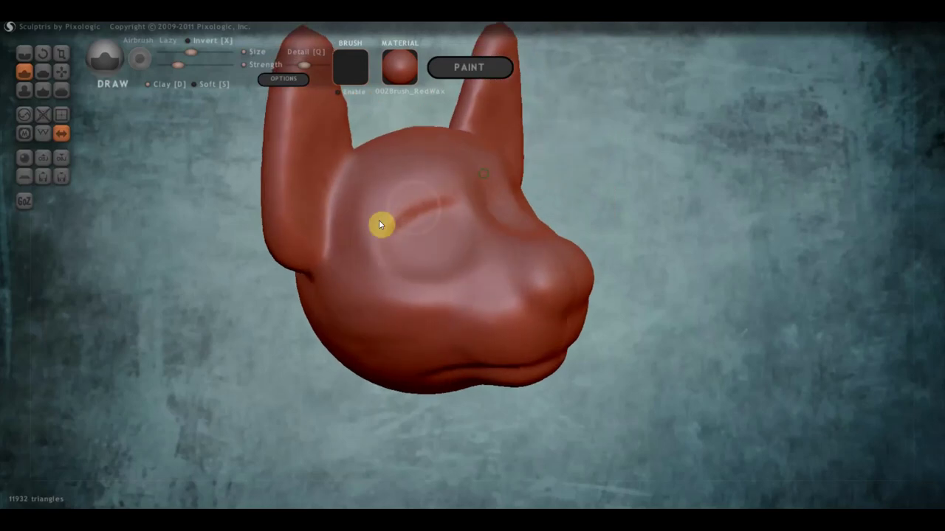
{"action": "mouse_move", "coordinate": [378, 211]}
{"action": "left_mouse_down"}
{"action": "mouse_move", "coordinate": [421, 182]}
{"action": "mouse_move", "coordinate": [392, 186]}
{"action": "mouse_move", "coordinate": [441, 217]}
{"action": "mouse_move", "coordinate": [374, 255]}
{"action": "left_mouse_up"}
{"action": "left_click_drag", "start_coordinate": [433, 221], "coordinate": [399, 249]}
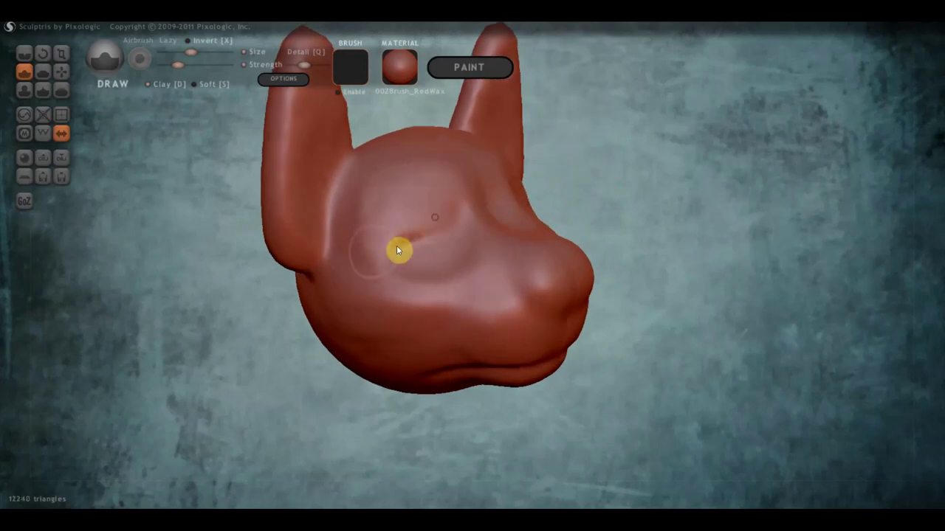
{"action": "left_click_drag", "start_coordinate": [447, 231], "coordinate": [437, 235], "text": "shift"}
{"action": "mouse_move", "coordinate": [420, 240]}
{"action": "right_mouse_down"}
{"action": "mouse_move", "coordinate": [356, 251]}
{"action": "mouse_move", "coordinate": [373, 237]}
{"action": "mouse_move", "coordinate": [400, 246]}
{"action": "mouse_move", "coordinate": [453, 318]}
{"action": "right_mouse_up"}
{"action": "left_click_drag", "start_coordinate": [498, 248], "coordinate": [447, 279]}
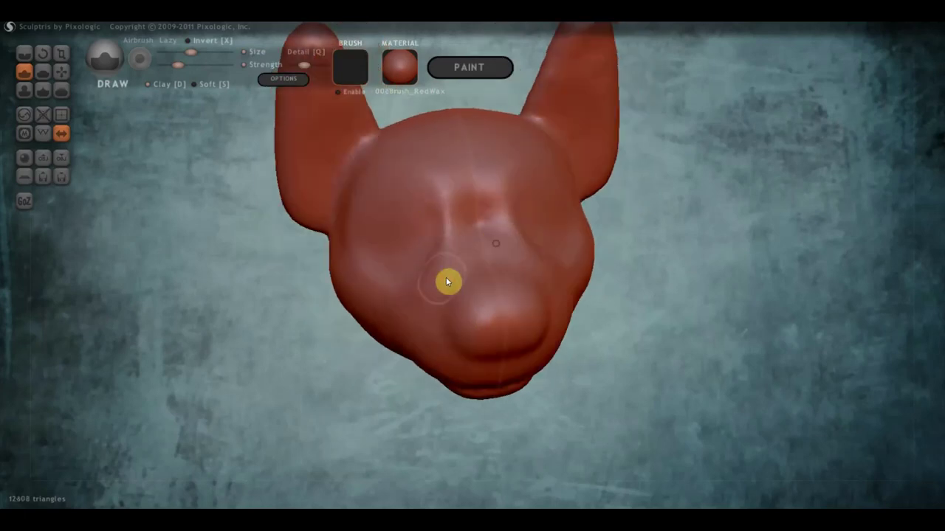
{"action": "mouse_move", "coordinate": [451, 244]}
{"action": "left_mouse_down"}
{"action": "mouse_move", "coordinate": [477, 236]}
{"action": "mouse_move", "coordinate": [479, 219]}
{"action": "left_mouse_up"}
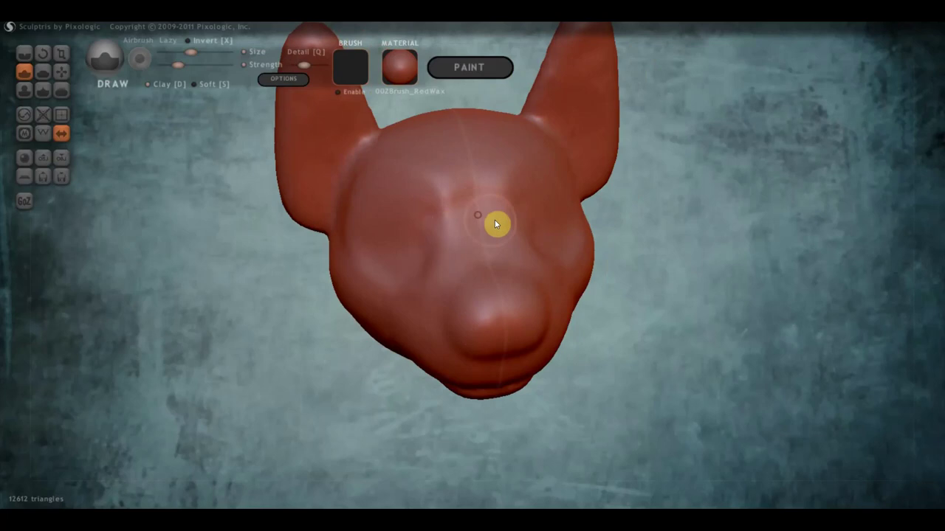
{"action": "right_click_drag", "start_coordinate": [510, 198], "coordinate": [562, 196]}
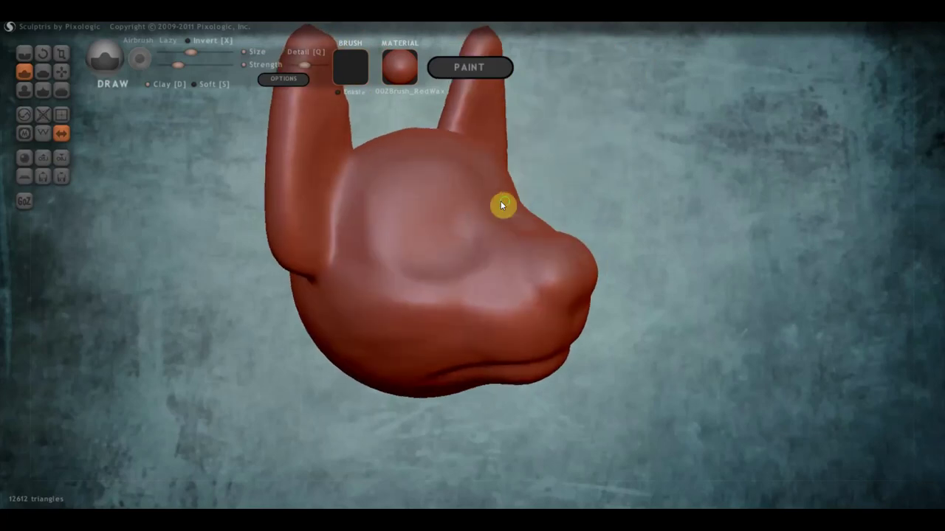
{"action": "right_click_drag", "start_coordinate": [501, 201], "coordinate": [444, 213]}
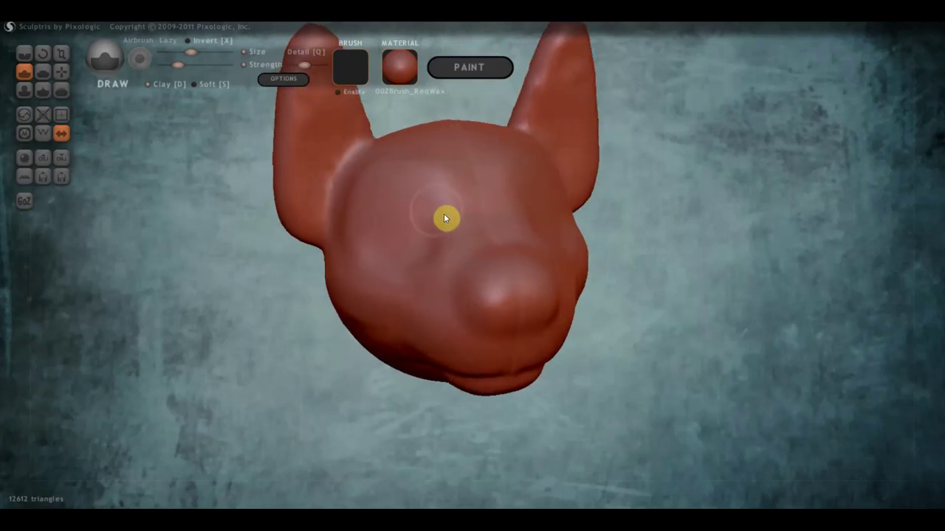
Flatten the brow and cheek area on one side of the head
{"action": "left_click", "coordinate": [42, 71]}
{"action": "right_click_drag", "start_coordinate": [295, 217], "coordinate": [468, 219]}
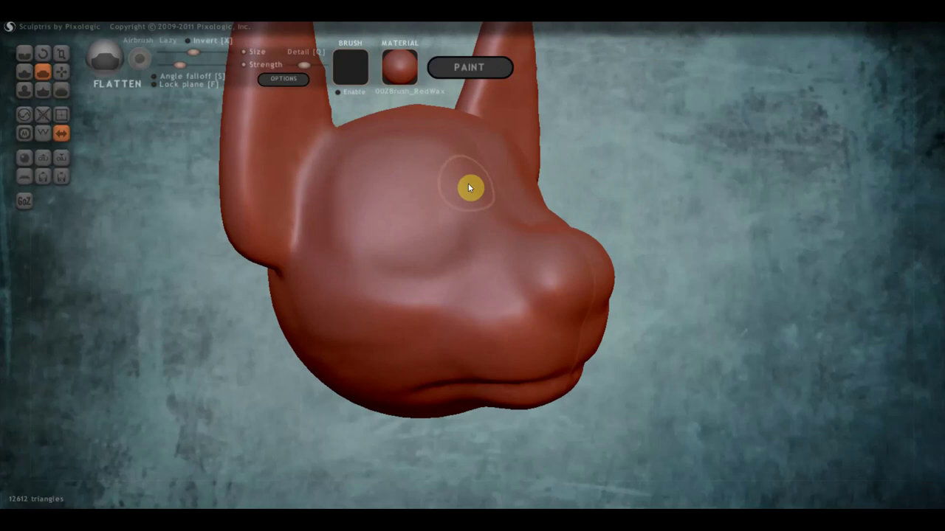
{"action": "mouse_move", "coordinate": [468, 185]}
{"action": "left_mouse_down"}
{"action": "mouse_move", "coordinate": [486, 205]}
{"action": "mouse_move", "coordinate": [493, 241]}
{"action": "mouse_move", "coordinate": [445, 287]}
{"action": "mouse_move", "coordinate": [403, 278]}
{"action": "mouse_move", "coordinate": [436, 274]}
{"action": "mouse_move", "coordinate": [347, 301]}
{"action": "mouse_move", "coordinate": [392, 305]}
{"action": "mouse_move", "coordinate": [305, 302]}
{"action": "mouse_move", "coordinate": [499, 320]}
{"action": "mouse_move", "coordinate": [550, 342]}
{"action": "mouse_move", "coordinate": [470, 293]}
{"action": "mouse_move", "coordinate": [481, 334]}
{"action": "mouse_move", "coordinate": [510, 336]}
{"action": "left_mouse_up"}
Flatten and smooth the other cheek and muzzle surface from several angles
{"action": "right_click_drag", "start_coordinate": [510, 336], "coordinate": [389, 333]}
{"action": "mouse_move", "coordinate": [476, 318]}
{"action": "right_mouse_down"}
{"action": "mouse_move", "coordinate": [368, 327]}
{"action": "mouse_move", "coordinate": [519, 272]}
{"action": "right_mouse_up"}
{"action": "mouse_move", "coordinate": [505, 243]}
{"action": "left_mouse_down"}
{"action": "mouse_move", "coordinate": [521, 279]}
{"action": "mouse_move", "coordinate": [595, 281]}
{"action": "mouse_move", "coordinate": [494, 322]}
{"action": "mouse_move", "coordinate": [621, 307]}
{"action": "left_mouse_up"}
{"action": "mouse_move", "coordinate": [622, 307]}
{"action": "right_mouse_down"}
{"action": "mouse_move", "coordinate": [551, 301]}
{"action": "mouse_move", "coordinate": [592, 229]}
{"action": "right_mouse_up"}
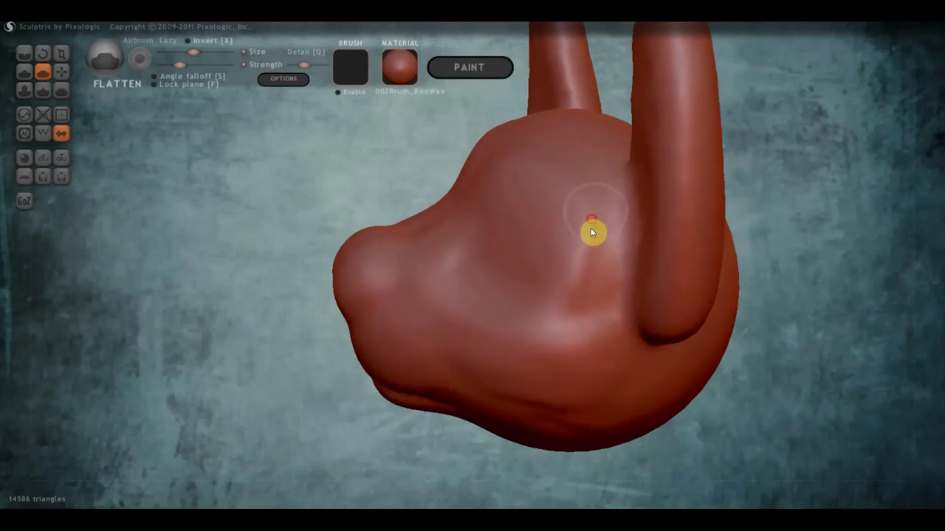
{"action": "mouse_move", "coordinate": [593, 230]}
{"action": "left_mouse_down"}
{"action": "mouse_move", "coordinate": [576, 306]}
{"action": "mouse_move", "coordinate": [554, 259]}
{"action": "mouse_move", "coordinate": [556, 293]}
{"action": "mouse_move", "coordinate": [576, 282]}
{"action": "mouse_move", "coordinate": [591, 222]}
{"action": "mouse_move", "coordinate": [539, 182]}
{"action": "mouse_move", "coordinate": [605, 285]}
{"action": "left_mouse_up"}
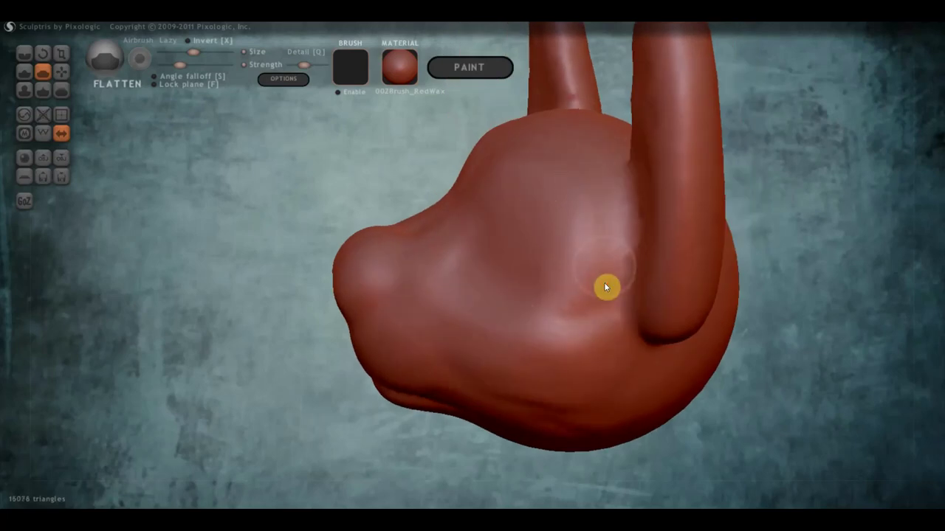
{"action": "right_click_drag", "start_coordinate": [615, 276], "coordinate": [597, 239]}
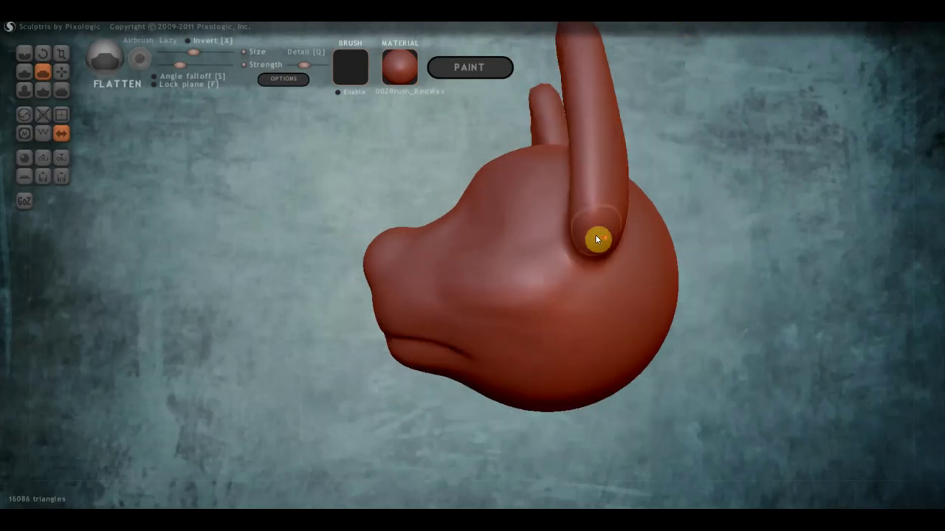
Select the Grab brush and pull up a small bump on top of the head
{"action": "left_click", "coordinate": [62, 74]}
{"action": "scroll", "coordinate": [508, 196], "scroll_direction": "down", "scroll_amount": 1}
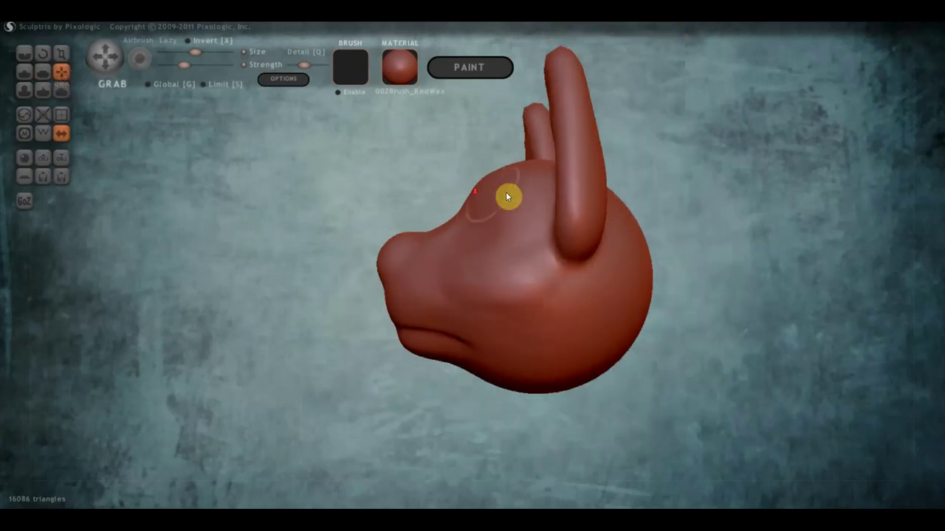
{"action": "scroll", "coordinate": [513, 176], "scroll_direction": "down", "scroll_amount": 2}
{"action": "scroll", "coordinate": [502, 211], "scroll_direction": "up", "scroll_amount": 1}
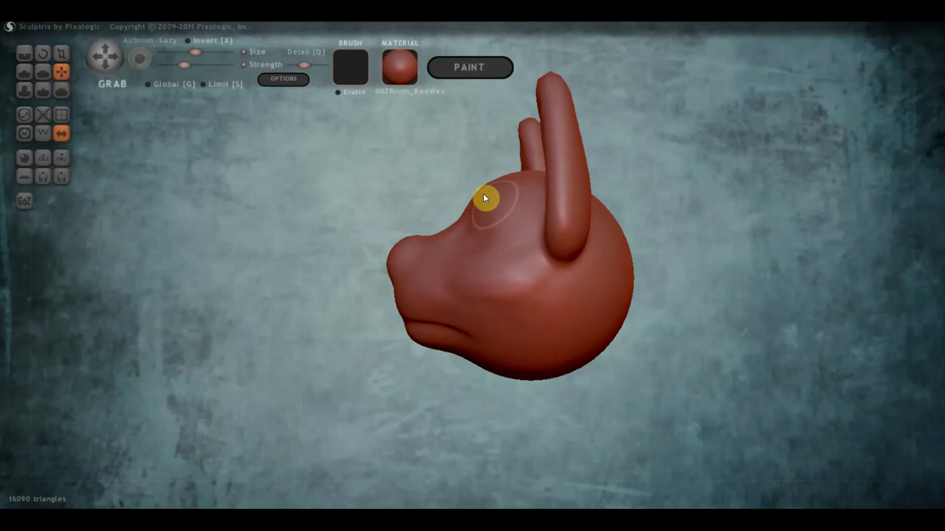
{"action": "left_click_drag", "start_coordinate": [605, 207], "coordinate": [644, 220]}
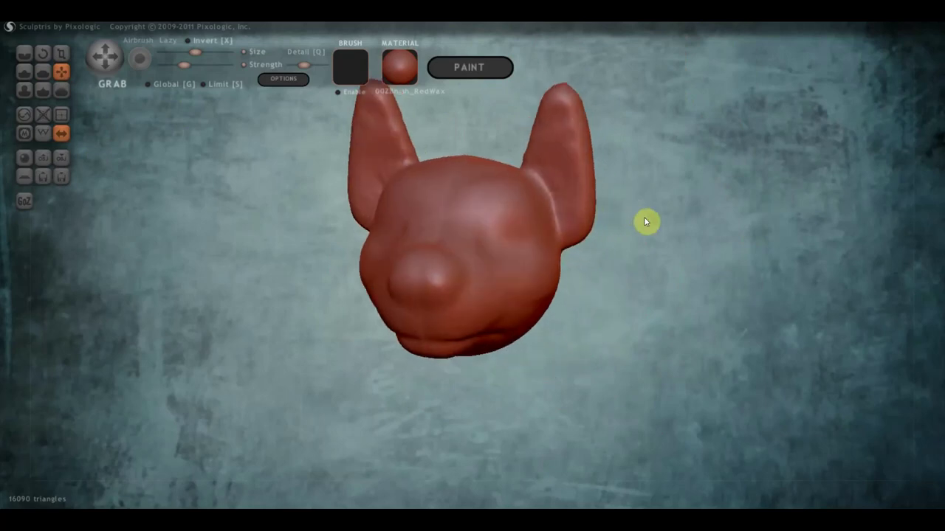
{"action": "scroll", "coordinate": [528, 206], "scroll_direction": "up", "scroll_amount": 2}
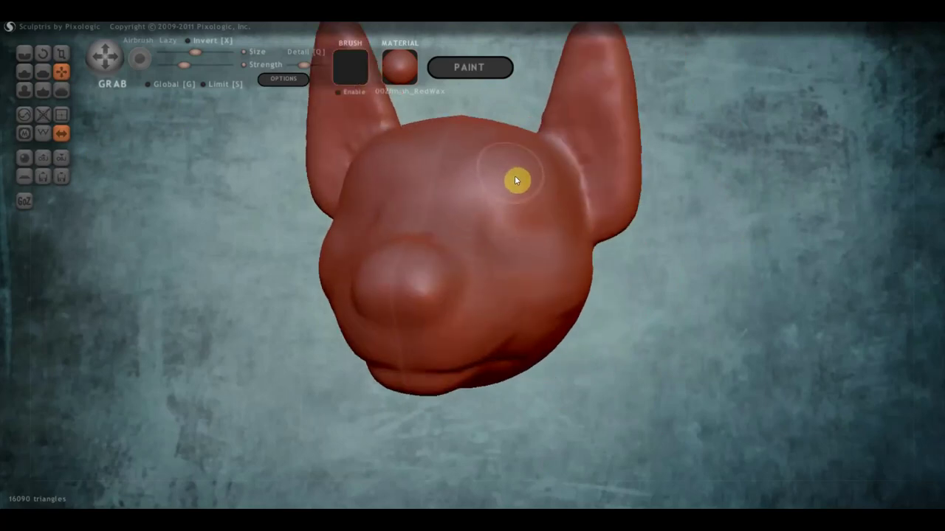
{"action": "mouse_move", "coordinate": [527, 169]}
{"action": "left_mouse_down"}
{"action": "mouse_move", "coordinate": [392, 175]}
{"action": "mouse_move", "coordinate": [373, 165]}
{"action": "left_mouse_up"}
{"action": "scroll", "coordinate": [445, 169], "scroll_direction": "down", "scroll_amount": 2}
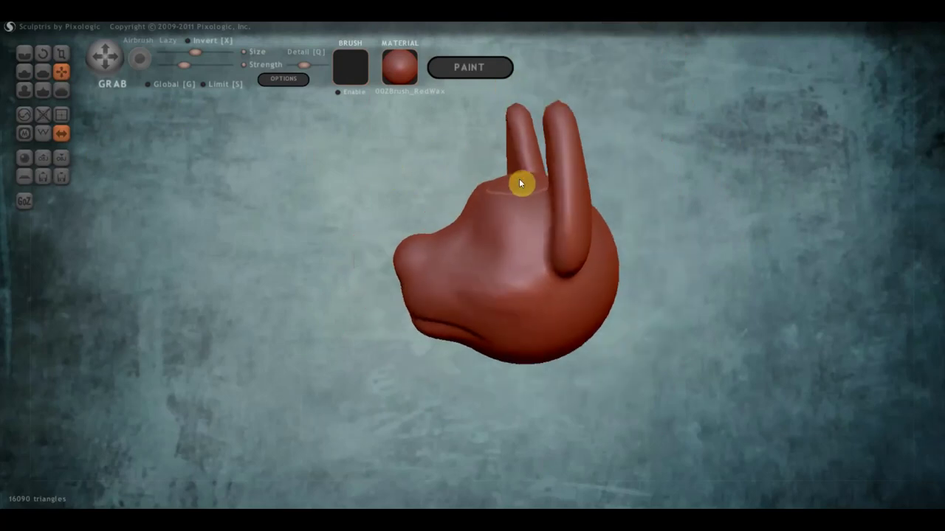
{"action": "left_click_drag", "start_coordinate": [522, 183], "coordinate": [527, 192]}
From a three-quarter view, drag the ear tips down to make them shorter
{"action": "mouse_move", "coordinate": [631, 252]}
{"action": "left_mouse_down"}
{"action": "mouse_move", "coordinate": [580, 251]}
{"action": "mouse_move", "coordinate": [565, 223]}
{"action": "left_mouse_up"}
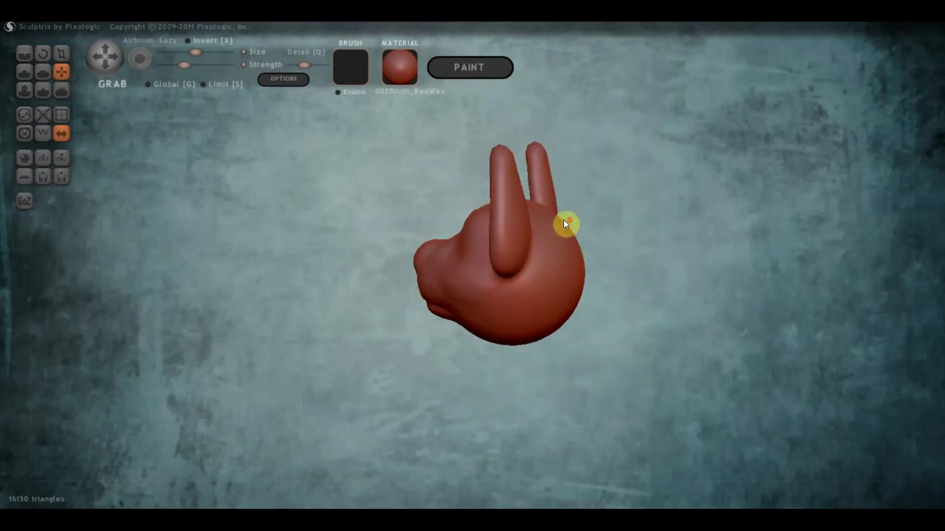
{"action": "mouse_move", "coordinate": [584, 331]}
{"action": "left_mouse_down"}
{"action": "mouse_move", "coordinate": [732, 327]}
{"action": "mouse_move", "coordinate": [713, 336]}
{"action": "left_mouse_up"}
{"action": "scroll", "coordinate": [586, 264], "scroll_direction": "up", "scroll_amount": 2}
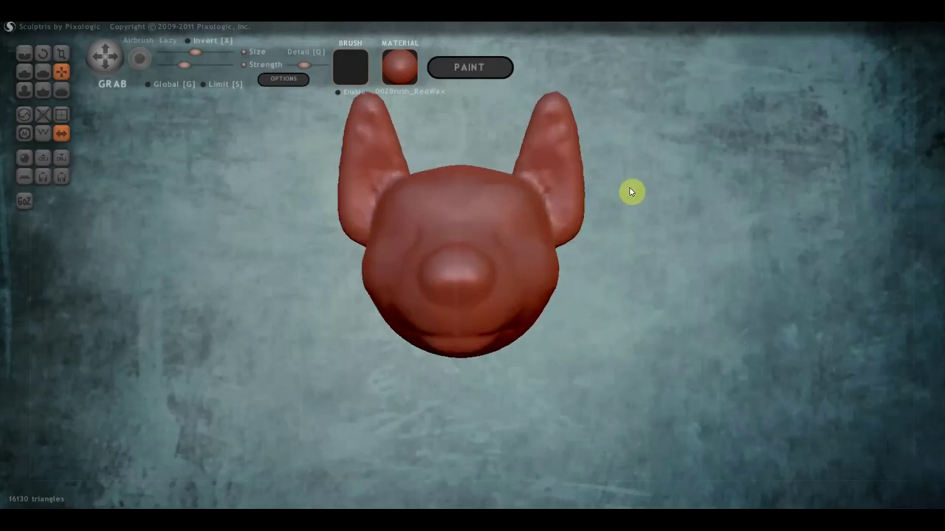
{"action": "left_click_drag", "start_coordinate": [629, 187], "coordinate": [618, 326], "text": "shift"}
{"action": "scroll", "coordinate": [487, 273], "scroll_direction": "up", "scroll_amount": 2}
{"action": "scroll", "coordinate": [479, 269], "scroll_direction": "down", "scroll_amount": 4}
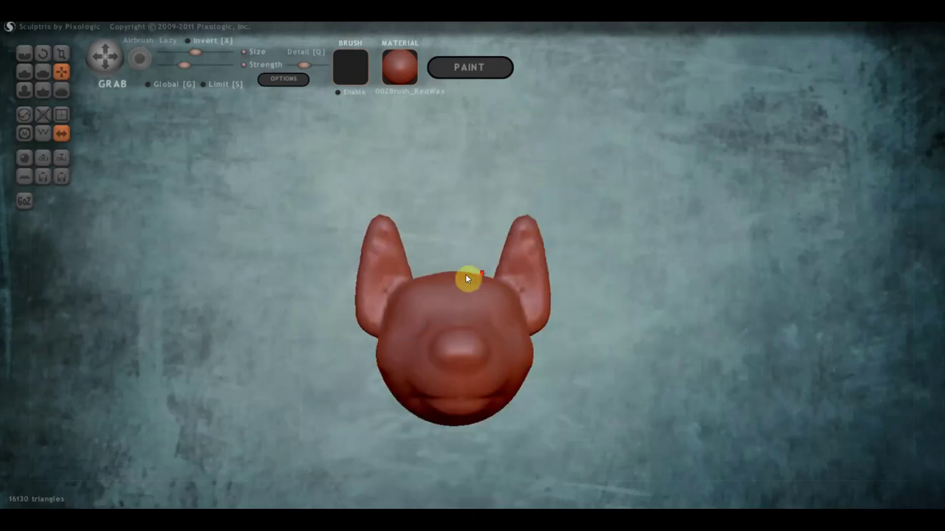
{"action": "right_click_drag", "start_coordinate": [412, 284], "coordinate": [422, 266]}
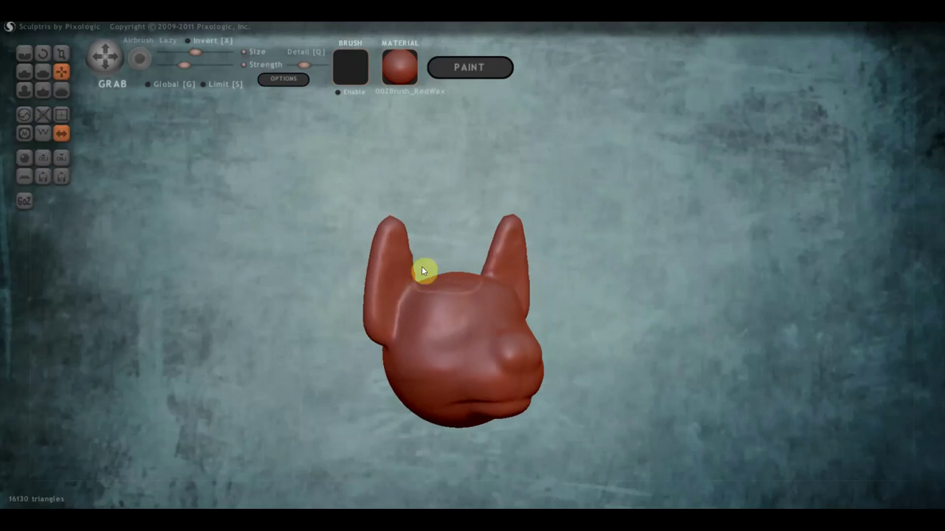
{"action": "left_click_drag", "start_coordinate": [394, 236], "coordinate": [378, 332]}
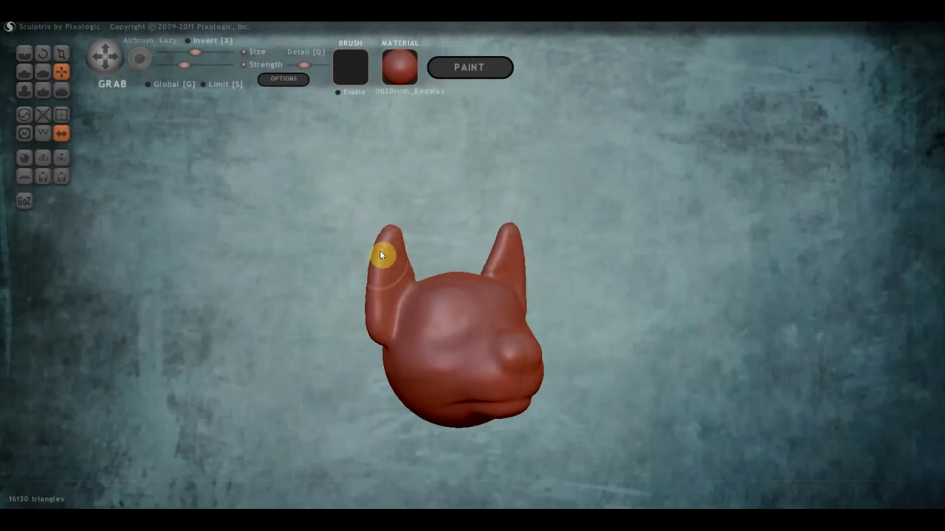
{"action": "mouse_move", "coordinate": [324, 321]}
{"action": "left_mouse_down"}
{"action": "mouse_move", "coordinate": [306, 323]}
{"action": "mouse_move", "coordinate": [582, 317]}
{"action": "left_mouse_up"}
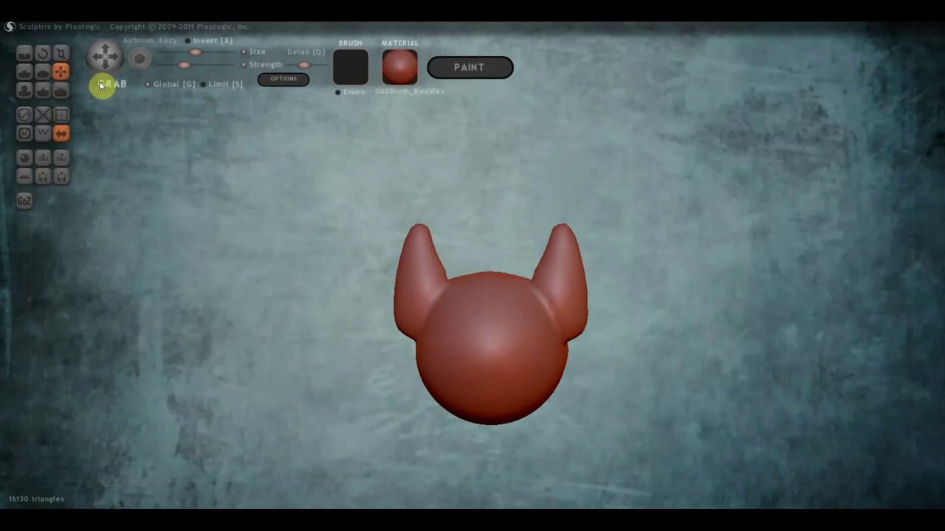
Toggle Global grab, widen both ear bases, then push the sides in for slim, upright ears
{"action": "left_click", "coordinate": [148, 84]}
{"action": "left_click_drag", "start_coordinate": [556, 277], "coordinate": [524, 255]}
{"action": "left_click_drag", "start_coordinate": [554, 285], "coordinate": [517, 258]}
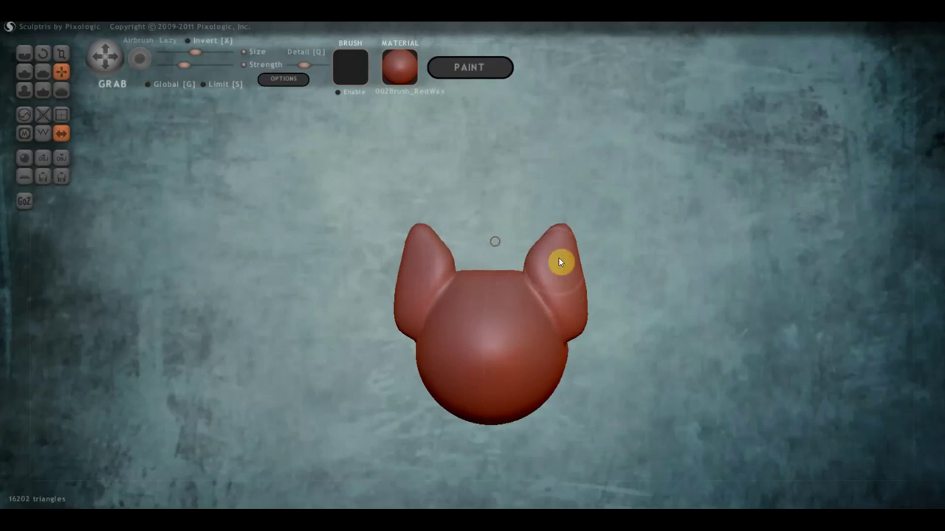
{"action": "mouse_move", "coordinate": [573, 249]}
{"action": "left_mouse_down"}
{"action": "mouse_move", "coordinate": [527, 211]}
{"action": "mouse_move", "coordinate": [542, 200]}
{"action": "left_mouse_up"}
{"action": "left_click_drag", "start_coordinate": [584, 316], "coordinate": [566, 303]}
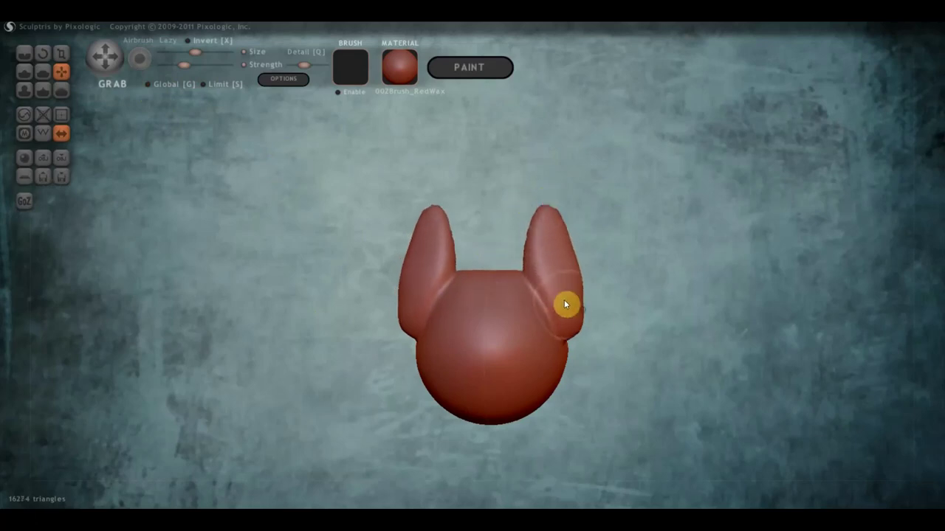
{"action": "left_click_drag", "start_coordinate": [584, 337], "coordinate": [478, 354]}
{"action": "right_click_drag", "start_coordinate": [479, 354], "coordinate": [308, 359]}
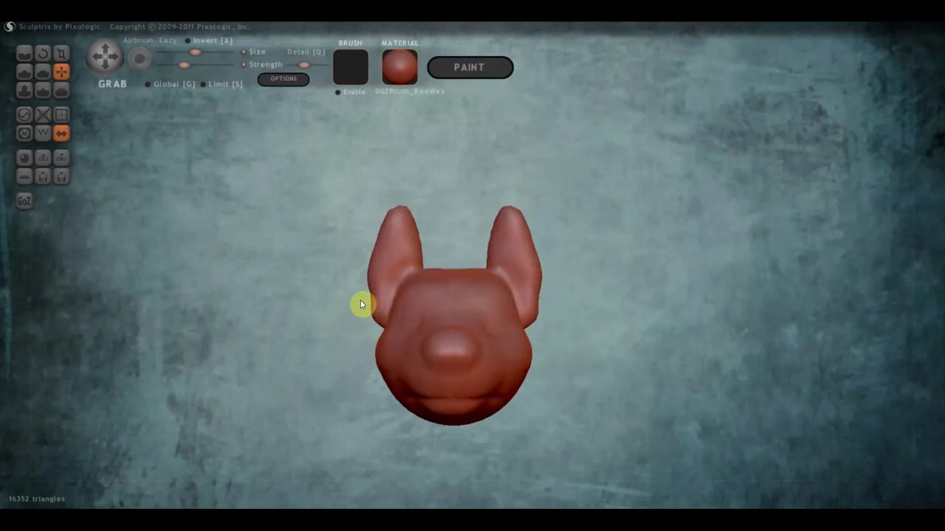
Select the Flatten brush, show the wireframe, and flatten the left ear's surface
{"action": "left_click", "coordinate": [42, 71]}
{"action": "scroll", "coordinate": [204, 218], "scroll_direction": "up", "scroll_amount": 2}
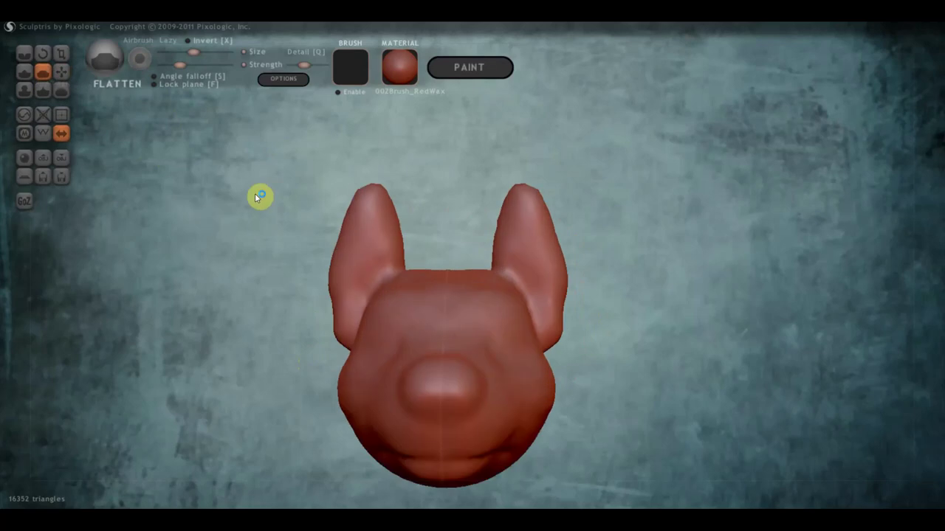
{"action": "left_click", "coordinate": [44, 135]}
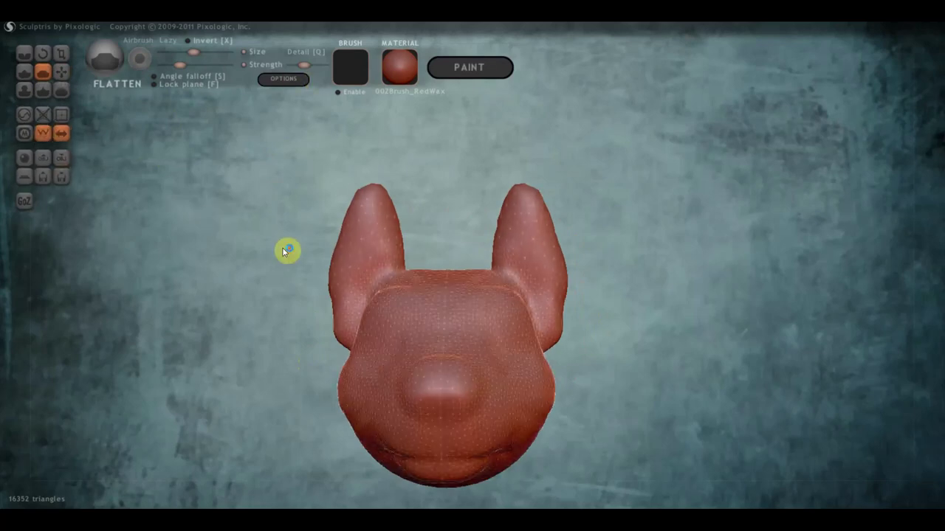
{"action": "scroll", "coordinate": [285, 251], "scroll_direction": "up", "scroll_amount": 1}
{"action": "scroll", "coordinate": [369, 248], "scroll_direction": "up", "scroll_amount": 1}
{"action": "scroll", "coordinate": [452, 220], "scroll_direction": "up", "scroll_amount": 1}
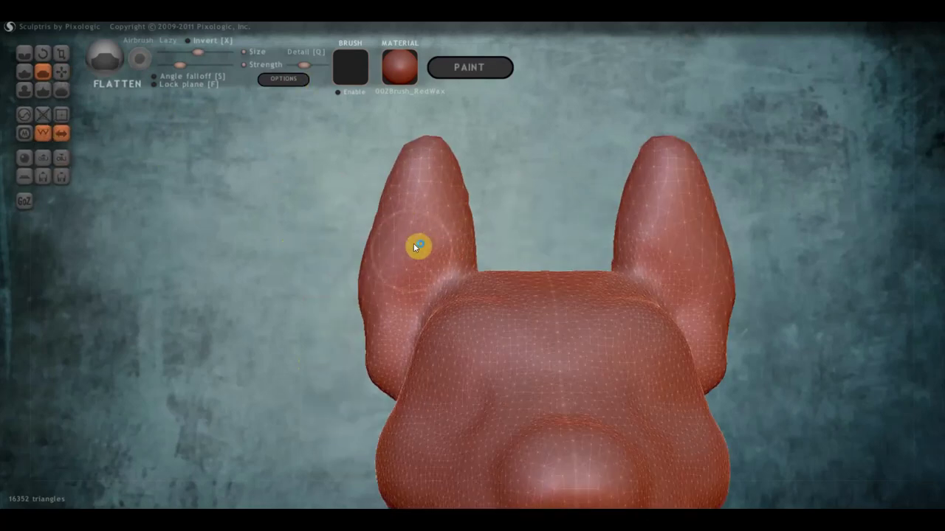
{"action": "scroll", "coordinate": [527, 377], "scroll_direction": "down", "scroll_amount": 1}
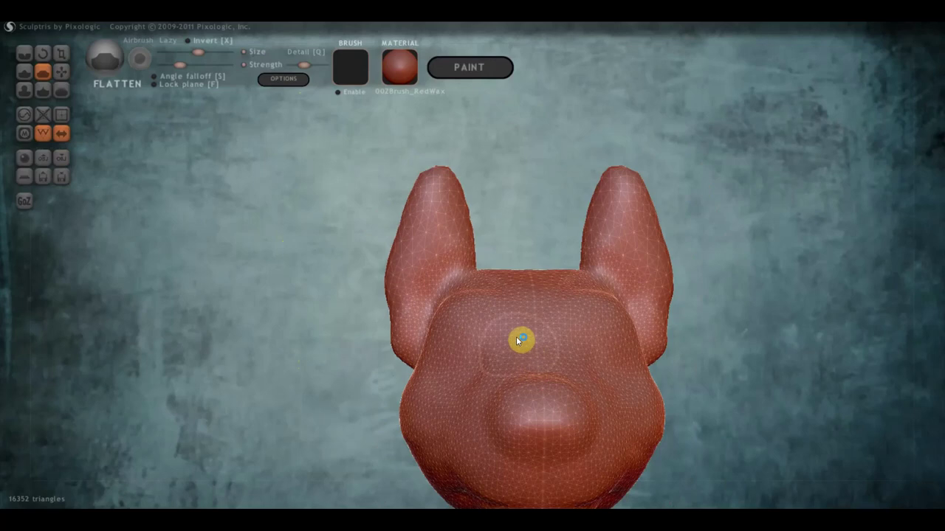
{"action": "right_click_drag", "start_coordinate": [512, 327], "coordinate": [428, 211]}
{"action": "left_click_drag", "start_coordinate": [428, 214], "coordinate": [425, 236]}
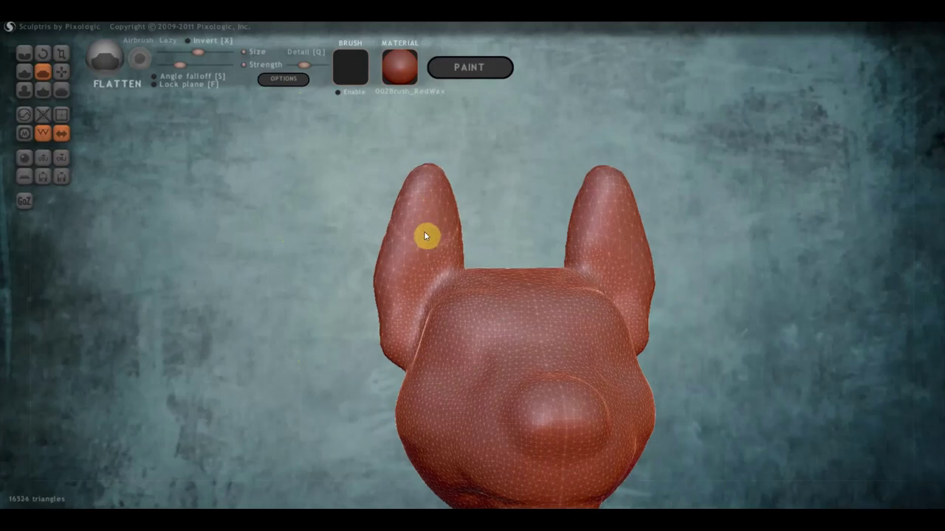
{"action": "mouse_move", "coordinate": [419, 238]}
{"action": "right_mouse_down"}
{"action": "mouse_move", "coordinate": [394, 226]}
{"action": "mouse_move", "coordinate": [453, 215]}
{"action": "mouse_move", "coordinate": [460, 183]}
{"action": "right_mouse_up"}
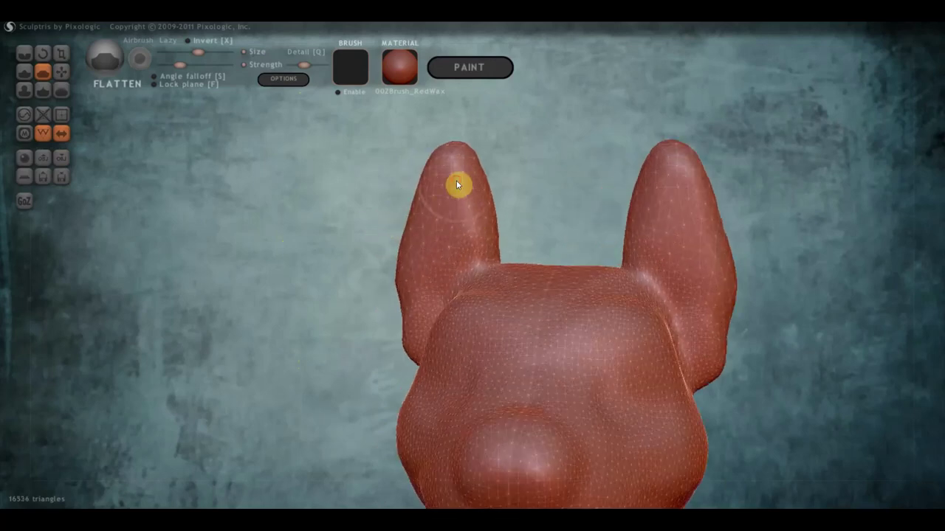
{"action": "left_click_drag", "start_coordinate": [460, 184], "coordinate": [458, 233]}
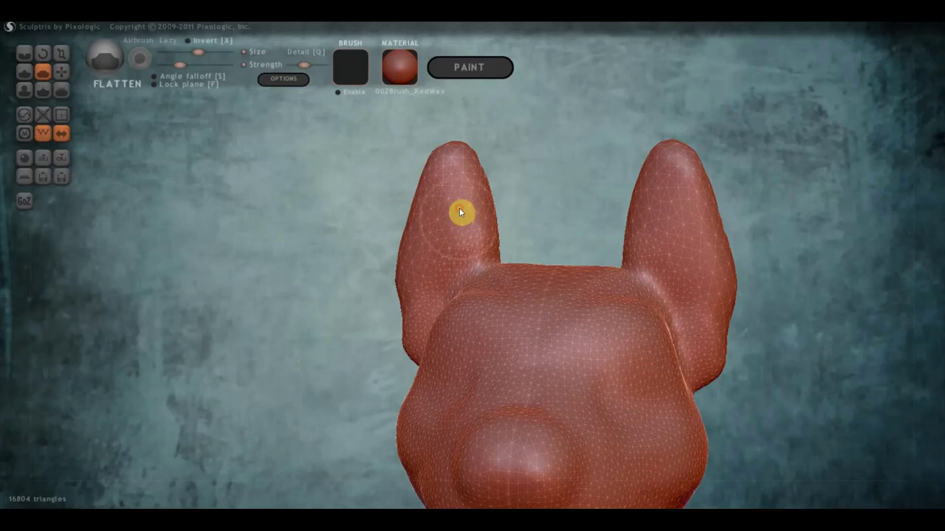
Flatten and reshape the right ear from front, angled and side views
{"action": "mouse_move", "coordinate": [459, 210]}
{"action": "right_mouse_down"}
{"action": "mouse_move", "coordinate": [347, 249]}
{"action": "mouse_move", "coordinate": [251, 244]}
{"action": "mouse_move", "coordinate": [453, 228]}
{"action": "right_mouse_up"}
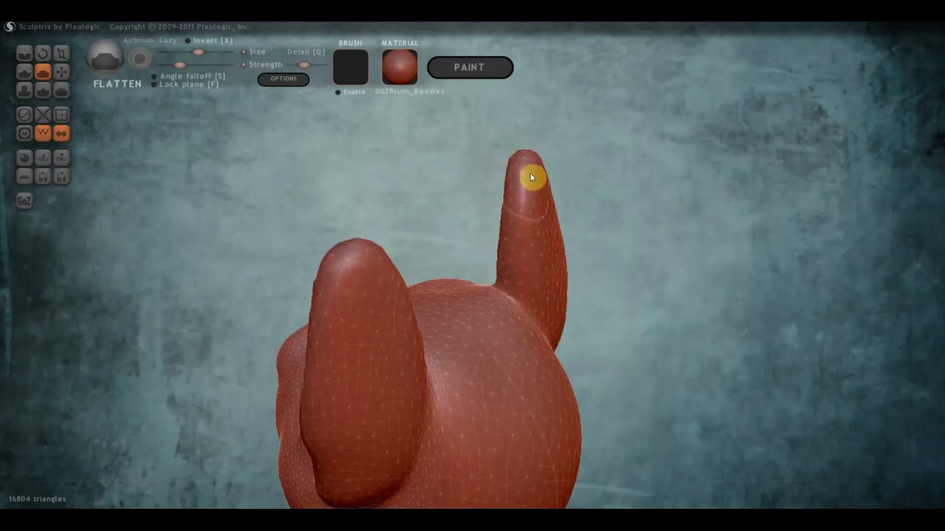
{"action": "mouse_move", "coordinate": [531, 173]}
{"action": "left_mouse_down"}
{"action": "mouse_move", "coordinate": [540, 276]}
{"action": "mouse_move", "coordinate": [527, 203]}
{"action": "left_mouse_up"}
{"action": "mouse_move", "coordinate": [547, 283]}
{"action": "right_mouse_down"}
{"action": "mouse_move", "coordinate": [418, 251]}
{"action": "mouse_move", "coordinate": [493, 200]}
{"action": "right_mouse_up"}
{"action": "left_click_drag", "start_coordinate": [494, 200], "coordinate": [484, 189]}
{"action": "mouse_move", "coordinate": [499, 189]}
{"action": "right_mouse_down"}
{"action": "mouse_move", "coordinate": [388, 193]}
{"action": "mouse_move", "coordinate": [449, 160]}
{"action": "right_mouse_up"}
{"action": "mouse_move", "coordinate": [449, 160]}
{"action": "left_mouse_down"}
{"action": "mouse_move", "coordinate": [463, 240]}
{"action": "mouse_move", "coordinate": [458, 186]}
{"action": "mouse_move", "coordinate": [475, 200]}
{"action": "mouse_move", "coordinate": [482, 374]}
{"action": "mouse_move", "coordinate": [464, 327]}
{"action": "mouse_move", "coordinate": [467, 360]}
{"action": "left_mouse_up"}
{"action": "right_click_drag", "start_coordinate": [467, 361], "coordinate": [513, 344]}
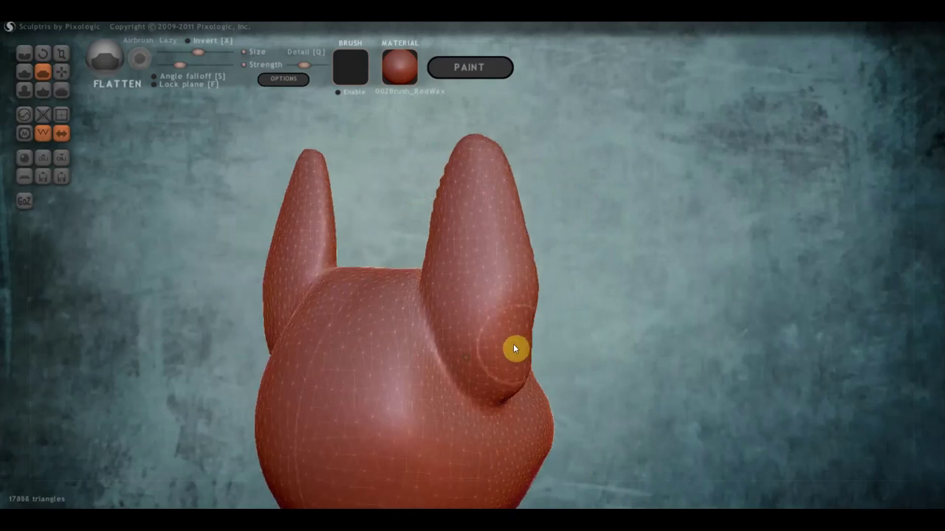
{"action": "mouse_move", "coordinate": [513, 344]}
{"action": "left_mouse_down"}
{"action": "mouse_move", "coordinate": [456, 308]}
{"action": "mouse_move", "coordinate": [490, 335]}
{"action": "left_mouse_up"}
{"action": "right_click_drag", "start_coordinate": [490, 335], "coordinate": [578, 342]}
{"action": "scroll", "coordinate": [578, 346], "scroll_direction": "up", "scroll_amount": 3}
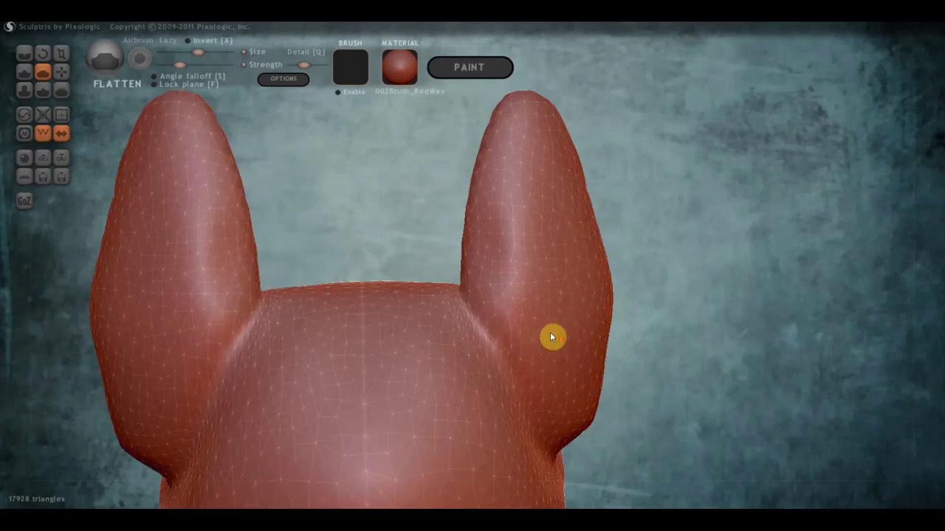
{"action": "mouse_move", "coordinate": [544, 338]}
{"action": "left_mouse_down"}
{"action": "mouse_move", "coordinate": [532, 238]}
{"action": "mouse_move", "coordinate": [527, 271]}
{"action": "mouse_move", "coordinate": [506, 237]}
{"action": "mouse_move", "coordinate": [507, 211]}
{"action": "mouse_move", "coordinate": [526, 195]}
{"action": "mouse_move", "coordinate": [539, 335]}
{"action": "mouse_move", "coordinate": [535, 238]}
{"action": "mouse_move", "coordinate": [517, 288]}
{"action": "mouse_move", "coordinate": [554, 369]}
{"action": "mouse_move", "coordinate": [505, 280]}
{"action": "left_mouse_up"}
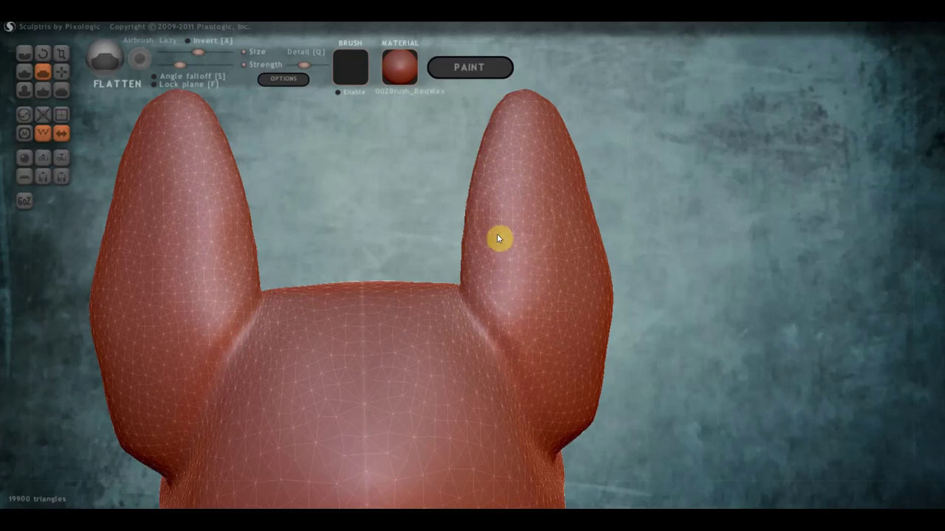
Lower the flatten strength and flatten the back and upper centre of the head
{"action": "left_click_drag", "start_coordinate": [194, 259], "coordinate": [447, 312]}
{"action": "scroll", "coordinate": [456, 375], "scroll_direction": "down", "scroll_amount": 3}
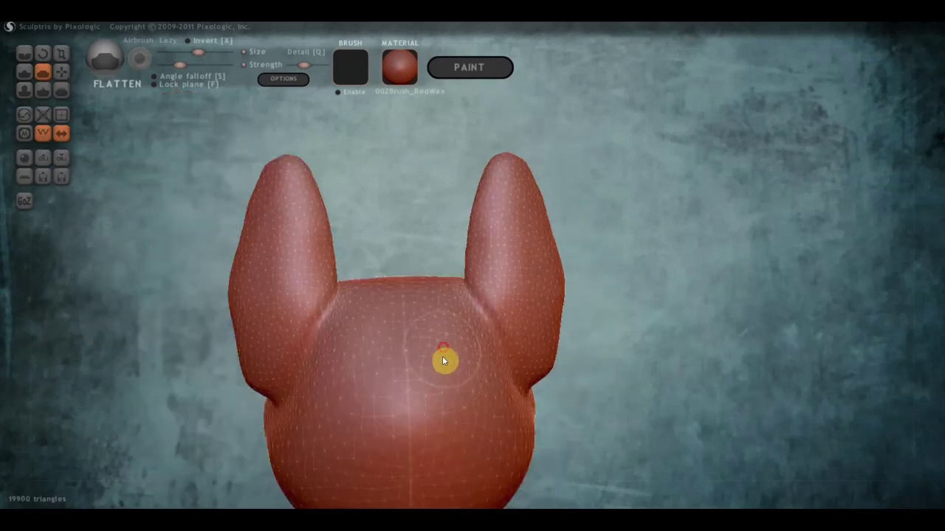
{"action": "left_click_drag", "start_coordinate": [442, 356], "coordinate": [491, 390]}
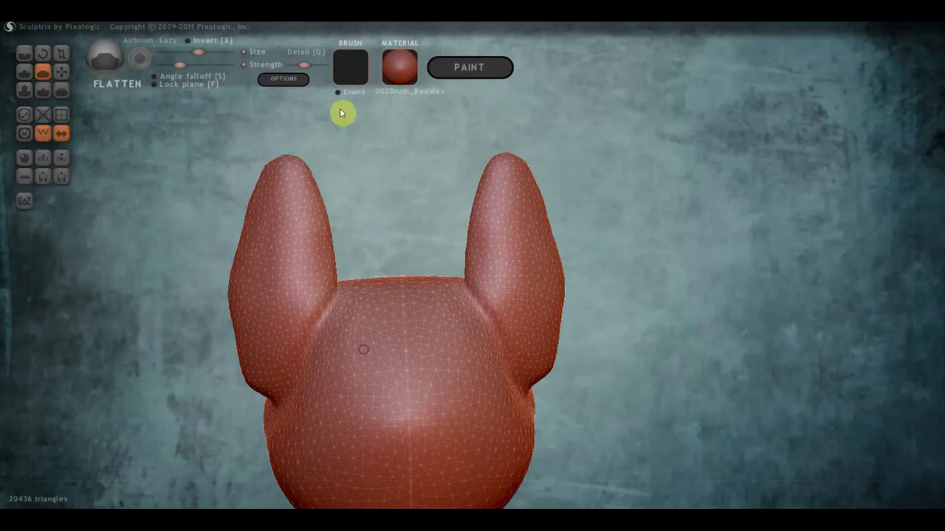
{"action": "left_click_drag", "start_coordinate": [304, 64], "coordinate": [284, 65]}
{"action": "mouse_move", "coordinate": [407, 343]}
{"action": "left_mouse_down"}
{"action": "mouse_move", "coordinate": [359, 354]}
{"action": "mouse_move", "coordinate": [356, 393]}
{"action": "left_mouse_up"}
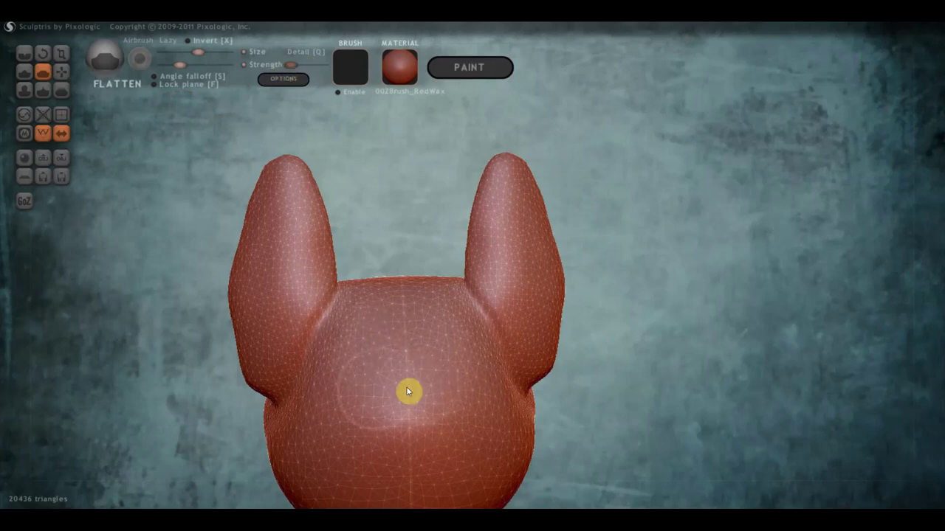
{"action": "left_click_drag", "start_coordinate": [459, 381], "coordinate": [455, 401]}
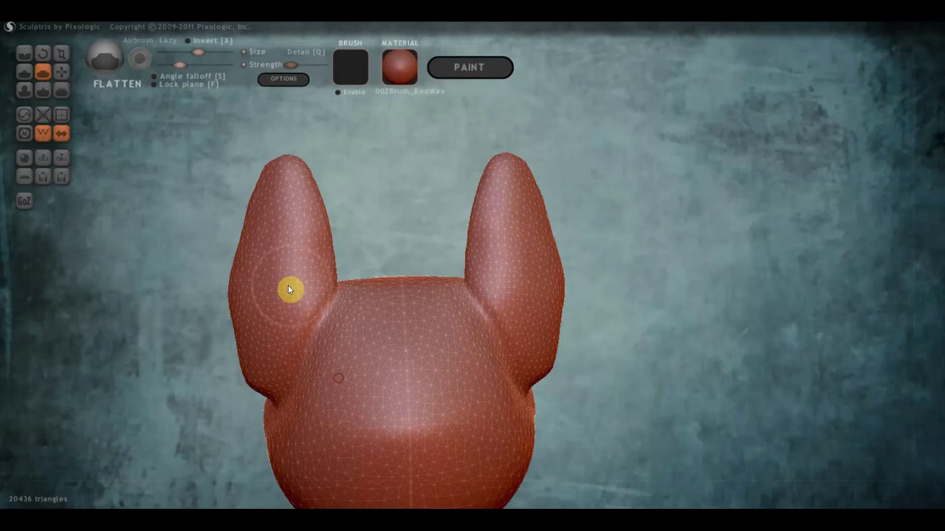
{"action": "scroll", "coordinate": [292, 264], "scroll_direction": "up", "scroll_amount": 1}
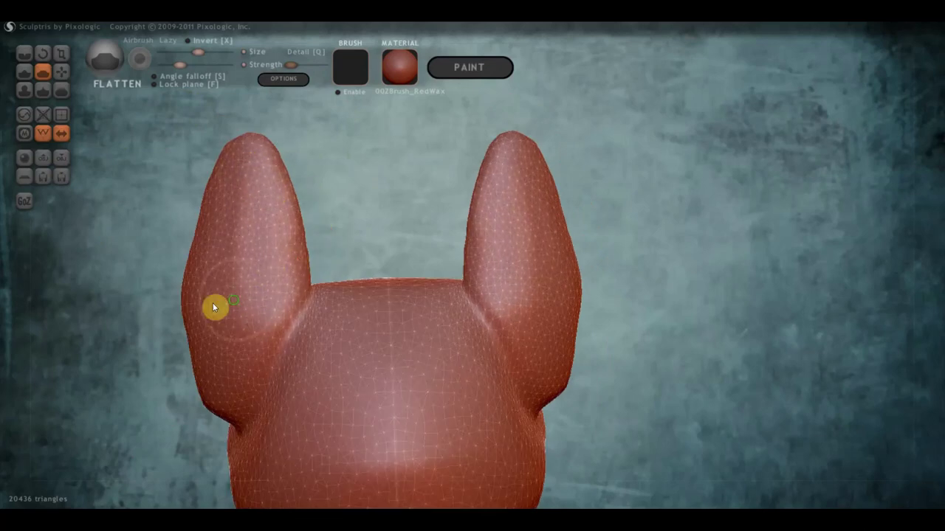
Flatten the right ear into sharper planes and the left ear along its edge
{"action": "right_click_drag", "start_coordinate": [214, 304], "coordinate": [436, 249]}
{"action": "mouse_move", "coordinate": [509, 207]}
{"action": "left_mouse_down"}
{"action": "mouse_move", "coordinate": [519, 331]}
{"action": "mouse_move", "coordinate": [538, 226]}
{"action": "mouse_move", "coordinate": [536, 352]}
{"action": "left_mouse_up"}
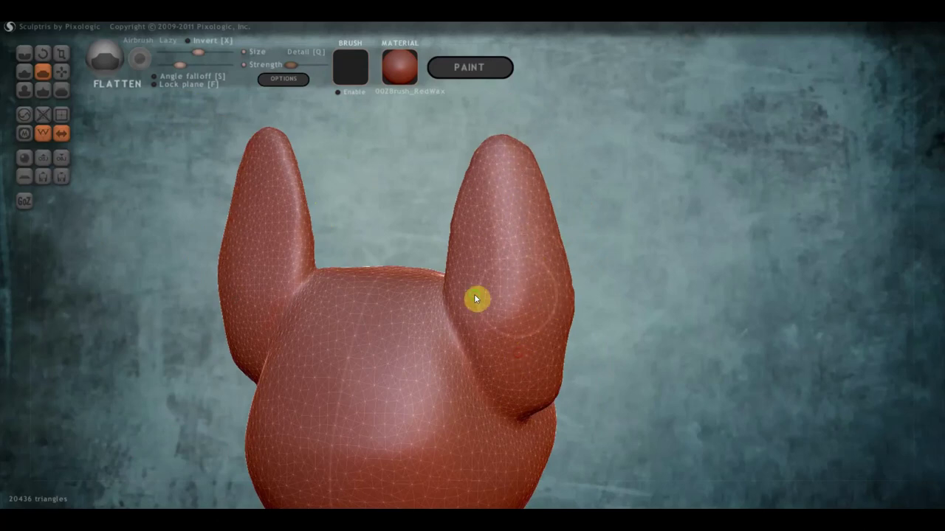
{"action": "left_click_drag", "start_coordinate": [474, 294], "coordinate": [200, 293]}
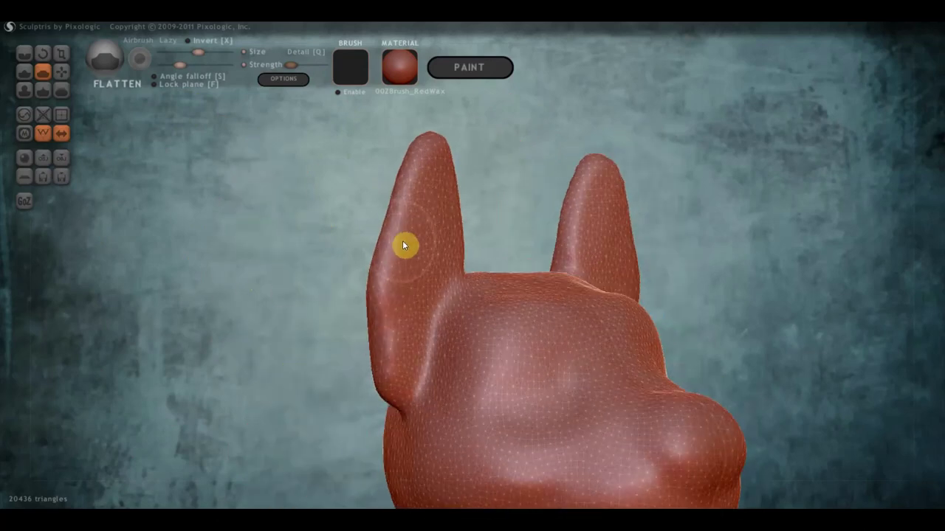
{"action": "mouse_move", "coordinate": [384, 283]}
{"action": "left_mouse_down"}
{"action": "mouse_move", "coordinate": [373, 321]}
{"action": "mouse_move", "coordinate": [397, 299]}
{"action": "mouse_move", "coordinate": [401, 217]}
{"action": "mouse_move", "coordinate": [433, 170]}
{"action": "mouse_move", "coordinate": [312, 187]}
{"action": "left_mouse_up"}
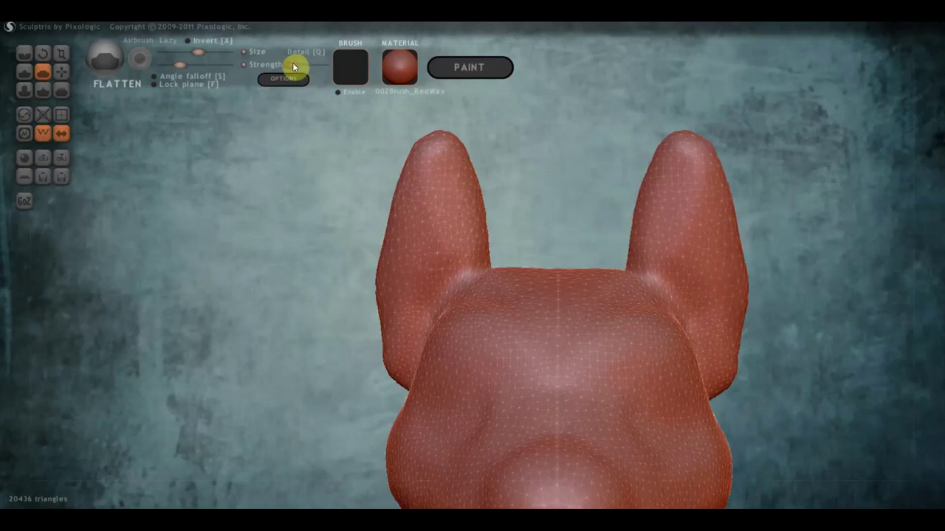
{"action": "left_click_drag", "start_coordinate": [301, 64], "coordinate": [303, 64]}
{"action": "mouse_move", "coordinate": [416, 169]}
{"action": "left_mouse_down"}
{"action": "mouse_move", "coordinate": [443, 162]}
{"action": "mouse_move", "coordinate": [423, 165]}
{"action": "mouse_move", "coordinate": [435, 216]}
{"action": "left_mouse_up"}
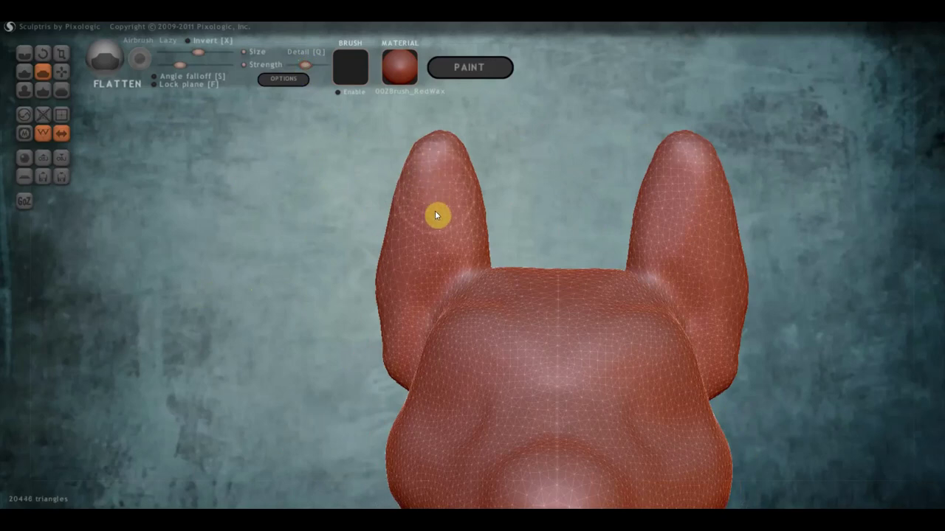
Refine the right ear's surface with small flatten strokes and reshape its tip
{"action": "left_click_drag", "start_coordinate": [640, 209], "coordinate": [674, 198]}
{"action": "right_click_drag", "start_coordinate": [674, 199], "coordinate": [609, 187]}
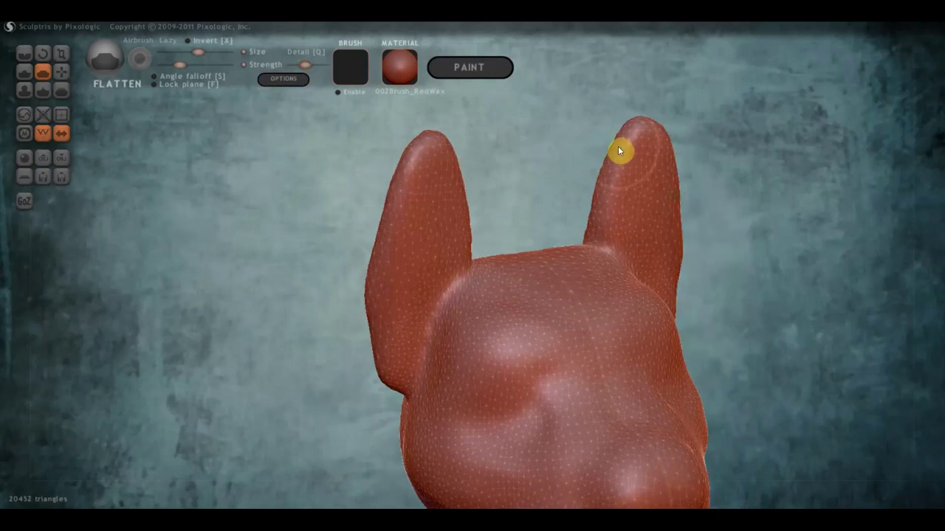
{"action": "left_click_drag", "start_coordinate": [618, 150], "coordinate": [602, 169]}
{"action": "mouse_move", "coordinate": [602, 170]}
{"action": "right_mouse_down"}
{"action": "mouse_move", "coordinate": [544, 169]}
{"action": "mouse_move", "coordinate": [712, 178]}
{"action": "mouse_move", "coordinate": [620, 179]}
{"action": "right_mouse_up"}
{"action": "mouse_move", "coordinate": [698, 177]}
{"action": "left_mouse_down"}
{"action": "mouse_move", "coordinate": [732, 217]}
{"action": "mouse_move", "coordinate": [713, 160]}
{"action": "mouse_move", "coordinate": [742, 261]}
{"action": "mouse_move", "coordinate": [758, 377]}
{"action": "left_mouse_up"}
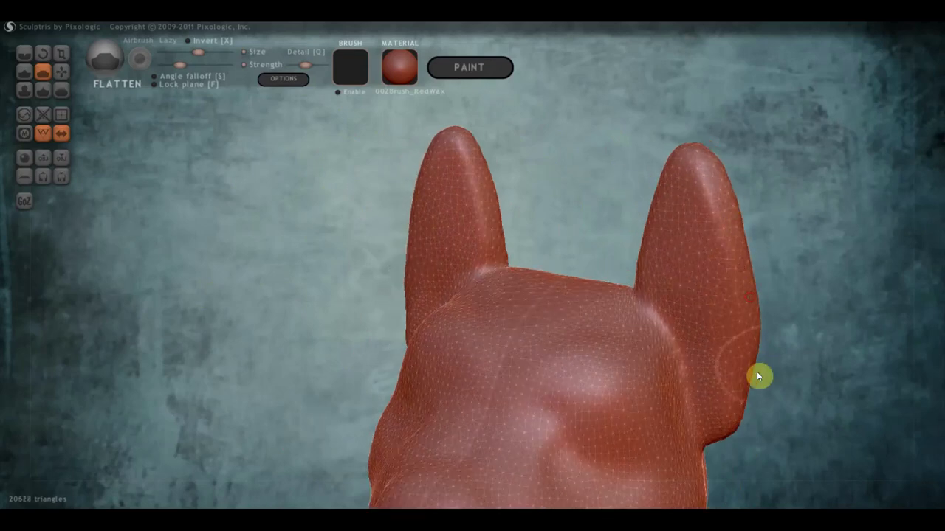
{"action": "mouse_move", "coordinate": [758, 376]}
{"action": "right_mouse_down"}
{"action": "mouse_move", "coordinate": [675, 327]}
{"action": "mouse_move", "coordinate": [678, 305]}
{"action": "mouse_move", "coordinate": [692, 336]}
{"action": "mouse_move", "coordinate": [639, 234]}
{"action": "right_mouse_up"}
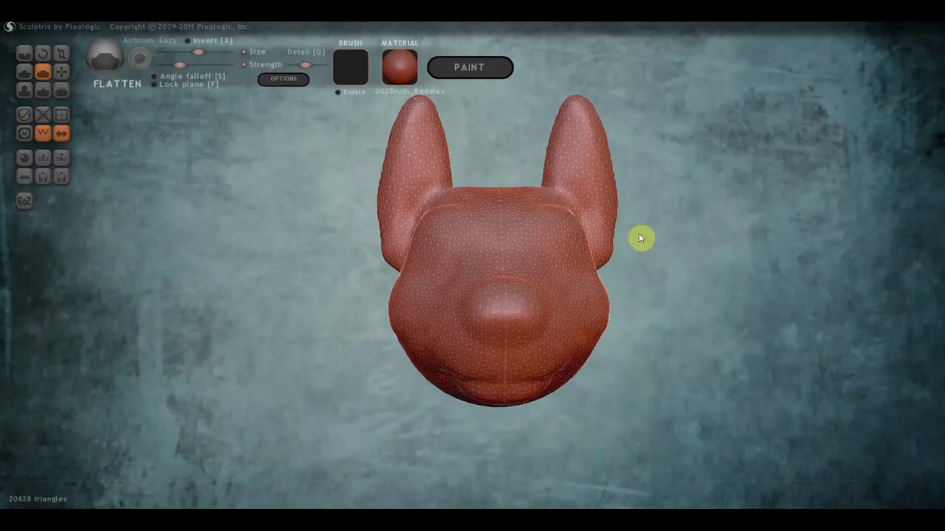
Hide the wireframe, switch to Grab, and reshape the jaw with a crease underneath
{"action": "left_click", "coordinate": [28, 71]}
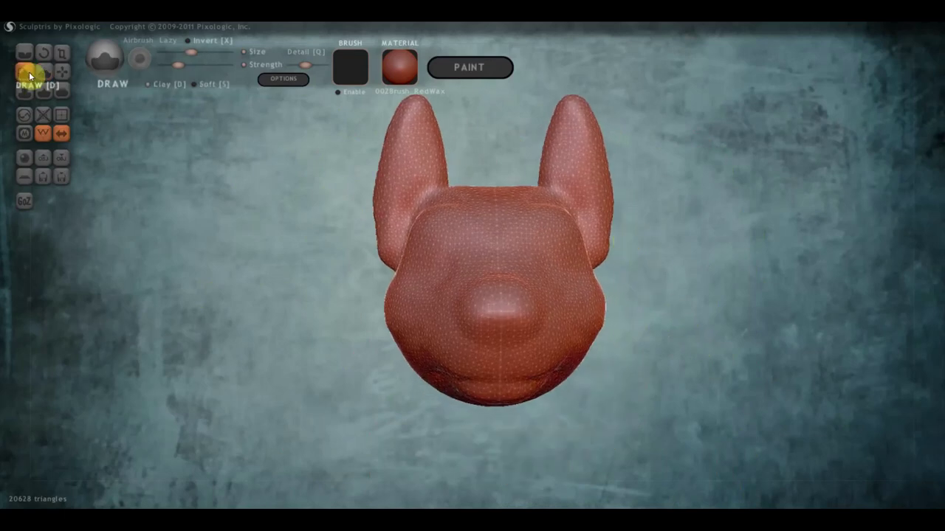
{"action": "left_click", "coordinate": [51, 130]}
{"action": "right_click_drag", "start_coordinate": [462, 185], "coordinate": [621, 178]}
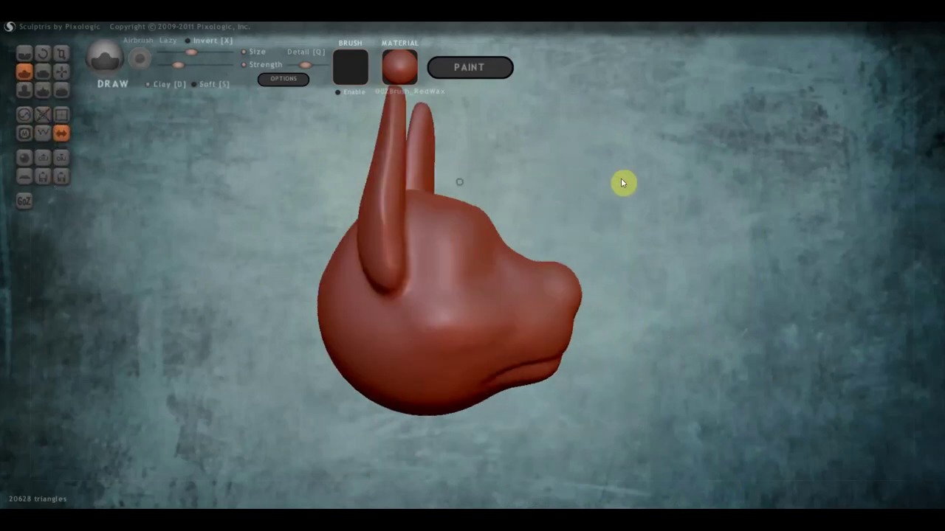
{"action": "right_click_drag", "start_coordinate": [565, 322], "coordinate": [557, 279], "text": "alt"}
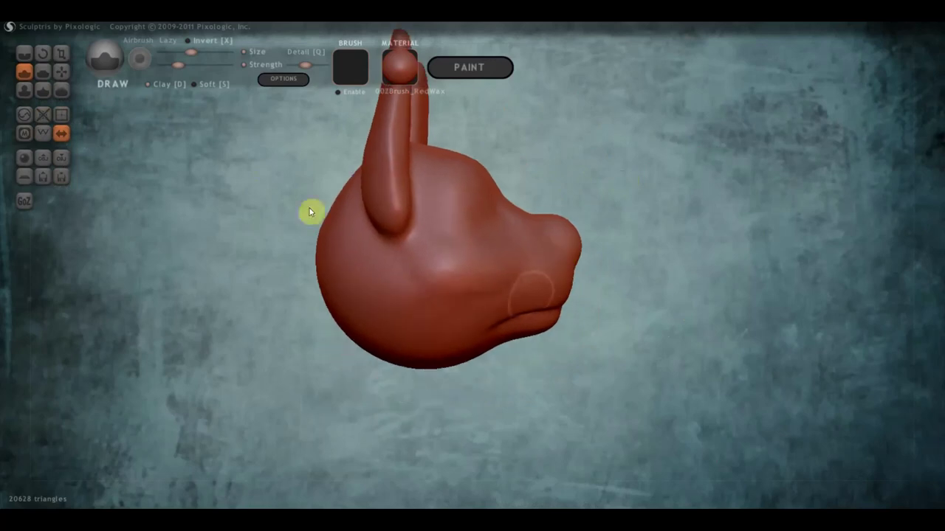
{"action": "left_click", "coordinate": [60, 82]}
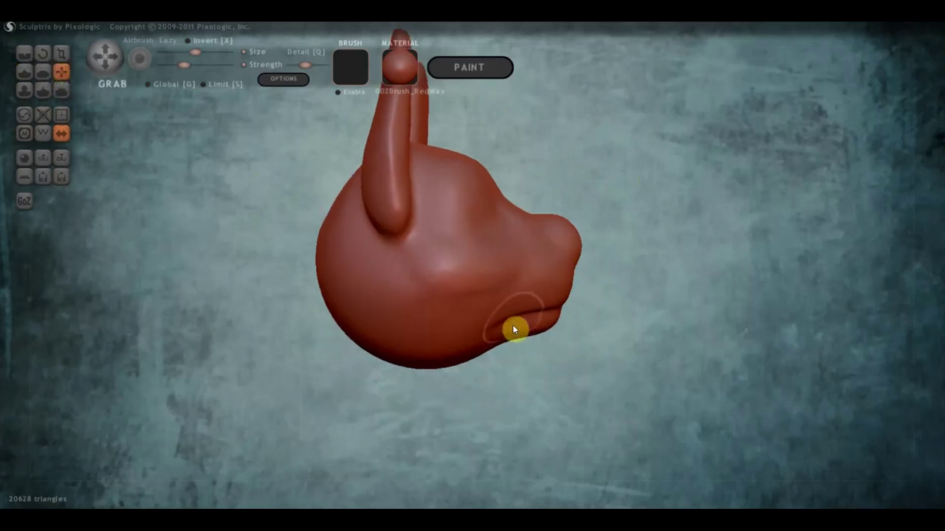
{"action": "mouse_move", "coordinate": [515, 326]}
{"action": "left_mouse_down"}
{"action": "mouse_move", "coordinate": [518, 306]}
{"action": "mouse_move", "coordinate": [521, 339]}
{"action": "mouse_move", "coordinate": [508, 313]}
{"action": "left_mouse_up"}
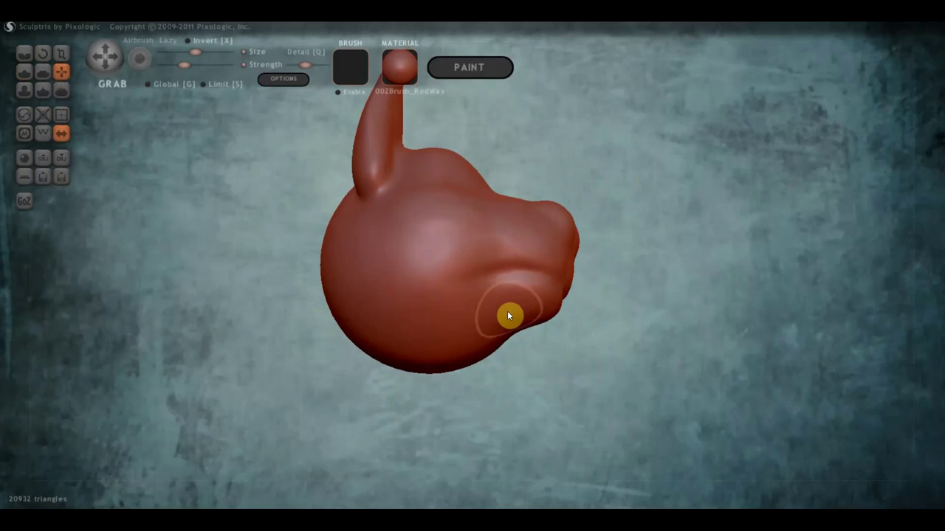
{"action": "mouse_move", "coordinate": [508, 316]}
{"action": "right_mouse_down"}
{"action": "mouse_move", "coordinate": [563, 335]}
{"action": "mouse_move", "coordinate": [594, 371]}
{"action": "mouse_move", "coordinate": [575, 370]}
{"action": "right_mouse_up"}
{"action": "left_click_drag", "start_coordinate": [546, 336], "coordinate": [519, 325]}
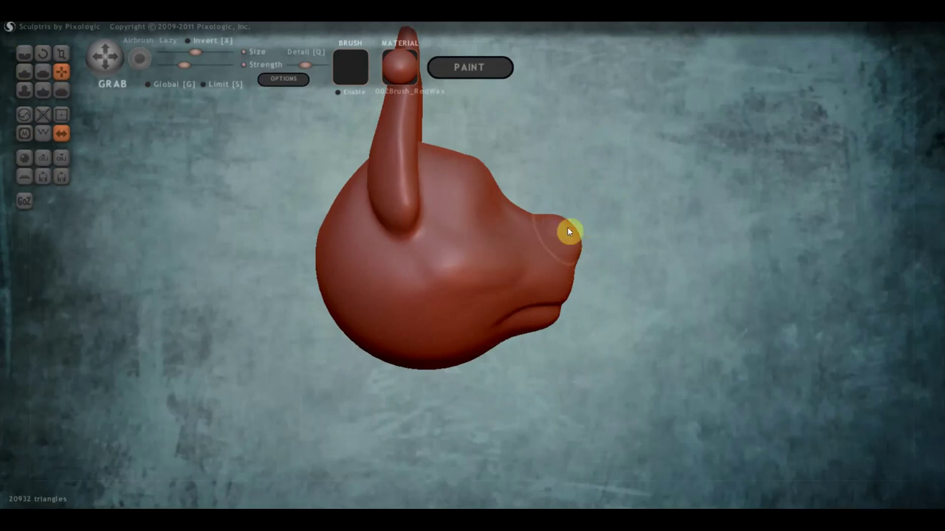
Pull the nose tip, undo it with Ctrl+Z, then pull the nose tip slightly outward
{"action": "scroll", "coordinate": [566, 227], "scroll_direction": "up", "scroll_amount": 2}
{"action": "left_click_drag", "start_coordinate": [585, 225], "coordinate": [584, 212]}
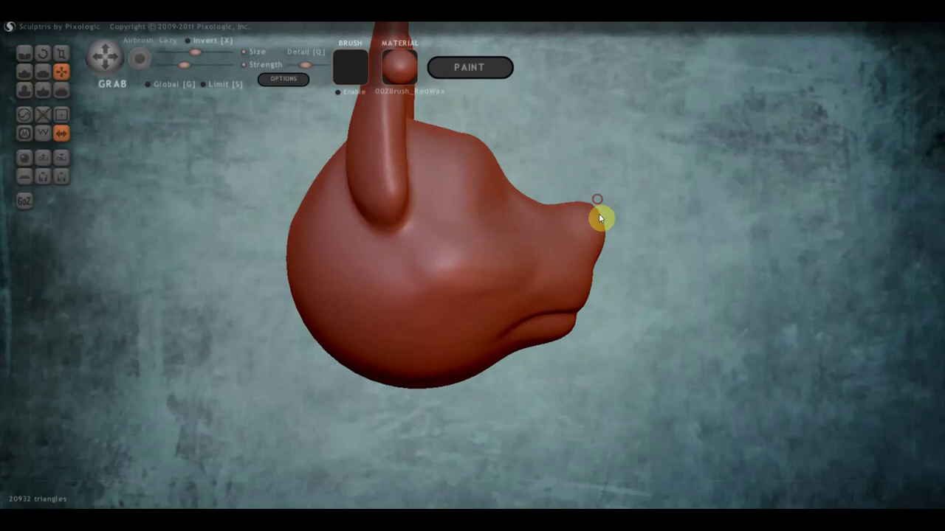
{"action": "mouse_move", "coordinate": [599, 215]}
{"action": "left_mouse_down"}
{"action": "mouse_move", "coordinate": [382, 235]}
{"action": "mouse_move", "coordinate": [453, 234]}
{"action": "mouse_move", "coordinate": [440, 233]}
{"action": "left_mouse_up"}
{"action": "key", "text": "ctrl+z"}
{"action": "mouse_move", "coordinate": [432, 228]}
{"action": "right_mouse_down"}
{"action": "mouse_move", "coordinate": [475, 268]}
{"action": "mouse_move", "coordinate": [401, 258]}
{"action": "right_mouse_up"}
{"action": "mouse_move", "coordinate": [348, 237]}
{"action": "left_mouse_down"}
{"action": "mouse_move", "coordinate": [331, 248]}
{"action": "mouse_move", "coordinate": [398, 212]}
{"action": "left_mouse_up"}
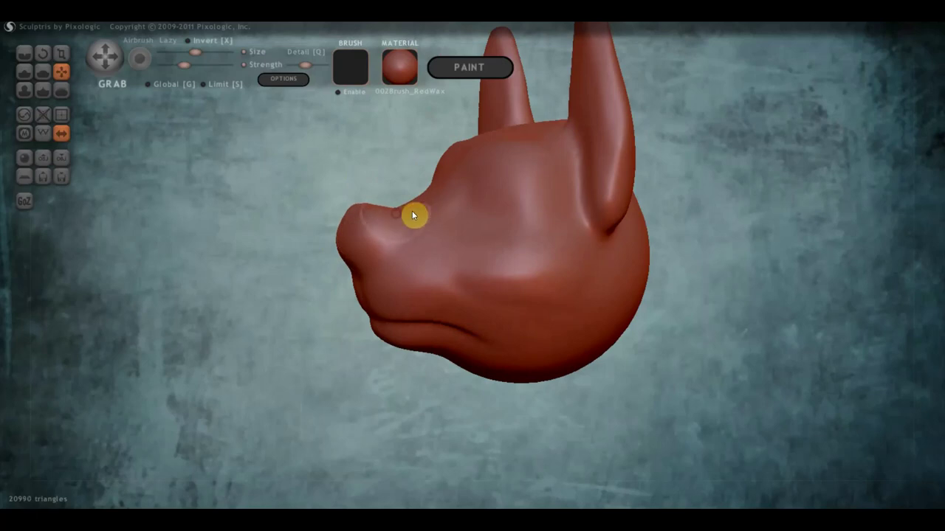
From a side profile, pull the underside of the jaw slightly
{"action": "right_click_drag", "start_coordinate": [421, 193], "coordinate": [439, 219]}
{"action": "scroll", "coordinate": [438, 214], "scroll_direction": "down", "scroll_amount": 2}
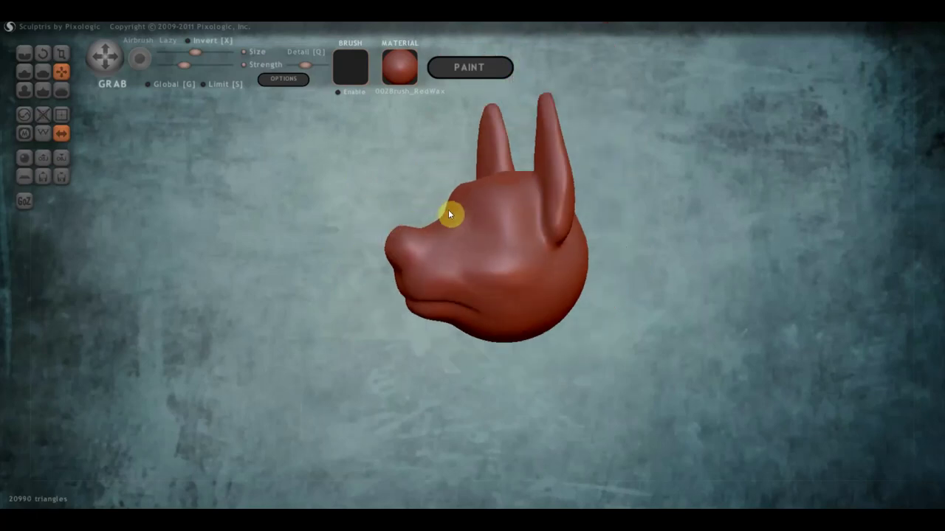
{"action": "mouse_move", "coordinate": [454, 219]}
{"action": "right_mouse_down"}
{"action": "mouse_move", "coordinate": [412, 224]}
{"action": "mouse_move", "coordinate": [428, 242]}
{"action": "right_mouse_up"}
{"action": "scroll", "coordinate": [420, 274], "scroll_direction": "up", "scroll_amount": 2}
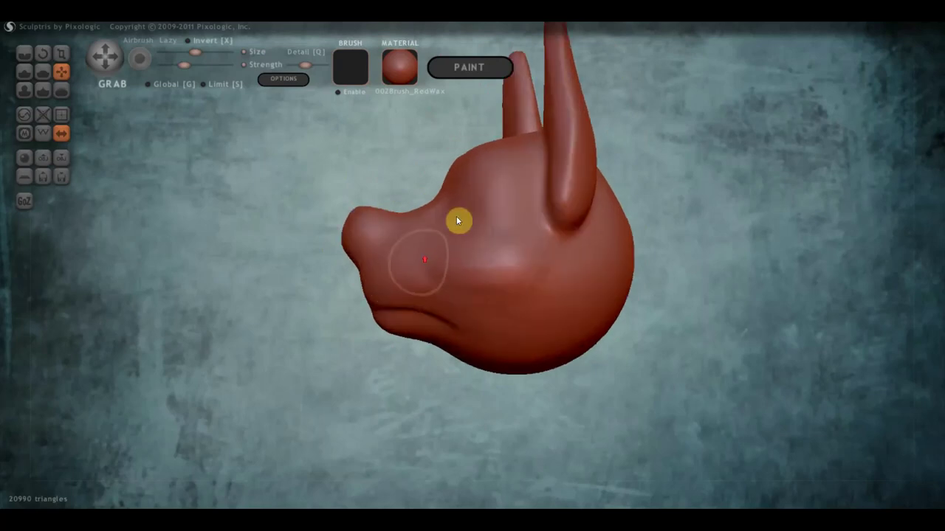
{"action": "scroll", "coordinate": [443, 354], "scroll_direction": "down", "scroll_amount": 2}
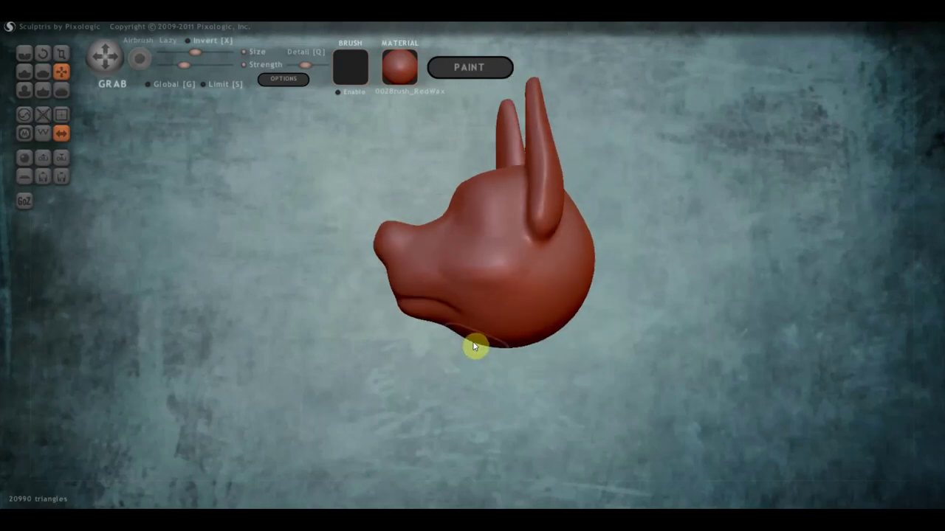
{"action": "scroll", "coordinate": [464, 341], "scroll_direction": "down", "scroll_amount": 2}
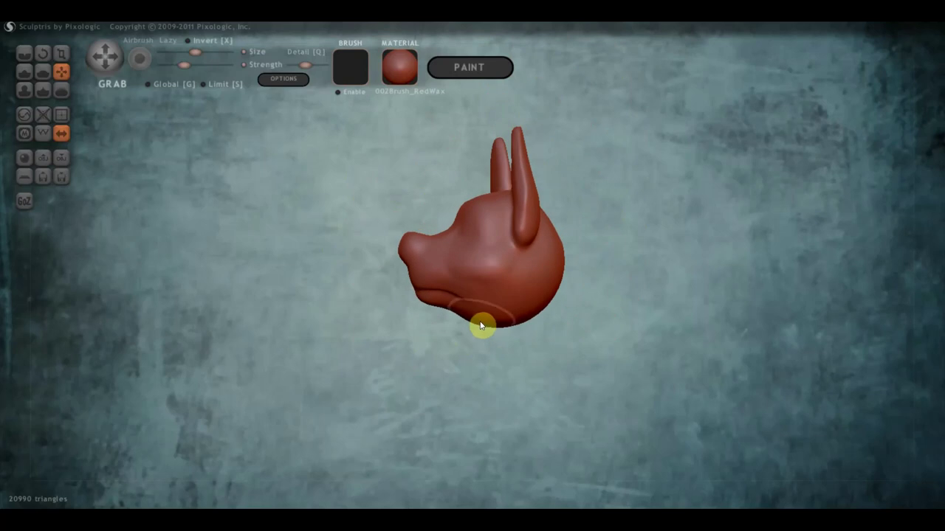
{"action": "left_click_drag", "start_coordinate": [478, 324], "coordinate": [529, 199]}
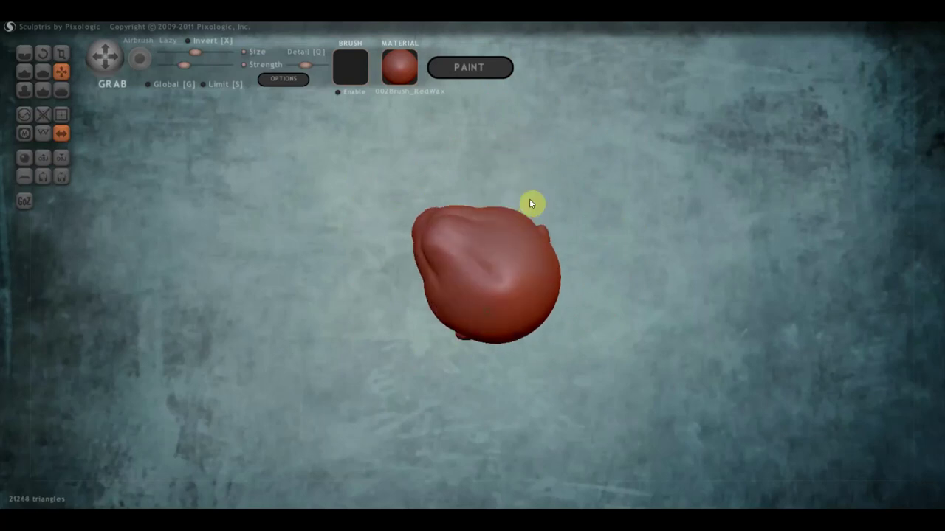
Select Flatten, raise its strength, and flatten the ridge on the head's underside
{"action": "left_click", "coordinate": [43, 72]}
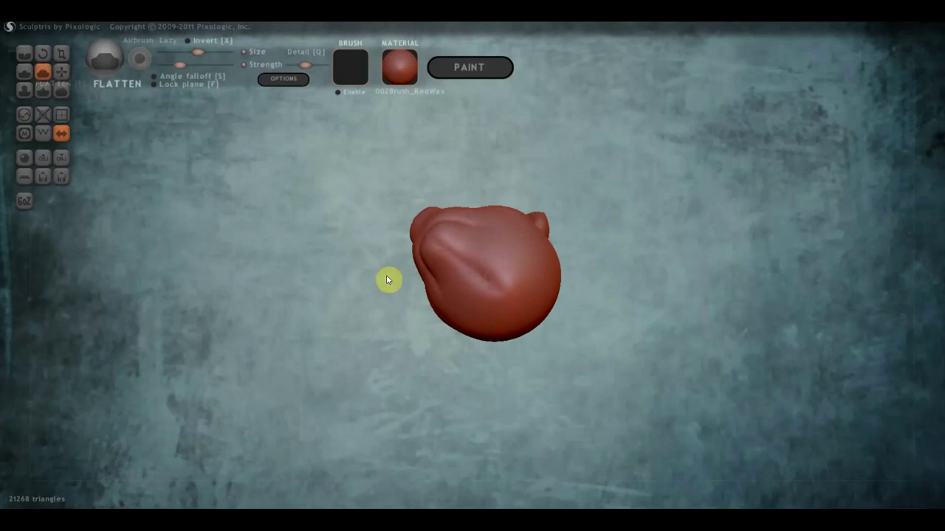
{"action": "scroll", "coordinate": [480, 272], "scroll_direction": "up", "scroll_amount": 2}
{"action": "scroll", "coordinate": [480, 277], "scroll_direction": "up", "scroll_amount": 2}
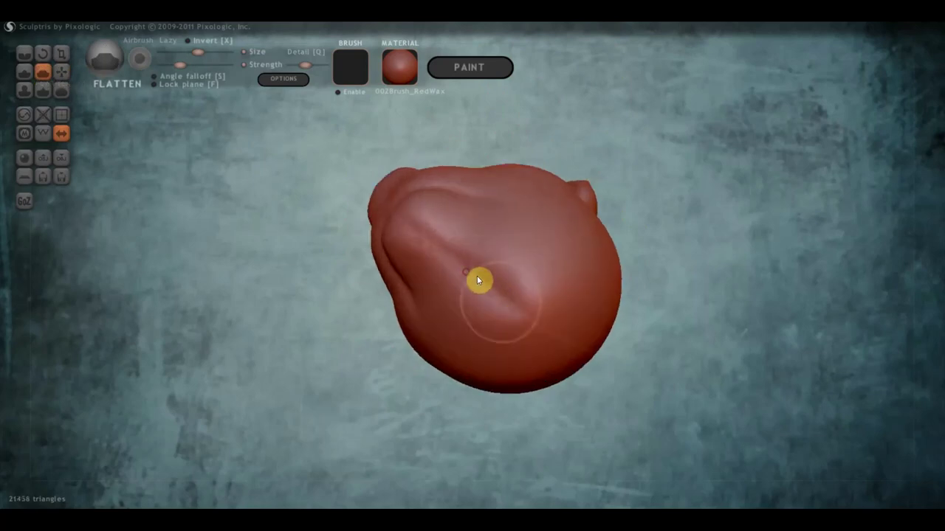
{"action": "left_click_drag", "start_coordinate": [477, 275], "coordinate": [488, 291]}
{"action": "left_click_drag", "start_coordinate": [180, 65], "coordinate": [190, 64]}
{"action": "mouse_move", "coordinate": [475, 279]}
{"action": "left_mouse_down"}
{"action": "mouse_move", "coordinate": [500, 255]}
{"action": "mouse_move", "coordinate": [517, 302]}
{"action": "mouse_move", "coordinate": [502, 337]}
{"action": "mouse_move", "coordinate": [498, 314]}
{"action": "mouse_move", "coordinate": [445, 244]}
{"action": "mouse_move", "coordinate": [520, 305]}
{"action": "left_mouse_up"}
Flatten small spots on the head's side, the cheek and the face surface
{"action": "right_click_drag", "start_coordinate": [521, 304], "coordinate": [481, 317]}
{"action": "mouse_move", "coordinate": [481, 317]}
{"action": "left_mouse_down"}
{"action": "mouse_move", "coordinate": [480, 278]}
{"action": "mouse_move", "coordinate": [501, 279]}
{"action": "mouse_move", "coordinate": [534, 303]}
{"action": "left_mouse_up"}
{"action": "mouse_move", "coordinate": [534, 304]}
{"action": "right_mouse_down"}
{"action": "mouse_move", "coordinate": [492, 352]}
{"action": "mouse_move", "coordinate": [489, 303]}
{"action": "right_mouse_up"}
{"action": "mouse_move", "coordinate": [490, 304]}
{"action": "left_mouse_down"}
{"action": "mouse_move", "coordinate": [468, 279]}
{"action": "mouse_move", "coordinate": [553, 320]}
{"action": "mouse_move", "coordinate": [489, 246]}
{"action": "mouse_move", "coordinate": [500, 261]}
{"action": "mouse_move", "coordinate": [472, 257]}
{"action": "mouse_move", "coordinate": [516, 263]}
{"action": "left_mouse_up"}
{"action": "left_click_drag", "start_coordinate": [595, 367], "coordinate": [584, 293]}
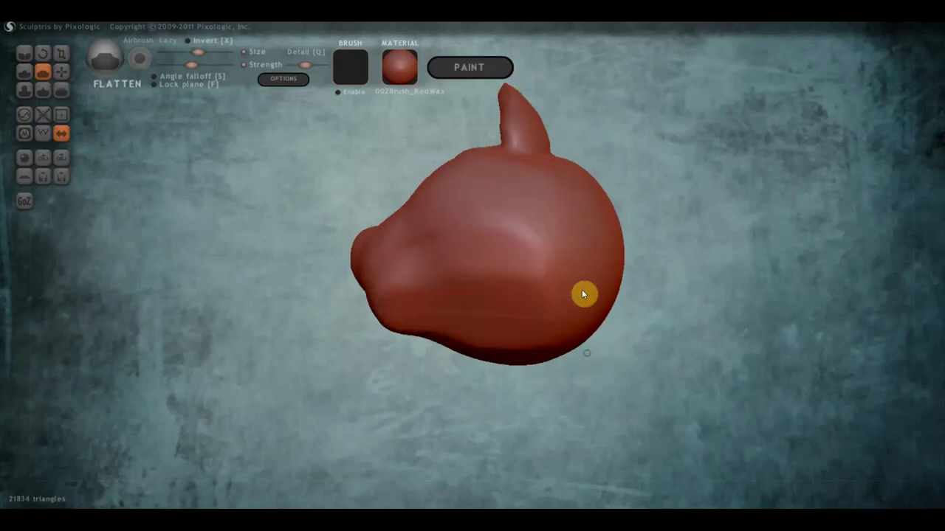
{"action": "mouse_move", "coordinate": [521, 248]}
{"action": "left_mouse_down"}
{"action": "mouse_move", "coordinate": [506, 270]}
{"action": "mouse_move", "coordinate": [520, 226]}
{"action": "mouse_move", "coordinate": [512, 221]}
{"action": "mouse_move", "coordinate": [519, 268]}
{"action": "mouse_move", "coordinate": [498, 238]}
{"action": "mouse_move", "coordinate": [491, 259]}
{"action": "mouse_move", "coordinate": [476, 224]}
{"action": "left_mouse_up"}
{"action": "mouse_move", "coordinate": [517, 305]}
{"action": "right_mouse_down"}
{"action": "mouse_move", "coordinate": [543, 337]}
{"action": "mouse_move", "coordinate": [532, 339]}
{"action": "mouse_move", "coordinate": [670, 352]}
{"action": "mouse_move", "coordinate": [500, 358]}
{"action": "right_mouse_up"}
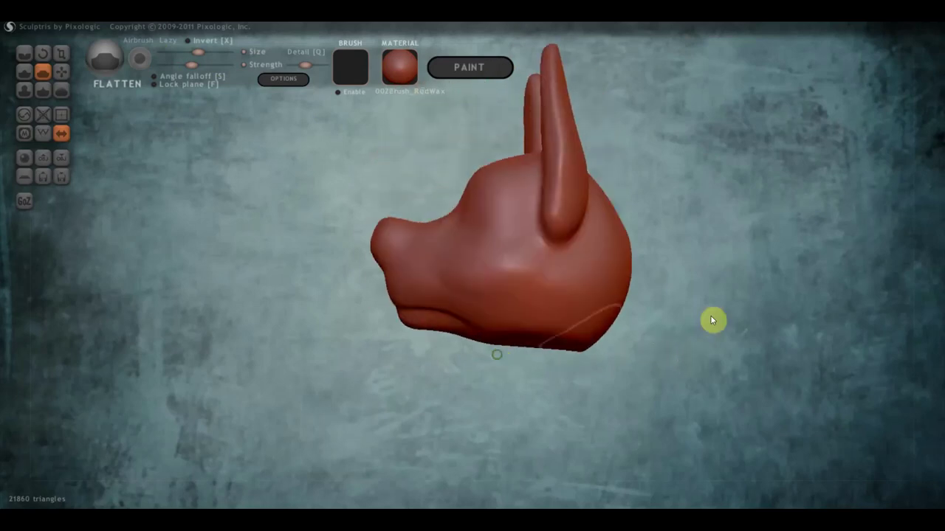
{"action": "mouse_move", "coordinate": [725, 316]}
{"action": "right_mouse_down"}
{"action": "mouse_move", "coordinate": [576, 259]}
{"action": "mouse_move", "coordinate": [588, 198]}
{"action": "mouse_move", "coordinate": [500, 245]}
{"action": "right_mouse_up"}
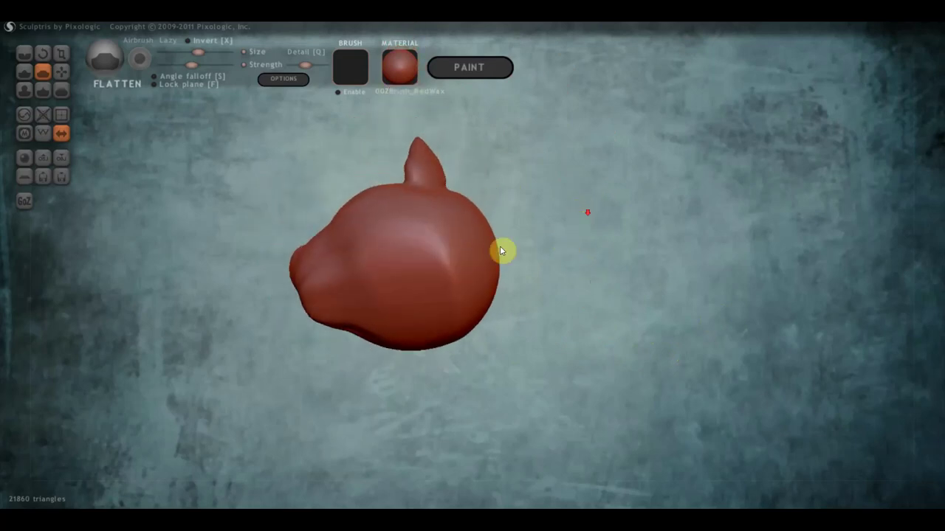
Use the Draw brush at higher strength in Clay mode to build up the head between the ears
{"action": "left_click", "coordinate": [24, 70]}
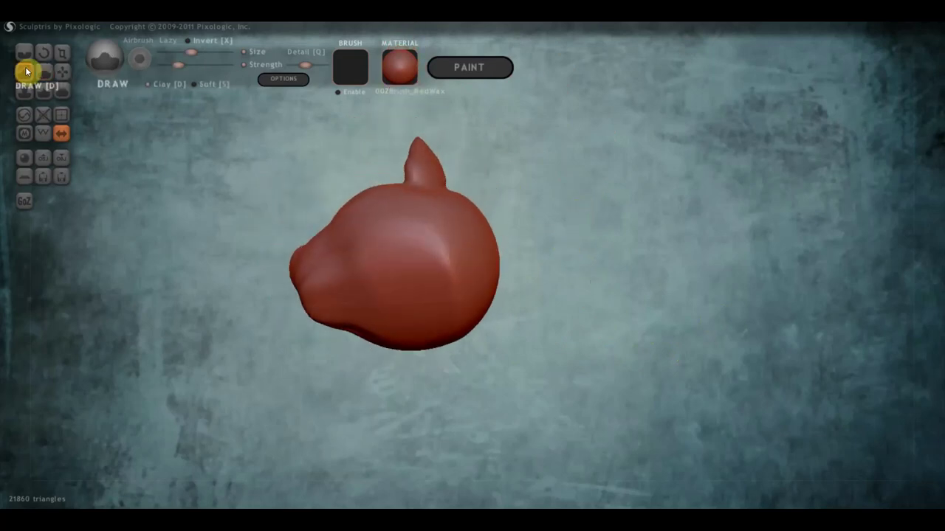
{"action": "left_click", "coordinate": [187, 65]}
{"action": "scroll", "coordinate": [439, 169], "scroll_direction": "down", "scroll_amount": 3}
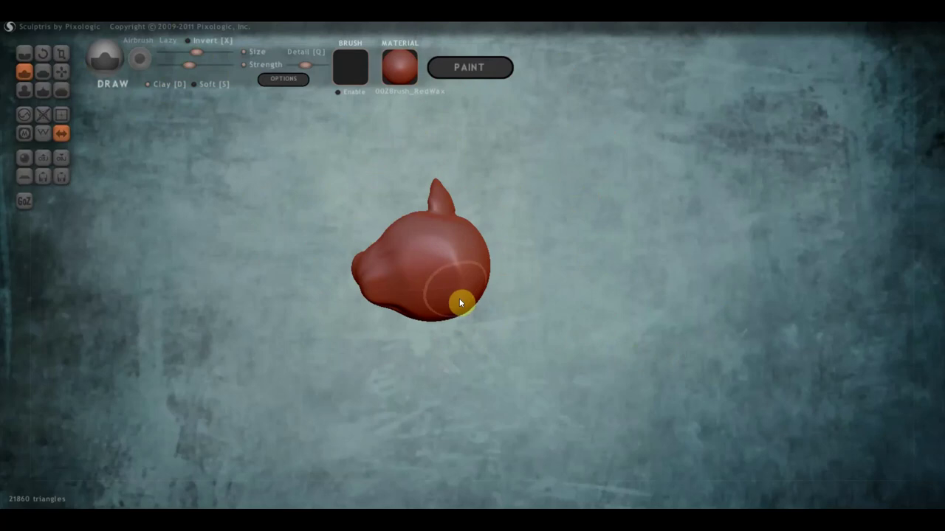
{"action": "scroll", "coordinate": [451, 279], "scroll_direction": "up", "scroll_amount": 2}
{"action": "mouse_move", "coordinate": [452, 279]}
{"action": "left_mouse_down"}
{"action": "mouse_move", "coordinate": [436, 283]}
{"action": "mouse_move", "coordinate": [445, 316]}
{"action": "mouse_move", "coordinate": [457, 312]}
{"action": "mouse_move", "coordinate": [459, 294]}
{"action": "mouse_move", "coordinate": [448, 275]}
{"action": "mouse_move", "coordinate": [451, 304]}
{"action": "mouse_move", "coordinate": [454, 289]}
{"action": "left_mouse_up"}
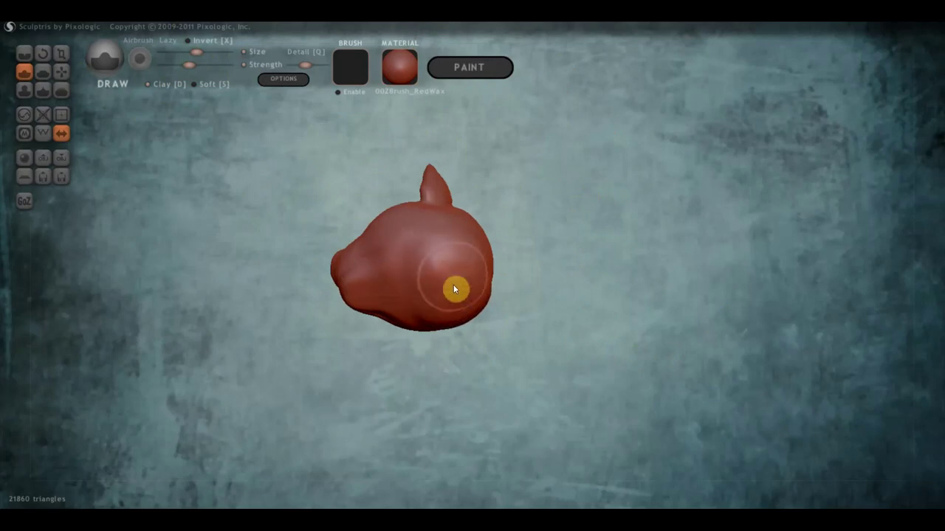
{"action": "left_click", "coordinate": [150, 86]}
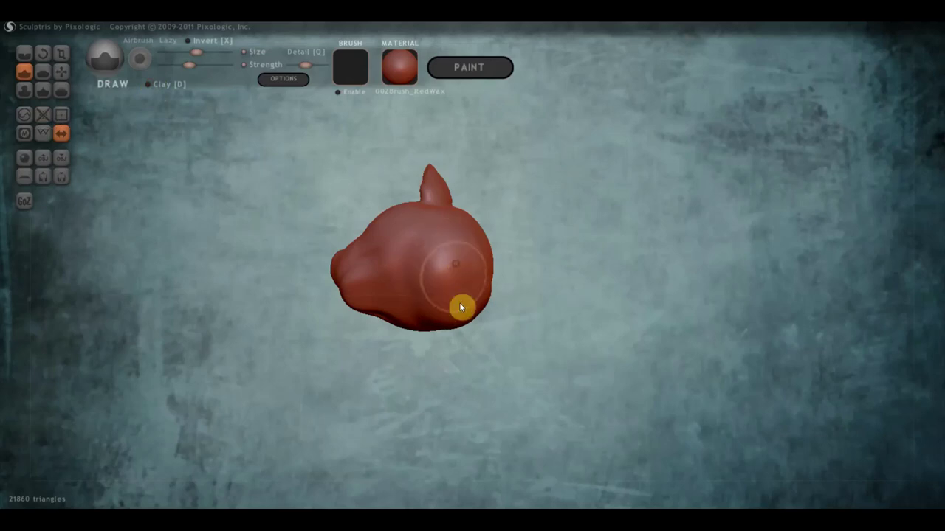
{"action": "mouse_move", "coordinate": [466, 325]}
{"action": "left_mouse_down"}
{"action": "mouse_move", "coordinate": [470, 344]}
{"action": "mouse_move", "coordinate": [485, 331]}
{"action": "mouse_move", "coordinate": [449, 344]}
{"action": "mouse_move", "coordinate": [487, 303]}
{"action": "mouse_move", "coordinate": [447, 295]}
{"action": "mouse_move", "coordinate": [483, 316]}
{"action": "mouse_move", "coordinate": [504, 268]}
{"action": "mouse_move", "coordinate": [484, 283]}
{"action": "mouse_move", "coordinate": [480, 228]}
{"action": "mouse_move", "coordinate": [480, 276]}
{"action": "mouse_move", "coordinate": [476, 241]}
{"action": "mouse_move", "coordinate": [473, 266]}
{"action": "mouse_move", "coordinate": [460, 258]}
{"action": "mouse_move", "coordinate": [481, 285]}
{"action": "mouse_move", "coordinate": [453, 274]}
{"action": "mouse_move", "coordinate": [468, 305]}
{"action": "mouse_move", "coordinate": [456, 289]}
{"action": "mouse_move", "coordinate": [473, 288]}
{"action": "mouse_move", "coordinate": [536, 379]}
{"action": "mouse_move", "coordinate": [528, 354]}
{"action": "mouse_move", "coordinate": [379, 360]}
{"action": "mouse_move", "coordinate": [548, 354]}
{"action": "mouse_move", "coordinate": [483, 354]}
{"action": "mouse_move", "coordinate": [449, 318]}
{"action": "mouse_move", "coordinate": [450, 299]}
{"action": "mouse_move", "coordinate": [480, 293]}
{"action": "mouse_move", "coordinate": [468, 325]}
{"action": "mouse_move", "coordinate": [491, 306]}
{"action": "mouse_move", "coordinate": [558, 367]}
{"action": "mouse_move", "coordinate": [545, 329]}
{"action": "left_mouse_up"}
Press an eye dimple, pull the chin down with Grab, and invert the brush direction
{"action": "left_click", "coordinate": [495, 285]}
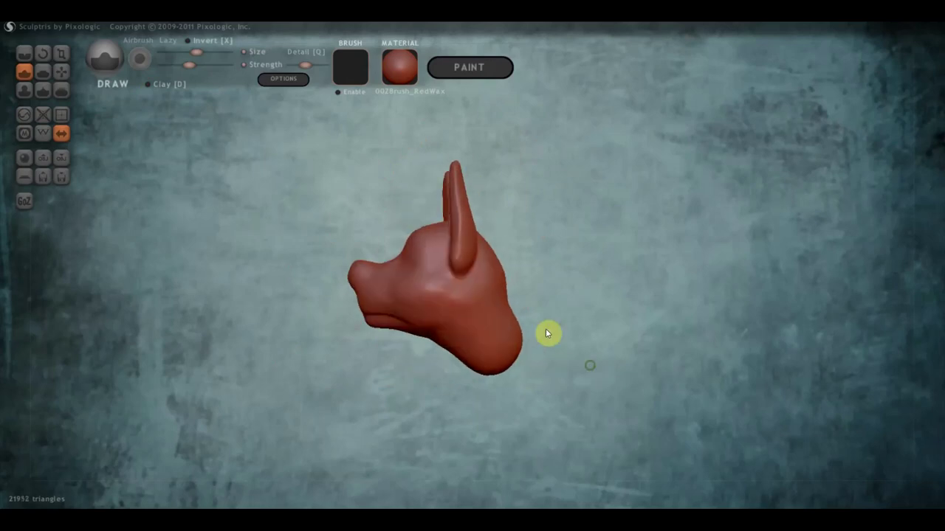
{"action": "left_click", "coordinate": [64, 69]}
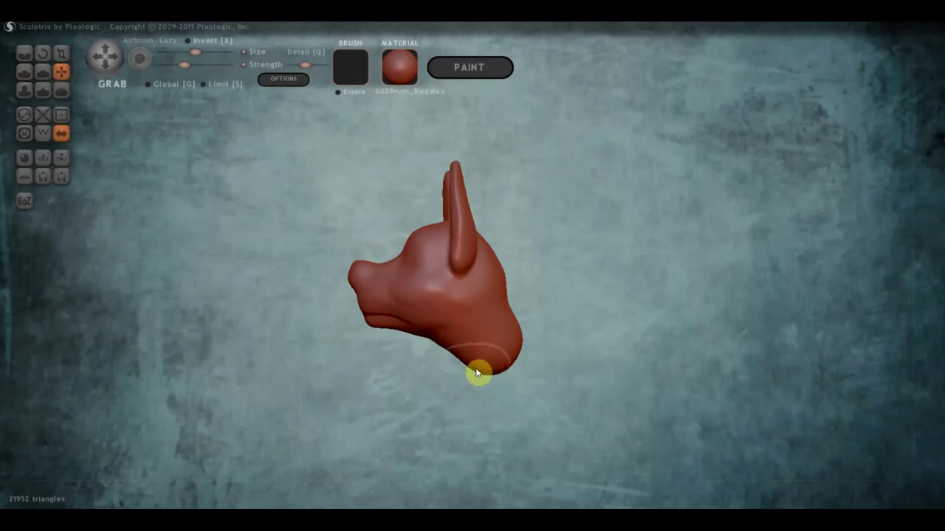
{"action": "left_click_drag", "start_coordinate": [472, 380], "coordinate": [470, 411]}
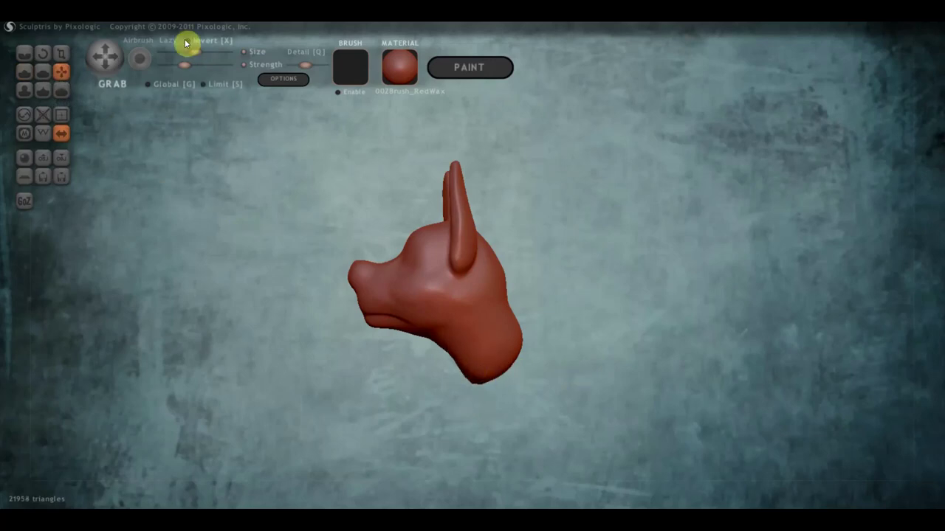
{"action": "key", "text": "x"}
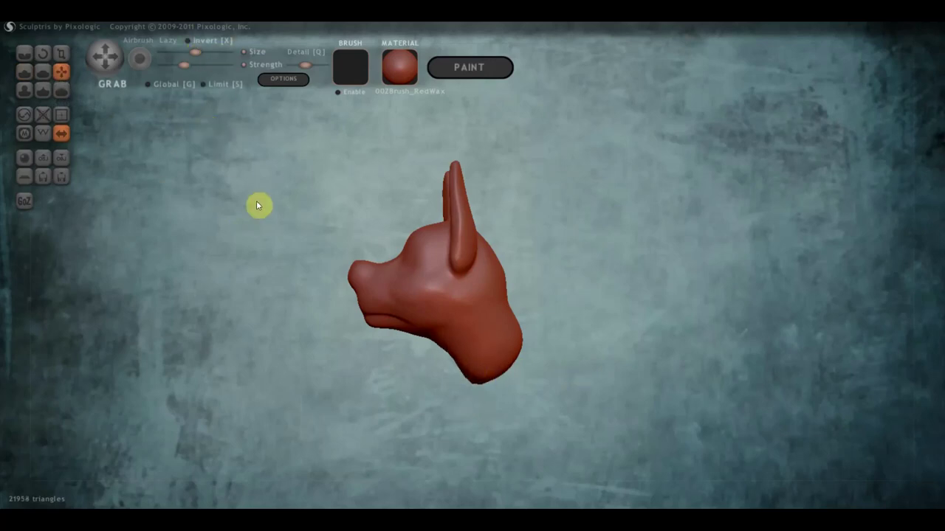
Toggle the wireframe on and off and switch between Crease and Draw, ending on Crease
{"action": "key", "text": "w"}
{"action": "key", "text": "w"}
{"action": "key", "text": "c"}
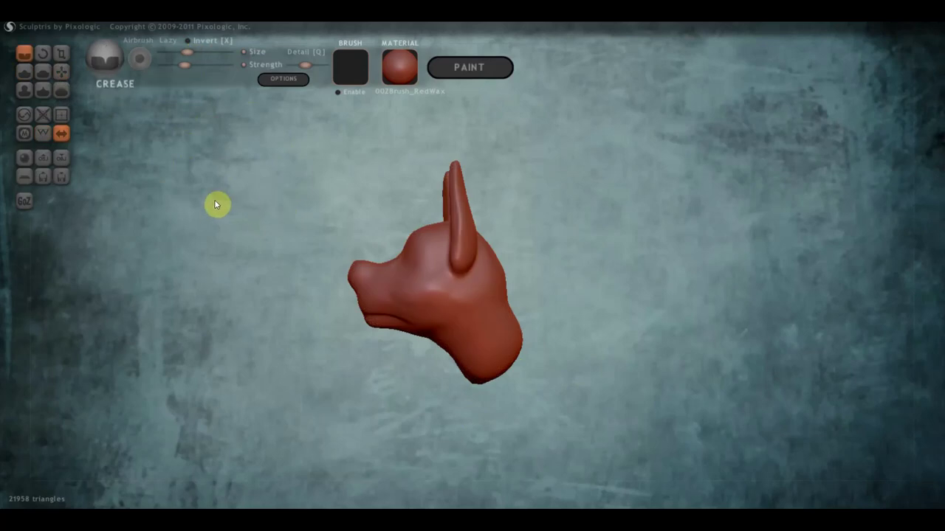
{"action": "left_click", "coordinate": [27, 70]}
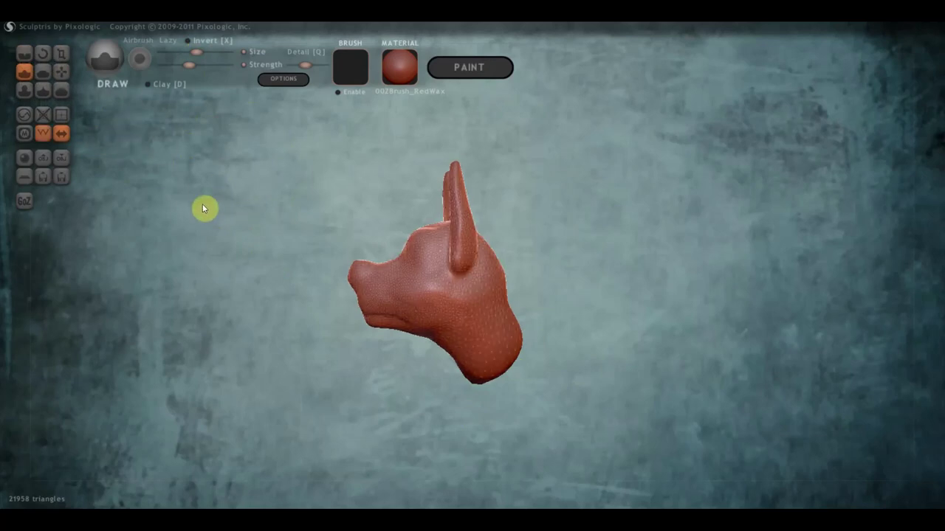
{"action": "left_click", "coordinate": [43, 133]}
{"action": "key", "text": "w"}
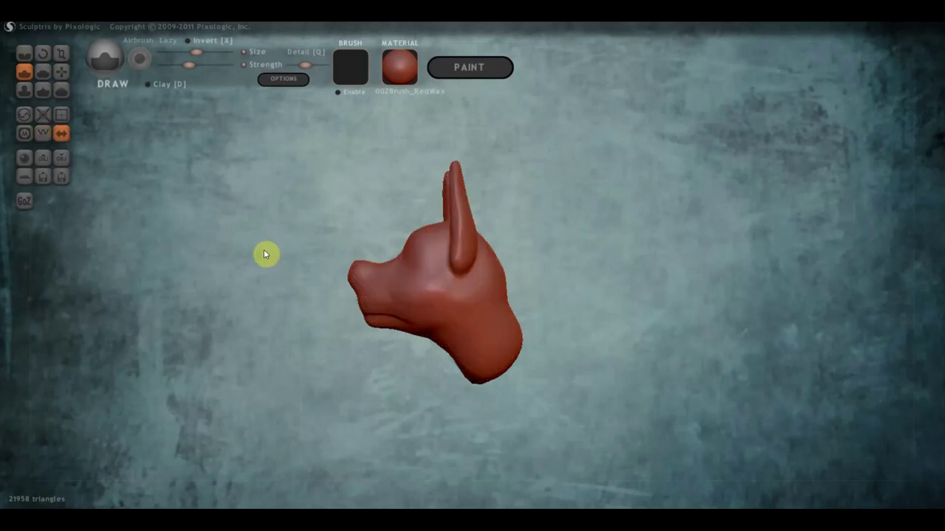
{"action": "key", "text": "e"}
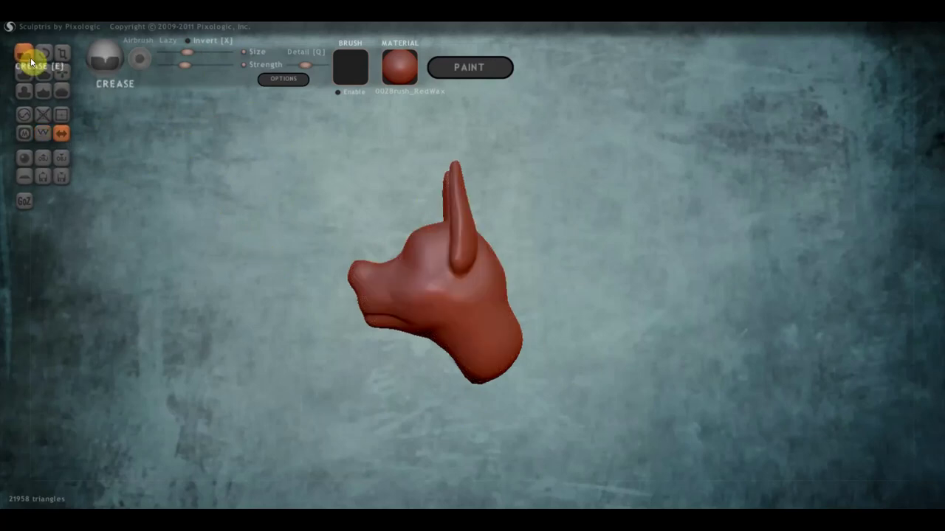
Cycle through Rotate, Scale, Reduce, Draw, Flatten, Inflate and Grab, ending on Smooth with its brush ring
{"action": "key", "text": "r"}
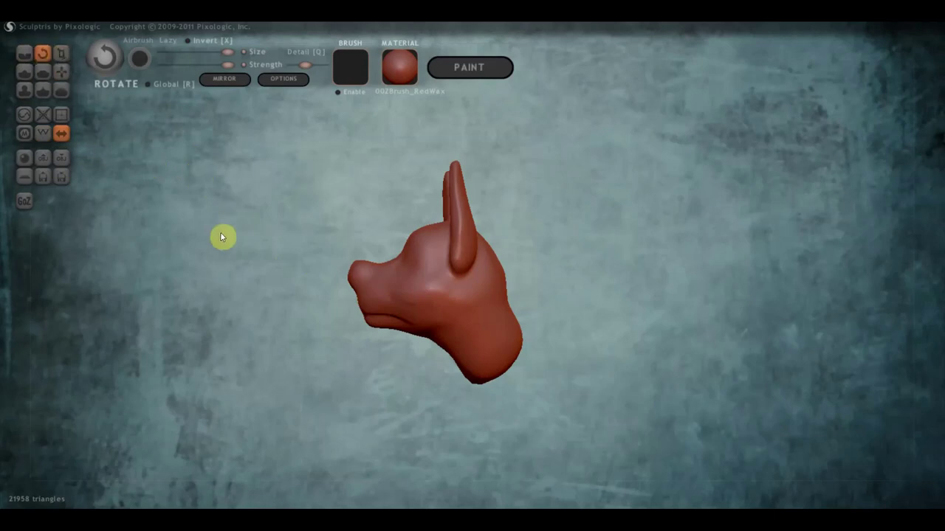
{"action": "key", "text": "t"}
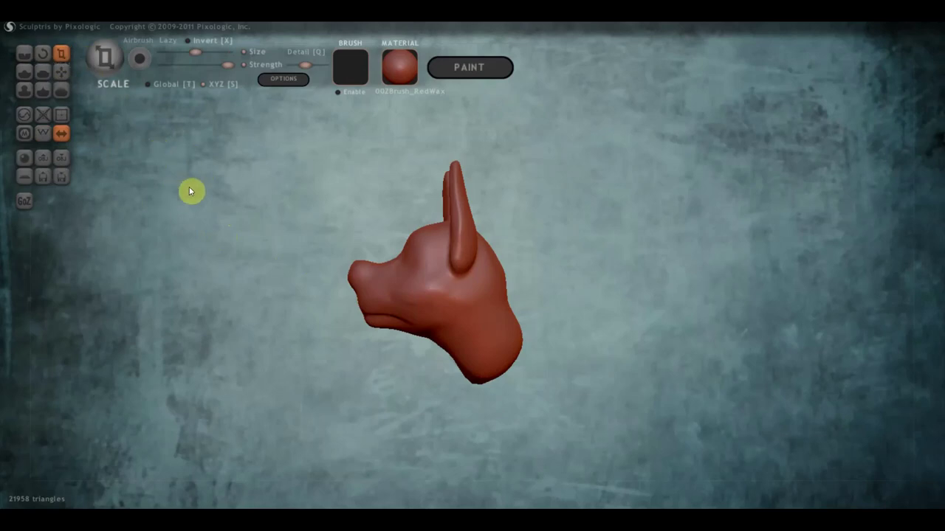
{"action": "key", "text": "y"}
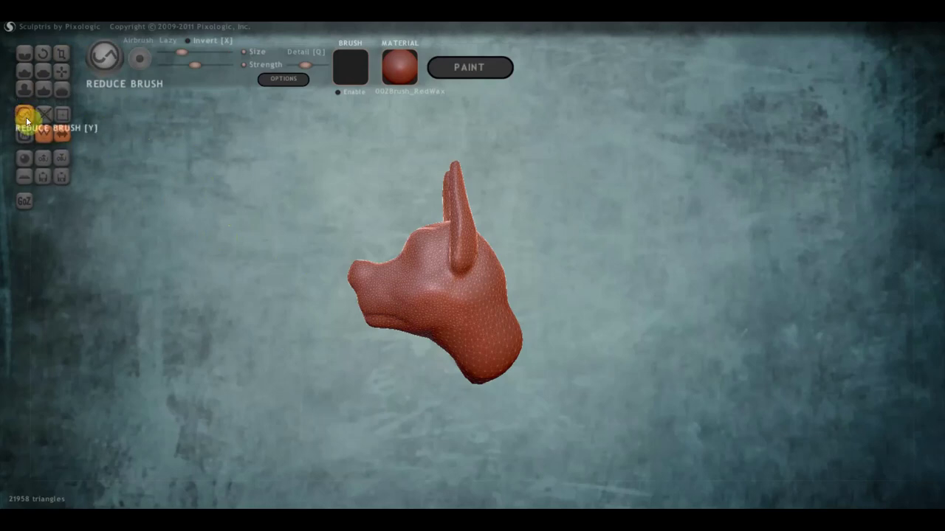
{"action": "left_click", "coordinate": [24, 74]}
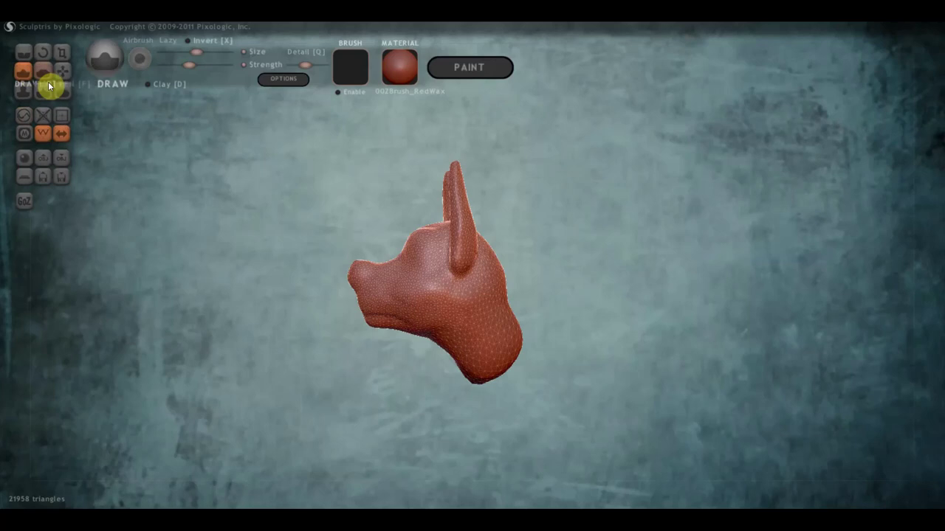
{"action": "left_click", "coordinate": [25, 72]}
{"action": "left_click", "coordinate": [42, 70]}
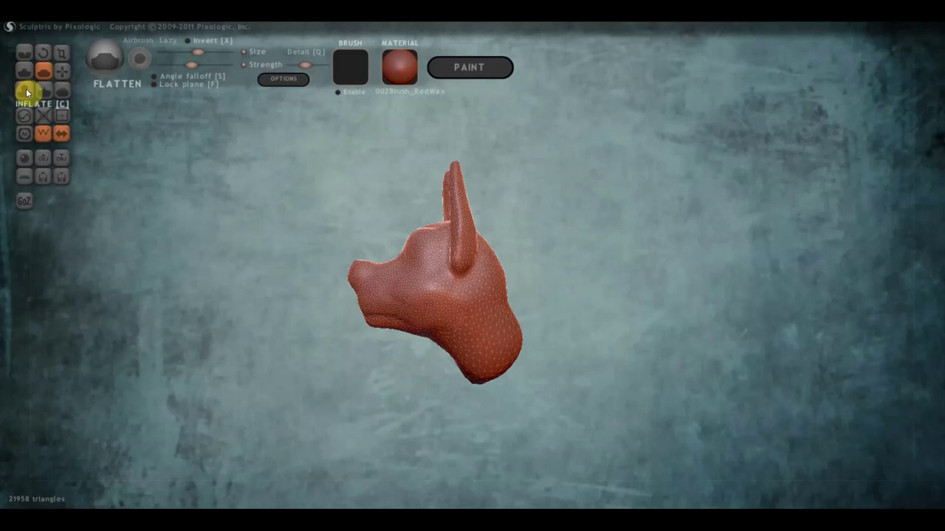
{"action": "left_click", "coordinate": [26, 92]}
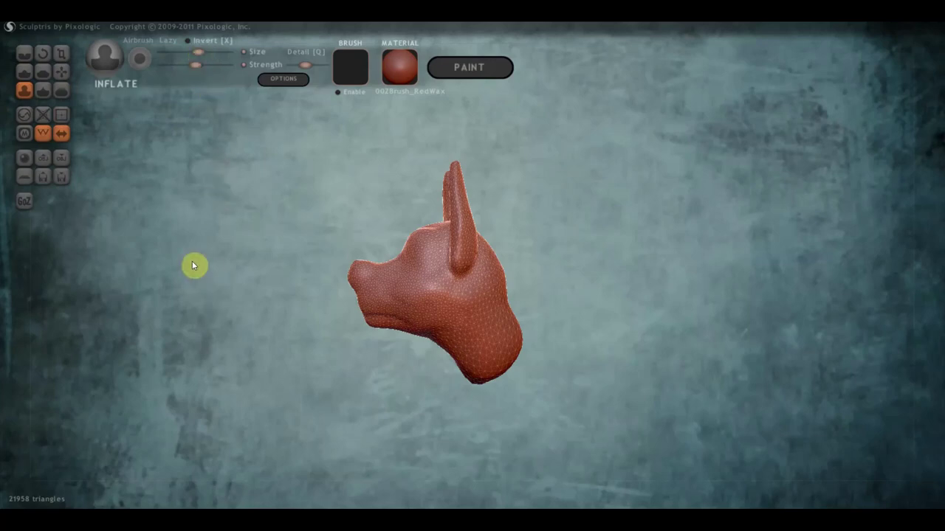
{"action": "key", "text": "g"}
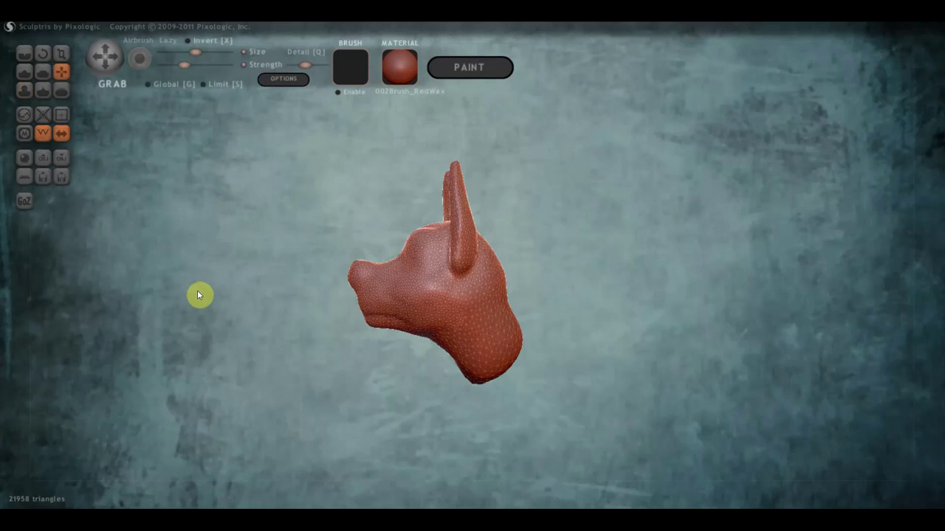
{"action": "key", "text": "s"}
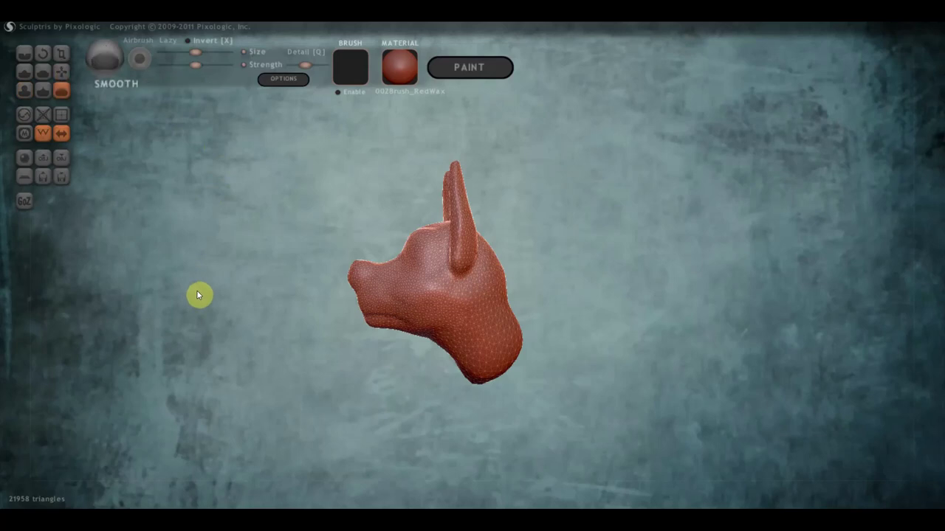
{"action": "key", "text": "space"}
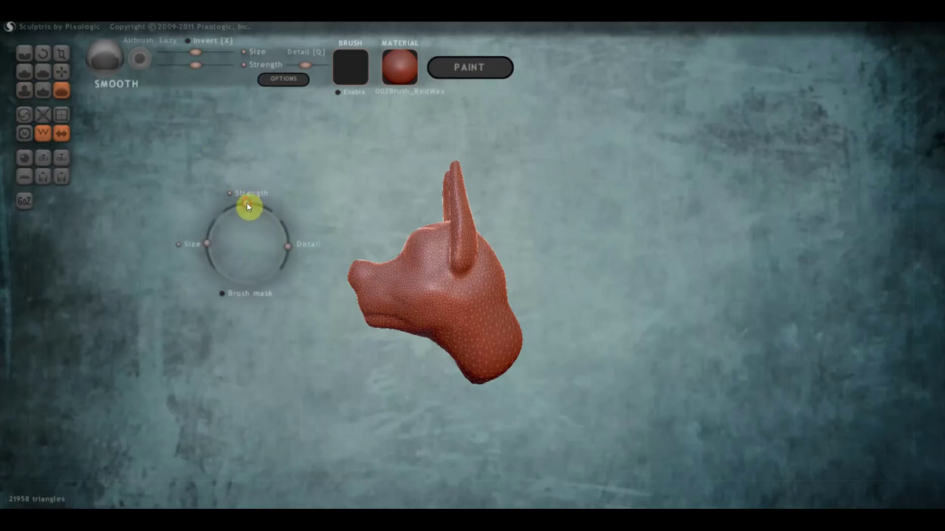
Lower Smooth strength slightly, enlarge its size, adjust detail, and toggle the brush mask on and off
{"action": "left_click_drag", "start_coordinate": [246, 207], "coordinate": [242, 211]}
{"action": "mouse_move", "coordinate": [208, 245]}
{"action": "left_mouse_down"}
{"action": "mouse_move", "coordinate": [226, 236]}
{"action": "mouse_move", "coordinate": [214, 260]}
{"action": "mouse_move", "coordinate": [219, 216]}
{"action": "mouse_move", "coordinate": [218, 248]}
{"action": "mouse_move", "coordinate": [215, 239]}
{"action": "left_mouse_up"}
{"action": "mouse_move", "coordinate": [289, 252]}
{"action": "left_mouse_down"}
{"action": "mouse_move", "coordinate": [281, 271]}
{"action": "mouse_move", "coordinate": [290, 247]}
{"action": "left_mouse_up"}
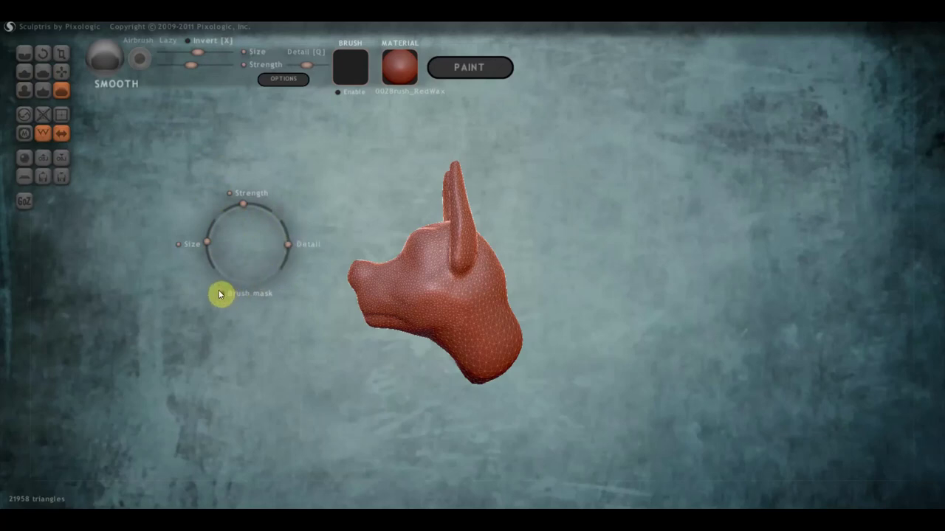
{"action": "left_click", "coordinate": [225, 295]}
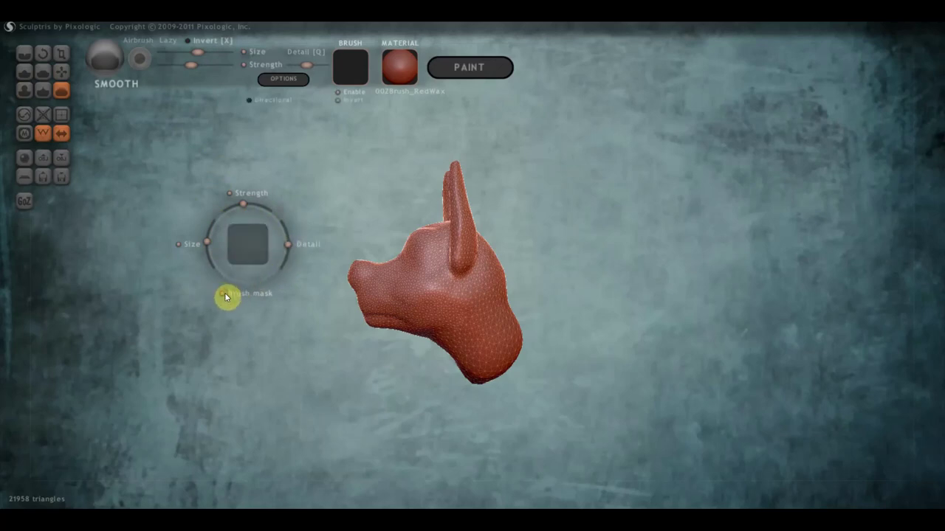
{"action": "left_click", "coordinate": [225, 296]}
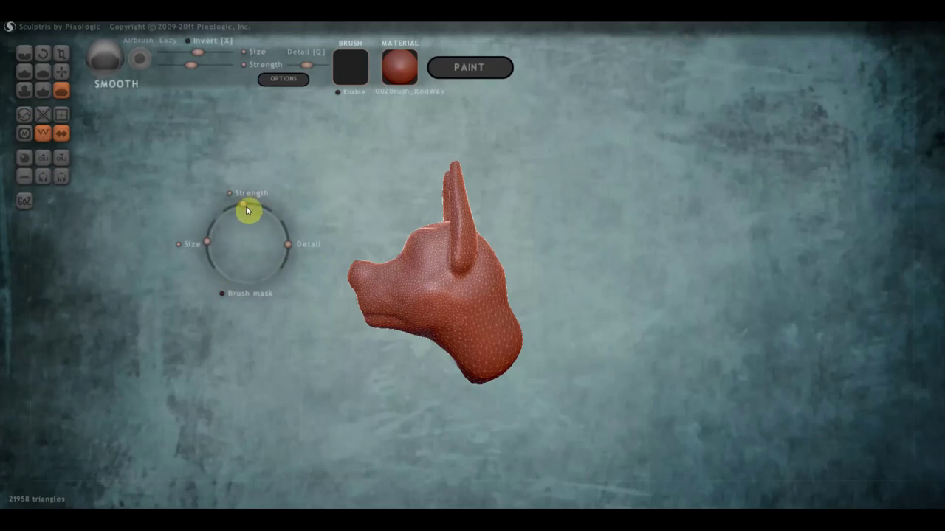
{"action": "key", "text": "space"}
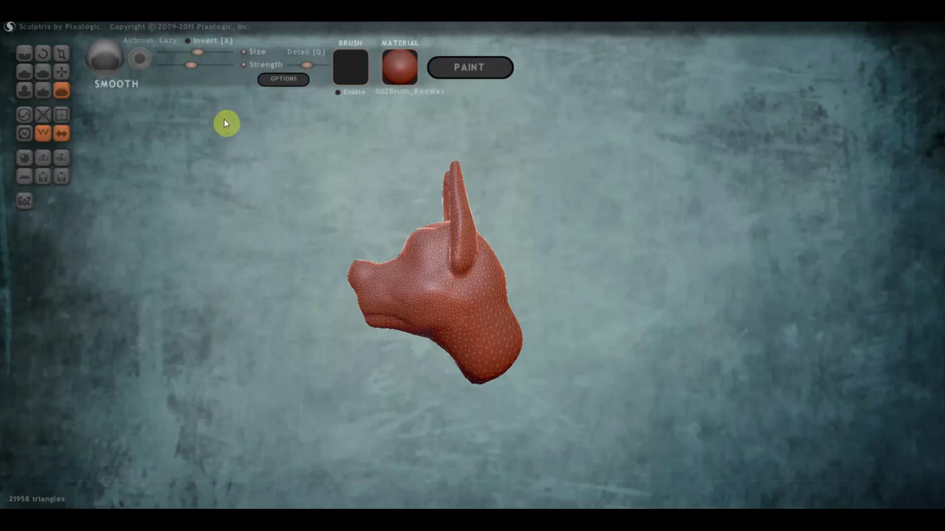
Hide the wireframe and grab the bottom of the neck further down
{"action": "left_click", "coordinate": [24, 72]}
{"action": "left_click", "coordinate": [61, 71]}
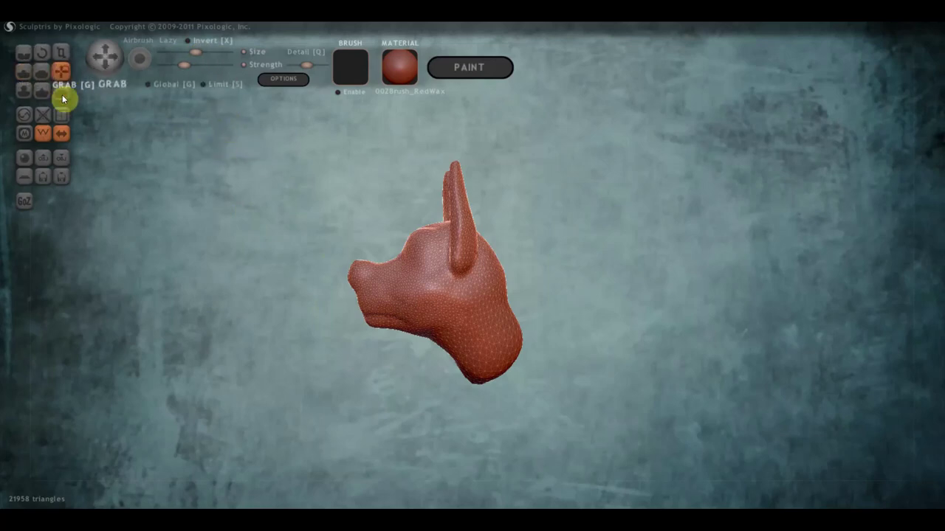
{"action": "left_click", "coordinate": [42, 133]}
{"action": "scroll", "coordinate": [483, 318], "scroll_direction": "down", "scroll_amount": 3}
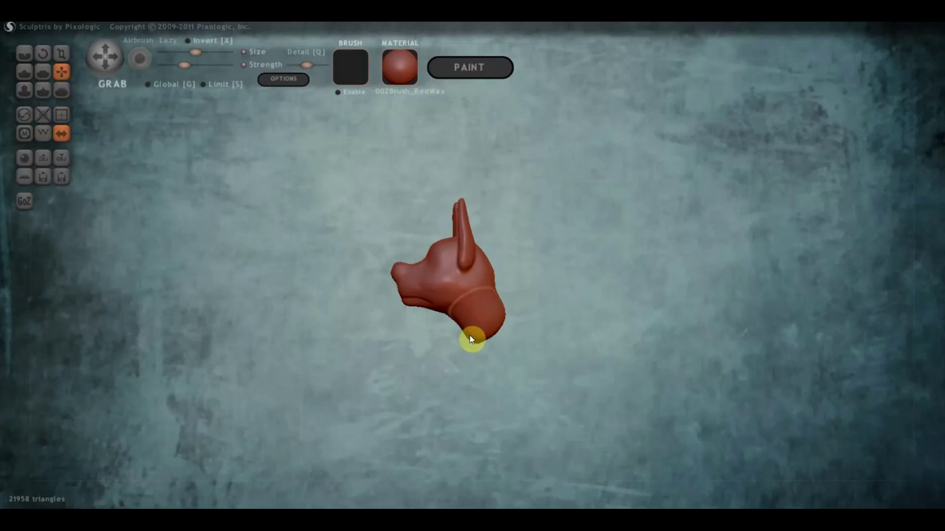
{"action": "mouse_move", "coordinate": [470, 340]}
{"action": "left_mouse_down"}
{"action": "mouse_move", "coordinate": [468, 355]}
{"action": "mouse_move", "coordinate": [426, 338]}
{"action": "mouse_move", "coordinate": [454, 356]}
{"action": "mouse_move", "coordinate": [422, 364]}
{"action": "mouse_move", "coordinate": [429, 377]}
{"action": "mouse_move", "coordinate": [548, 289]}
{"action": "mouse_move", "coordinate": [598, 310]}
{"action": "mouse_move", "coordinate": [548, 320]}
{"action": "mouse_move", "coordinate": [561, 281]}
{"action": "left_mouse_up"}
{"action": "scroll", "coordinate": [453, 357], "scroll_direction": "up", "scroll_amount": 3}
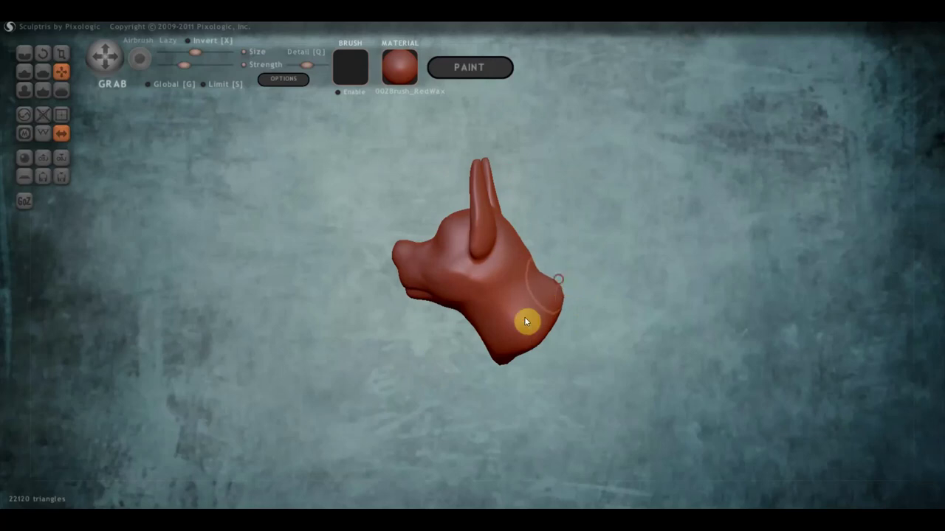
Build a rounded clay mass onto the snout with Draw in Clay mode
{"action": "mouse_move", "coordinate": [485, 332]}
{"action": "right_mouse_down"}
{"action": "mouse_move", "coordinate": [520, 322]}
{"action": "mouse_move", "coordinate": [478, 334]}
{"action": "mouse_move", "coordinate": [387, 308]}
{"action": "right_mouse_up"}
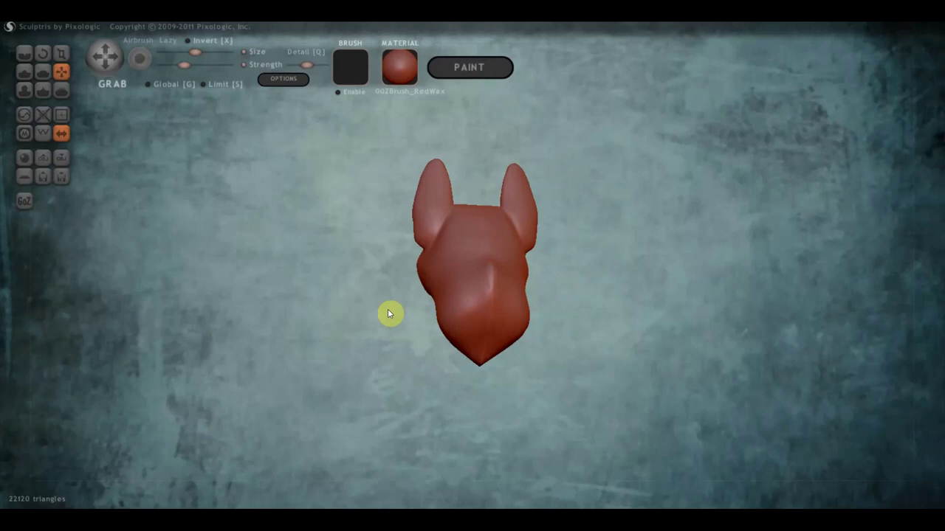
{"action": "left_click", "coordinate": [24, 72]}
{"action": "scroll", "coordinate": [441, 360], "scroll_direction": "down", "scroll_amount": 3}
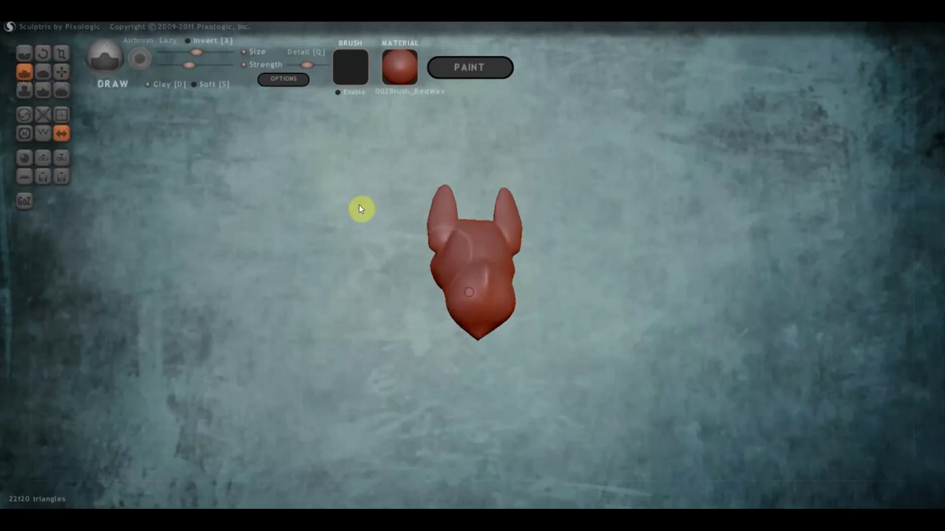
{"action": "left_click", "coordinate": [148, 83]}
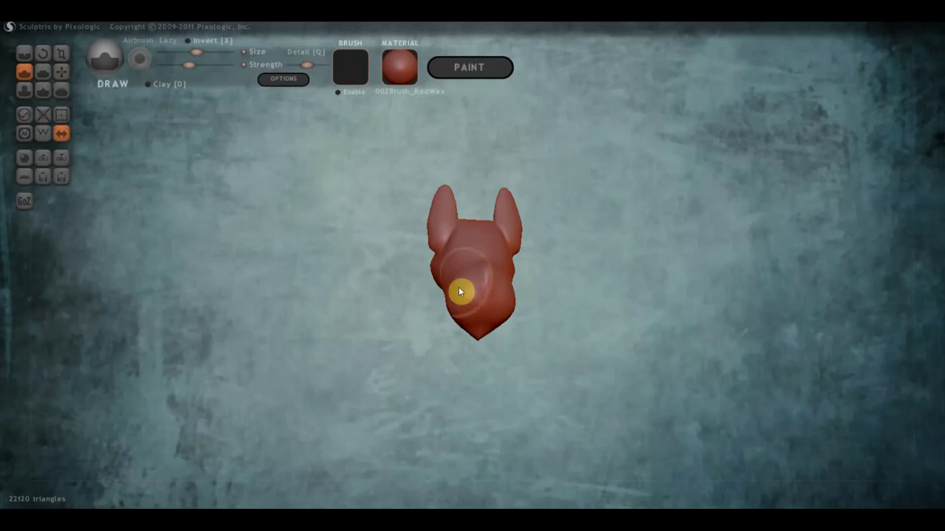
{"action": "mouse_move", "coordinate": [504, 315]}
{"action": "left_mouse_down"}
{"action": "mouse_move", "coordinate": [500, 298]}
{"action": "mouse_move", "coordinate": [479, 333]}
{"action": "mouse_move", "coordinate": [479, 308]}
{"action": "mouse_move", "coordinate": [496, 317]}
{"action": "mouse_move", "coordinate": [485, 281]}
{"action": "mouse_move", "coordinate": [468, 283]}
{"action": "mouse_move", "coordinate": [480, 322]}
{"action": "mouse_move", "coordinate": [499, 341]}
{"action": "mouse_move", "coordinate": [516, 336]}
{"action": "left_mouse_up"}
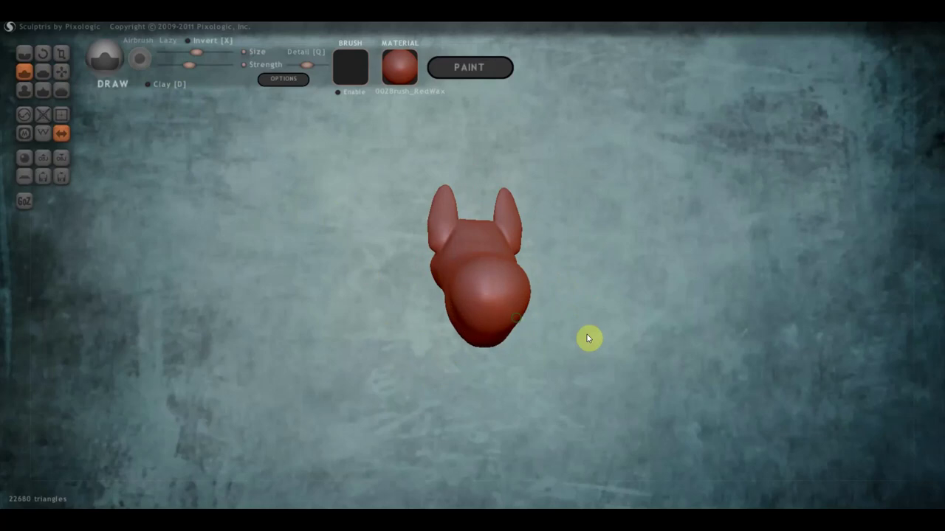
{"action": "mouse_move", "coordinate": [588, 337]}
{"action": "left_mouse_down"}
{"action": "mouse_move", "coordinate": [642, 325]}
{"action": "mouse_move", "coordinate": [624, 325]}
{"action": "left_mouse_up"}
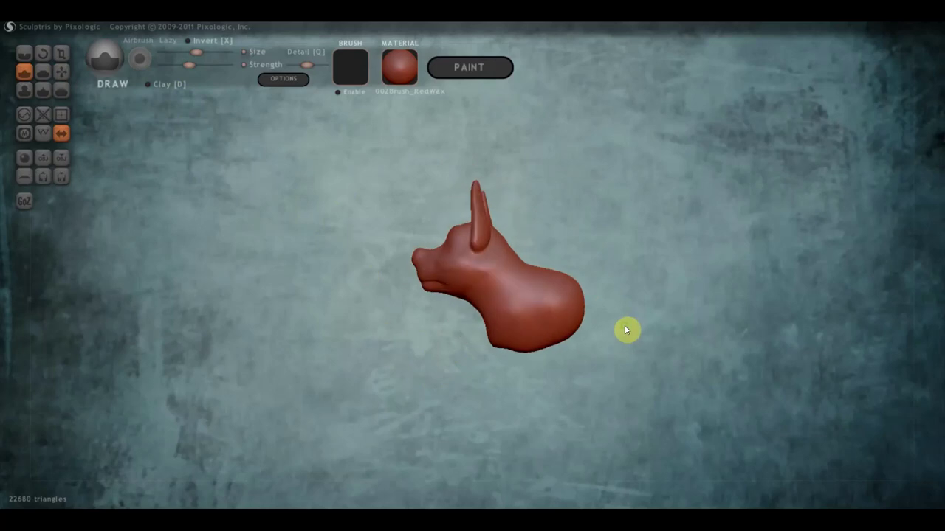
Grab the rear of the body outward into a longer torso and shape its side and tip
{"action": "left_click", "coordinate": [61, 72]}
{"action": "scroll", "coordinate": [529, 236], "scroll_direction": "up", "scroll_amount": 2}
{"action": "scroll", "coordinate": [554, 192], "scroll_direction": "up", "scroll_amount": 2}
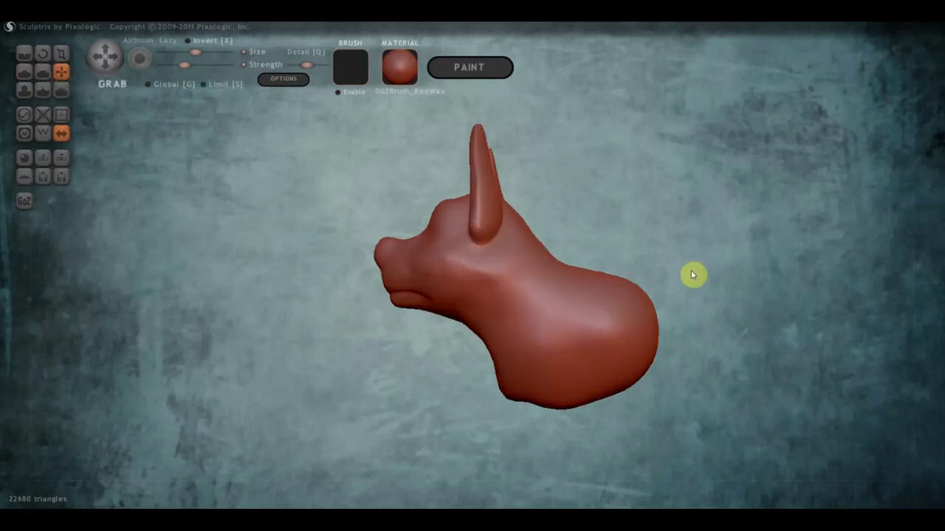
{"action": "left_click_drag", "start_coordinate": [692, 274], "coordinate": [551, 211], "text": "alt"}
{"action": "scroll", "coordinate": [531, 233], "scroll_direction": "down", "scroll_amount": 3}
{"action": "scroll", "coordinate": [487, 267], "scroll_direction": "down", "scroll_amount": 2}
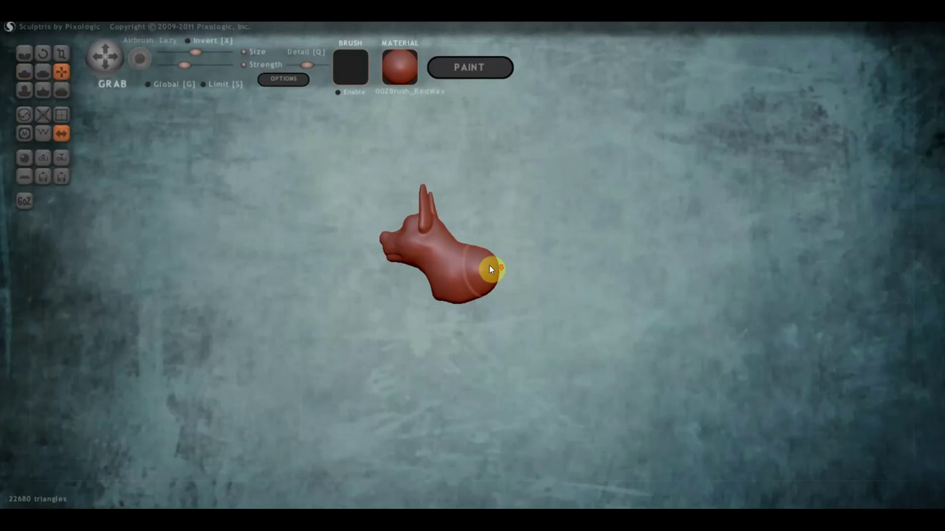
{"action": "mouse_move", "coordinate": [533, 277]}
{"action": "left_mouse_down"}
{"action": "mouse_move", "coordinate": [506, 264]}
{"action": "mouse_move", "coordinate": [521, 256]}
{"action": "mouse_move", "coordinate": [537, 286]}
{"action": "mouse_move", "coordinate": [495, 295]}
{"action": "mouse_move", "coordinate": [499, 327]}
{"action": "left_mouse_up"}
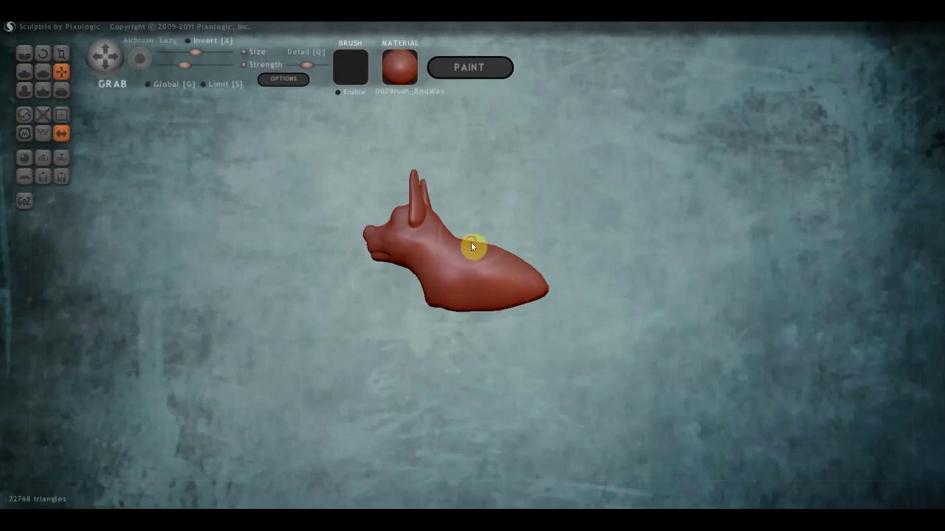
{"action": "mouse_move", "coordinate": [498, 248]}
{"action": "left_mouse_down"}
{"action": "mouse_move", "coordinate": [438, 278]}
{"action": "mouse_move", "coordinate": [386, 281]}
{"action": "mouse_move", "coordinate": [478, 323]}
{"action": "left_mouse_up"}
{"action": "scroll", "coordinate": [465, 317], "scroll_direction": "up", "scroll_amount": 2}
{"action": "left_click_drag", "start_coordinate": [418, 271], "coordinate": [403, 282]}
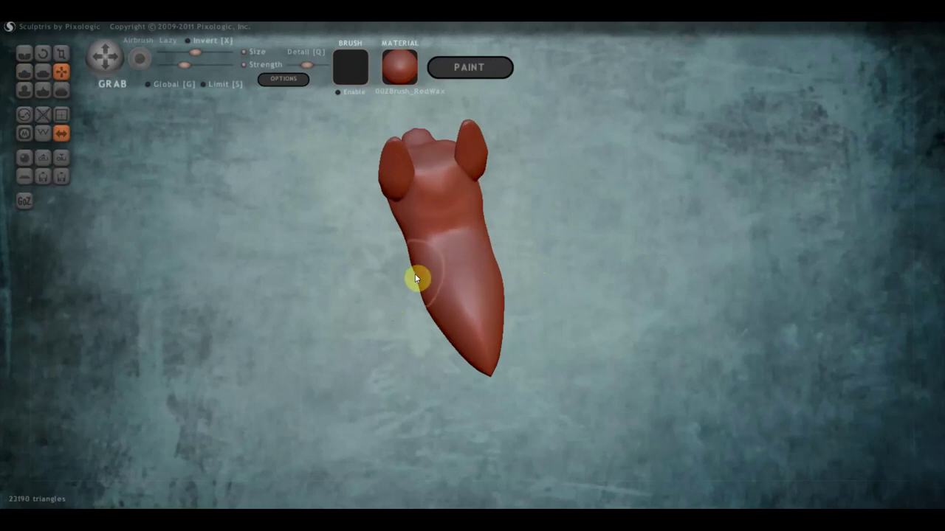
{"action": "mouse_move", "coordinate": [462, 337]}
{"action": "left_mouse_down"}
{"action": "mouse_move", "coordinate": [436, 350]}
{"action": "mouse_move", "coordinate": [436, 365]}
{"action": "mouse_move", "coordinate": [580, 284]}
{"action": "mouse_move", "coordinate": [557, 250]}
{"action": "mouse_move", "coordinate": [562, 236]}
{"action": "left_mouse_up"}
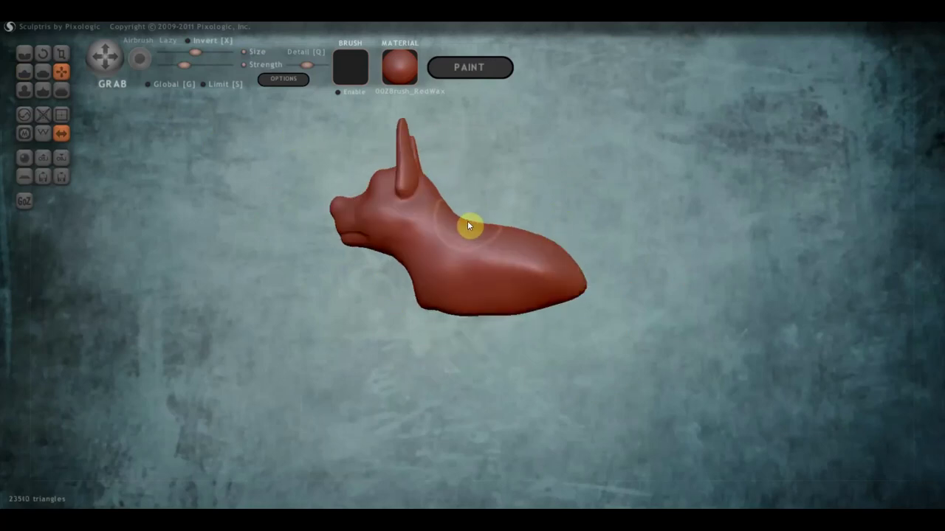
Refine the back near the neck, the lower body edges and the chest
{"action": "mouse_move", "coordinate": [467, 221]}
{"action": "left_mouse_down"}
{"action": "mouse_move", "coordinate": [459, 231]}
{"action": "mouse_move", "coordinate": [497, 232]}
{"action": "left_mouse_up"}
{"action": "left_click_drag", "start_coordinate": [500, 238], "coordinate": [504, 253]}
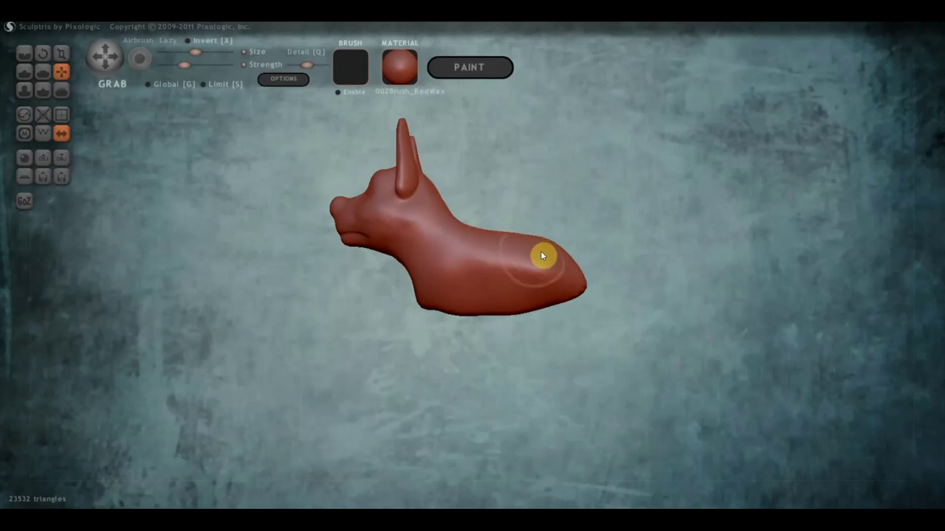
{"action": "mouse_move", "coordinate": [576, 256]}
{"action": "left_mouse_down"}
{"action": "mouse_move", "coordinate": [679, 256]}
{"action": "mouse_move", "coordinate": [555, 258]}
{"action": "left_mouse_up"}
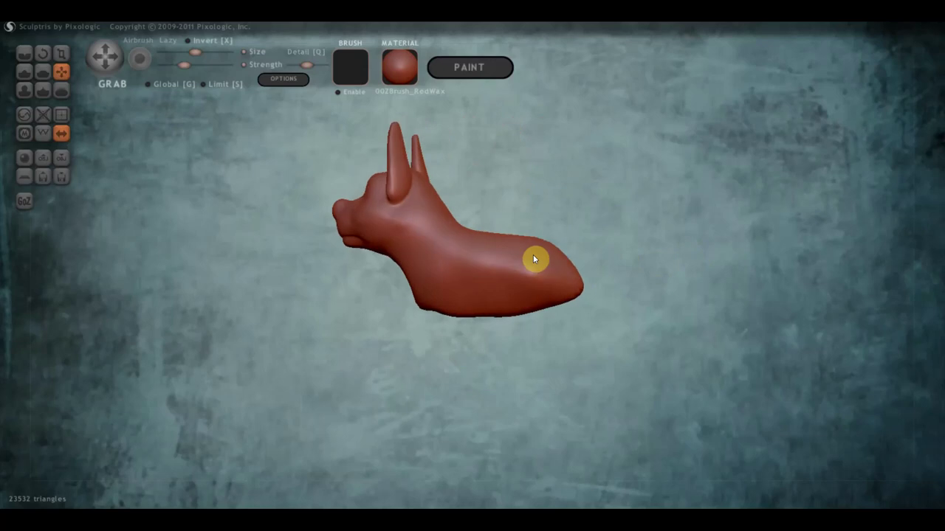
{"action": "scroll", "coordinate": [539, 258], "scroll_direction": "up", "scroll_amount": 2}
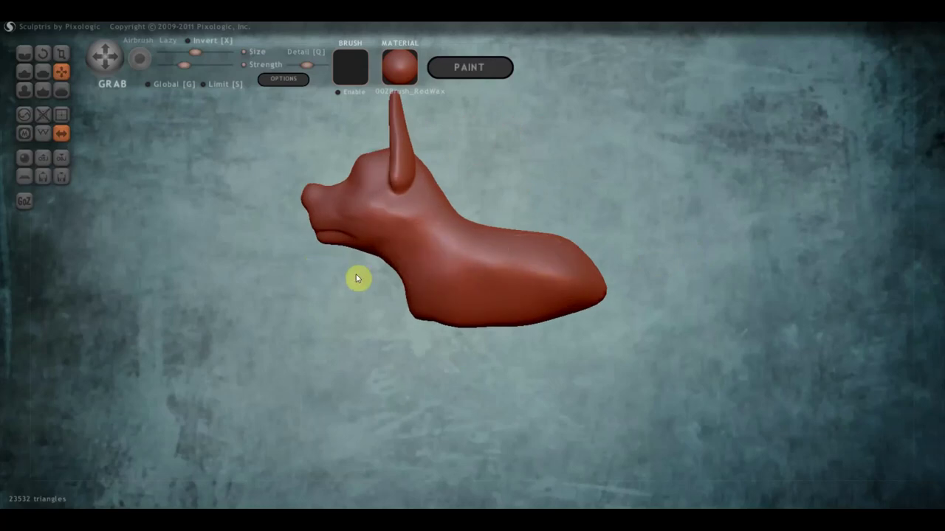
{"action": "left_click_drag", "start_coordinate": [457, 358], "coordinate": [436, 310]}
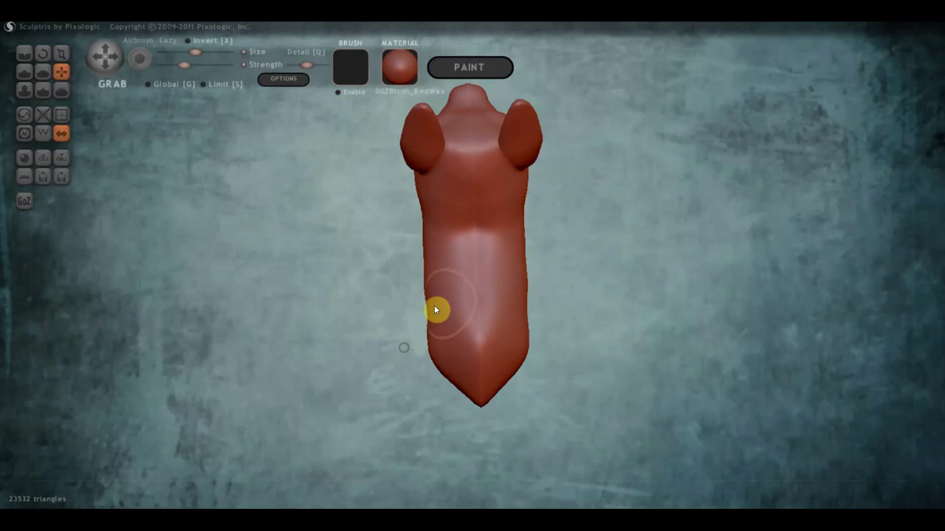
{"action": "scroll", "coordinate": [438, 311], "scroll_direction": "down", "scroll_amount": 2}
{"action": "scroll", "coordinate": [446, 312], "scroll_direction": "up", "scroll_amount": 2}
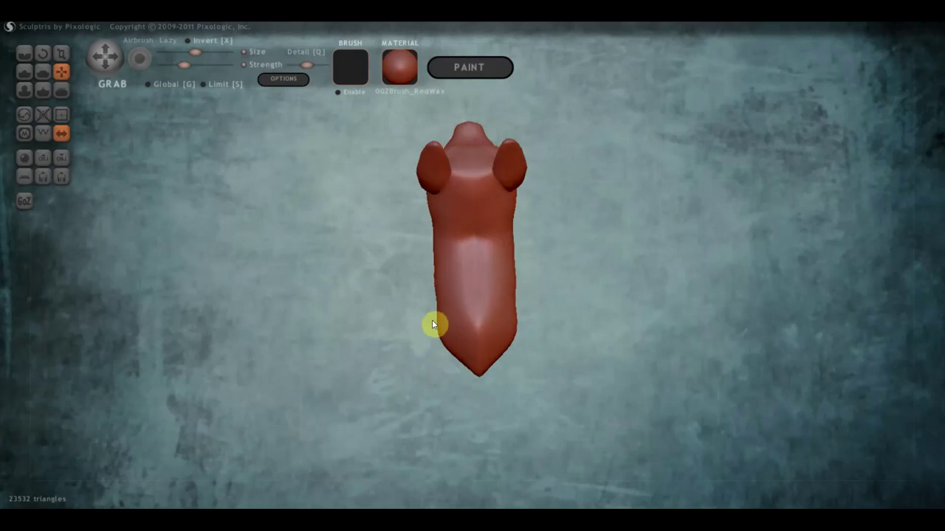
{"action": "mouse_move", "coordinate": [440, 308]}
{"action": "left_mouse_down"}
{"action": "mouse_move", "coordinate": [455, 319]}
{"action": "mouse_move", "coordinate": [452, 281]}
{"action": "left_mouse_up"}
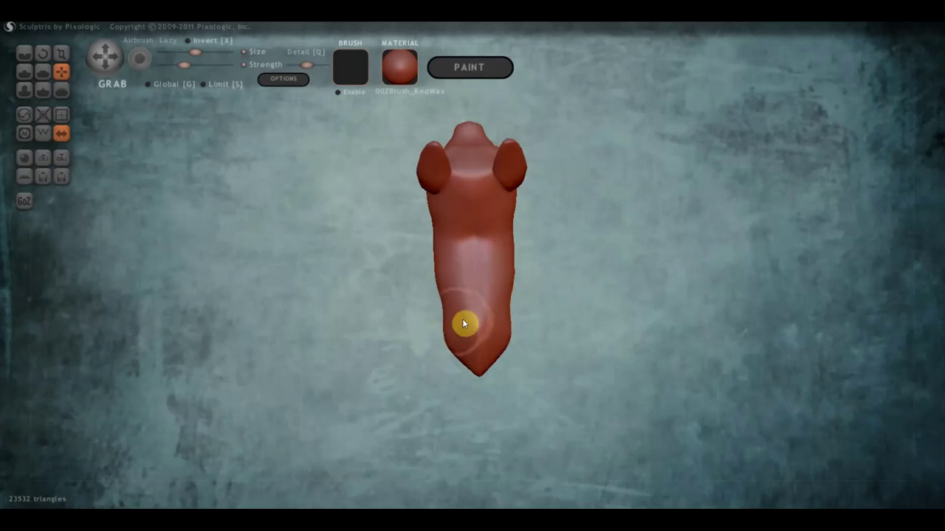
{"action": "mouse_move", "coordinate": [451, 281]}
{"action": "right_mouse_down"}
{"action": "mouse_move", "coordinate": [446, 238]}
{"action": "mouse_move", "coordinate": [432, 228]}
{"action": "right_mouse_up"}
{"action": "left_click_drag", "start_coordinate": [428, 223], "coordinate": [448, 218]}
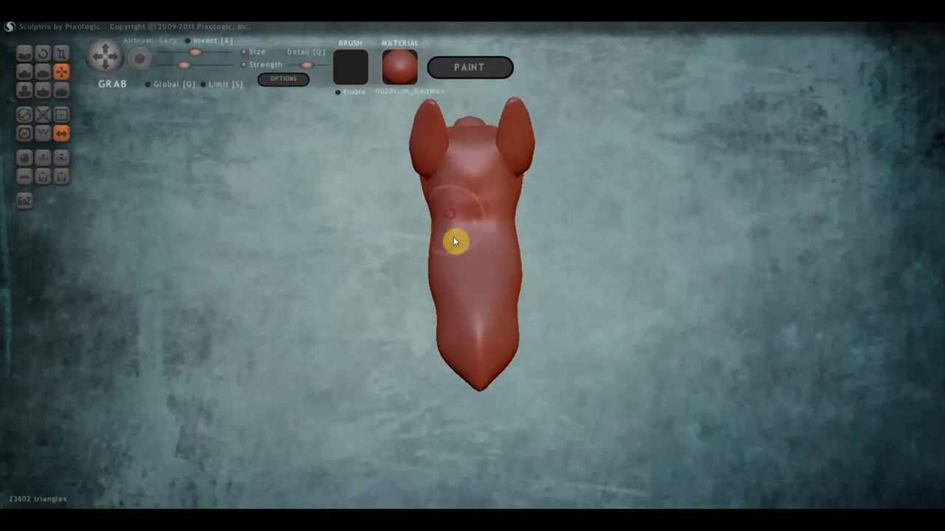
{"action": "mouse_move", "coordinate": [455, 241]}
{"action": "right_mouse_down"}
{"action": "mouse_move", "coordinate": [548, 239]}
{"action": "mouse_move", "coordinate": [596, 222]}
{"action": "mouse_move", "coordinate": [521, 225]}
{"action": "mouse_move", "coordinate": [643, 197]}
{"action": "mouse_move", "coordinate": [568, 199]}
{"action": "mouse_move", "coordinate": [590, 194]}
{"action": "right_mouse_up"}
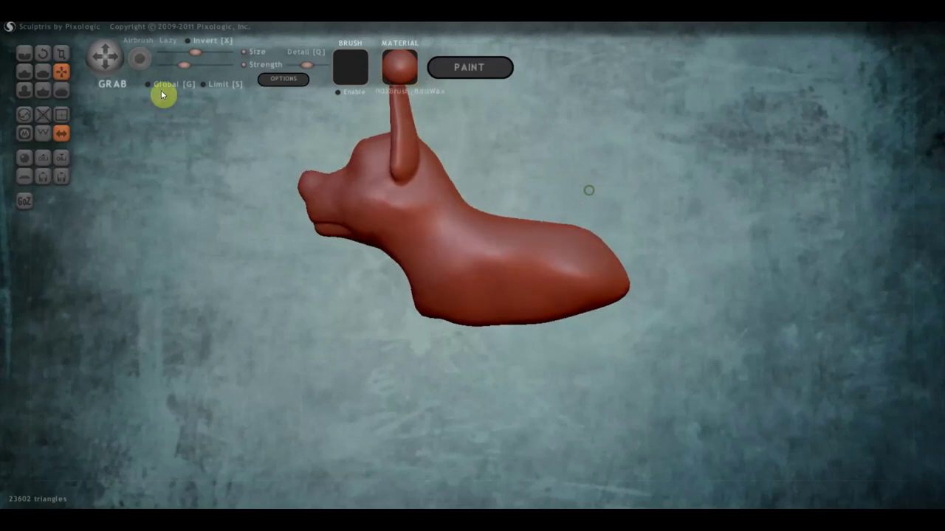
Add clay to the body's lower side and rear, then flatten the rear end
{"action": "left_click", "coordinate": [26, 71]}
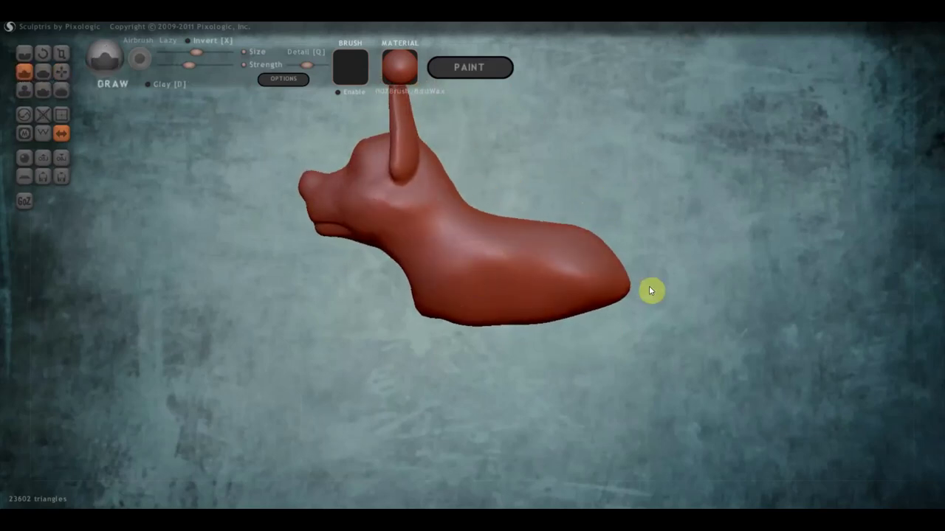
{"action": "right_click_drag", "start_coordinate": [671, 289], "coordinate": [669, 293], "text": "shift"}
{"action": "key", "text": "ctrl+z"}
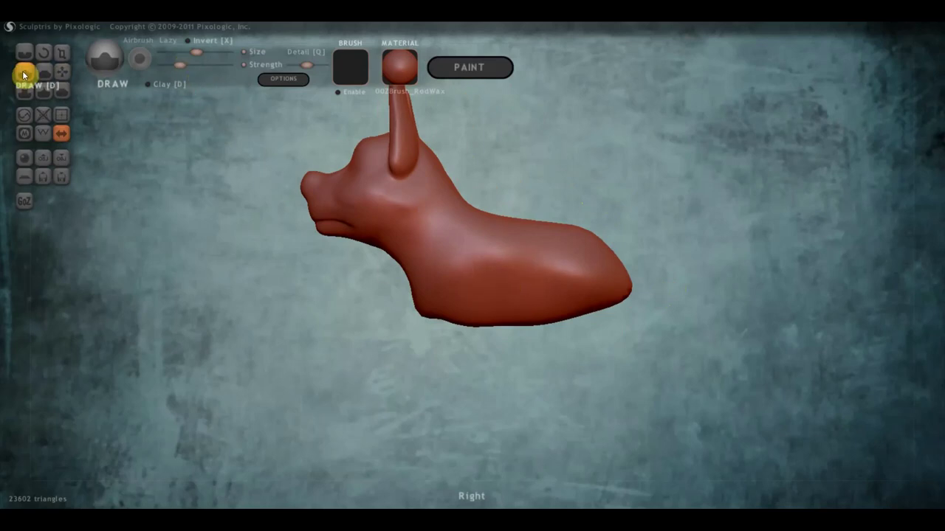
{"action": "left_click", "coordinate": [148, 84]}
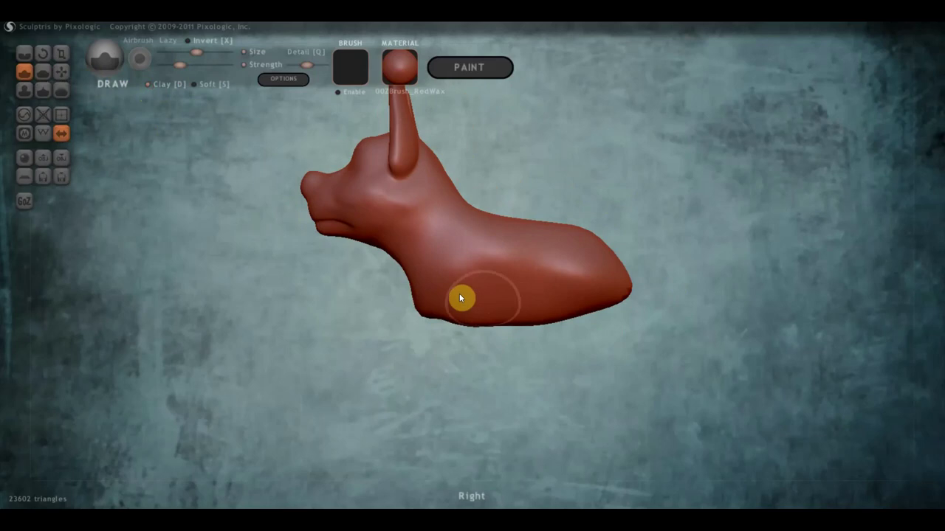
{"action": "mouse_move", "coordinate": [459, 298]}
{"action": "left_mouse_down"}
{"action": "mouse_move", "coordinate": [430, 285]}
{"action": "mouse_move", "coordinate": [462, 300]}
{"action": "left_mouse_up"}
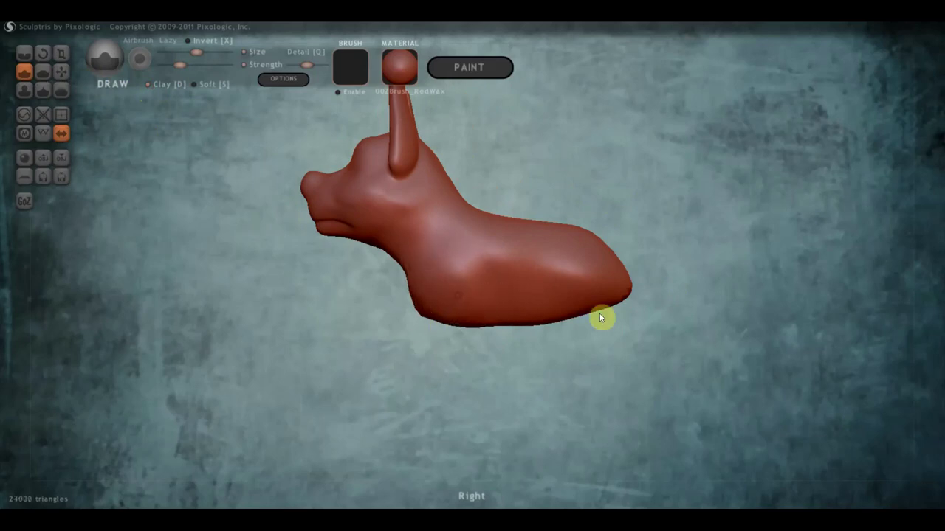
{"action": "mouse_move", "coordinate": [582, 291]}
{"action": "left_mouse_down"}
{"action": "mouse_move", "coordinate": [588, 302]}
{"action": "mouse_move", "coordinate": [579, 302]}
{"action": "mouse_move", "coordinate": [616, 305]}
{"action": "mouse_move", "coordinate": [589, 316]}
{"action": "left_mouse_up"}
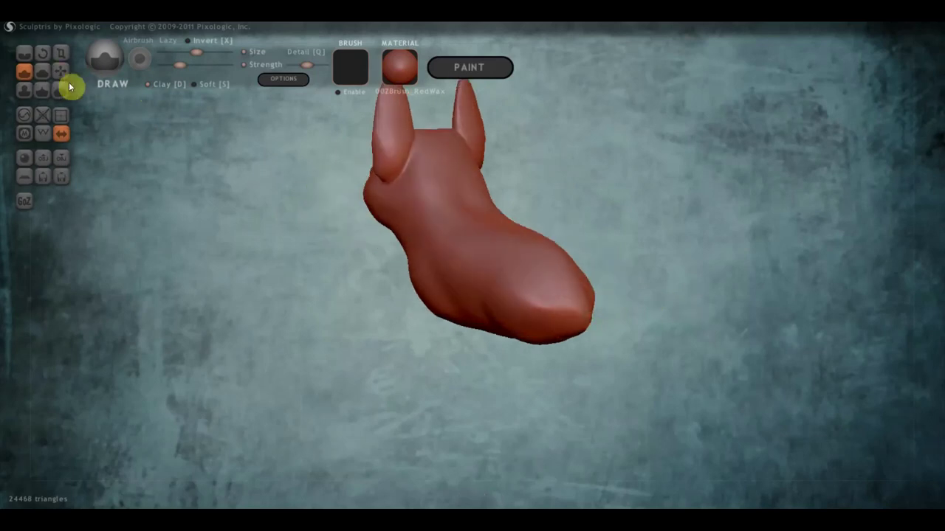
{"action": "left_click", "coordinate": [44, 72]}
{"action": "mouse_move", "coordinate": [586, 408]}
{"action": "left_mouse_down"}
{"action": "mouse_move", "coordinate": [539, 407]}
{"action": "mouse_move", "coordinate": [476, 280]}
{"action": "mouse_move", "coordinate": [491, 327]}
{"action": "mouse_move", "coordinate": [480, 333]}
{"action": "mouse_move", "coordinate": [477, 316]}
{"action": "mouse_move", "coordinate": [550, 390]}
{"action": "mouse_move", "coordinate": [431, 251]}
{"action": "mouse_move", "coordinate": [481, 312]}
{"action": "mouse_move", "coordinate": [449, 198]}
{"action": "mouse_move", "coordinate": [422, 212]}
{"action": "mouse_move", "coordinate": [468, 238]}
{"action": "mouse_move", "coordinate": [480, 291]}
{"action": "mouse_move", "coordinate": [451, 246]}
{"action": "left_mouse_up"}
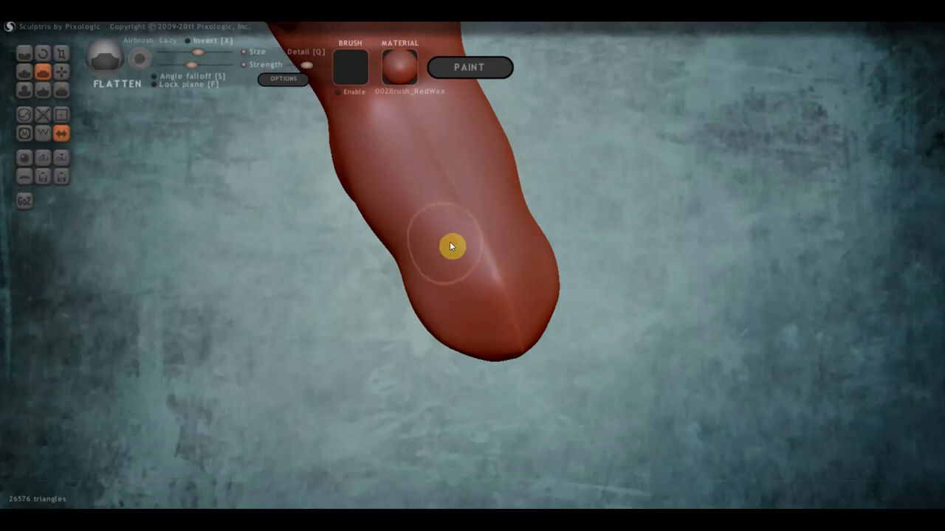
Orbit to the body's side and mask a round spot just behind the head
{"action": "mouse_move", "coordinate": [517, 276]}
{"action": "left_mouse_down"}
{"action": "mouse_move", "coordinate": [601, 215]}
{"action": "mouse_move", "coordinate": [397, 271]}
{"action": "mouse_move", "coordinate": [428, 263]}
{"action": "mouse_move", "coordinate": [411, 276]}
{"action": "mouse_move", "coordinate": [372, 208]}
{"action": "mouse_move", "coordinate": [329, 264]}
{"action": "left_mouse_up"}
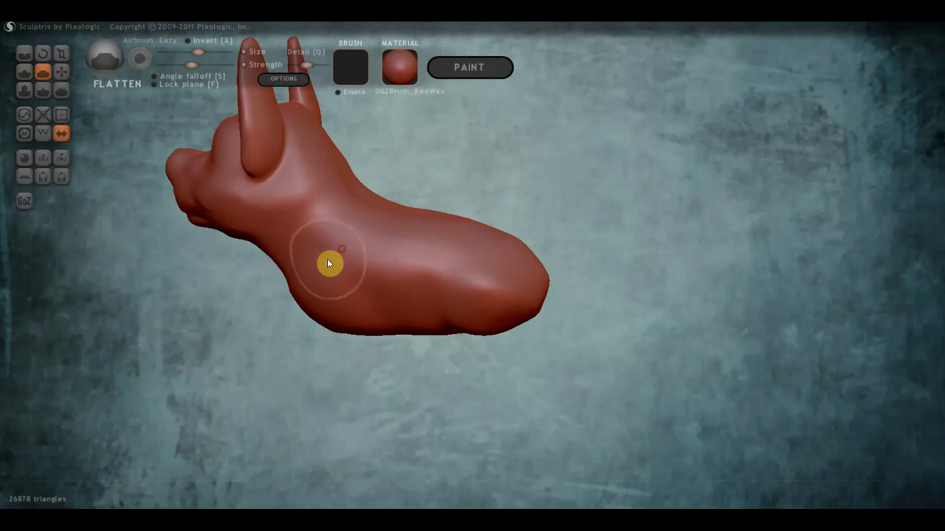
{"action": "mouse_move", "coordinate": [329, 264]}
{"action": "right_mouse_down"}
{"action": "mouse_move", "coordinate": [481, 240]}
{"action": "mouse_move", "coordinate": [528, 248]}
{"action": "right_mouse_up"}
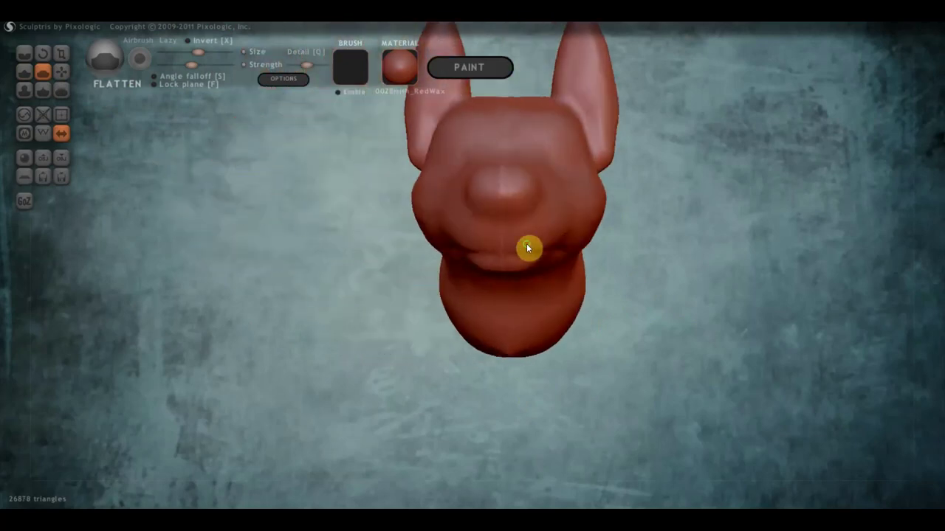
{"action": "mouse_move", "coordinate": [530, 328]}
{"action": "right_mouse_down"}
{"action": "mouse_move", "coordinate": [386, 324]}
{"action": "mouse_move", "coordinate": [407, 327]}
{"action": "mouse_move", "coordinate": [382, 190]}
{"action": "right_mouse_up"}
{"action": "right_click_drag", "start_coordinate": [405, 176], "coordinate": [458, 197]}
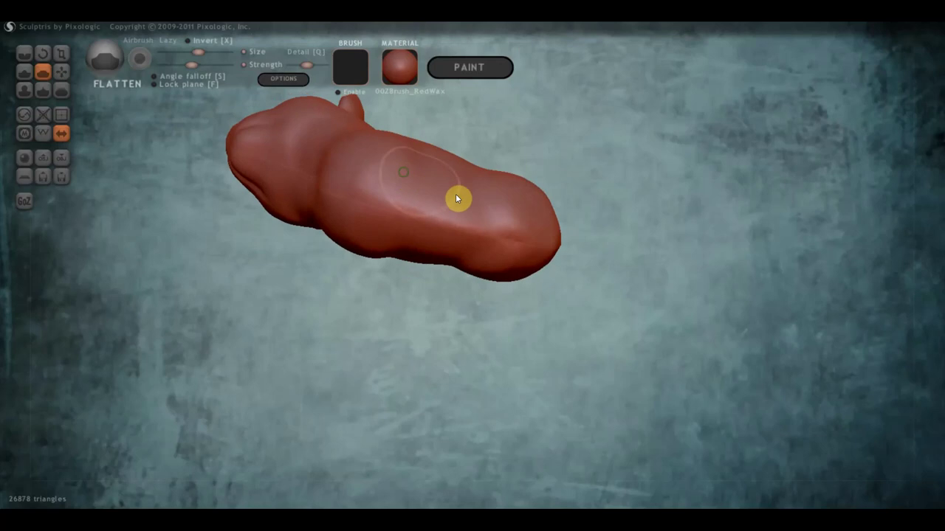
{"action": "right_click_drag", "start_coordinate": [565, 209], "coordinate": [514, 268]}
{"action": "scroll", "coordinate": [479, 240], "scroll_direction": "up", "scroll_amount": 2}
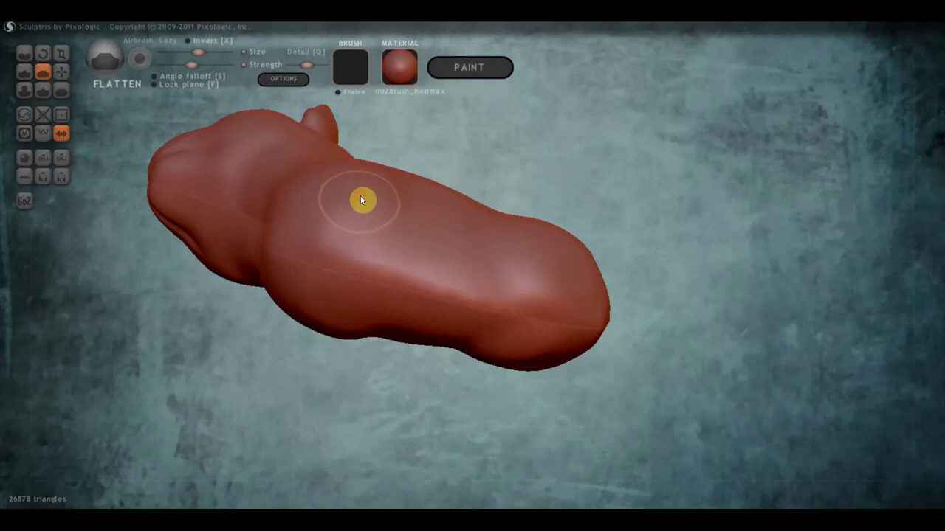
{"action": "key", "text": "m"}
{"action": "mouse_move", "coordinate": [357, 190]}
{"action": "left_mouse_down"}
{"action": "mouse_move", "coordinate": [353, 201]}
{"action": "mouse_move", "coordinate": [371, 203]}
{"action": "mouse_move", "coordinate": [354, 190]}
{"action": "mouse_move", "coordinate": [369, 209]}
{"action": "mouse_move", "coordinate": [367, 198]}
{"action": "left_mouse_up"}
{"action": "key", "text": "m"}
{"action": "mouse_move", "coordinate": [365, 193]}
{"action": "right_mouse_down"}
{"action": "mouse_move", "coordinate": [389, 221]}
{"action": "mouse_move", "coordinate": [386, 270]}
{"action": "mouse_move", "coordinate": [377, 245]}
{"action": "mouse_move", "coordinate": [377, 275]}
{"action": "mouse_move", "coordinate": [384, 214]}
{"action": "right_mouse_up"}
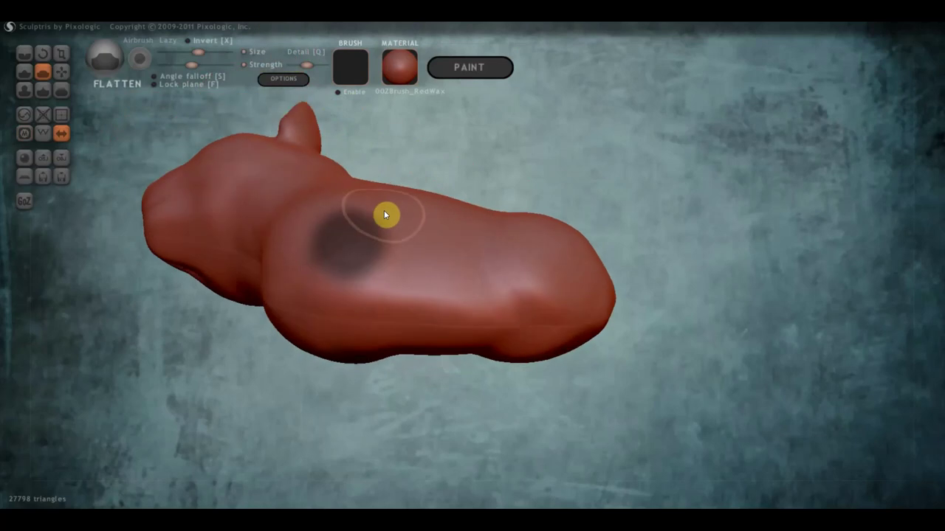
Invert the mask and raise the unmasked spots under the chest into two front-leg stubs
{"action": "key", "text": "ctrl+i"}
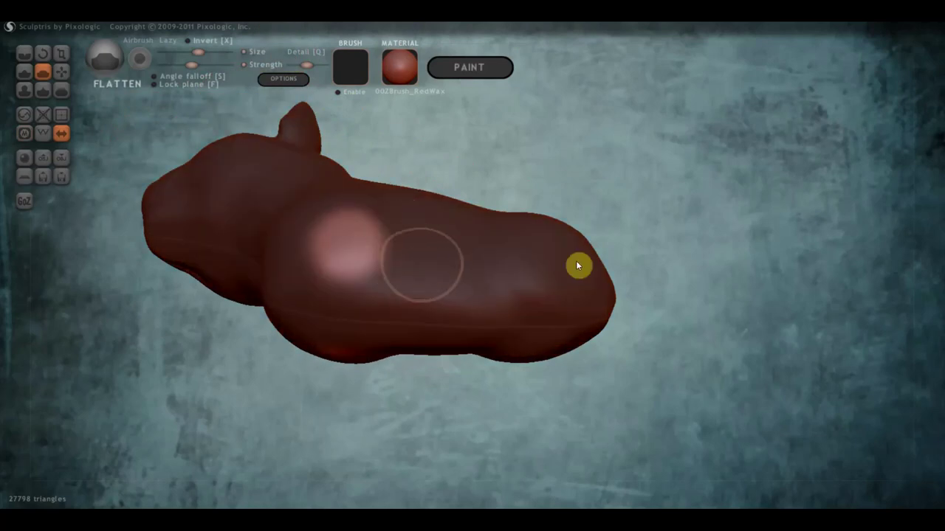
{"action": "right_click_drag", "start_coordinate": [681, 282], "coordinate": [576, 260], "text": "shift"}
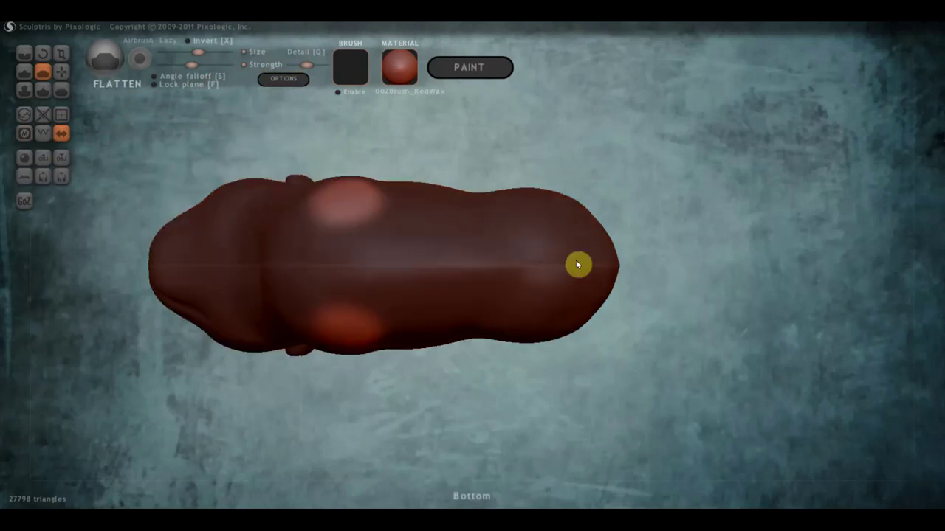
{"action": "left_click", "coordinate": [25, 73]}
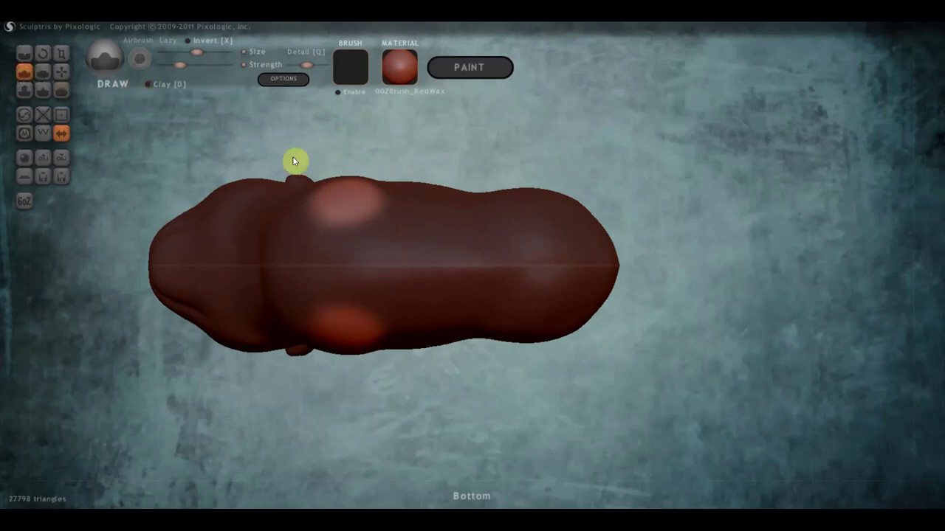
{"action": "mouse_move", "coordinate": [355, 209]}
{"action": "left_mouse_down"}
{"action": "mouse_move", "coordinate": [341, 183]}
{"action": "mouse_move", "coordinate": [322, 195]}
{"action": "mouse_move", "coordinate": [356, 211]}
{"action": "mouse_move", "coordinate": [365, 171]}
{"action": "mouse_move", "coordinate": [349, 197]}
{"action": "left_mouse_up"}
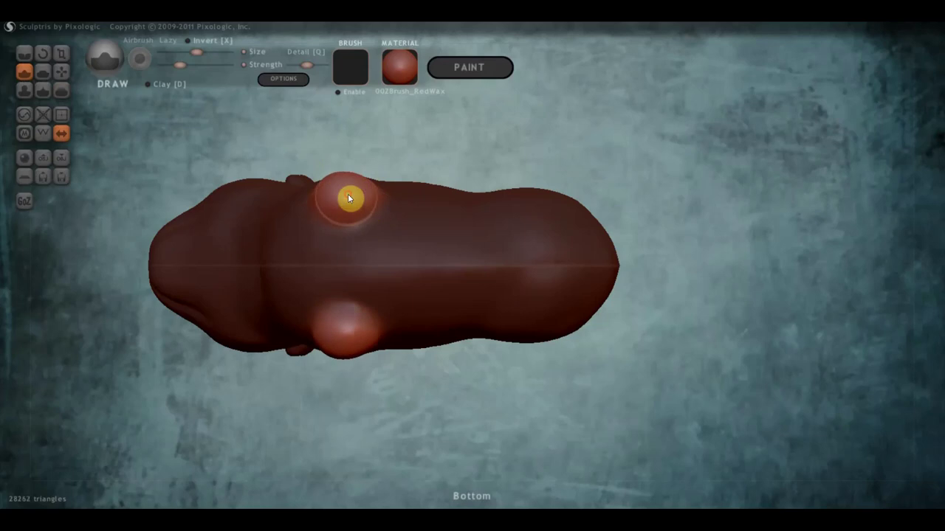
{"action": "mouse_move", "coordinate": [348, 193]}
{"action": "right_mouse_down"}
{"action": "mouse_move", "coordinate": [362, 289]}
{"action": "mouse_move", "coordinate": [345, 290]}
{"action": "right_mouse_up"}
{"action": "mouse_move", "coordinate": [345, 289]}
{"action": "left_mouse_down"}
{"action": "mouse_move", "coordinate": [341, 276]}
{"action": "mouse_move", "coordinate": [308, 344]}
{"action": "mouse_move", "coordinate": [363, 352]}
{"action": "mouse_move", "coordinate": [337, 316]}
{"action": "mouse_move", "coordinate": [337, 344]}
{"action": "mouse_move", "coordinate": [312, 341]}
{"action": "mouse_move", "coordinate": [342, 333]}
{"action": "mouse_move", "coordinate": [373, 371]}
{"action": "left_mouse_up"}
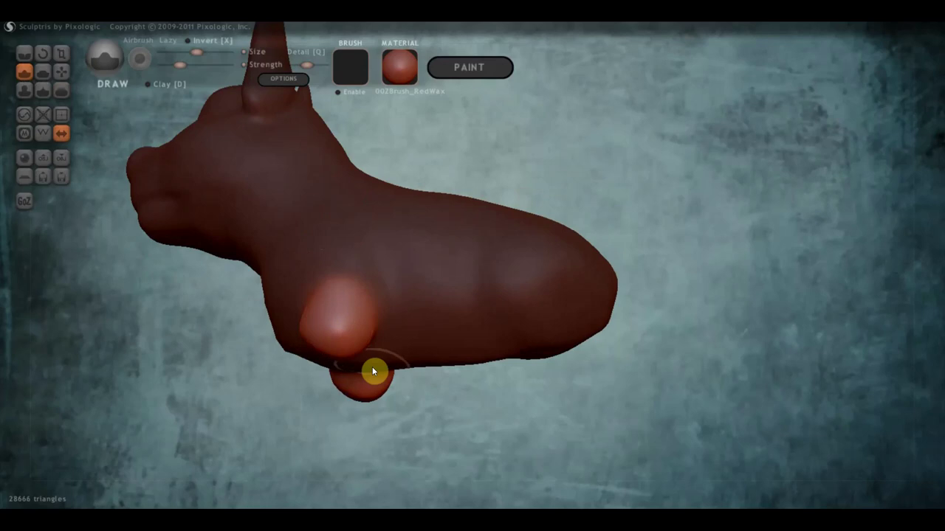
{"action": "right_click_drag", "start_coordinate": [452, 332], "coordinate": [453, 363], "text": "shift"}
Grab the belly bump down into a long front leg
{"action": "scroll", "coordinate": [443, 347], "scroll_direction": "down", "scroll_amount": 3}
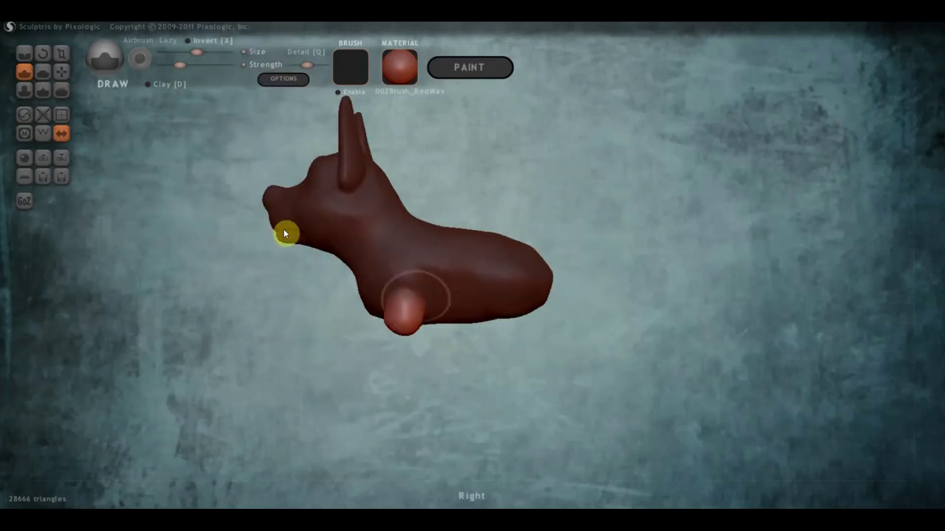
{"action": "left_click", "coordinate": [61, 71]}
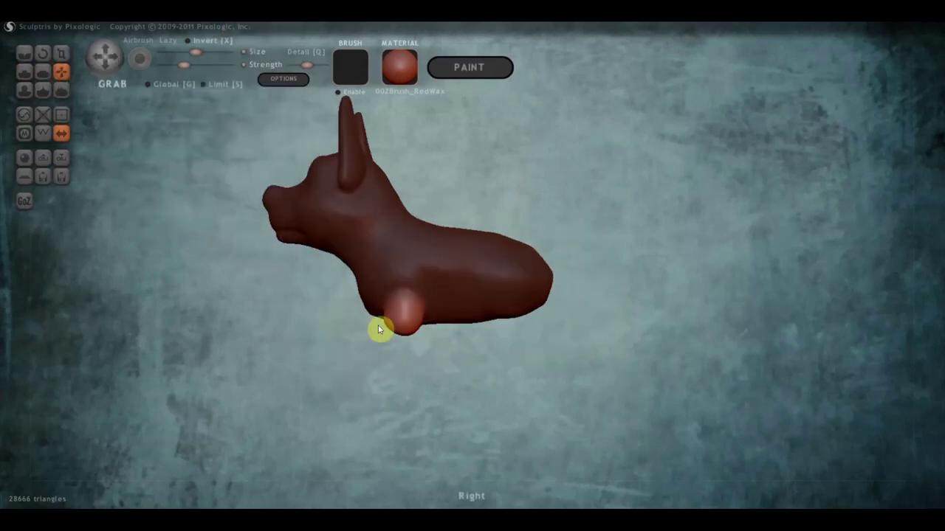
{"action": "left_click_drag", "start_coordinate": [402, 322], "coordinate": [399, 346]}
{"action": "left_click_drag", "start_coordinate": [408, 326], "coordinate": [397, 411]}
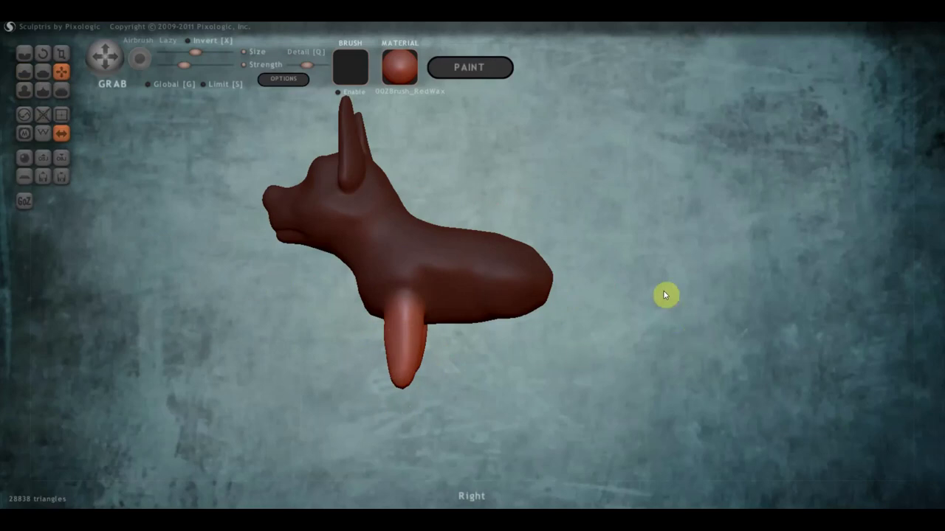
{"action": "scroll", "coordinate": [391, 305], "scroll_direction": "up", "scroll_amount": 3}
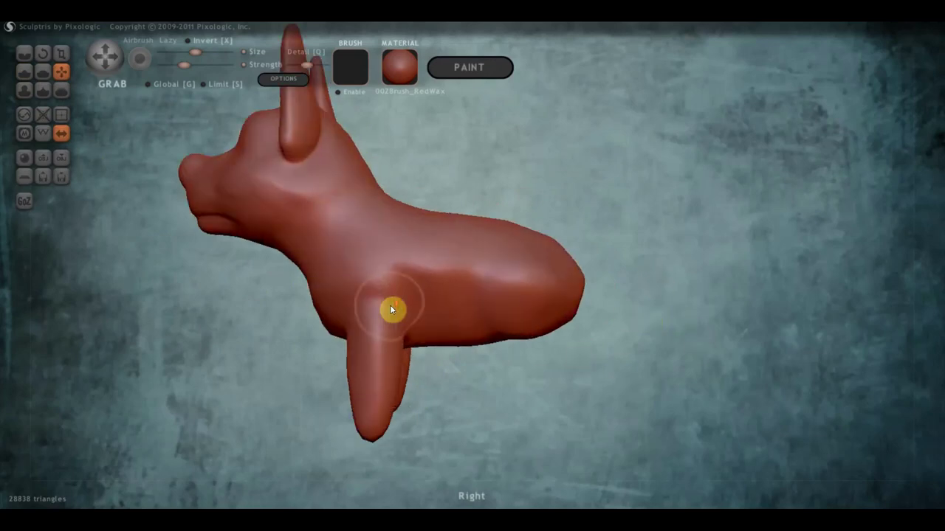
Reshape the chest sides and pull the mirrored front-leg tips further down
{"action": "mouse_move", "coordinate": [391, 304]}
{"action": "right_mouse_down"}
{"action": "mouse_move", "coordinate": [537, 309]}
{"action": "mouse_move", "coordinate": [527, 304]}
{"action": "right_mouse_up"}
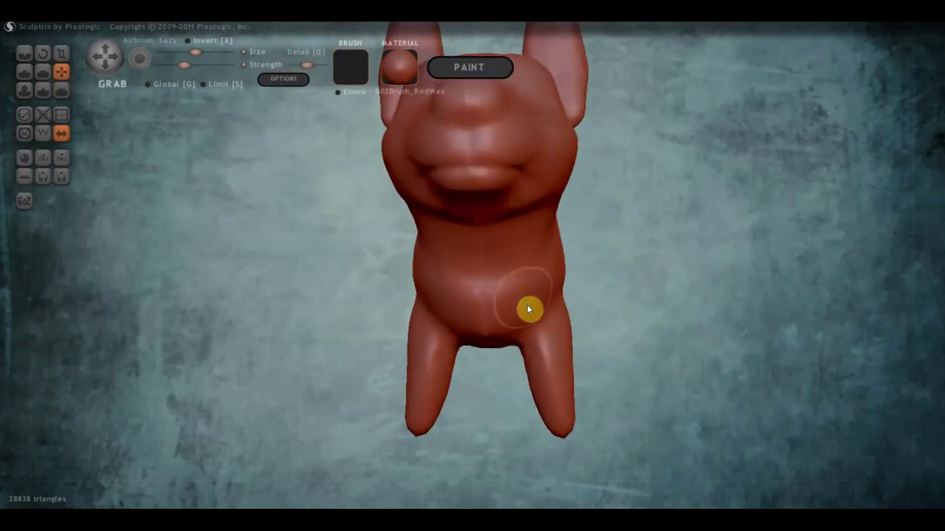
{"action": "scroll", "coordinate": [525, 304], "scroll_direction": "down", "scroll_amount": 2}
{"action": "left_click_drag", "start_coordinate": [534, 295], "coordinate": [555, 285]}
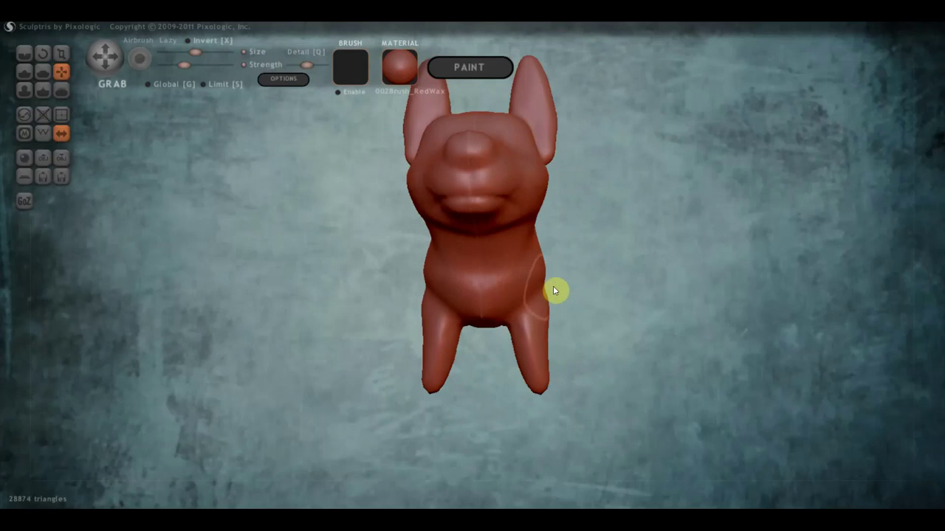
{"action": "left_click_drag", "start_coordinate": [434, 321], "coordinate": [454, 391]}
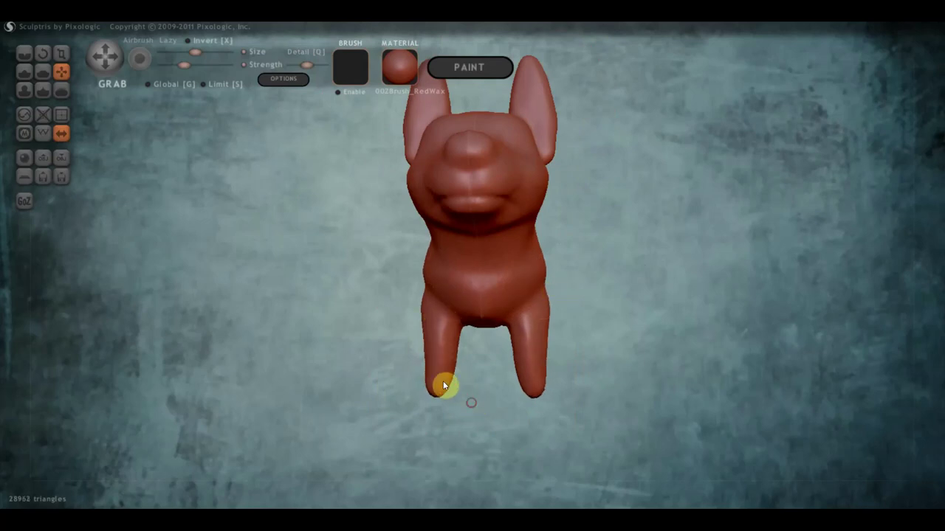
{"action": "left_click_drag", "start_coordinate": [439, 391], "coordinate": [459, 411]}
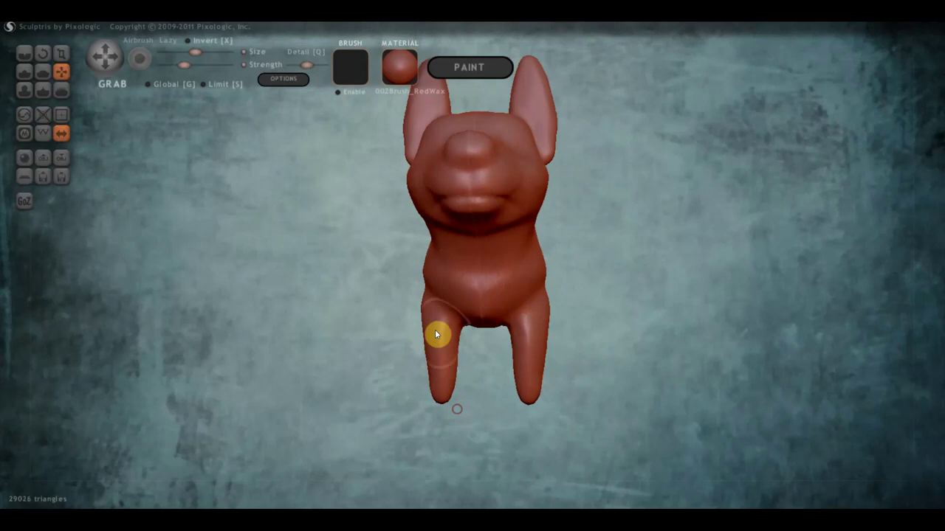
{"action": "left_click_drag", "start_coordinate": [424, 317], "coordinate": [434, 331]}
{"action": "left_click_drag", "start_coordinate": [527, 327], "coordinate": [373, 331]}
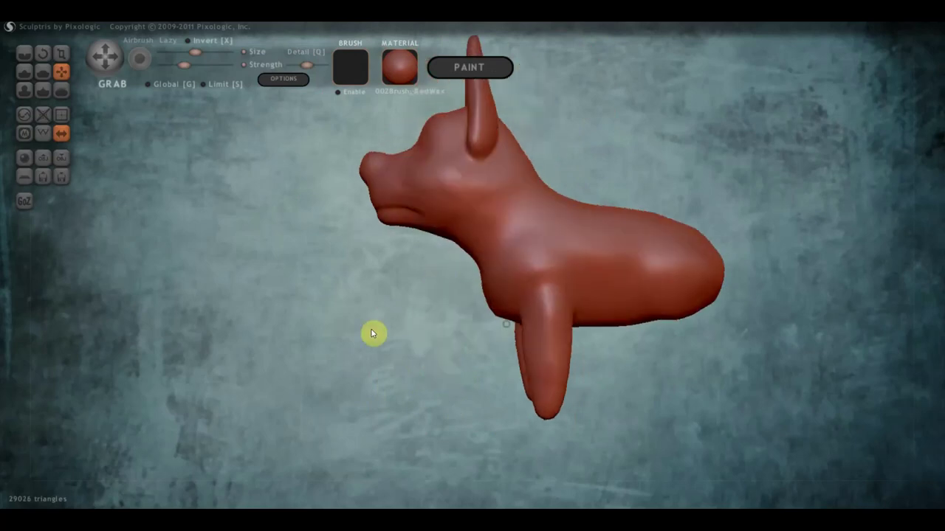
Build up the shoulder where the front leg joins using Clay draw
{"action": "left_click", "coordinate": [25, 71]}
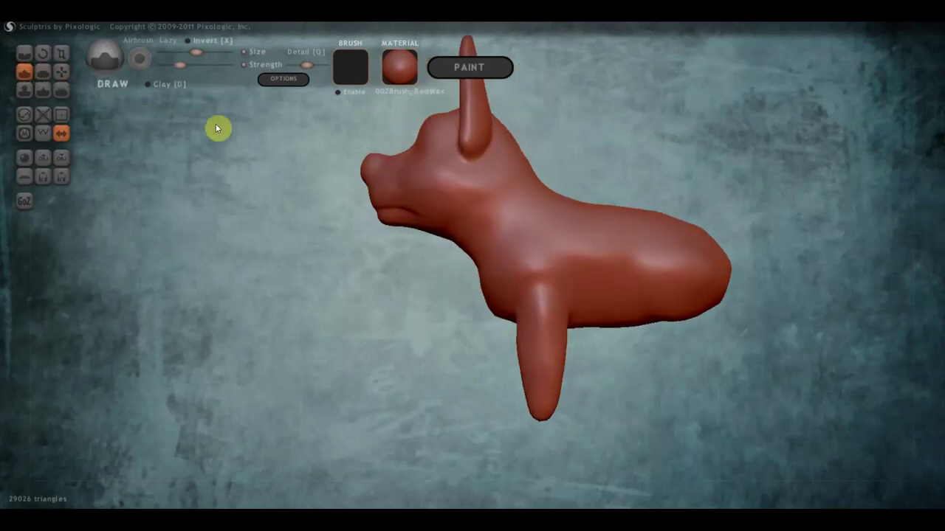
{"action": "left_click", "coordinate": [150, 86]}
{"action": "scroll", "coordinate": [524, 307], "scroll_direction": "up", "scroll_amount": 3}
{"action": "mouse_move", "coordinate": [499, 287]}
{"action": "left_mouse_down"}
{"action": "mouse_move", "coordinate": [510, 320]}
{"action": "mouse_move", "coordinate": [521, 289]}
{"action": "mouse_move", "coordinate": [507, 306]}
{"action": "mouse_move", "coordinate": [512, 329]}
{"action": "mouse_move", "coordinate": [538, 315]}
{"action": "left_mouse_up"}
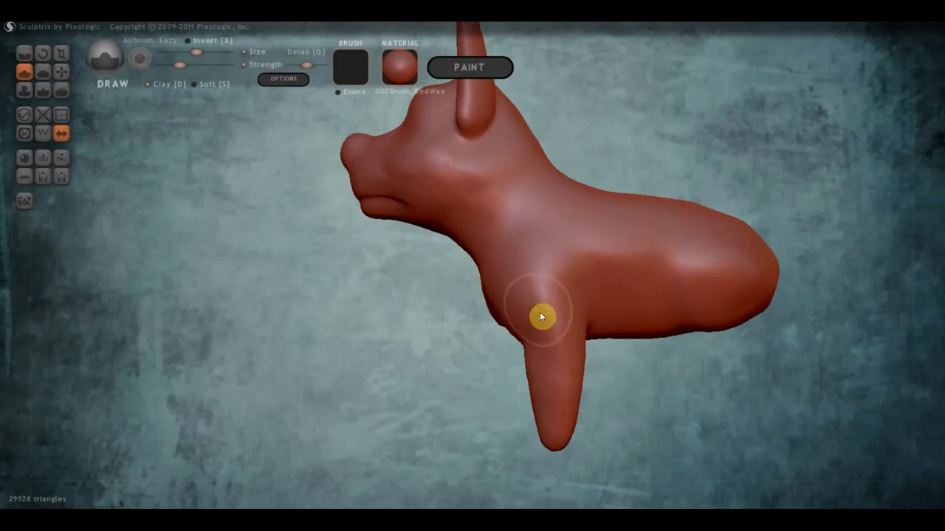
{"action": "mouse_move", "coordinate": [540, 312]}
{"action": "right_mouse_down"}
{"action": "mouse_move", "coordinate": [412, 325]}
{"action": "mouse_move", "coordinate": [709, 325]}
{"action": "mouse_move", "coordinate": [684, 310]}
{"action": "right_mouse_up"}
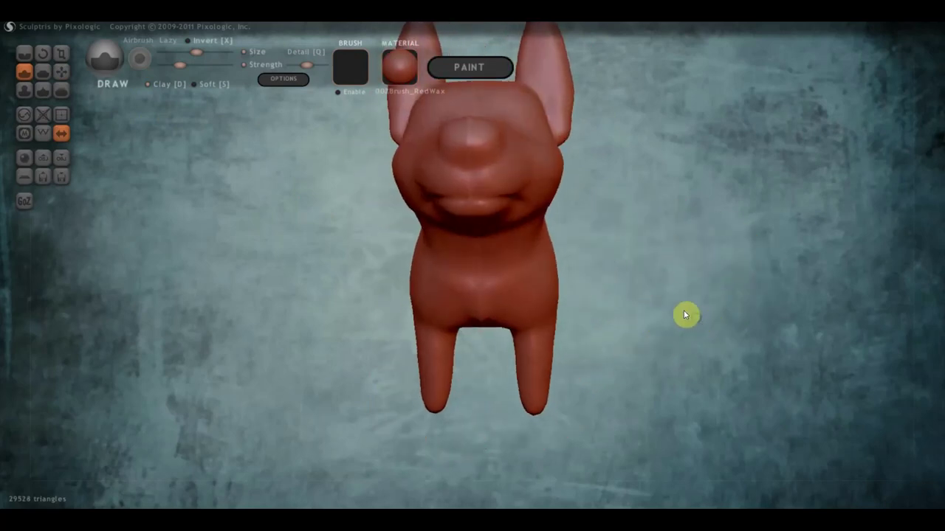
{"action": "mouse_move", "coordinate": [746, 355]}
{"action": "right_mouse_down", "text": "shift"}
{"action": "mouse_move", "coordinate": [716, 340]}
{"action": "mouse_move", "coordinate": [684, 276]}
{"action": "mouse_move", "coordinate": [710, 352]}
{"action": "mouse_move", "coordinate": [706, 313]}
{"action": "mouse_move", "coordinate": [704, 341]}
{"action": "mouse_move", "coordinate": [668, 227]}
{"action": "right_mouse_up", "text": "shift"}
{"action": "scroll", "coordinate": [680, 330], "scroll_direction": "up", "scroll_amount": 3}
With Clay off, add volume at each front leg tip to form rounded paws
{"action": "left_click", "coordinate": [147, 85]}
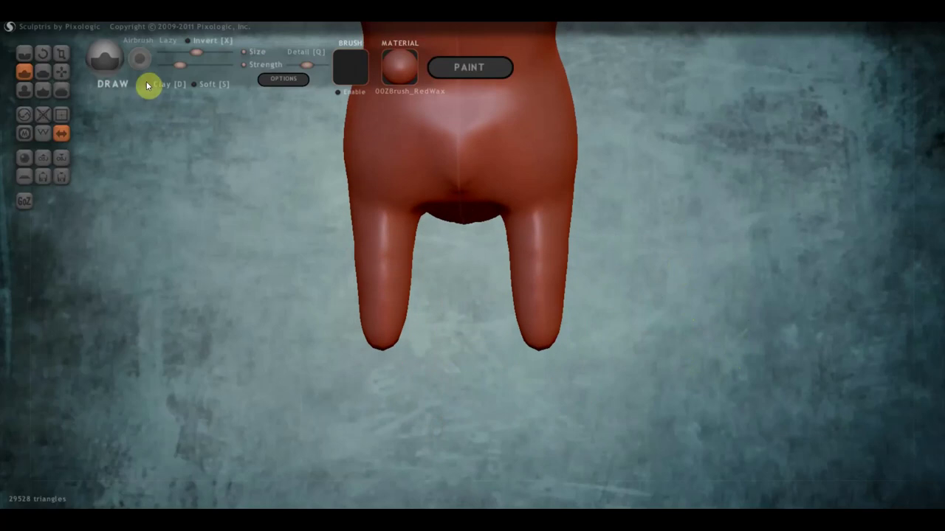
{"action": "mouse_move", "coordinate": [559, 339]}
{"action": "left_mouse_down"}
{"action": "mouse_move", "coordinate": [517, 348]}
{"action": "mouse_move", "coordinate": [566, 350]}
{"action": "mouse_move", "coordinate": [569, 341]}
{"action": "mouse_move", "coordinate": [557, 341]}
{"action": "left_mouse_up"}
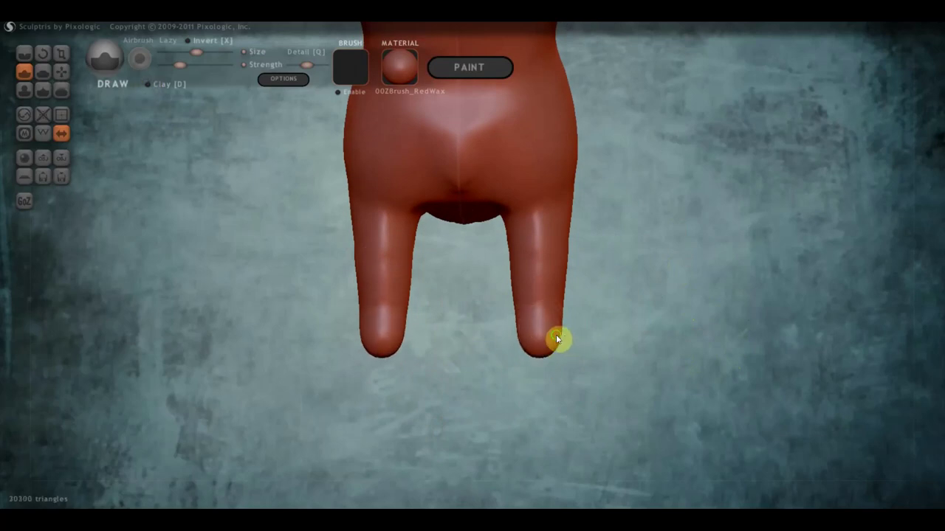
{"action": "right_click_drag", "start_coordinate": [556, 334], "coordinate": [445, 344]}
{"action": "mouse_move", "coordinate": [546, 357]}
{"action": "left_mouse_down"}
{"action": "mouse_move", "coordinate": [524, 357]}
{"action": "mouse_move", "coordinate": [548, 356]}
{"action": "mouse_move", "coordinate": [538, 372]}
{"action": "mouse_move", "coordinate": [544, 349]}
{"action": "mouse_move", "coordinate": [583, 365]}
{"action": "mouse_move", "coordinate": [530, 346]}
{"action": "mouse_move", "coordinate": [578, 371]}
{"action": "mouse_move", "coordinate": [510, 359]}
{"action": "mouse_move", "coordinate": [559, 338]}
{"action": "mouse_move", "coordinate": [538, 357]}
{"action": "mouse_move", "coordinate": [560, 356]}
{"action": "left_mouse_up"}
{"action": "right_click_drag", "start_coordinate": [560, 356], "coordinate": [511, 358]}
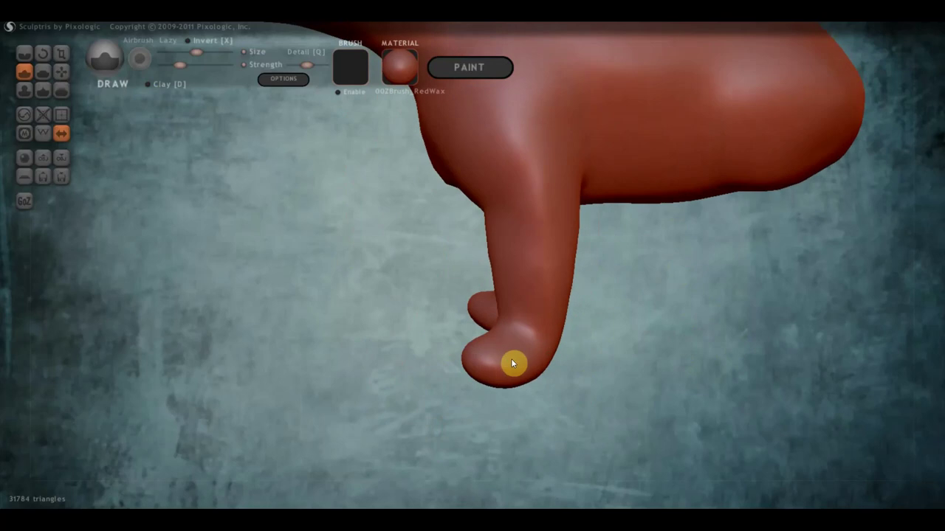
{"action": "mouse_move", "coordinate": [511, 359]}
{"action": "left_mouse_down"}
{"action": "mouse_move", "coordinate": [540, 374]}
{"action": "mouse_move", "coordinate": [793, 392]}
{"action": "left_mouse_up"}
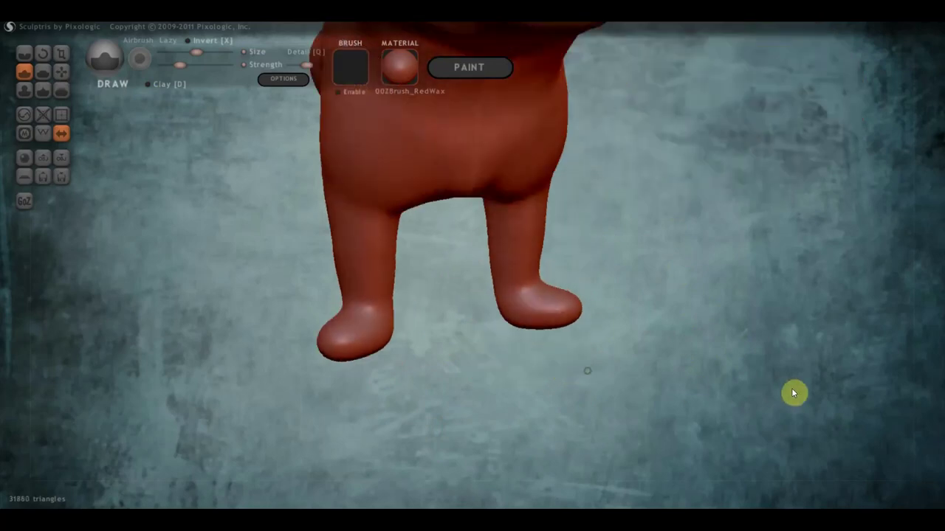
{"action": "mouse_move", "coordinate": [535, 319]}
{"action": "left_mouse_down"}
{"action": "mouse_move", "coordinate": [521, 324]}
{"action": "mouse_move", "coordinate": [539, 332]}
{"action": "mouse_move", "coordinate": [478, 347]}
{"action": "left_mouse_up"}
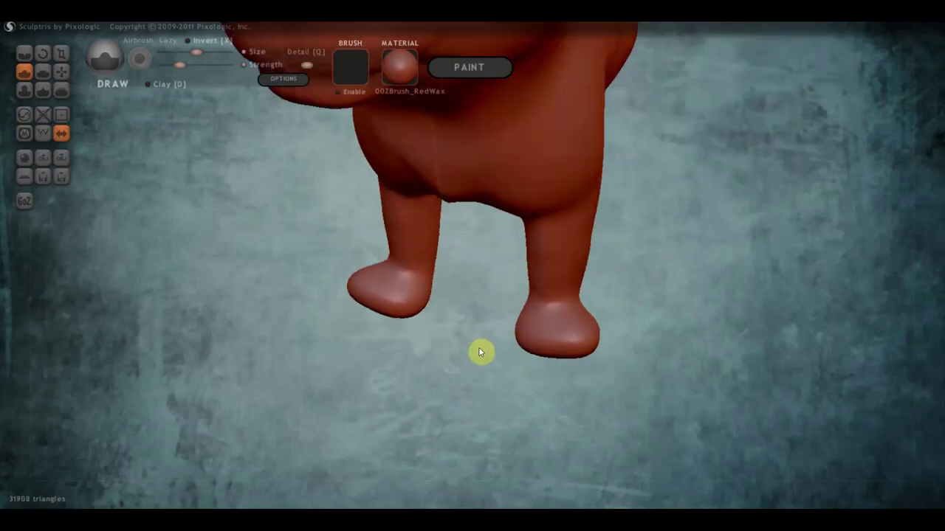
Flatten the paw tip and upper leg with a lower-strength Flatten brush
{"action": "left_click", "coordinate": [43, 71]}
{"action": "mouse_move", "coordinate": [288, 169]}
{"action": "left_mouse_down"}
{"action": "mouse_move", "coordinate": [624, 383]}
{"action": "mouse_move", "coordinate": [536, 380]}
{"action": "mouse_move", "coordinate": [553, 384]}
{"action": "mouse_move", "coordinate": [545, 378]}
{"action": "mouse_move", "coordinate": [545, 389]}
{"action": "mouse_move", "coordinate": [521, 375]}
{"action": "left_mouse_up"}
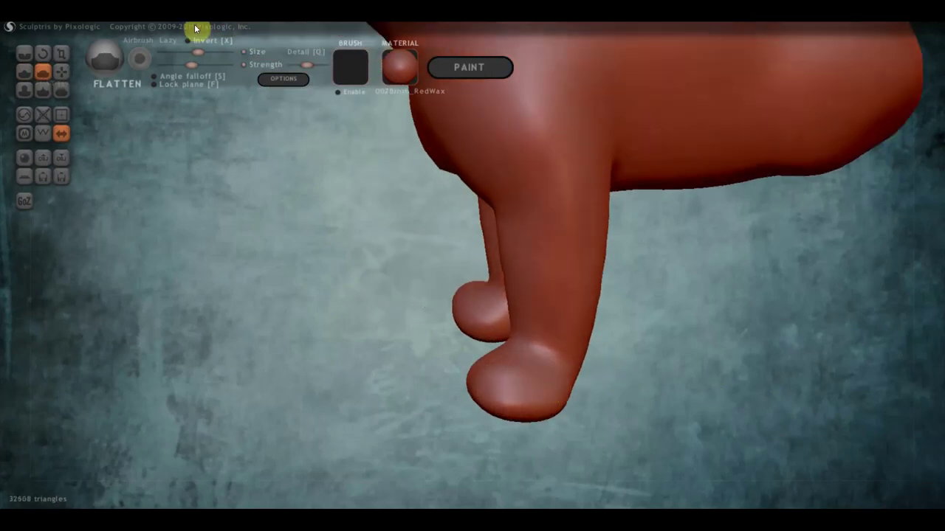
{"action": "left_click_drag", "start_coordinate": [191, 64], "coordinate": [181, 64]}
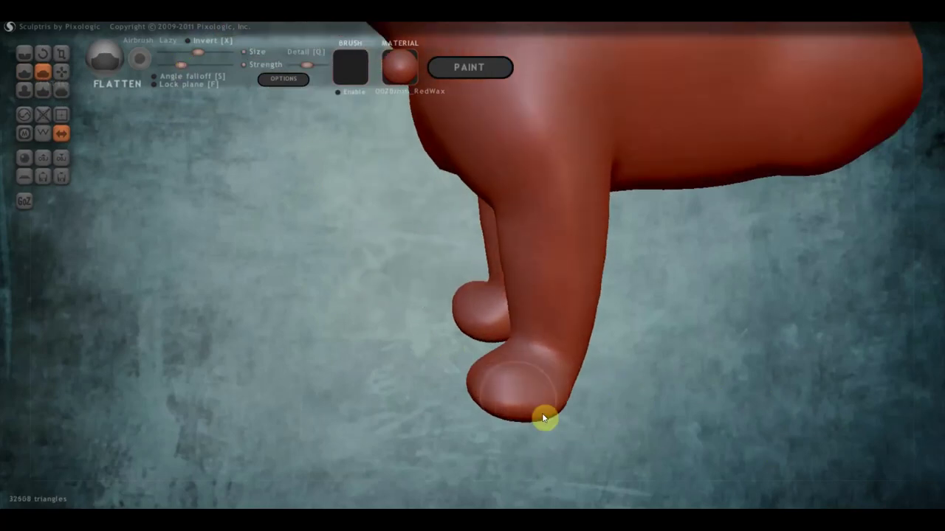
{"action": "mouse_move", "coordinate": [544, 416]}
{"action": "left_mouse_down"}
{"action": "mouse_move", "coordinate": [483, 403]}
{"action": "mouse_move", "coordinate": [492, 389]}
{"action": "mouse_move", "coordinate": [470, 358]}
{"action": "mouse_move", "coordinate": [487, 362]}
{"action": "mouse_move", "coordinate": [480, 377]}
{"action": "mouse_move", "coordinate": [546, 347]}
{"action": "mouse_move", "coordinate": [510, 270]}
{"action": "mouse_move", "coordinate": [521, 256]}
{"action": "mouse_move", "coordinate": [517, 317]}
{"action": "mouse_move", "coordinate": [478, 293]}
{"action": "left_mouse_up"}
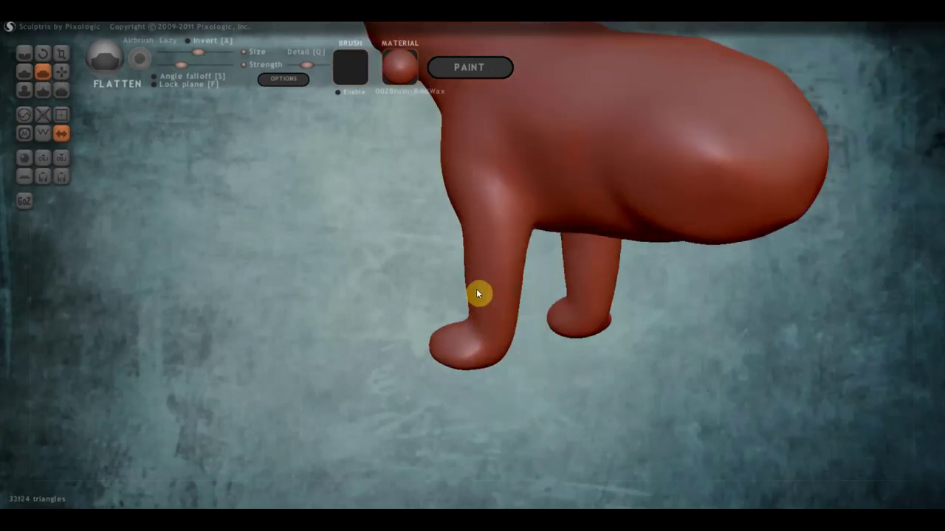
{"action": "mouse_move", "coordinate": [466, 179]}
{"action": "left_mouse_down"}
{"action": "mouse_move", "coordinate": [454, 158]}
{"action": "mouse_move", "coordinate": [495, 192]}
{"action": "mouse_move", "coordinate": [497, 332]}
{"action": "left_mouse_up"}
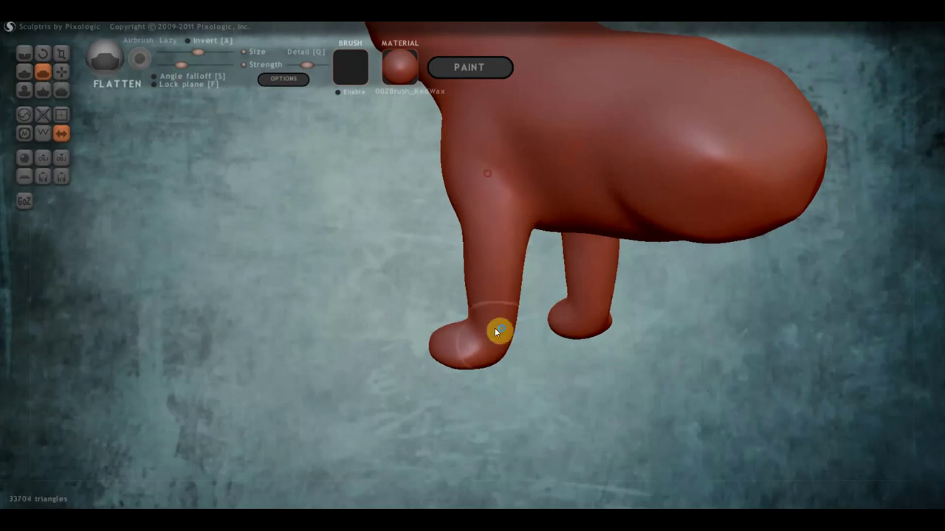
{"action": "mouse_move", "coordinate": [563, 314]}
{"action": "left_mouse_down"}
{"action": "mouse_move", "coordinate": [732, 283]}
{"action": "mouse_move", "coordinate": [579, 286]}
{"action": "left_mouse_up"}
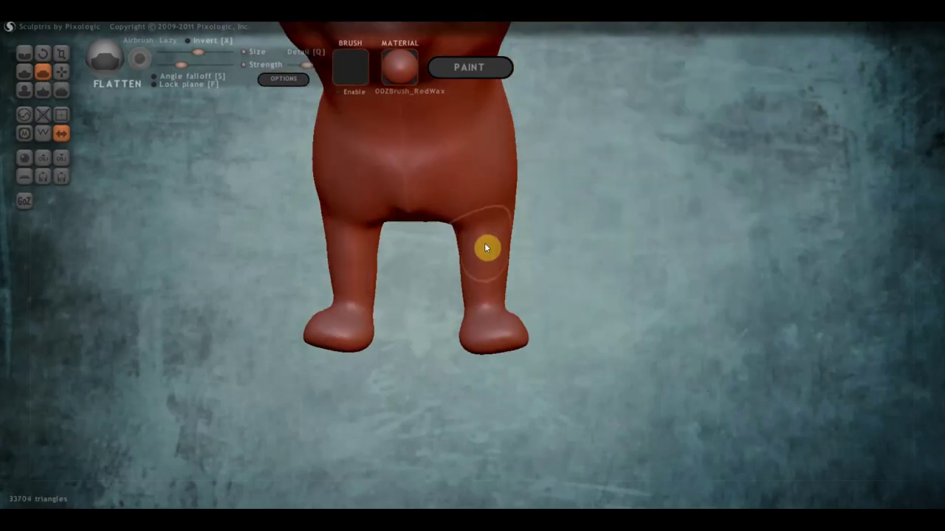
Flatten the lower leg and the top of the front paw
{"action": "left_click_drag", "start_coordinate": [485, 255], "coordinate": [492, 318]}
{"action": "scroll", "coordinate": [502, 351], "scroll_direction": "up", "scroll_amount": 2}
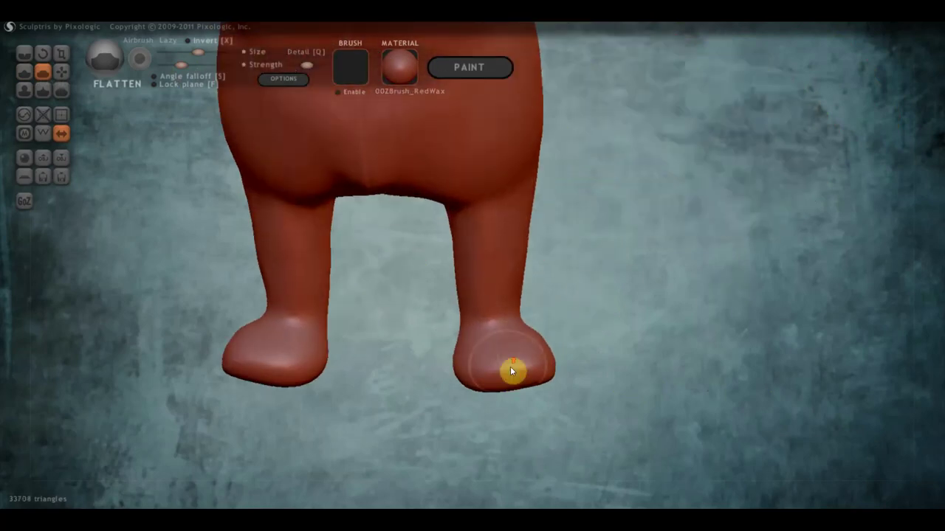
{"action": "scroll", "coordinate": [543, 392], "scroll_direction": "up", "scroll_amount": 2}
{"action": "mouse_move", "coordinate": [558, 411]}
{"action": "left_mouse_down"}
{"action": "mouse_move", "coordinate": [457, 409]}
{"action": "mouse_move", "coordinate": [443, 392]}
{"action": "mouse_move", "coordinate": [481, 418]}
{"action": "mouse_move", "coordinate": [565, 373]}
{"action": "left_mouse_up"}
{"action": "mouse_move", "coordinate": [603, 407]}
{"action": "left_mouse_down"}
{"action": "mouse_move", "coordinate": [478, 425]}
{"action": "mouse_move", "coordinate": [588, 424]}
{"action": "mouse_move", "coordinate": [651, 296]}
{"action": "mouse_move", "coordinate": [658, 398]}
{"action": "mouse_move", "coordinate": [656, 388]}
{"action": "mouse_move", "coordinate": [613, 388]}
{"action": "mouse_move", "coordinate": [588, 321]}
{"action": "mouse_move", "coordinate": [540, 423]}
{"action": "mouse_move", "coordinate": [523, 424]}
{"action": "left_mouse_up"}
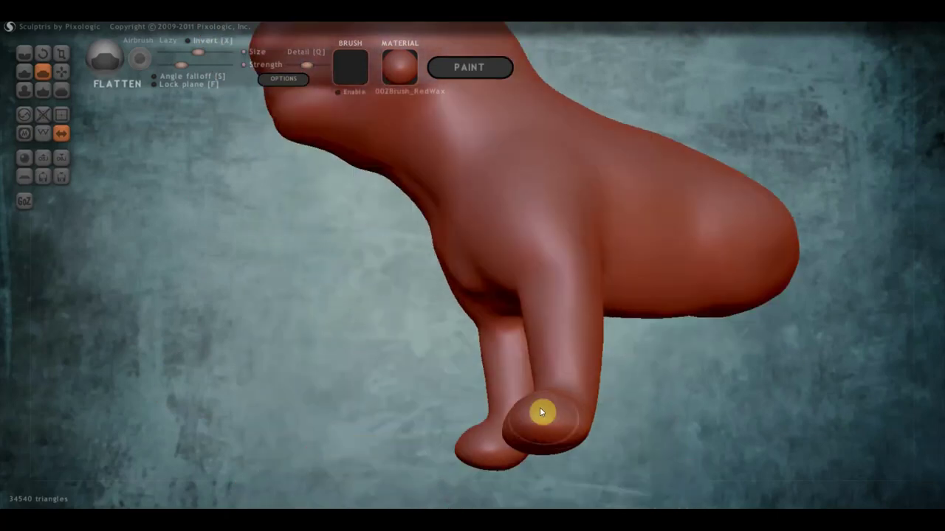
{"action": "mouse_move", "coordinate": [590, 425]}
{"action": "left_mouse_down"}
{"action": "mouse_move", "coordinate": [735, 334]}
{"action": "mouse_move", "coordinate": [721, 330]}
{"action": "left_mouse_up"}
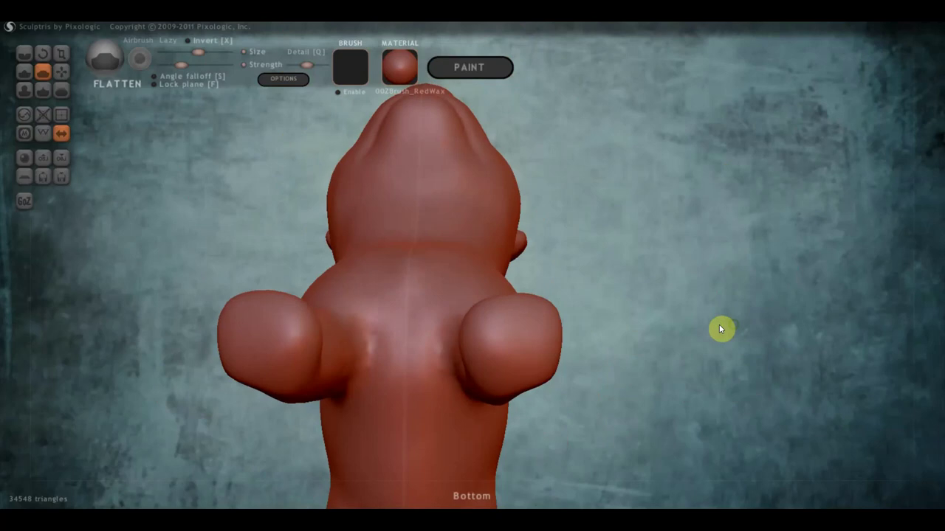
Grab the front legs and paws into shape symmetrically
{"action": "mouse_move", "coordinate": [525, 354]}
{"action": "left_mouse_down"}
{"action": "mouse_move", "coordinate": [521, 314]}
{"action": "mouse_move", "coordinate": [522, 330]}
{"action": "left_mouse_up"}
{"action": "key", "text": "ctrl+z"}
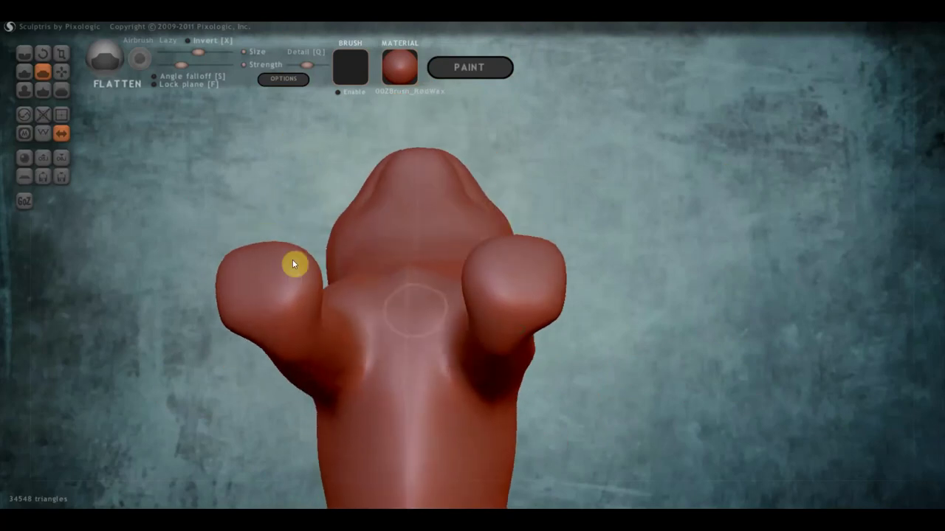
{"action": "left_click", "coordinate": [62, 72]}
{"action": "scroll", "coordinate": [512, 280], "scroll_direction": "down", "scroll_amount": 2}
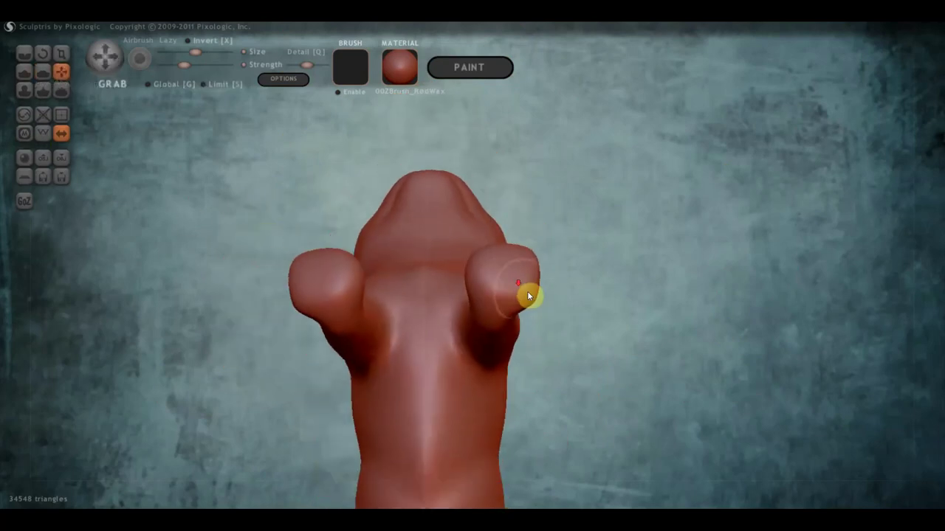
{"action": "mouse_move", "coordinate": [527, 291]}
{"action": "left_mouse_down"}
{"action": "mouse_move", "coordinate": [477, 247]}
{"action": "mouse_move", "coordinate": [493, 254]}
{"action": "left_mouse_up"}
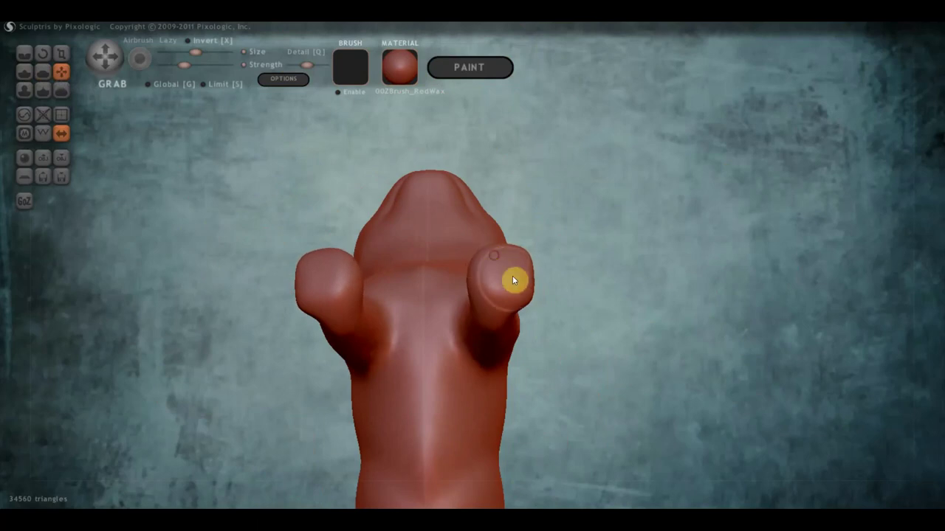
{"action": "scroll", "coordinate": [494, 321], "scroll_direction": "down", "scroll_amount": 1}
{"action": "mouse_move", "coordinate": [491, 321]}
{"action": "left_mouse_down"}
{"action": "mouse_move", "coordinate": [533, 315]}
{"action": "mouse_move", "coordinate": [537, 459]}
{"action": "left_mouse_up"}
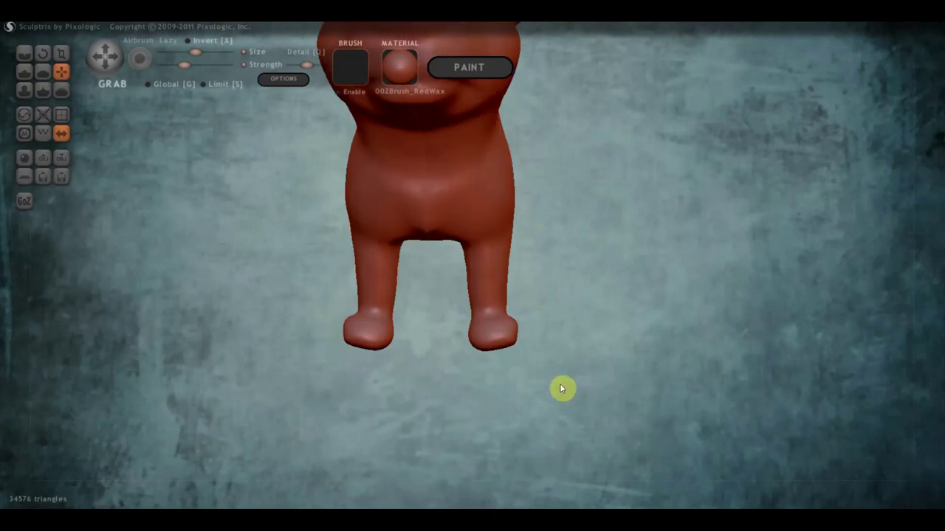
{"action": "scroll", "coordinate": [498, 350], "scroll_direction": "up", "scroll_amount": 1}
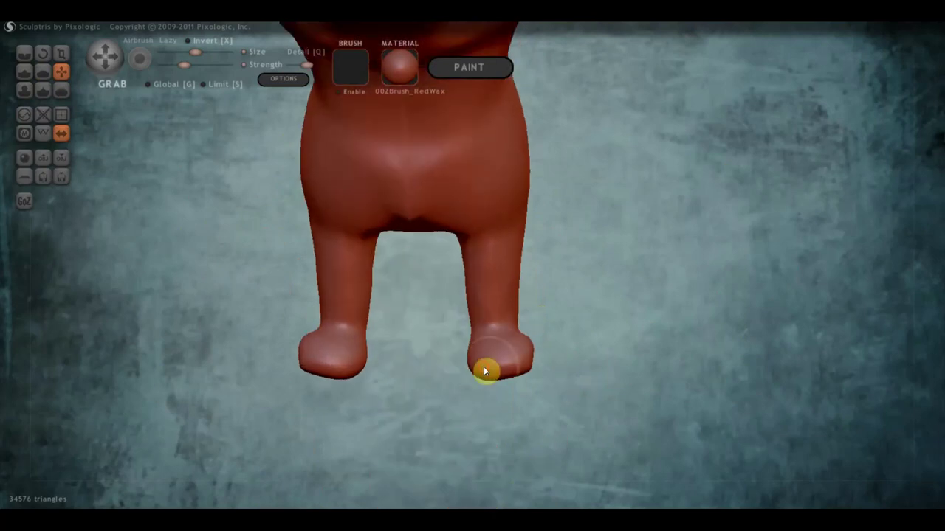
{"action": "mouse_move", "coordinate": [485, 369]}
{"action": "left_mouse_down"}
{"action": "mouse_move", "coordinate": [481, 363]}
{"action": "mouse_move", "coordinate": [494, 362]}
{"action": "left_mouse_up"}
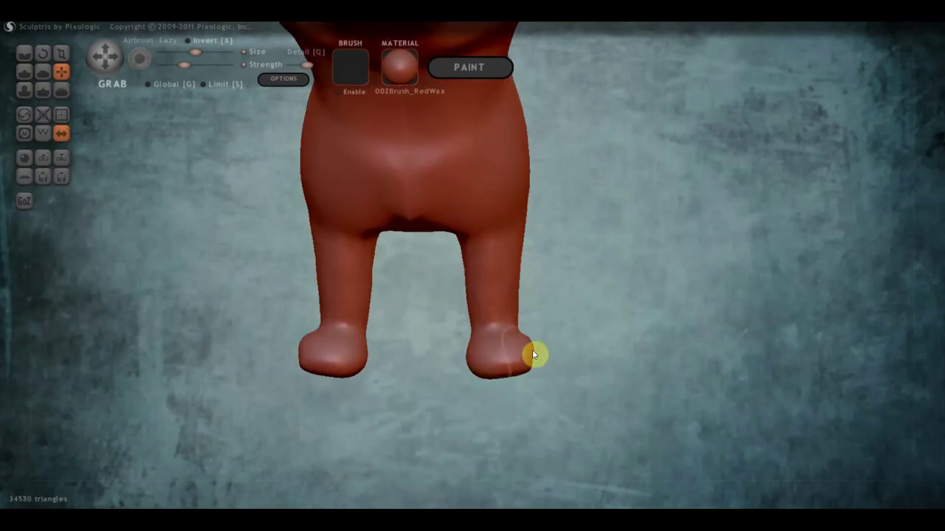
Orbit the dog around to view it from directly below
{"action": "left_click_drag", "start_coordinate": [583, 332], "coordinate": [603, 332]}
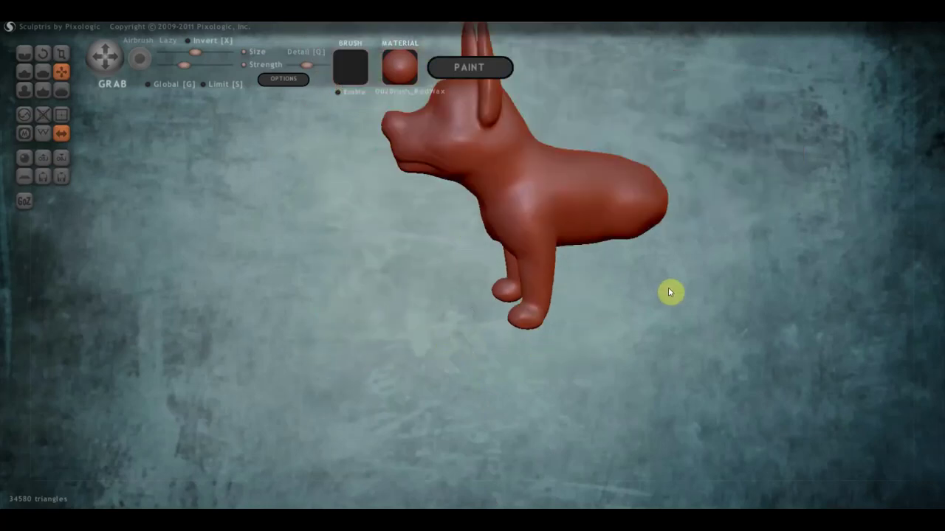
{"action": "mouse_move", "coordinate": [673, 282]}
{"action": "left_mouse_down", "text": "shift"}
{"action": "mouse_move", "coordinate": [674, 302]}
{"action": "mouse_move", "coordinate": [537, 327]}
{"action": "mouse_move", "coordinate": [515, 348]}
{"action": "left_mouse_up", "text": "shift"}
{"action": "mouse_move", "coordinate": [501, 257]}
{"action": "right_mouse_down"}
{"action": "mouse_move", "coordinate": [525, 221]}
{"action": "mouse_move", "coordinate": [525, 163]}
{"action": "mouse_move", "coordinate": [531, 183]}
{"action": "right_mouse_up"}
{"action": "scroll", "coordinate": [535, 183], "scroll_direction": "up", "scroll_amount": 3}
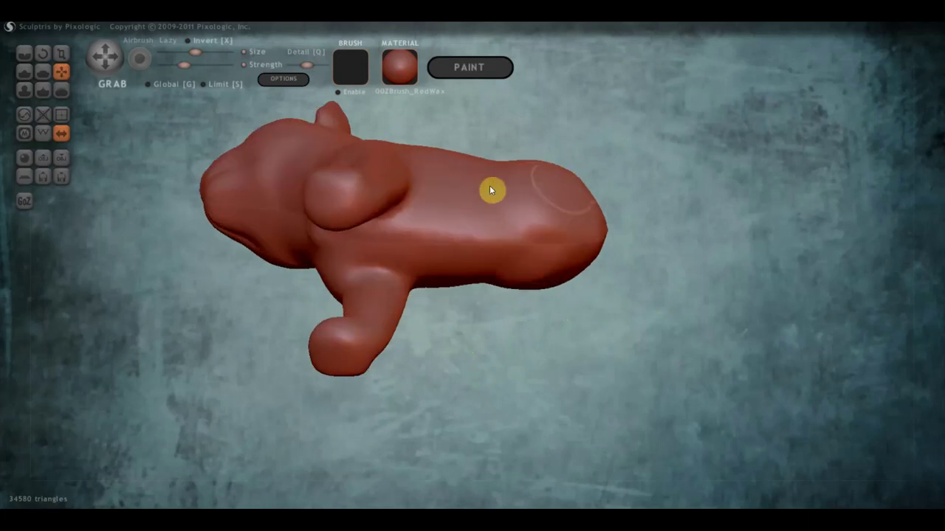
{"action": "left_click_drag", "start_coordinate": [606, 196], "coordinate": [670, 221], "text": "shift"}
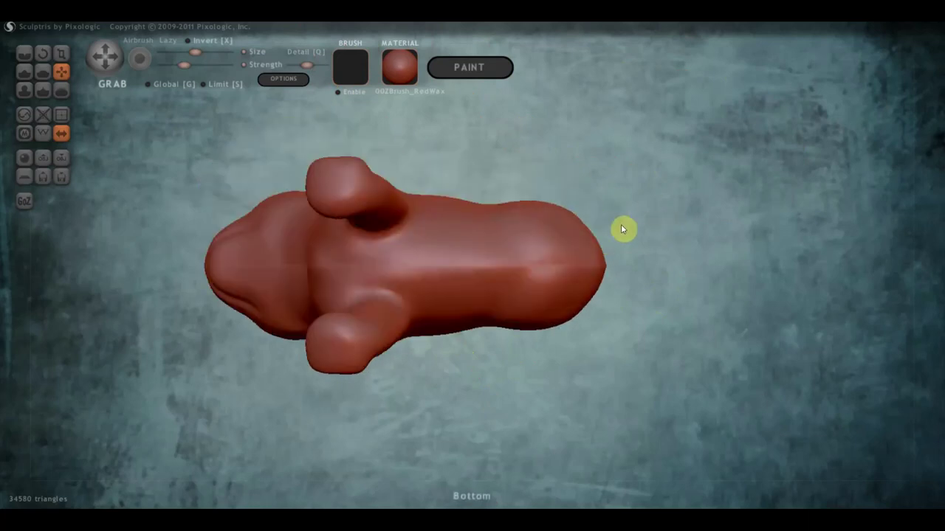
Mask two spots under the rear, invert the mask, and raise two hind-leg bumps
{"action": "key", "text": "m"}
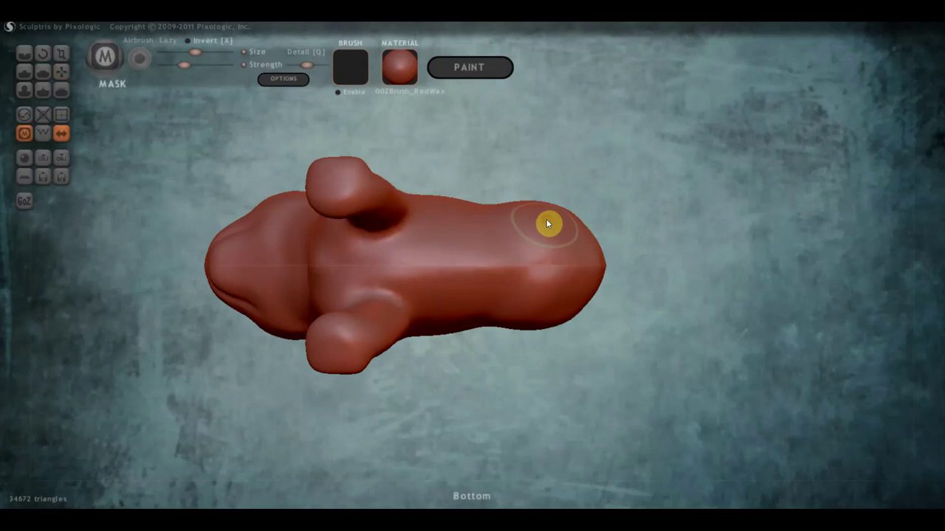
{"action": "mouse_move", "coordinate": [546, 219]}
{"action": "left_mouse_down"}
{"action": "mouse_move", "coordinate": [551, 212]}
{"action": "mouse_move", "coordinate": [533, 228]}
{"action": "mouse_move", "coordinate": [546, 217]}
{"action": "mouse_move", "coordinate": [538, 214]}
{"action": "mouse_move", "coordinate": [543, 220]}
{"action": "left_mouse_up"}
{"action": "key", "text": "g"}
{"action": "left_click_drag", "start_coordinate": [639, 223], "coordinate": [622, 228]}
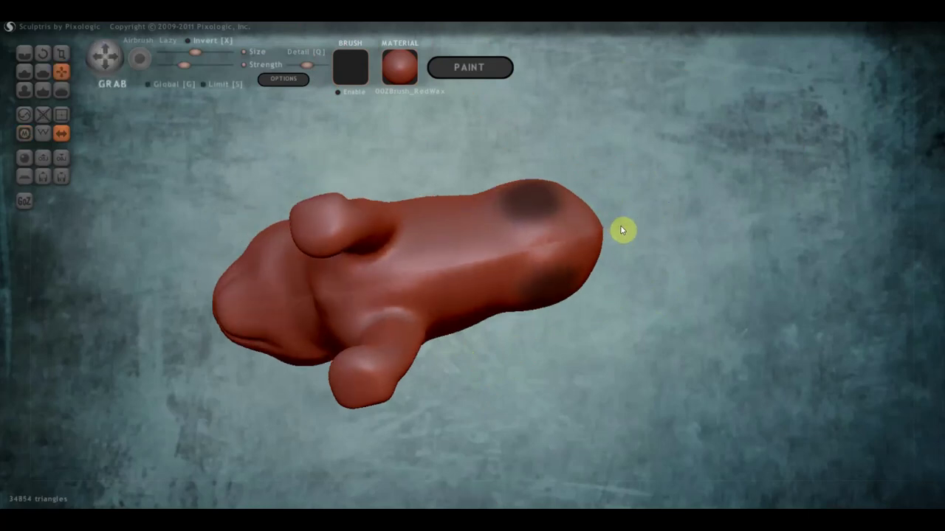
{"action": "left_click", "coordinate": [670, 221], "text": "ctrl"}
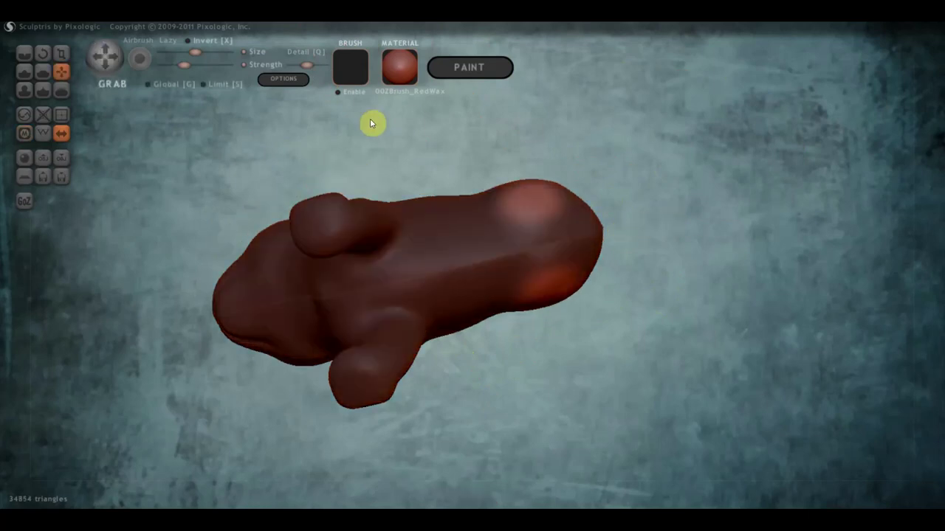
{"action": "left_click", "coordinate": [25, 72]}
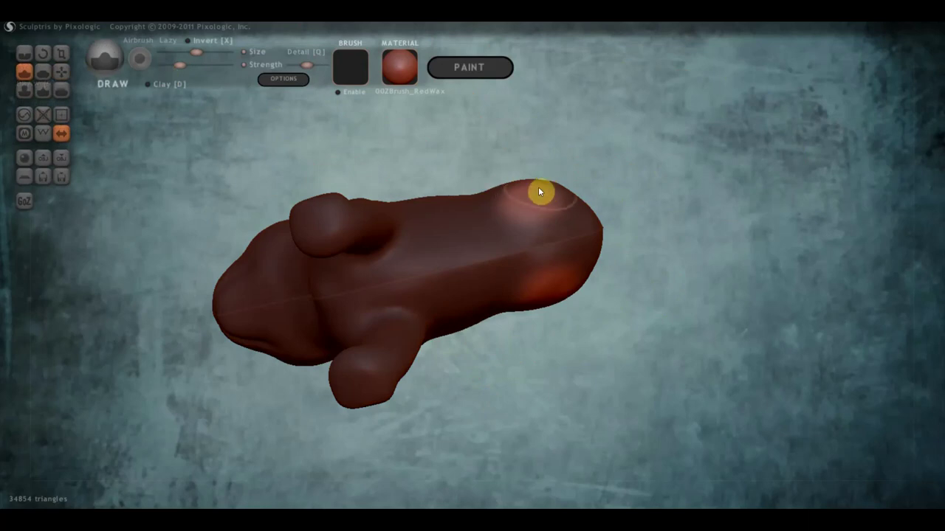
{"action": "mouse_move", "coordinate": [539, 192]}
{"action": "left_mouse_down"}
{"action": "mouse_move", "coordinate": [540, 219]}
{"action": "mouse_move", "coordinate": [536, 184]}
{"action": "mouse_move", "coordinate": [519, 213]}
{"action": "mouse_move", "coordinate": [548, 194]}
{"action": "mouse_move", "coordinate": [542, 184]}
{"action": "mouse_move", "coordinate": [560, 274]}
{"action": "mouse_move", "coordinate": [575, 293]}
{"action": "mouse_move", "coordinate": [611, 214]}
{"action": "mouse_move", "coordinate": [552, 205]}
{"action": "mouse_move", "coordinate": [502, 289]}
{"action": "mouse_move", "coordinate": [529, 289]}
{"action": "mouse_move", "coordinate": [506, 247]}
{"action": "mouse_move", "coordinate": [513, 271]}
{"action": "left_mouse_up"}
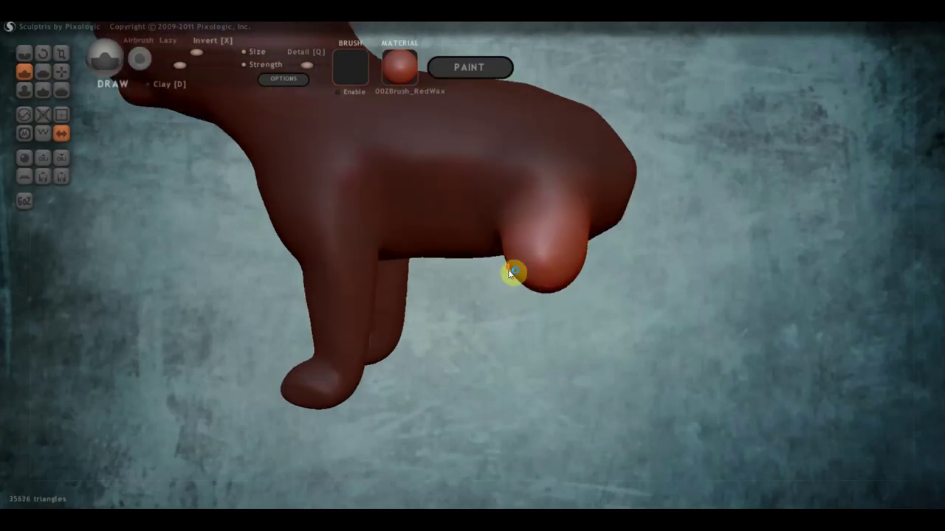
With the wireframe shown, enlarge the two rear bulges using Draw strokes from several angles
{"action": "left_click", "coordinate": [43, 133]}
{"action": "scroll", "coordinate": [649, 243], "scroll_direction": "up", "scroll_amount": 3}
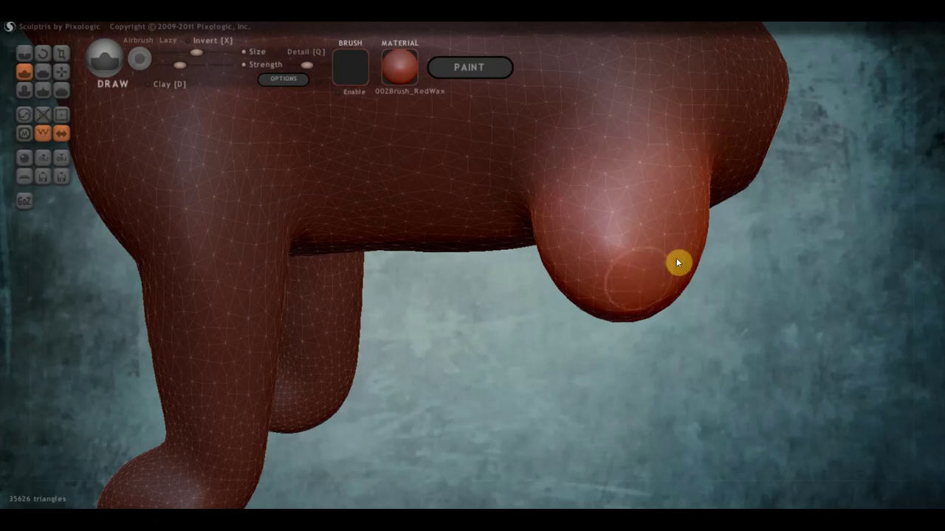
{"action": "mouse_move", "coordinate": [676, 260]}
{"action": "right_mouse_down"}
{"action": "mouse_move", "coordinate": [443, 244]}
{"action": "mouse_move", "coordinate": [450, 234]}
{"action": "right_mouse_up"}
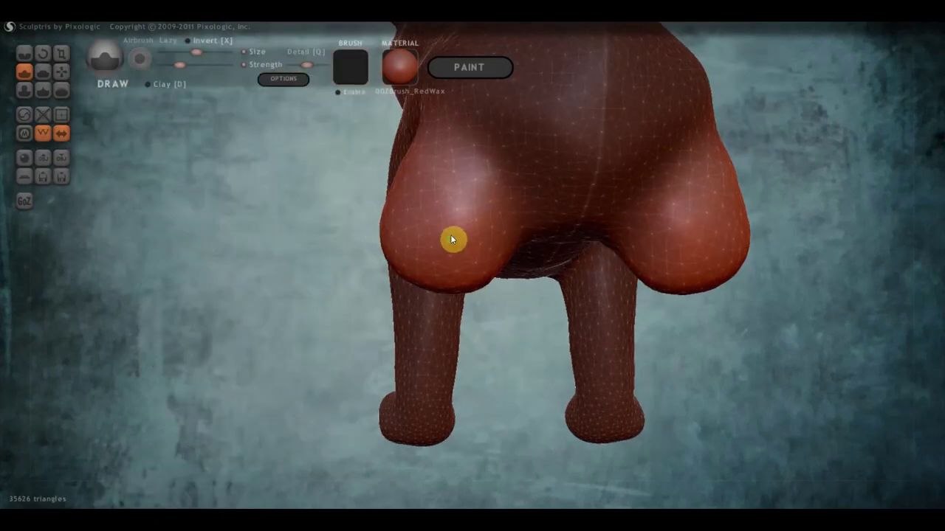
{"action": "left_click_drag", "start_coordinate": [450, 234], "coordinate": [459, 288]}
{"action": "right_click_drag", "start_coordinate": [459, 288], "coordinate": [657, 272]}
{"action": "left_click_drag", "start_coordinate": [527, 232], "coordinate": [578, 299]}
{"action": "mouse_move", "coordinate": [577, 299]}
{"action": "right_mouse_down"}
{"action": "mouse_move", "coordinate": [631, 201]}
{"action": "mouse_move", "coordinate": [544, 238]}
{"action": "right_mouse_up"}
{"action": "mouse_move", "coordinate": [544, 238]}
{"action": "left_mouse_down"}
{"action": "mouse_move", "coordinate": [588, 278]}
{"action": "mouse_move", "coordinate": [603, 310]}
{"action": "left_mouse_up"}
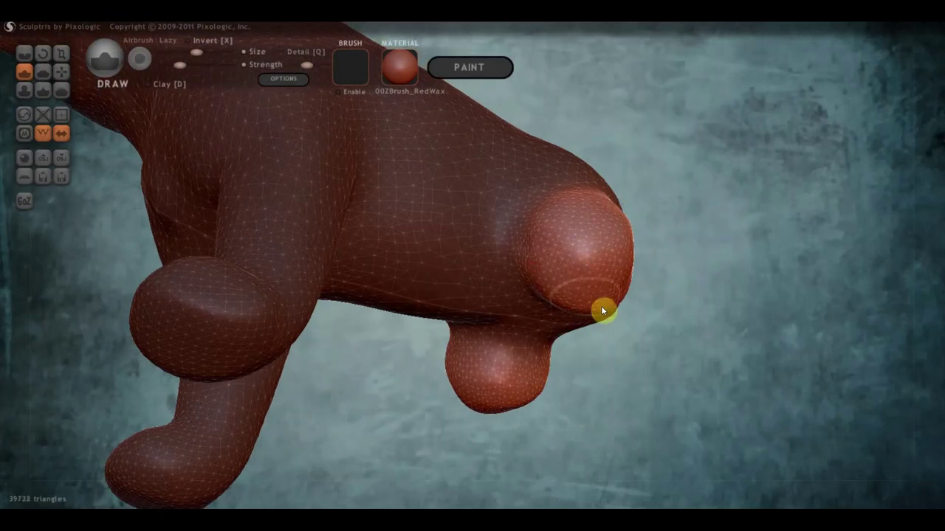
{"action": "mouse_move", "coordinate": [603, 310]}
{"action": "right_mouse_down"}
{"action": "mouse_move", "coordinate": [529, 364]}
{"action": "mouse_move", "coordinate": [617, 261]}
{"action": "right_mouse_up"}
{"action": "left_click_drag", "start_coordinate": [618, 261], "coordinate": [583, 271]}
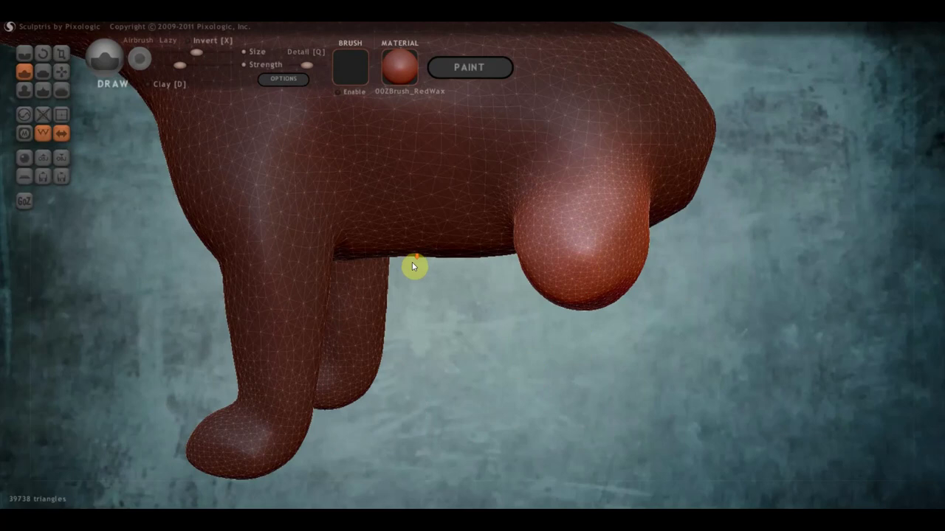
{"action": "right_click_drag", "start_coordinate": [412, 262], "coordinate": [370, 197]}
Hide the wireframe and pull the rear bulges down with Grab into long hind legs
{"action": "left_click", "coordinate": [42, 133]}
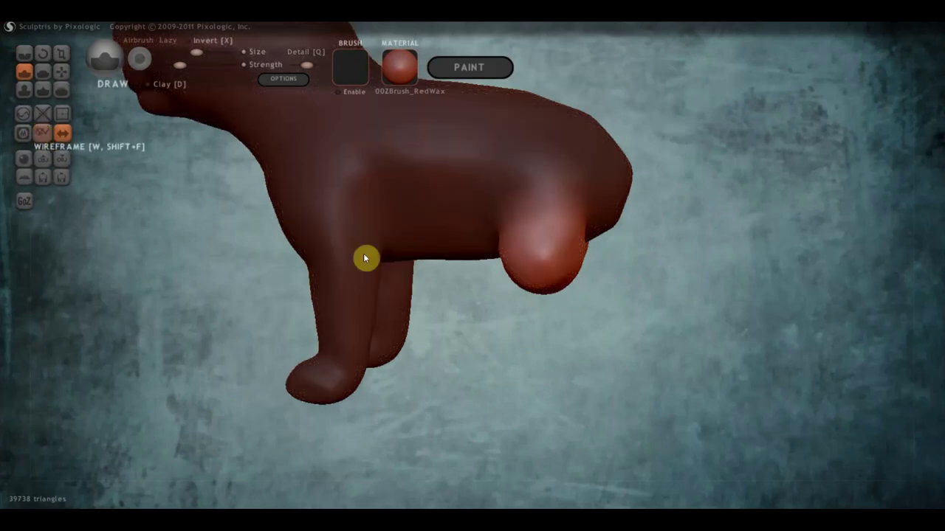
{"action": "right_click_drag", "start_coordinate": [363, 253], "coordinate": [526, 268]}
{"action": "left_click", "coordinate": [69, 72]}
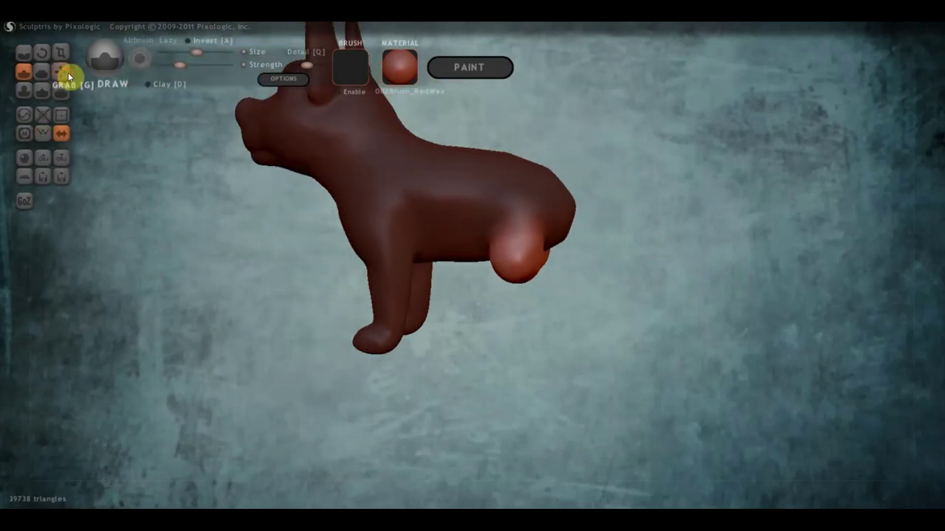
{"action": "right_click_drag", "start_coordinate": [523, 268], "coordinate": [514, 271]}
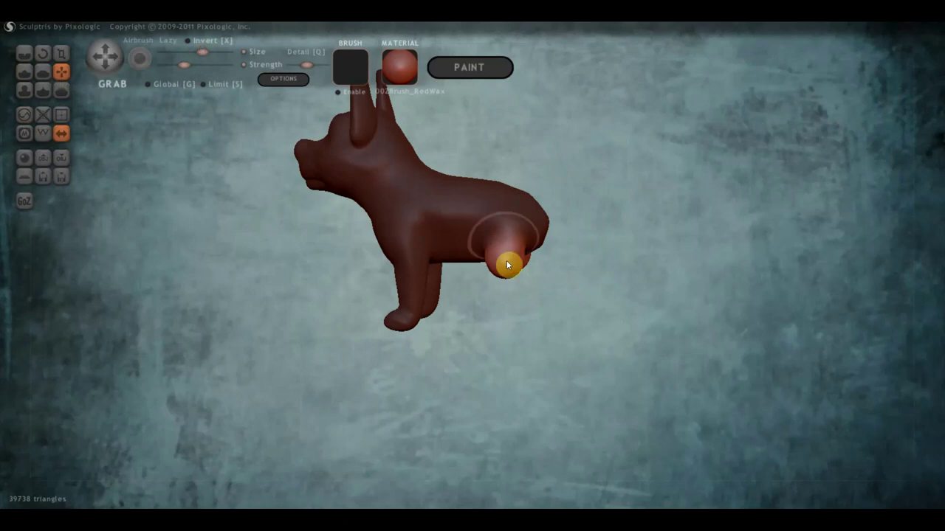
{"action": "right_click_drag", "start_coordinate": [506, 263], "coordinate": [506, 270]}
{"action": "left_click_drag", "start_coordinate": [506, 271], "coordinate": [514, 337]}
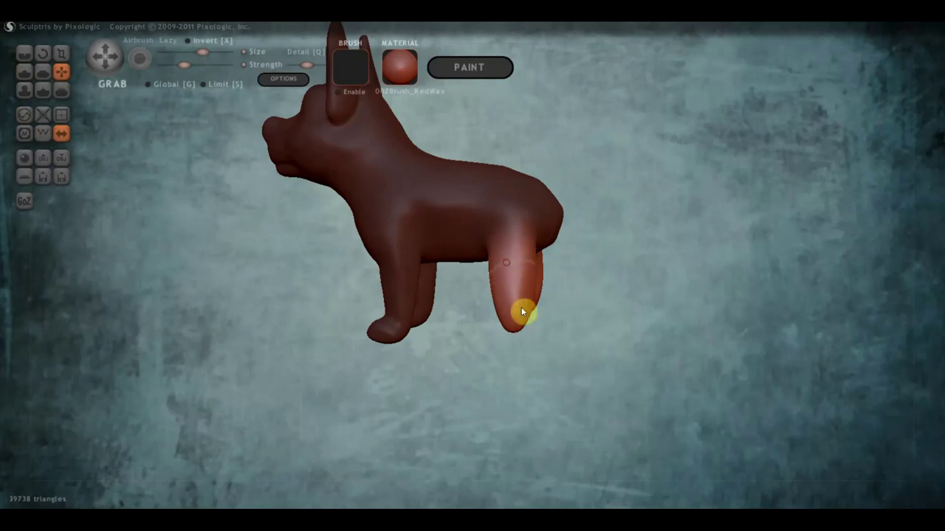
{"action": "mouse_move", "coordinate": [597, 322]}
{"action": "left_mouse_down"}
{"action": "mouse_move", "coordinate": [750, 322]}
{"action": "mouse_move", "coordinate": [571, 288]}
{"action": "mouse_move", "coordinate": [583, 228]}
{"action": "mouse_move", "coordinate": [518, 200]}
{"action": "mouse_move", "coordinate": [486, 321]}
{"action": "mouse_move", "coordinate": [493, 331]}
{"action": "mouse_move", "coordinate": [466, 325]}
{"action": "mouse_move", "coordinate": [458, 308]}
{"action": "mouse_move", "coordinate": [348, 305]}
{"action": "mouse_move", "coordinate": [352, 297]}
{"action": "left_mouse_up"}
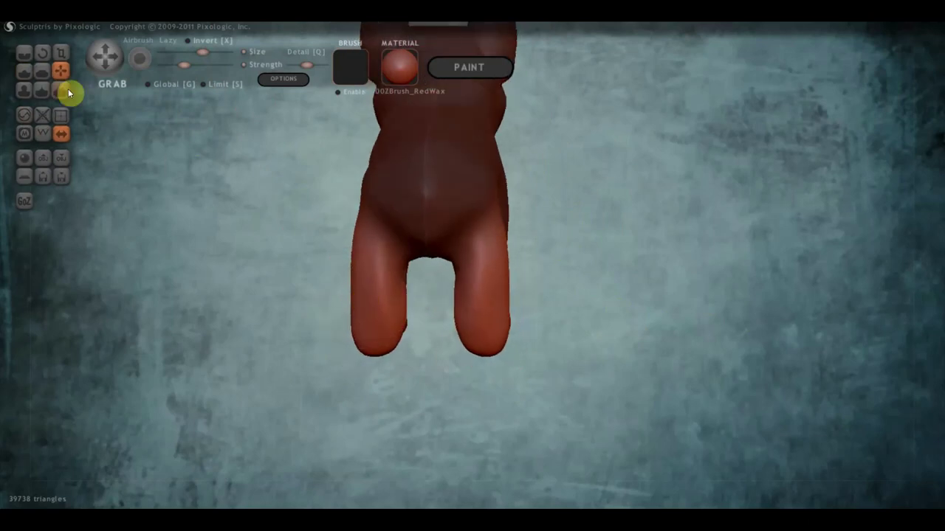
Flatten the hind legs' fronts, surfaces and body joins, checking them from side and front
{"action": "left_click", "coordinate": [43, 72]}
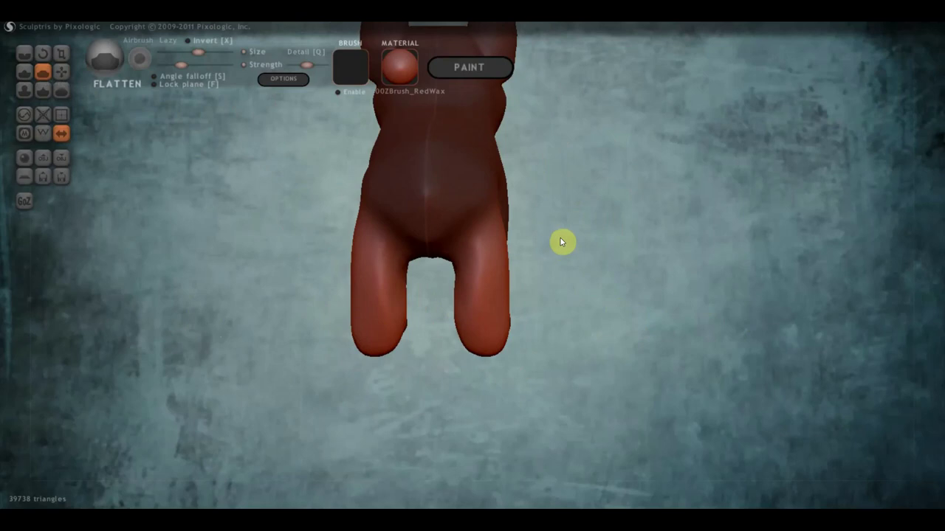
{"action": "mouse_move", "coordinate": [563, 241]}
{"action": "left_mouse_down"}
{"action": "mouse_move", "coordinate": [506, 268]}
{"action": "mouse_move", "coordinate": [466, 268]}
{"action": "mouse_move", "coordinate": [449, 346]}
{"action": "left_mouse_up"}
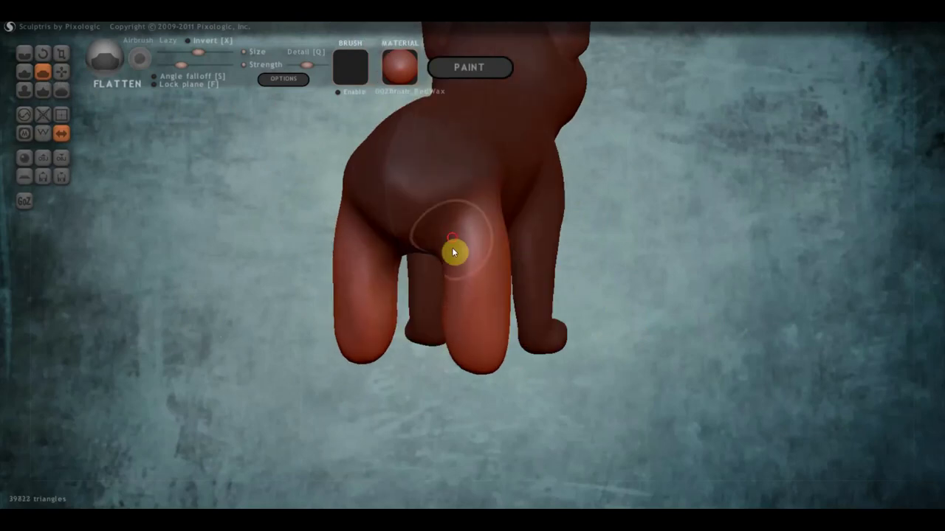
{"action": "left_click_drag", "start_coordinate": [455, 247], "coordinate": [464, 244]}
{"action": "left_click_drag", "start_coordinate": [470, 301], "coordinate": [369, 302]}
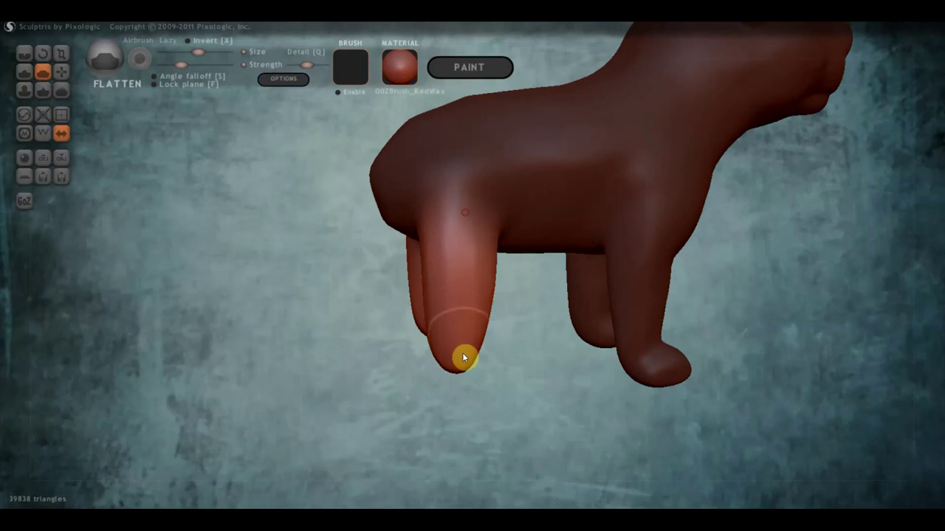
{"action": "left_click_drag", "start_coordinate": [489, 262], "coordinate": [441, 207]}
{"action": "left_click_drag", "start_coordinate": [458, 300], "coordinate": [362, 296]}
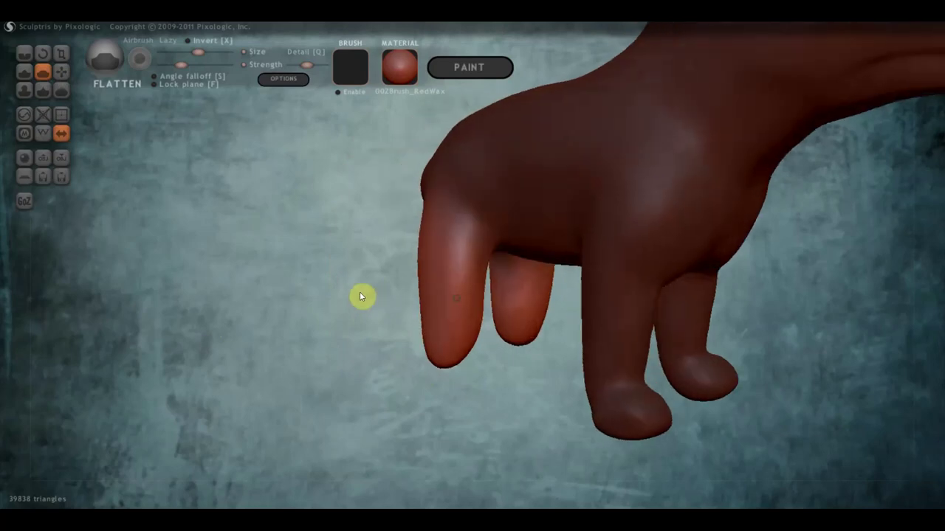
{"action": "mouse_move", "coordinate": [437, 235]}
{"action": "left_mouse_down"}
{"action": "mouse_move", "coordinate": [465, 250]}
{"action": "mouse_move", "coordinate": [465, 316]}
{"action": "mouse_move", "coordinate": [591, 301]}
{"action": "left_mouse_up"}
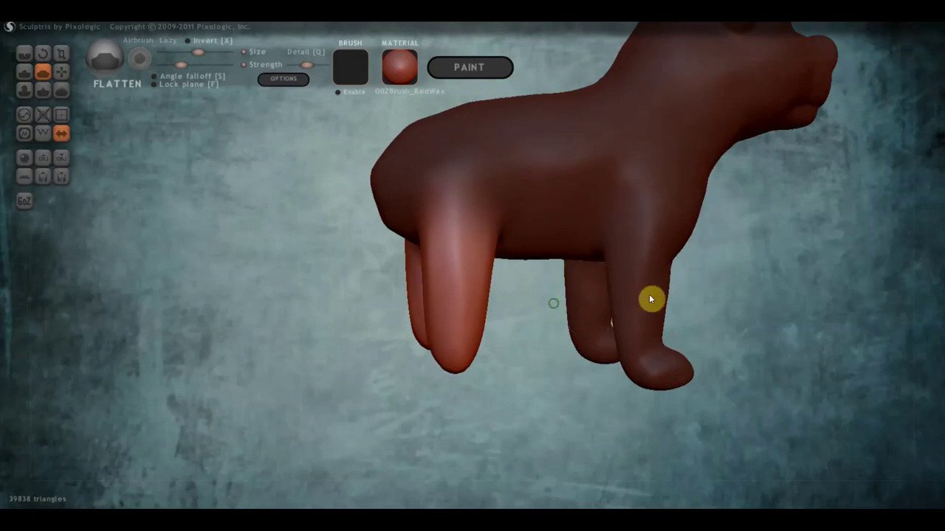
{"action": "left_click_drag", "start_coordinate": [649, 300], "coordinate": [761, 295]}
{"action": "mouse_move", "coordinate": [539, 313]}
{"action": "left_mouse_down"}
{"action": "mouse_move", "coordinate": [487, 284]}
{"action": "mouse_move", "coordinate": [481, 333]}
{"action": "mouse_move", "coordinate": [458, 348]}
{"action": "mouse_move", "coordinate": [477, 350]}
{"action": "mouse_move", "coordinate": [499, 258]}
{"action": "mouse_move", "coordinate": [510, 391]}
{"action": "mouse_move", "coordinate": [510, 322]}
{"action": "mouse_move", "coordinate": [490, 246]}
{"action": "mouse_move", "coordinate": [508, 331]}
{"action": "mouse_move", "coordinate": [521, 335]}
{"action": "mouse_move", "coordinate": [156, 338]}
{"action": "left_mouse_up"}
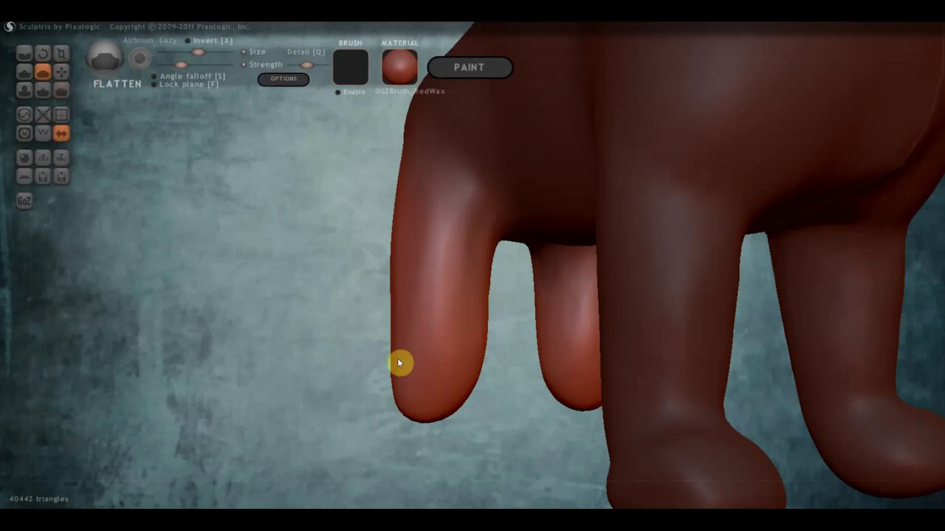
Build up the hind leg tips with Draw, including from below, to start rounded paws
{"action": "left_click", "coordinate": [24, 71]}
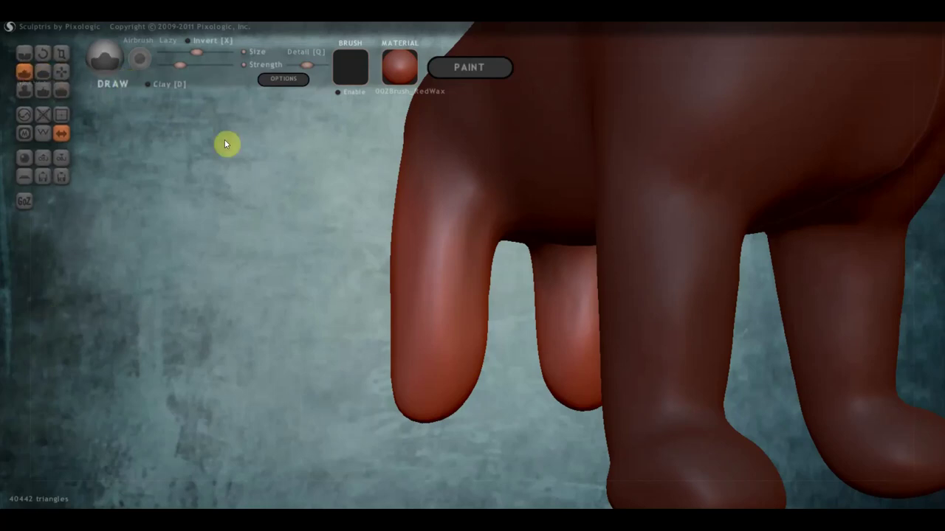
{"action": "mouse_move", "coordinate": [462, 388]}
{"action": "right_mouse_down"}
{"action": "mouse_move", "coordinate": [431, 369]}
{"action": "mouse_move", "coordinate": [439, 376]}
{"action": "right_mouse_up"}
{"action": "mouse_move", "coordinate": [438, 375]}
{"action": "left_mouse_down"}
{"action": "mouse_move", "coordinate": [496, 375]}
{"action": "mouse_move", "coordinate": [461, 371]}
{"action": "mouse_move", "coordinate": [488, 342]}
{"action": "left_mouse_up"}
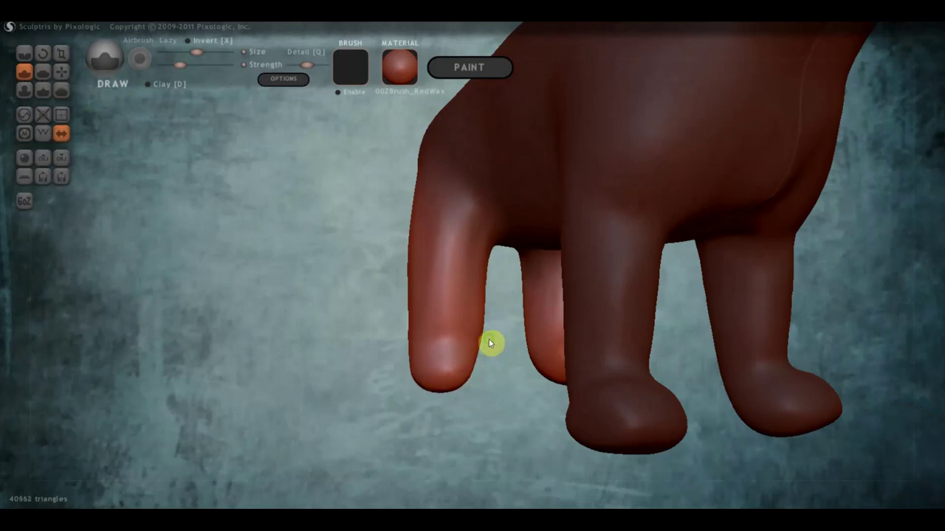
{"action": "mouse_move", "coordinate": [489, 342]}
{"action": "right_mouse_down"}
{"action": "mouse_move", "coordinate": [455, 247]}
{"action": "mouse_move", "coordinate": [509, 380]}
{"action": "mouse_move", "coordinate": [445, 331]}
{"action": "mouse_move", "coordinate": [602, 431]}
{"action": "right_mouse_up"}
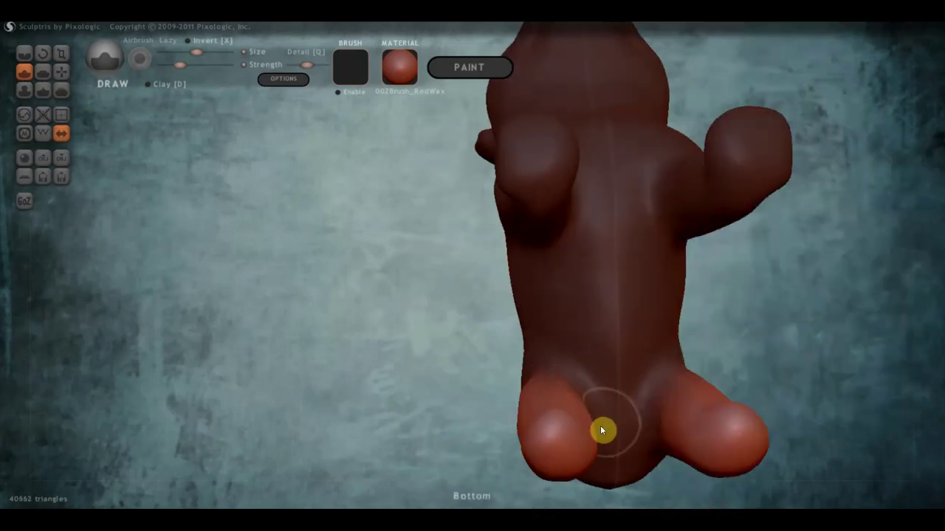
{"action": "mouse_move", "coordinate": [601, 430]}
{"action": "left_mouse_down"}
{"action": "mouse_move", "coordinate": [593, 436]}
{"action": "mouse_move", "coordinate": [582, 421]}
{"action": "mouse_move", "coordinate": [588, 428]}
{"action": "mouse_move", "coordinate": [556, 430]}
{"action": "mouse_move", "coordinate": [578, 448]}
{"action": "mouse_move", "coordinate": [590, 419]}
{"action": "mouse_move", "coordinate": [538, 435]}
{"action": "mouse_move", "coordinate": [590, 433]}
{"action": "mouse_move", "coordinate": [553, 440]}
{"action": "mouse_move", "coordinate": [594, 392]}
{"action": "left_mouse_up"}
{"action": "mouse_move", "coordinate": [594, 392]}
{"action": "right_mouse_down"}
{"action": "mouse_move", "coordinate": [667, 500]}
{"action": "mouse_move", "coordinate": [715, 497]}
{"action": "mouse_move", "coordinate": [481, 365]}
{"action": "mouse_move", "coordinate": [519, 377]}
{"action": "right_mouse_up"}
Shape the hind leg tip into a paw with Grab and dismiss the pop-up notifications
{"action": "left_click", "coordinate": [61, 72]}
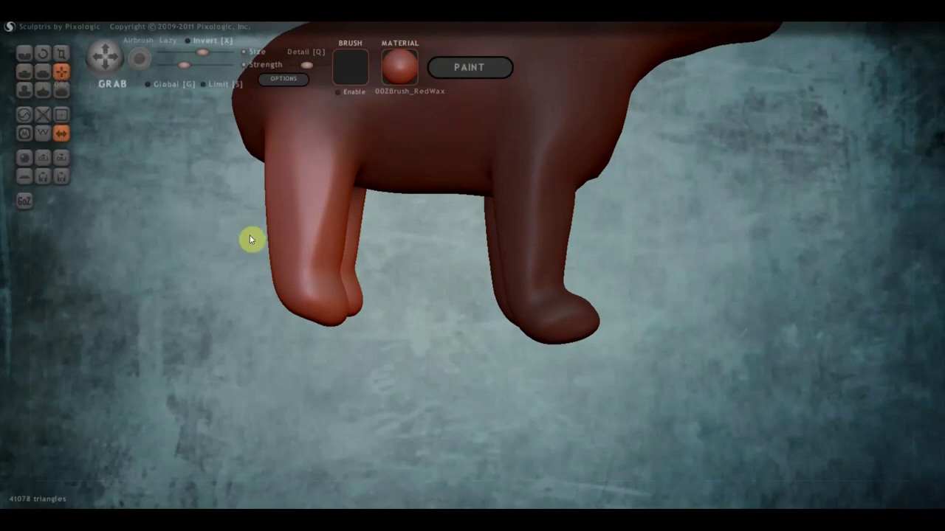
{"action": "mouse_move", "coordinate": [312, 294]}
{"action": "left_mouse_down"}
{"action": "mouse_move", "coordinate": [337, 310]}
{"action": "mouse_move", "coordinate": [386, 283]}
{"action": "mouse_move", "coordinate": [406, 303]}
{"action": "mouse_move", "coordinate": [355, 306]}
{"action": "mouse_move", "coordinate": [370, 286]}
{"action": "left_mouse_up"}
{"action": "mouse_move", "coordinate": [377, 285]}
{"action": "right_mouse_down"}
{"action": "mouse_move", "coordinate": [342, 288]}
{"action": "mouse_move", "coordinate": [651, 297]}
{"action": "mouse_move", "coordinate": [449, 274]}
{"action": "right_mouse_up"}
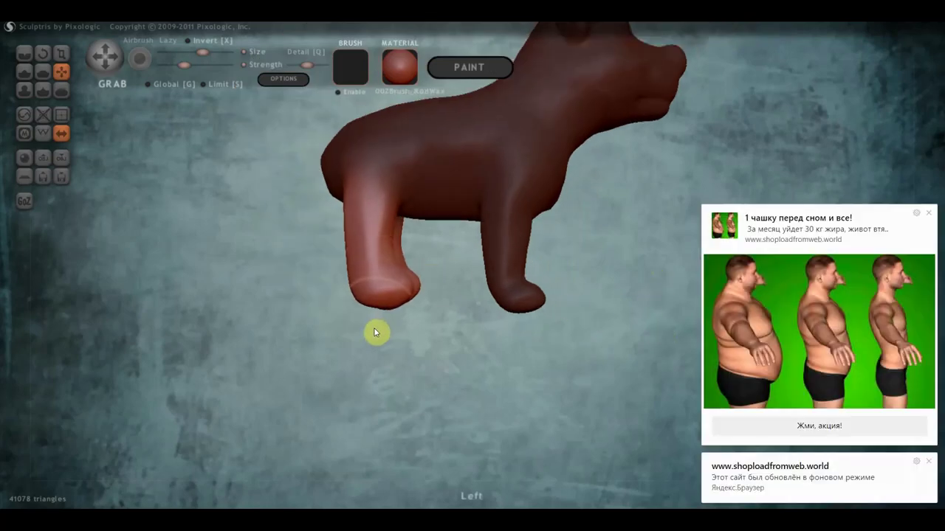
{"action": "left_click_drag", "start_coordinate": [374, 328], "coordinate": [371, 324]}
{"action": "left_click", "coordinate": [927, 214]}
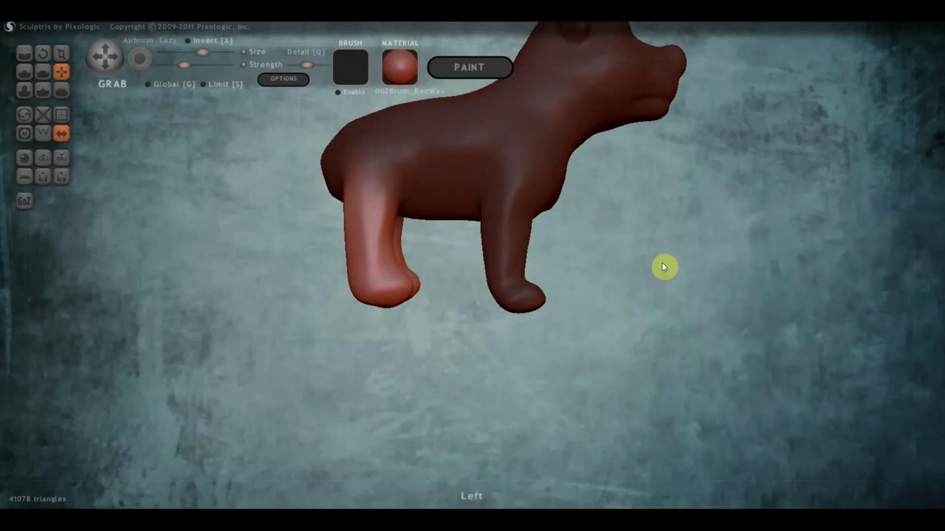
Pull the front foot slightly downward, then rotate the dog to check its other side
{"action": "middle_click_drag", "start_coordinate": [710, 262], "coordinate": [713, 332]}
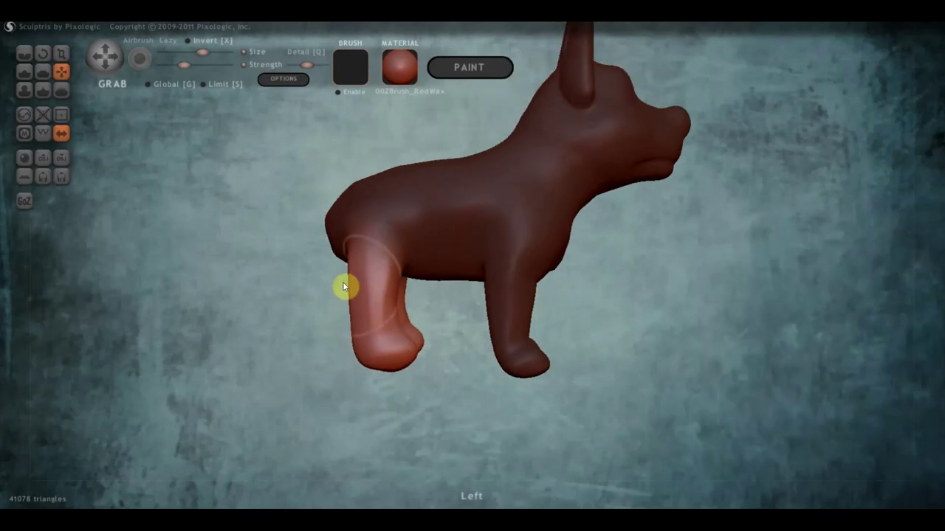
{"action": "scroll", "coordinate": [345, 286], "scroll_direction": "up", "scroll_amount": 2}
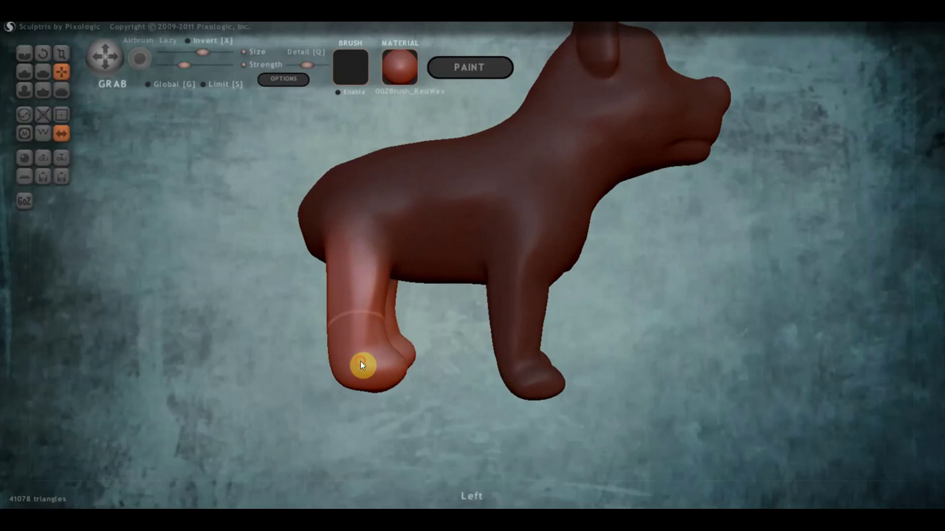
{"action": "left_click_drag", "start_coordinate": [362, 366], "coordinate": [363, 387]}
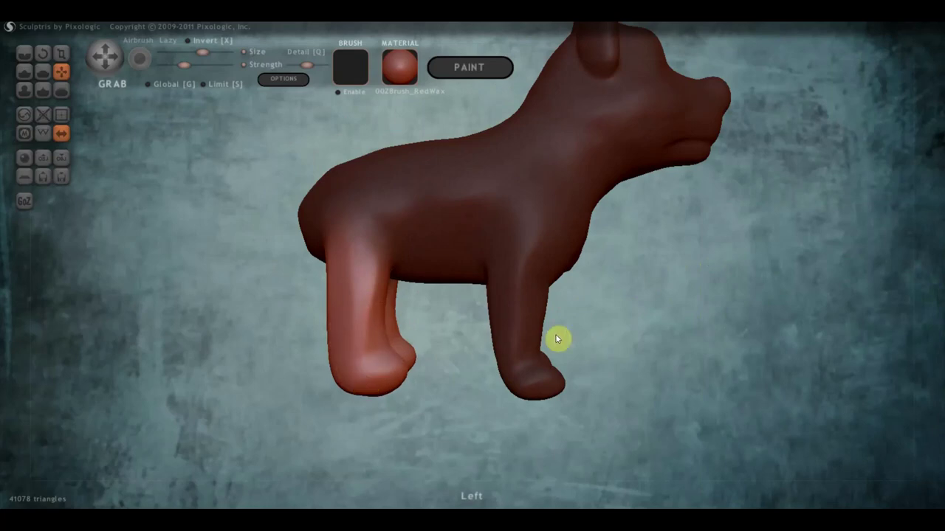
{"action": "mouse_move", "coordinate": [717, 316]}
{"action": "left_mouse_down"}
{"action": "mouse_move", "coordinate": [428, 357]}
{"action": "mouse_move", "coordinate": [728, 300]}
{"action": "mouse_move", "coordinate": [733, 270]}
{"action": "mouse_move", "coordinate": [552, 312]}
{"action": "mouse_move", "coordinate": [590, 337]}
{"action": "mouse_move", "coordinate": [578, 341]}
{"action": "left_mouse_up"}
{"action": "right_click_drag", "start_coordinate": [578, 341], "coordinate": [529, 328]}
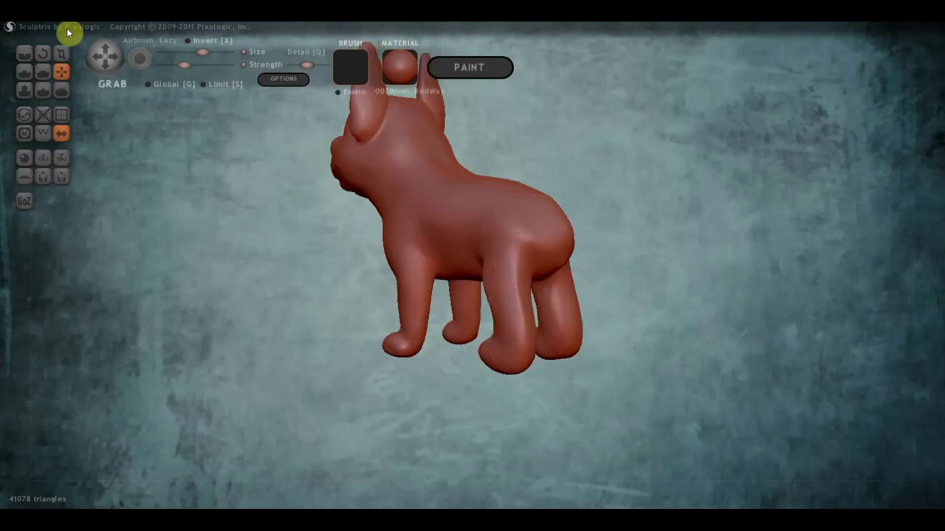
Flatten the dog's rump, checking it from behind and from the side
{"action": "left_click", "coordinate": [39, 71]}
{"action": "mouse_move", "coordinate": [573, 307]}
{"action": "right_mouse_down"}
{"action": "mouse_move", "coordinate": [512, 292]}
{"action": "mouse_move", "coordinate": [506, 270]}
{"action": "right_mouse_up"}
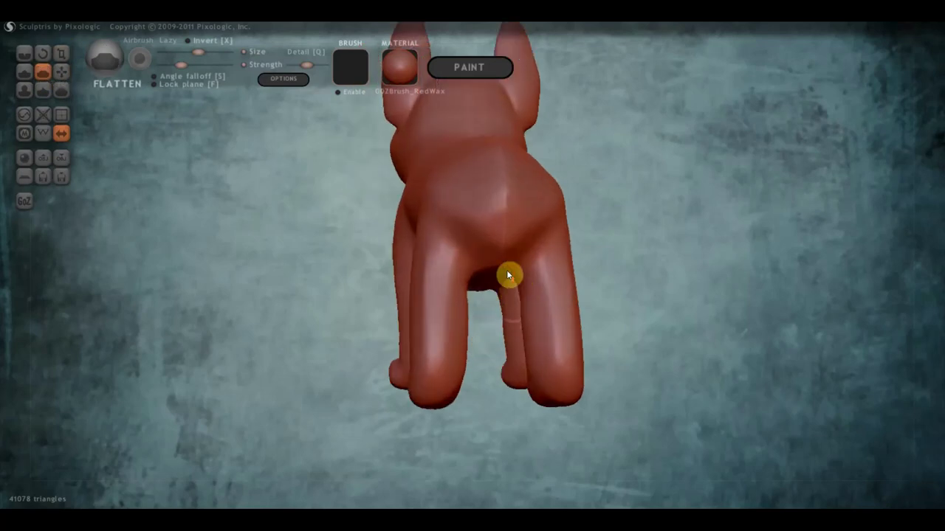
{"action": "mouse_move", "coordinate": [534, 233]}
{"action": "left_mouse_down"}
{"action": "mouse_move", "coordinate": [498, 196]}
{"action": "mouse_move", "coordinate": [483, 226]}
{"action": "mouse_move", "coordinate": [479, 175]}
{"action": "mouse_move", "coordinate": [494, 228]}
{"action": "mouse_move", "coordinate": [439, 211]}
{"action": "mouse_move", "coordinate": [467, 218]}
{"action": "left_mouse_up"}
{"action": "mouse_move", "coordinate": [466, 213]}
{"action": "right_mouse_down"}
{"action": "mouse_move", "coordinate": [517, 241]}
{"action": "mouse_move", "coordinate": [598, 238]}
{"action": "right_mouse_up"}
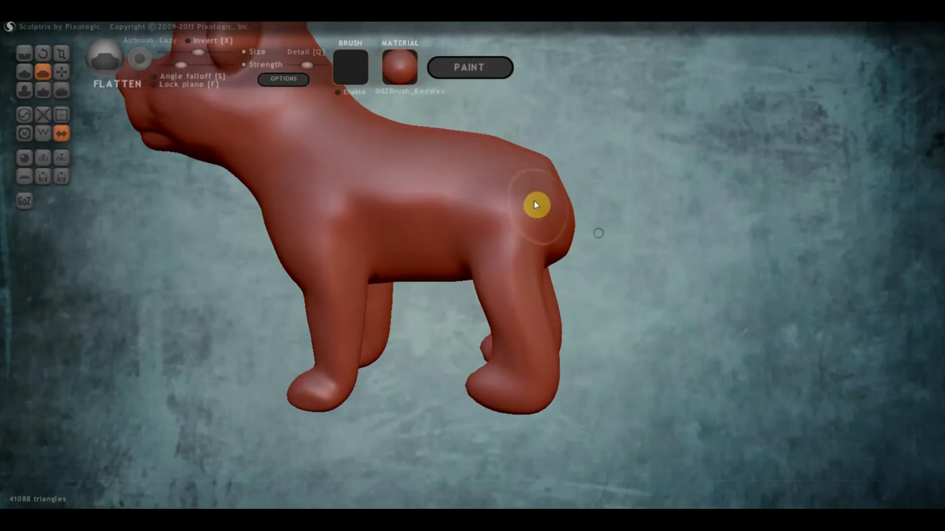
{"action": "left_click_drag", "start_coordinate": [536, 204], "coordinate": [530, 223]}
{"action": "mouse_move", "coordinate": [530, 222]}
{"action": "right_mouse_down"}
{"action": "mouse_move", "coordinate": [480, 203]}
{"action": "mouse_move", "coordinate": [526, 240]}
{"action": "right_mouse_up"}
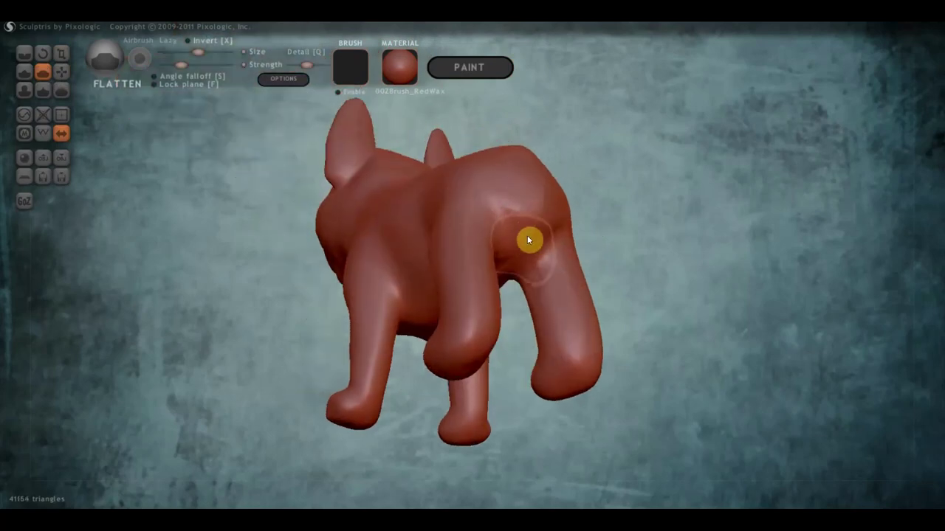
{"action": "mouse_move", "coordinate": [536, 228]}
{"action": "left_mouse_down"}
{"action": "mouse_move", "coordinate": [504, 211]}
{"action": "mouse_move", "coordinate": [539, 217]}
{"action": "mouse_move", "coordinate": [531, 204]}
{"action": "mouse_move", "coordinate": [538, 180]}
{"action": "left_mouse_up"}
{"action": "mouse_move", "coordinate": [570, 190]}
{"action": "right_mouse_down"}
{"action": "mouse_move", "coordinate": [643, 239]}
{"action": "mouse_move", "coordinate": [670, 225]}
{"action": "mouse_move", "coordinate": [618, 259]}
{"action": "mouse_move", "coordinate": [650, 308]}
{"action": "mouse_move", "coordinate": [522, 308]}
{"action": "mouse_move", "coordinate": [732, 310]}
{"action": "mouse_move", "coordinate": [525, 310]}
{"action": "right_mouse_up"}
{"action": "scroll", "coordinate": [633, 311], "scroll_direction": "up", "scroll_amount": 2}
{"action": "scroll", "coordinate": [672, 303], "scroll_direction": "down", "scroll_amount": 1}
{"action": "scroll", "coordinate": [465, 281], "scroll_direction": "up", "scroll_amount": 2}
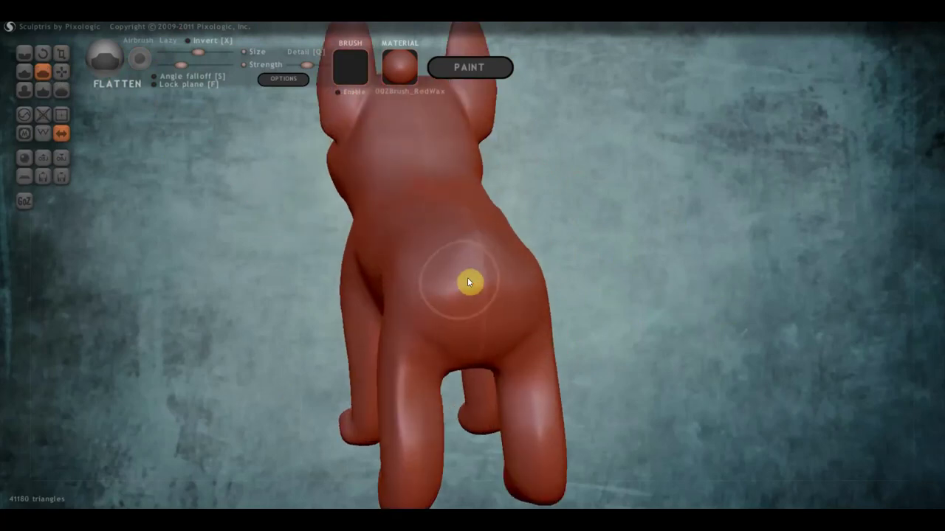
Mask a round patch on the back and invert the mask so only it stays editable
{"action": "key", "text": "m"}
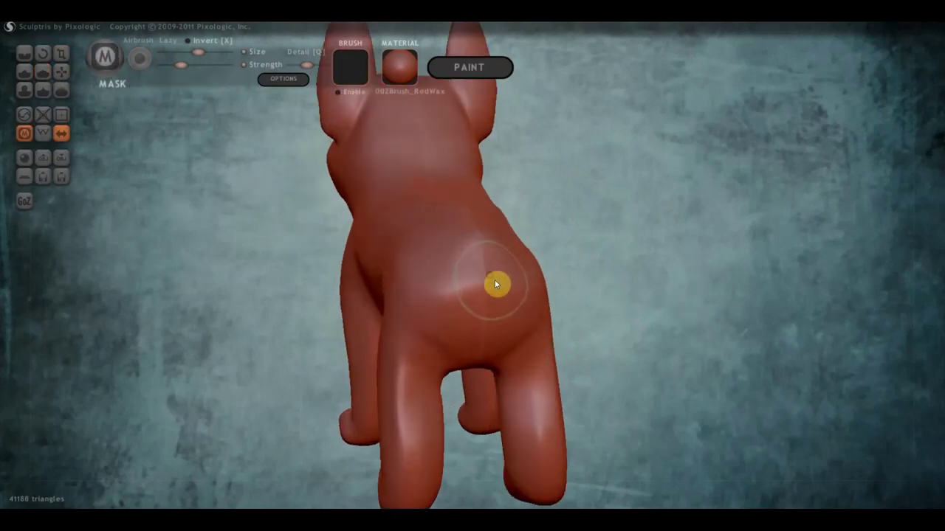
{"action": "mouse_move", "coordinate": [485, 298]}
{"action": "left_mouse_down"}
{"action": "mouse_move", "coordinate": [492, 284]}
{"action": "mouse_move", "coordinate": [500, 295]}
{"action": "left_mouse_up"}
{"action": "key", "text": "f"}
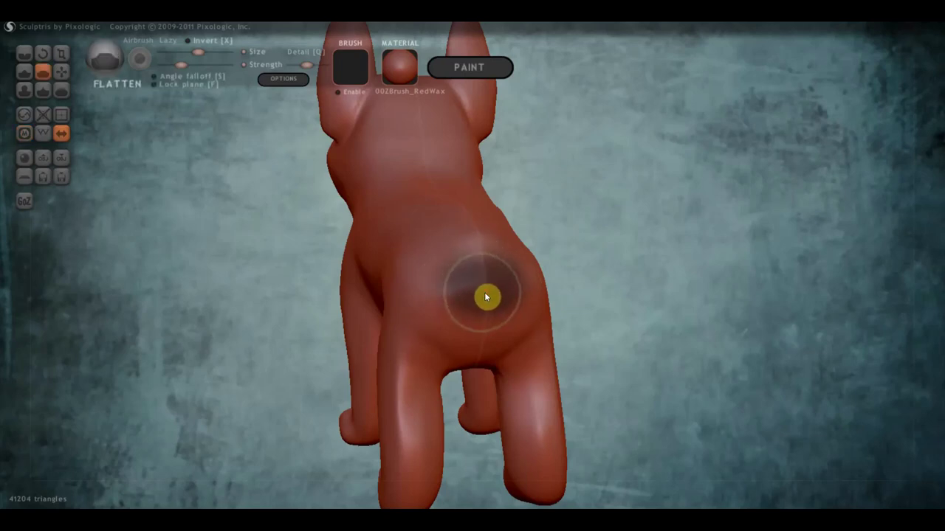
{"action": "mouse_move", "coordinate": [484, 292]}
{"action": "right_mouse_down"}
{"action": "mouse_move", "coordinate": [657, 295]}
{"action": "mouse_move", "coordinate": [625, 288]}
{"action": "right_mouse_up"}
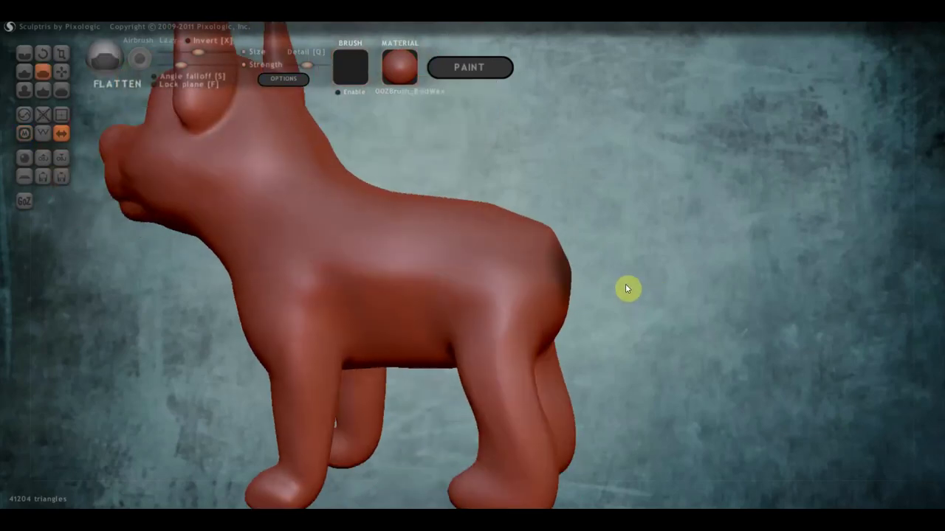
{"action": "left_click", "coordinate": [625, 289], "text": "ctrl"}
{"action": "mouse_move", "coordinate": [636, 253]}
{"action": "right_mouse_down"}
{"action": "mouse_move", "coordinate": [679, 249]}
{"action": "mouse_move", "coordinate": [573, 243]}
{"action": "right_mouse_up"}
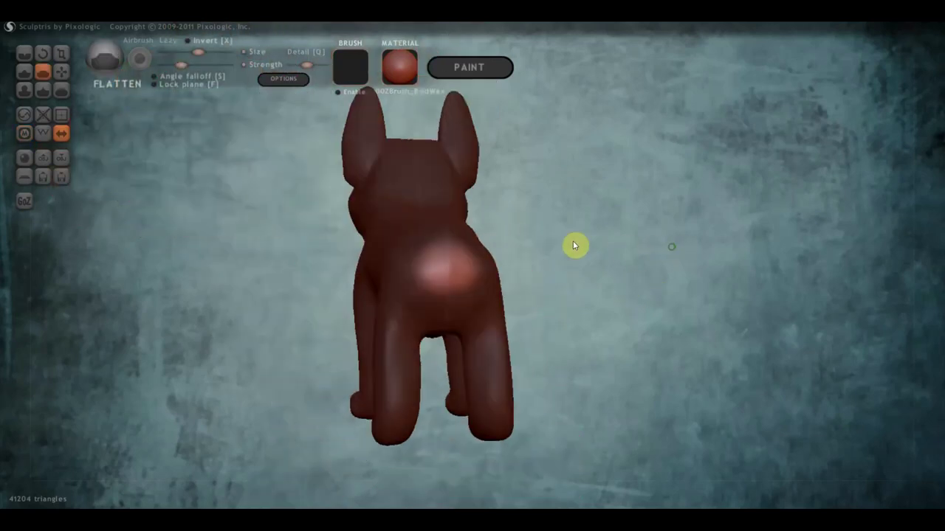
Build up a bump on the unmasked patch with Draw as the tail base
{"action": "left_click", "coordinate": [24, 74]}
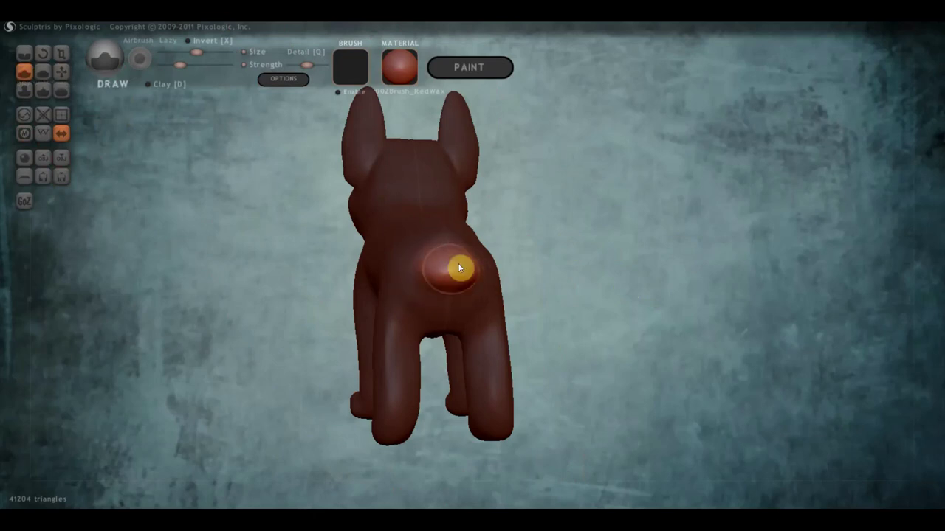
{"action": "right_click_drag", "start_coordinate": [457, 266], "coordinate": [420, 332]}
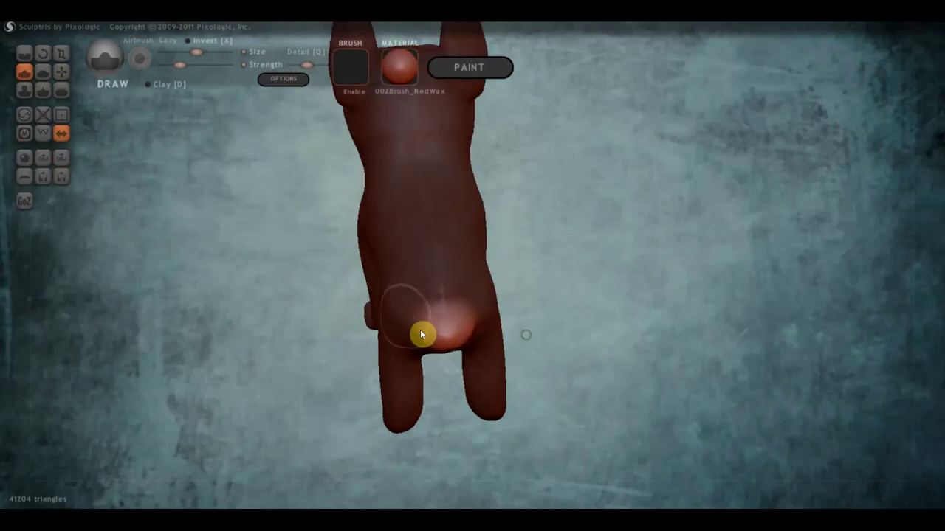
{"action": "left_click_drag", "start_coordinate": [470, 336], "coordinate": [456, 345]}
{"action": "mouse_move", "coordinate": [457, 346]}
{"action": "right_mouse_down"}
{"action": "mouse_move", "coordinate": [561, 319]}
{"action": "mouse_move", "coordinate": [580, 301]}
{"action": "right_mouse_up"}
Pull the bump out with Grab into a long pointed tail, checking it with wireframe
{"action": "left_click", "coordinate": [64, 71]}
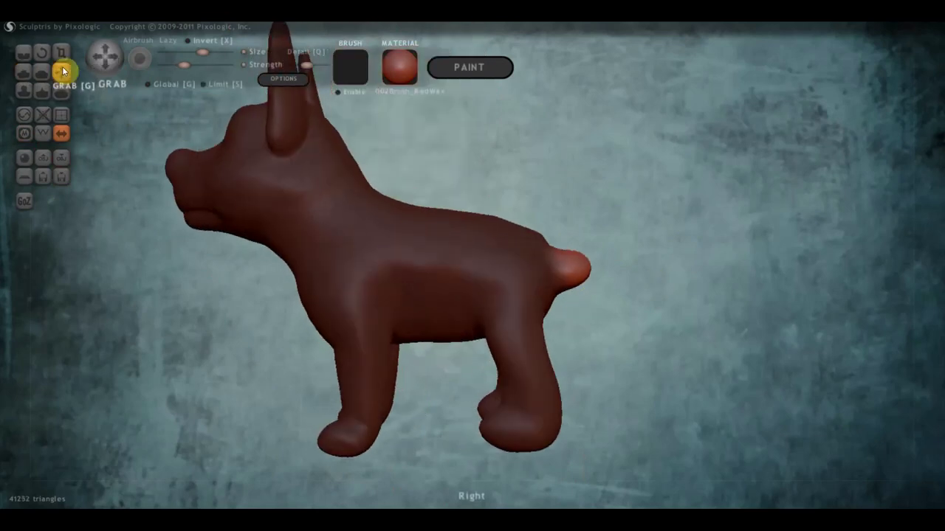
{"action": "left_click_drag", "start_coordinate": [580, 266], "coordinate": [694, 279]}
{"action": "mouse_move", "coordinate": [624, 274]}
{"action": "left_mouse_down"}
{"action": "mouse_move", "coordinate": [730, 277]}
{"action": "mouse_move", "coordinate": [554, 400]}
{"action": "mouse_move", "coordinate": [605, 238]}
{"action": "mouse_move", "coordinate": [491, 344]}
{"action": "mouse_move", "coordinate": [485, 312]}
{"action": "mouse_move", "coordinate": [436, 266]}
{"action": "left_mouse_up"}
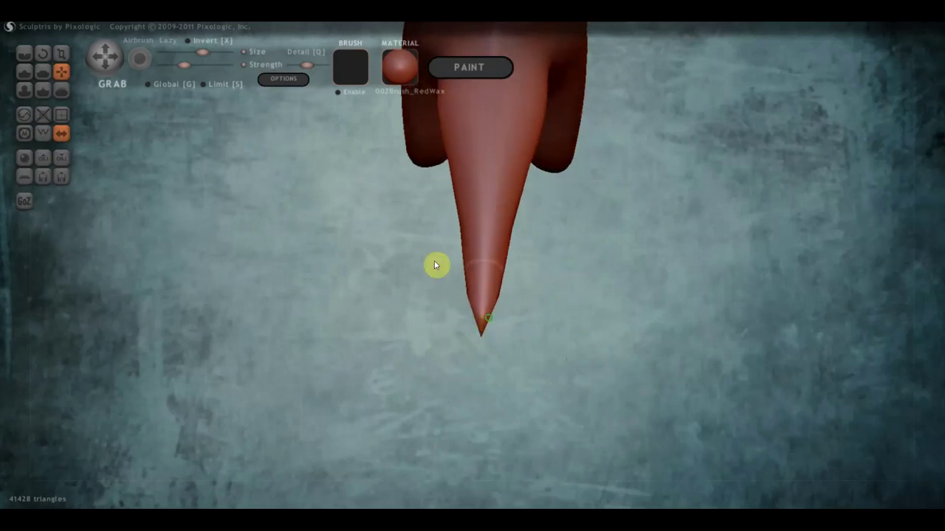
{"action": "left_click", "coordinate": [43, 134]}
{"action": "left_click_drag", "start_coordinate": [369, 284], "coordinate": [532, 295]}
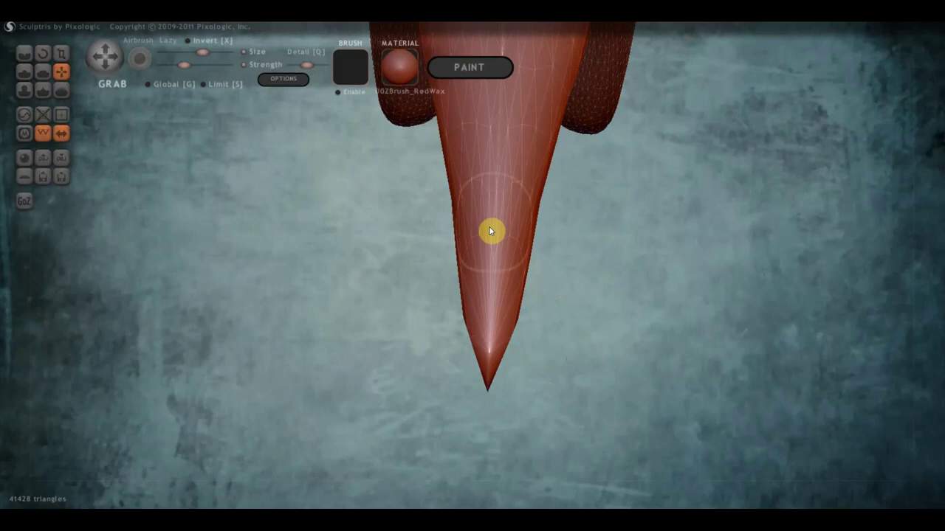
{"action": "mouse_move", "coordinate": [490, 231]}
{"action": "left_mouse_down"}
{"action": "mouse_move", "coordinate": [468, 184]}
{"action": "mouse_move", "coordinate": [490, 257]}
{"action": "mouse_move", "coordinate": [538, 254]}
{"action": "mouse_move", "coordinate": [476, 291]}
{"action": "left_mouse_up"}
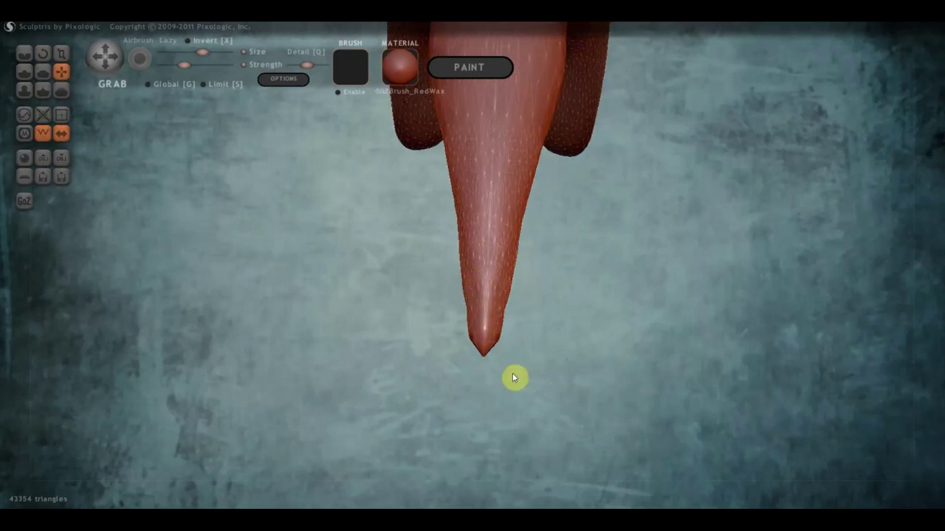
{"action": "mouse_move", "coordinate": [477, 326]}
{"action": "left_mouse_down"}
{"action": "mouse_move", "coordinate": [494, 312]}
{"action": "mouse_move", "coordinate": [473, 360]}
{"action": "left_mouse_up"}
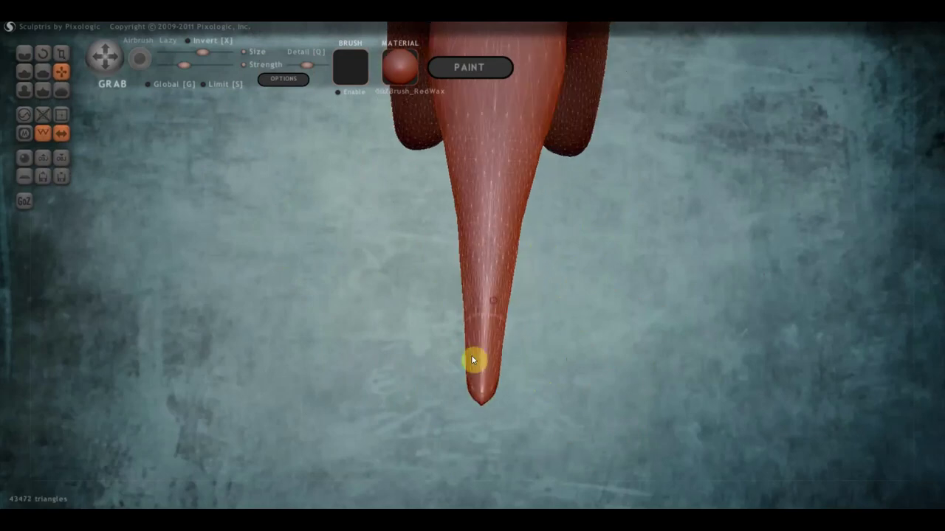
{"action": "left_click", "coordinate": [44, 73]}
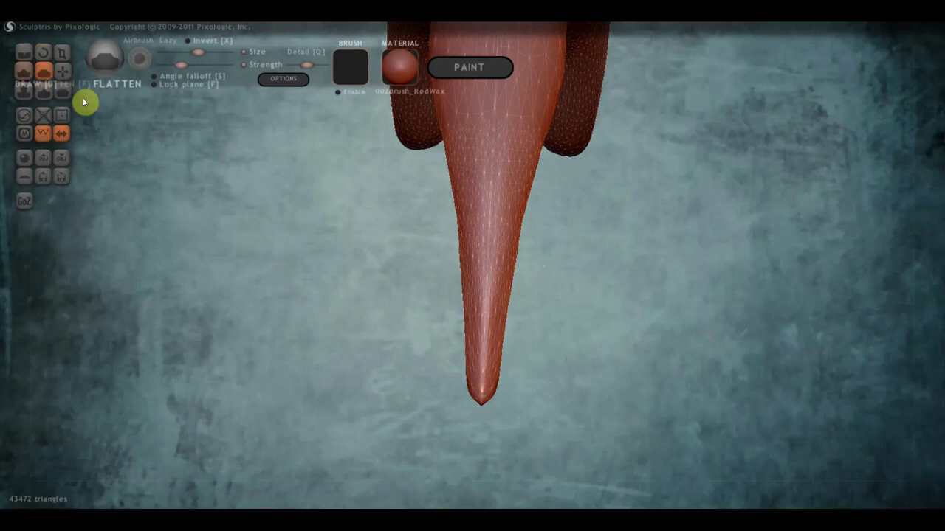
Flatten the tail and its base joint, then rotate to inspect the body and tail
{"action": "left_click_drag", "start_coordinate": [487, 293], "coordinate": [498, 238]}
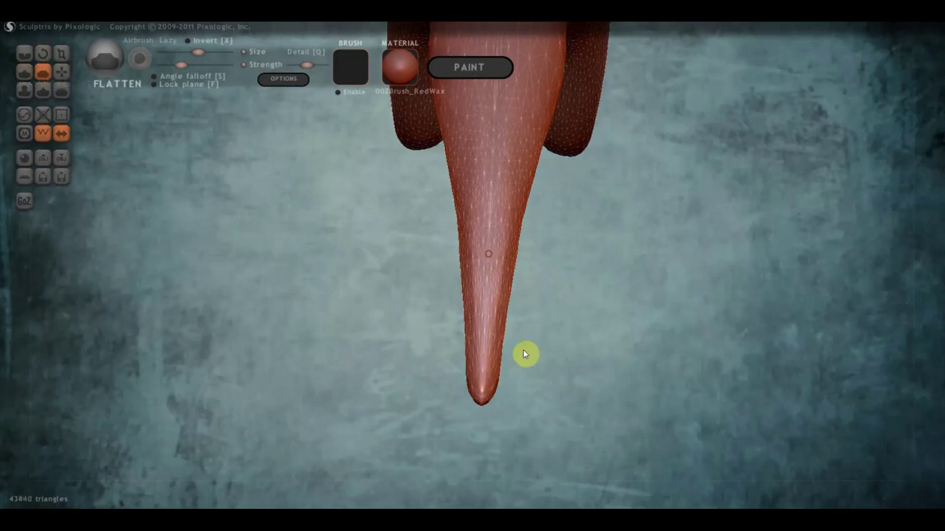
{"action": "mouse_move", "coordinate": [524, 354]}
{"action": "left_mouse_down"}
{"action": "mouse_move", "coordinate": [367, 320]}
{"action": "mouse_move", "coordinate": [623, 217]}
{"action": "mouse_move", "coordinate": [448, 268]}
{"action": "left_mouse_up"}
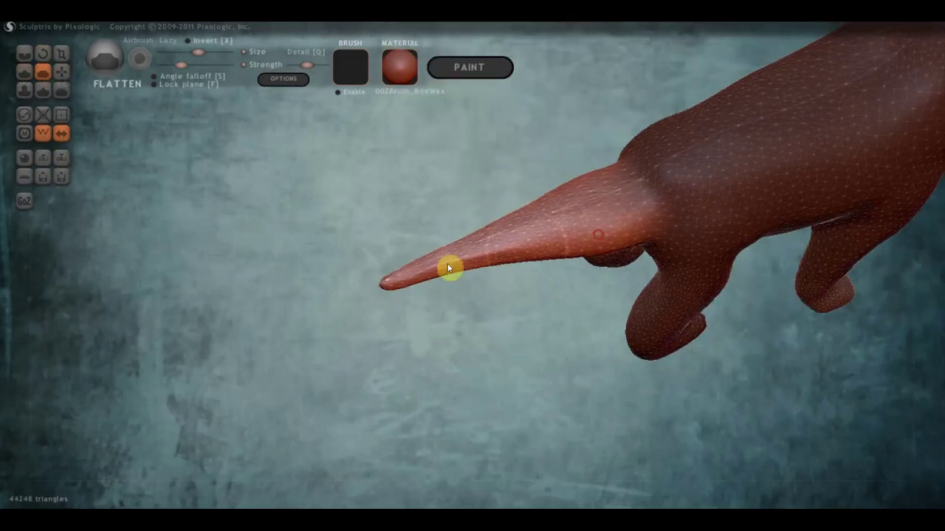
{"action": "mouse_move", "coordinate": [649, 236]}
{"action": "left_mouse_down"}
{"action": "mouse_move", "coordinate": [717, 228]}
{"action": "mouse_move", "coordinate": [622, 242]}
{"action": "left_mouse_up"}
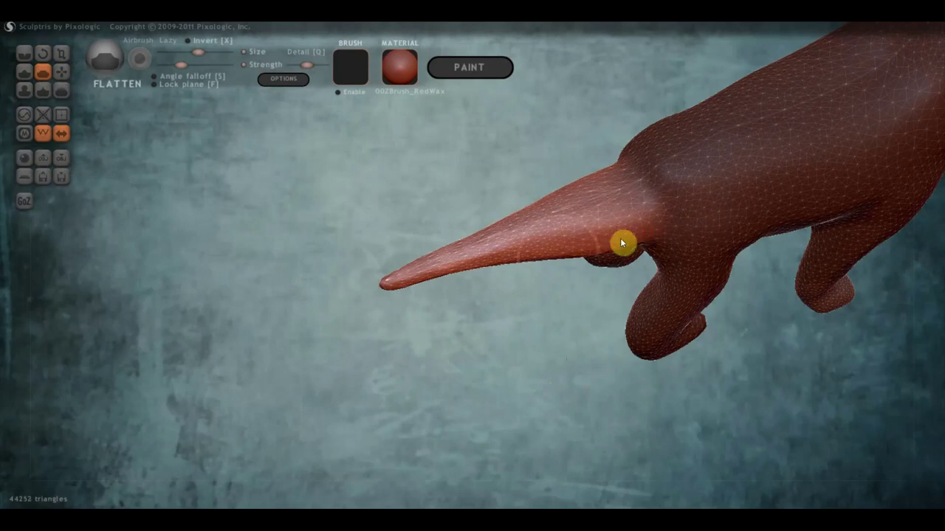
{"action": "mouse_move", "coordinate": [563, 246]}
{"action": "left_mouse_down"}
{"action": "mouse_move", "coordinate": [609, 257]}
{"action": "mouse_move", "coordinate": [525, 222]}
{"action": "left_mouse_up"}
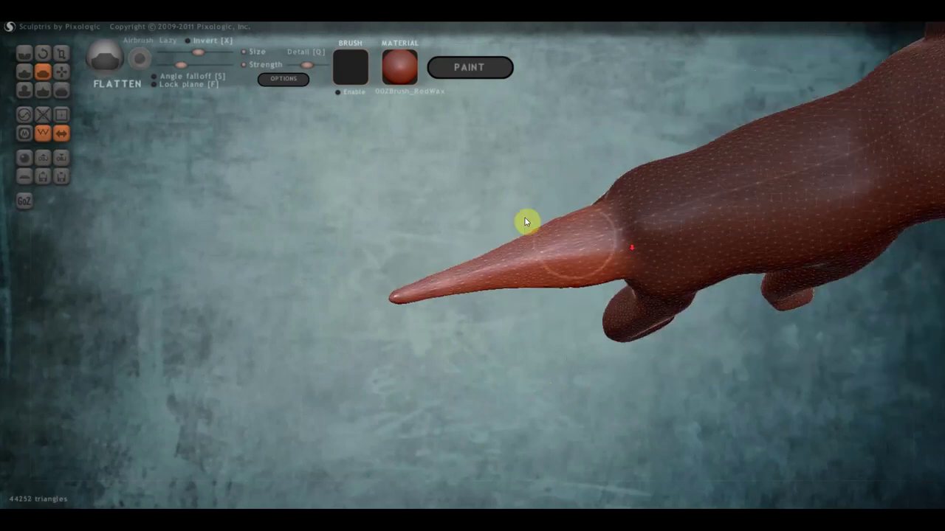
{"action": "left_click", "coordinate": [22, 71]}
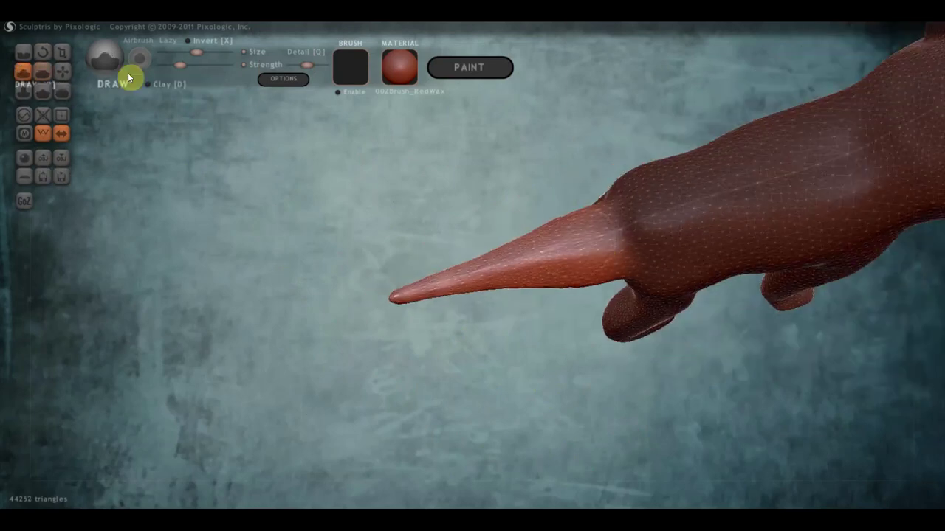
{"action": "mouse_move", "coordinate": [492, 175]}
{"action": "left_mouse_down"}
{"action": "mouse_move", "coordinate": [544, 266]}
{"action": "mouse_move", "coordinate": [509, 260]}
{"action": "mouse_move", "coordinate": [437, 281]}
{"action": "mouse_move", "coordinate": [492, 264]}
{"action": "mouse_move", "coordinate": [513, 283]}
{"action": "mouse_move", "coordinate": [426, 255]}
{"action": "mouse_move", "coordinate": [460, 273]}
{"action": "mouse_move", "coordinate": [416, 341]}
{"action": "mouse_move", "coordinate": [479, 274]}
{"action": "mouse_move", "coordinate": [464, 243]}
{"action": "left_mouse_up"}
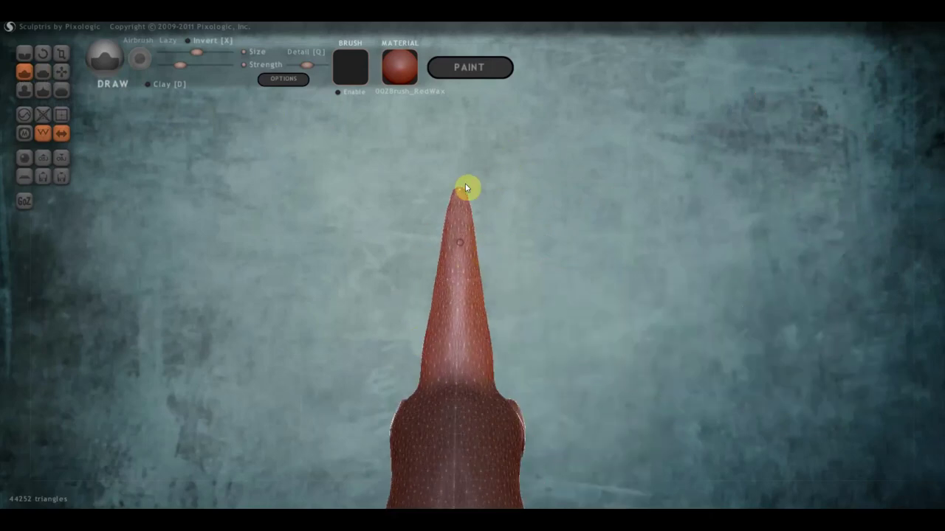
{"action": "mouse_move", "coordinate": [512, 194]}
{"action": "left_mouse_down"}
{"action": "mouse_move", "coordinate": [654, 170]}
{"action": "mouse_move", "coordinate": [492, 379]}
{"action": "left_mouse_up"}
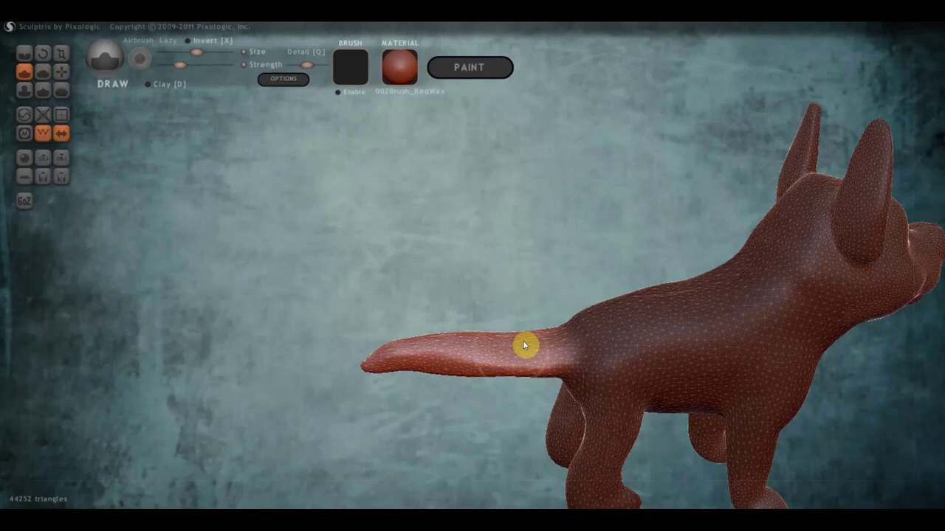
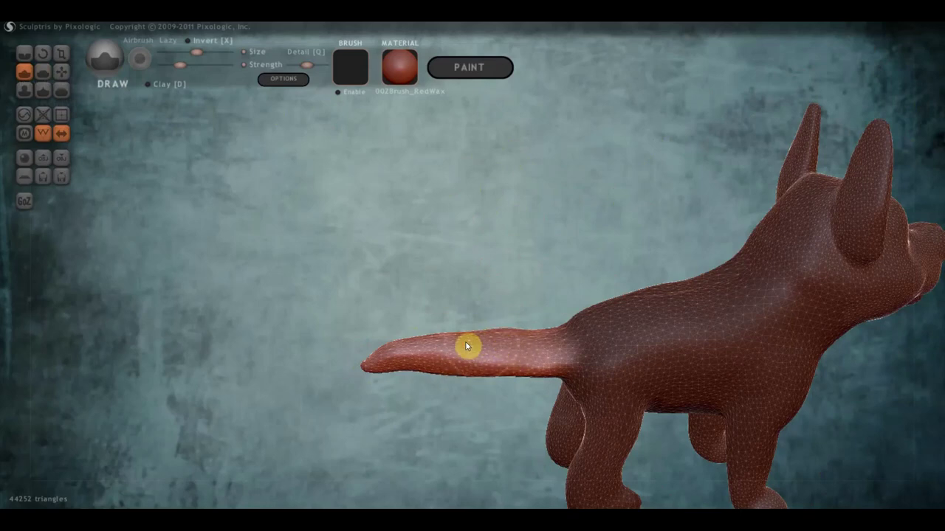
With the Flatten brush, flatten the side surface of the dog's tail
{"action": "right_click_drag", "start_coordinate": [465, 342], "coordinate": [472, 304]}
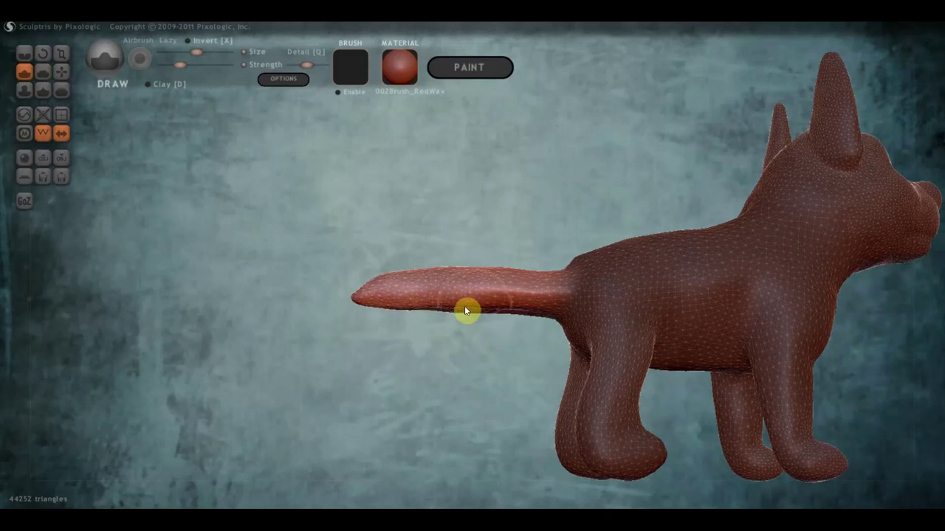
{"action": "left_click_drag", "start_coordinate": [468, 310], "coordinate": [462, 253]}
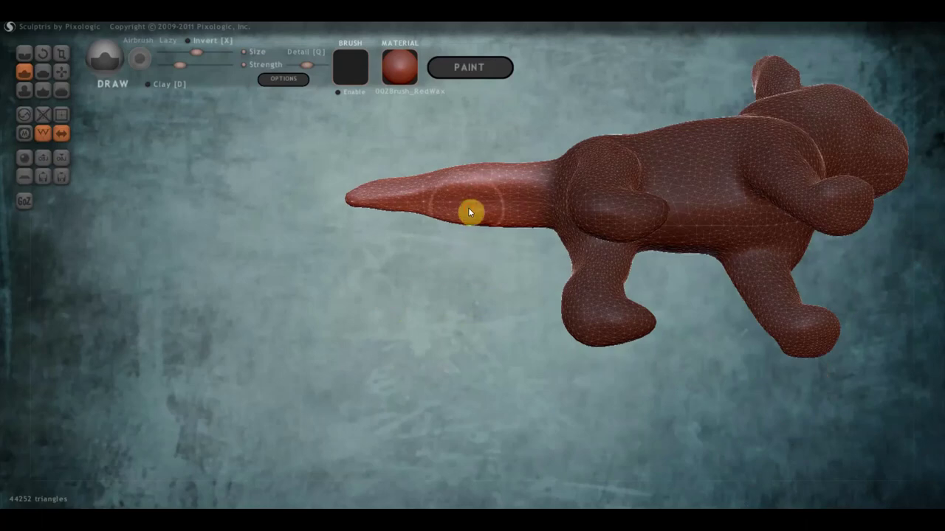
{"action": "mouse_move", "coordinate": [312, 219]}
{"action": "left_mouse_down"}
{"action": "mouse_move", "coordinate": [428, 233]}
{"action": "mouse_move", "coordinate": [497, 270]}
{"action": "mouse_move", "coordinate": [363, 276]}
{"action": "mouse_move", "coordinate": [436, 392]}
{"action": "mouse_move", "coordinate": [331, 371]}
{"action": "mouse_move", "coordinate": [414, 338]}
{"action": "left_mouse_up"}
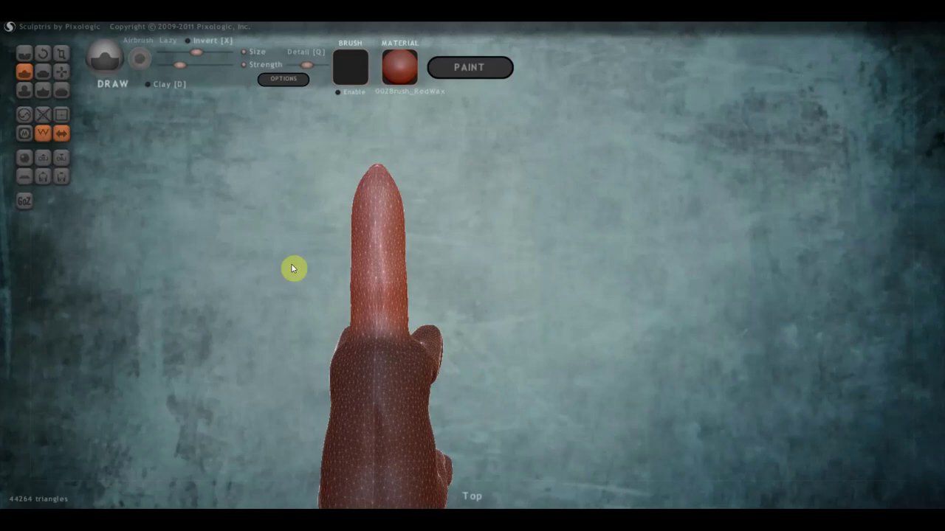
{"action": "left_click", "coordinate": [42, 71]}
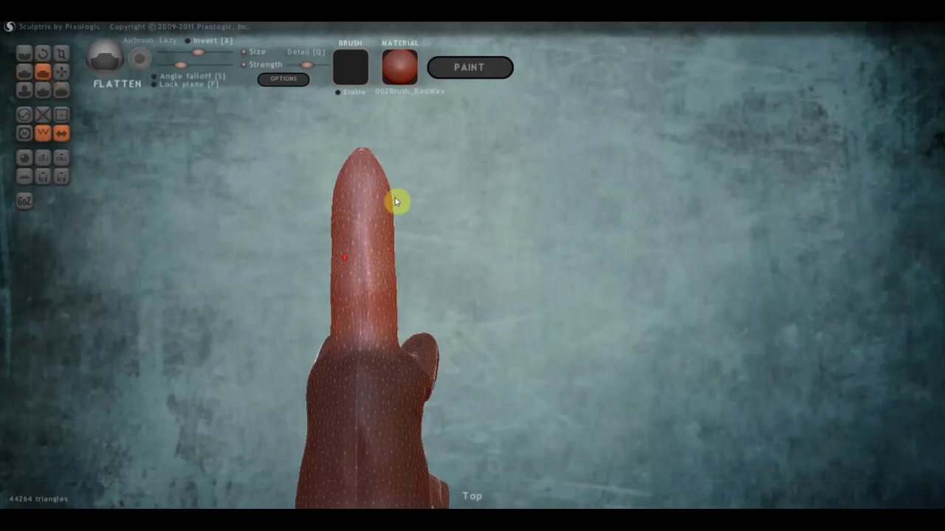
{"action": "left_click_drag", "start_coordinate": [357, 272], "coordinate": [237, 192]}
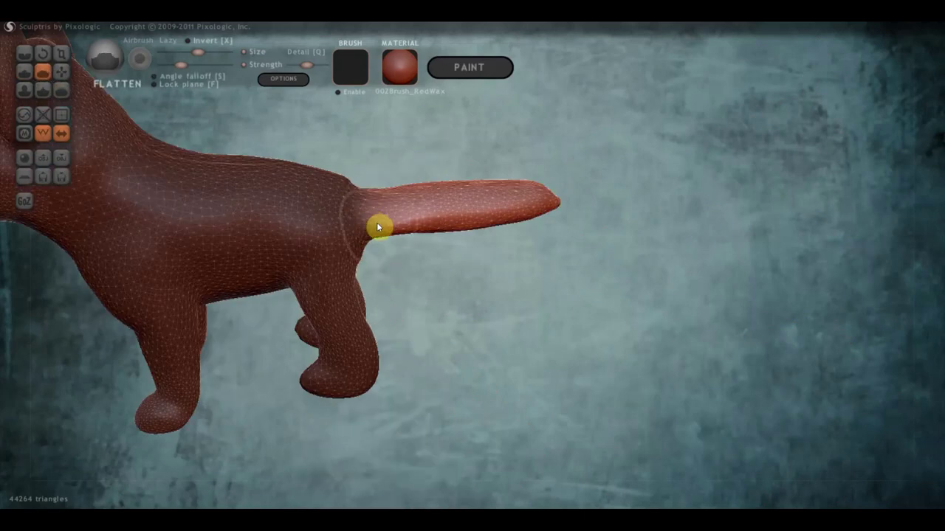
{"action": "mouse_move", "coordinate": [377, 226]}
{"action": "left_mouse_down"}
{"action": "mouse_move", "coordinate": [540, 215]}
{"action": "mouse_move", "coordinate": [487, 214]}
{"action": "left_mouse_up"}
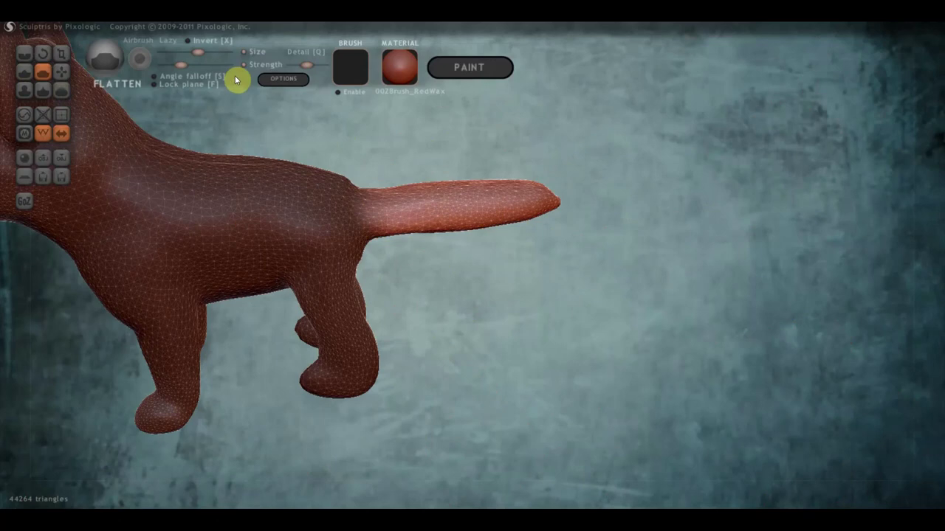
{"action": "mouse_move", "coordinate": [238, 80]}
{"action": "left_mouse_down"}
{"action": "mouse_move", "coordinate": [202, 200]}
{"action": "mouse_move", "coordinate": [567, 262]}
{"action": "left_mouse_up"}
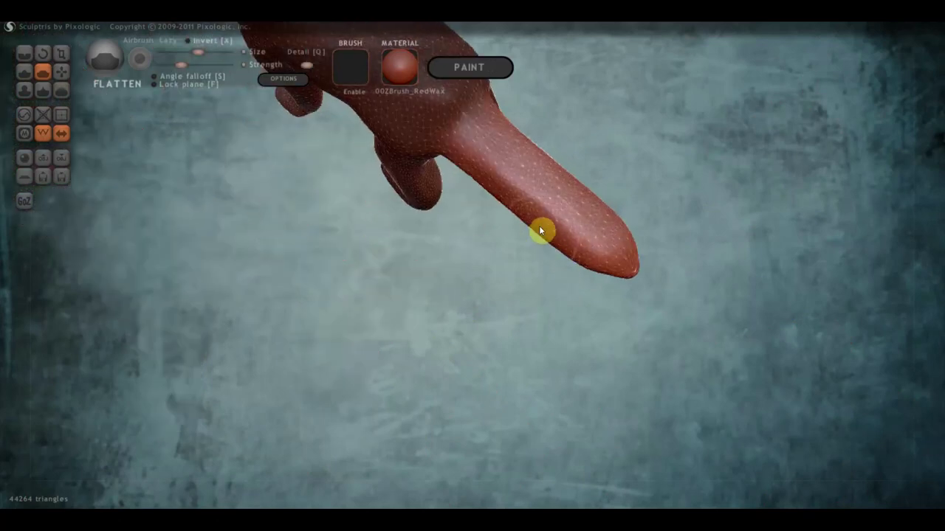
{"action": "mouse_move", "coordinate": [627, 283]}
{"action": "left_mouse_down"}
{"action": "mouse_move", "coordinate": [599, 205]}
{"action": "mouse_move", "coordinate": [659, 141]}
{"action": "left_mouse_up"}
Flatten the remaining bumps along the length of the tail
{"action": "scroll", "coordinate": [659, 141], "scroll_direction": "down", "scroll_amount": 1}
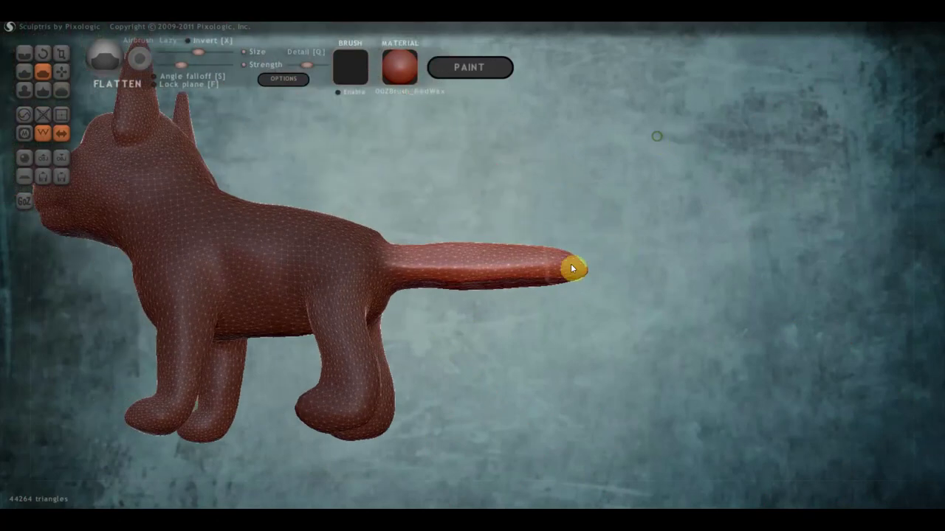
{"action": "scroll", "coordinate": [569, 270], "scroll_direction": "up", "scroll_amount": 3}
{"action": "scroll", "coordinate": [573, 258], "scroll_direction": "up", "scroll_amount": 1}
{"action": "mouse_move", "coordinate": [579, 274]}
{"action": "left_mouse_down"}
{"action": "mouse_move", "coordinate": [475, 265]}
{"action": "mouse_move", "coordinate": [568, 269]}
{"action": "left_mouse_up"}
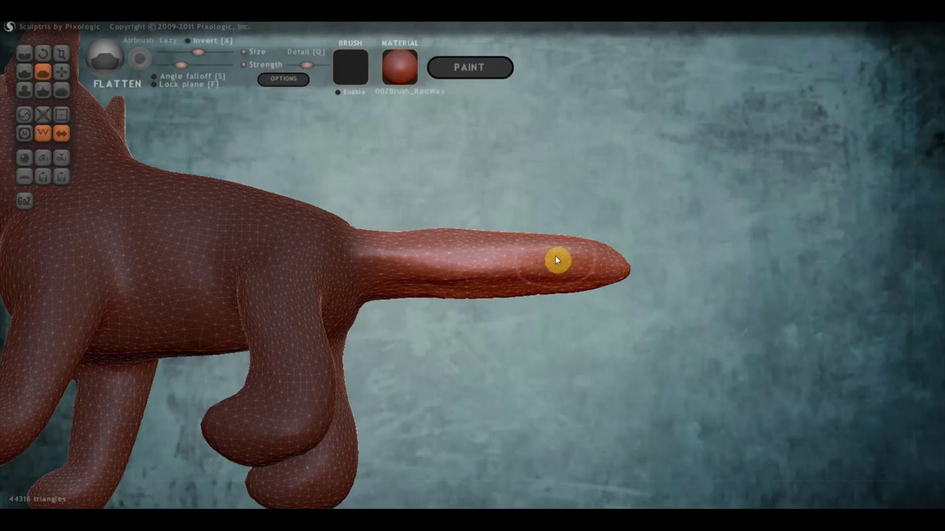
{"action": "right_click_drag", "start_coordinate": [592, 253], "coordinate": [584, 254]}
{"action": "left_click_drag", "start_coordinate": [413, 260], "coordinate": [432, 276]}
{"action": "left_click_drag", "start_coordinate": [598, 249], "coordinate": [520, 262]}
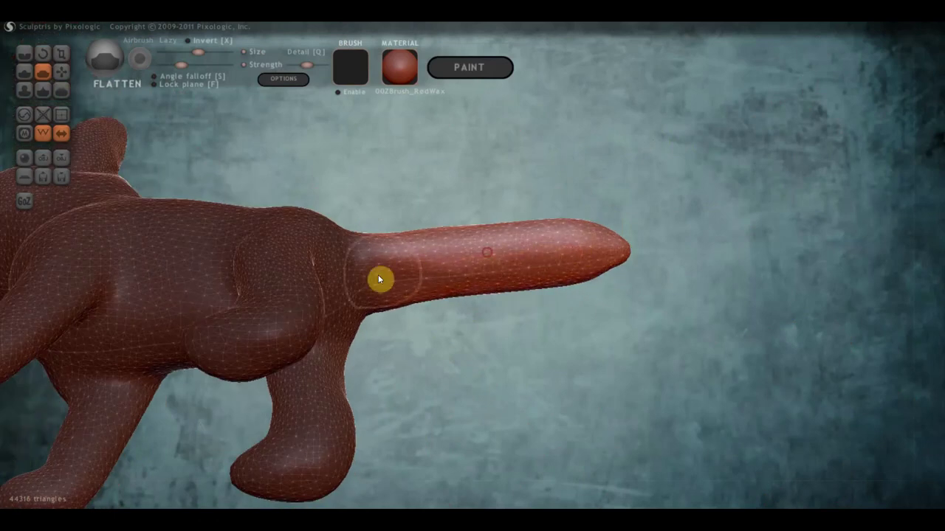
{"action": "mouse_move", "coordinate": [380, 278]}
{"action": "right_mouse_down"}
{"action": "mouse_move", "coordinate": [509, 291]}
{"action": "mouse_move", "coordinate": [538, 383]}
{"action": "mouse_move", "coordinate": [524, 336]}
{"action": "mouse_move", "coordinate": [525, 364]}
{"action": "right_mouse_up"}
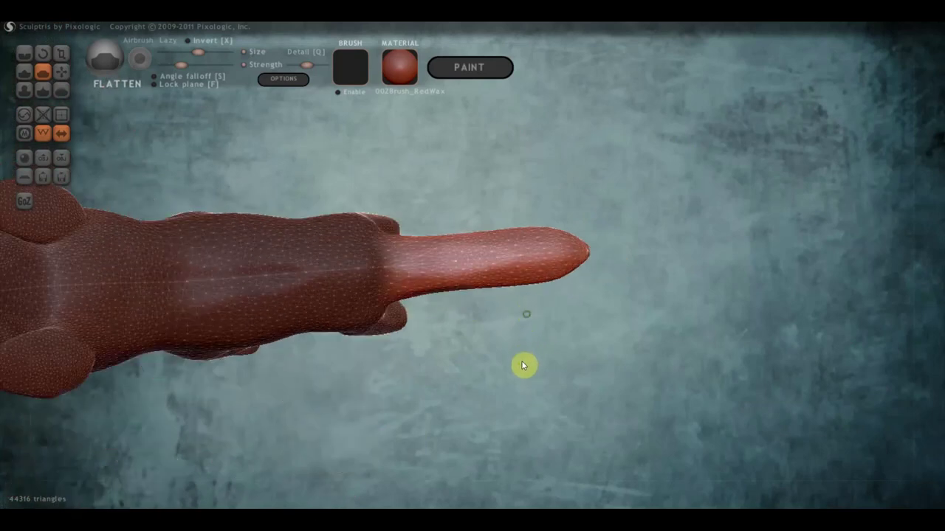
Hide the mesh wireframe and smooth out the crease along the dog's back
{"action": "left_click", "coordinate": [45, 133]}
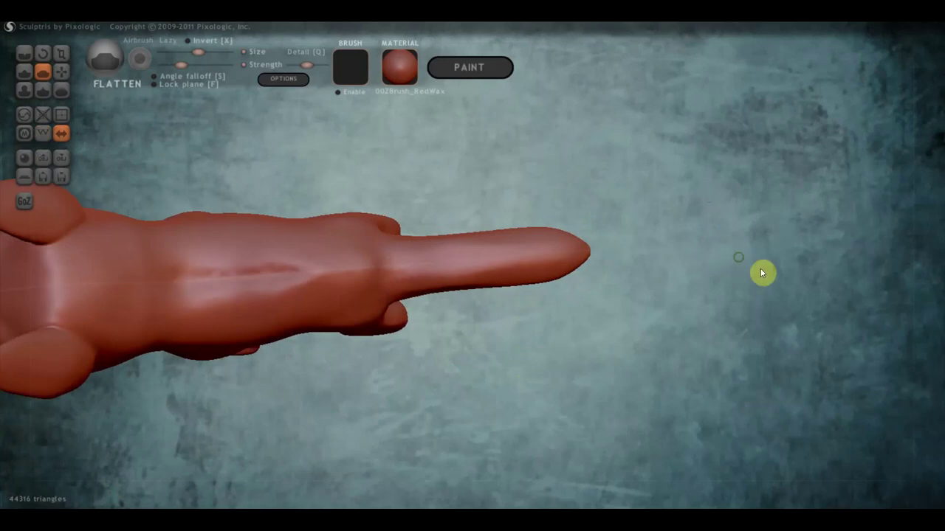
{"action": "left_click_drag", "start_coordinate": [761, 272], "coordinate": [884, 226]}
{"action": "left_click_drag", "start_coordinate": [405, 239], "coordinate": [323, 245]}
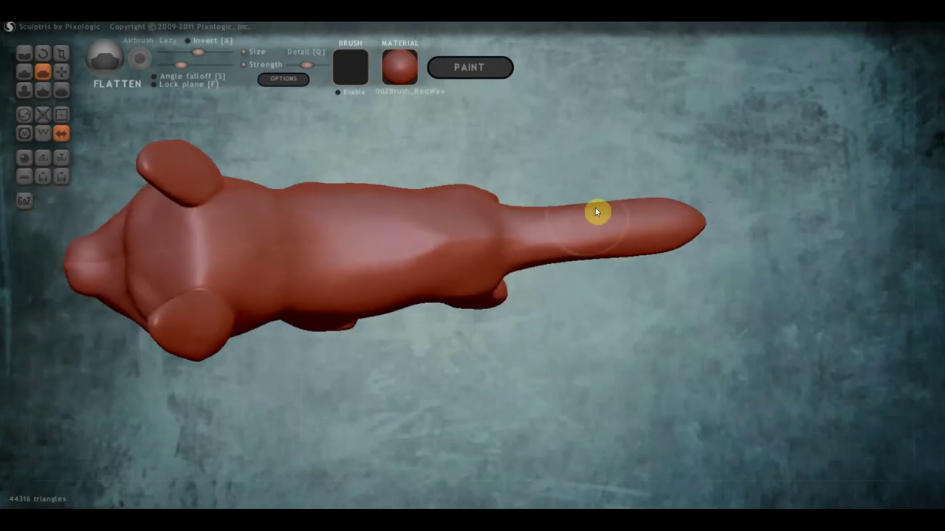
With the Grab brush, pull the base of the tail into shape
{"action": "left_click", "coordinate": [62, 72]}
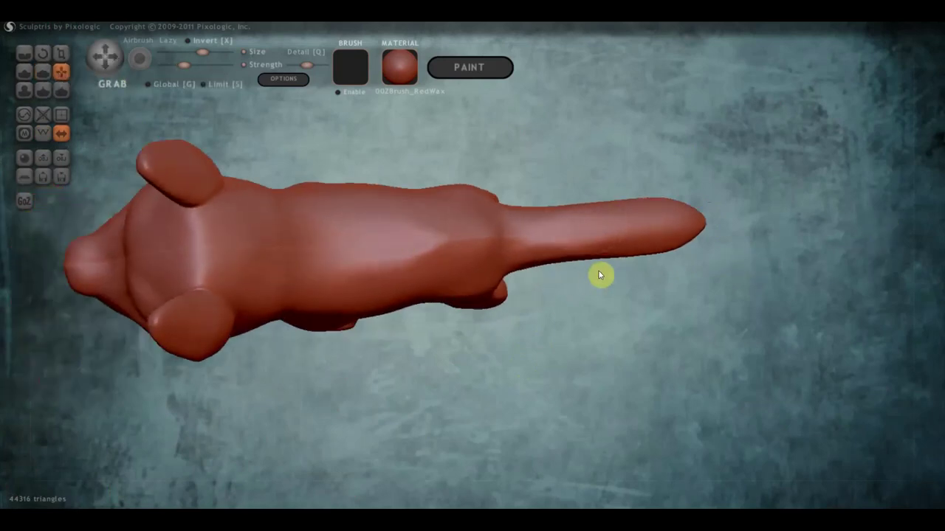
{"action": "scroll", "coordinate": [521, 219], "scroll_direction": "up", "scroll_amount": 2}
{"action": "scroll", "coordinate": [554, 197], "scroll_direction": "up", "scroll_amount": 1}
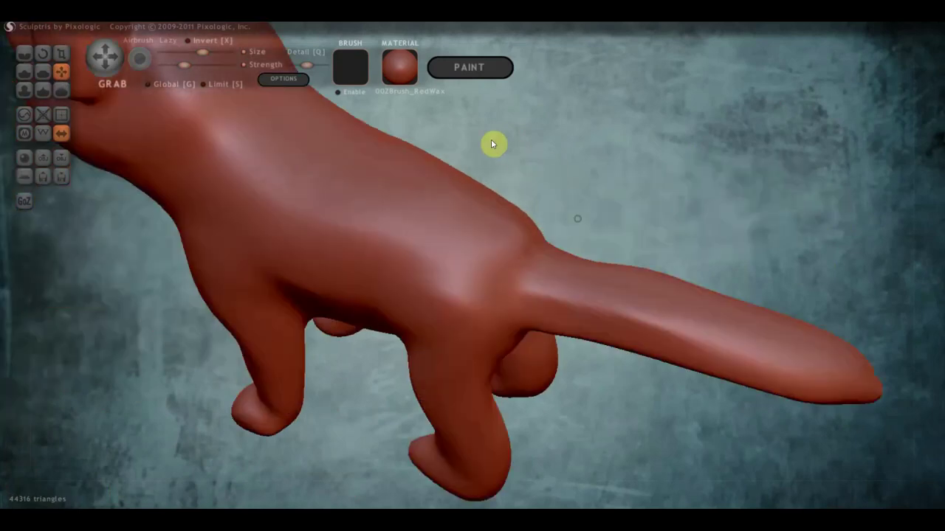
{"action": "right_click_drag", "start_coordinate": [569, 215], "coordinate": [507, 332]}
{"action": "left_click_drag", "start_coordinate": [507, 330], "coordinate": [497, 320]}
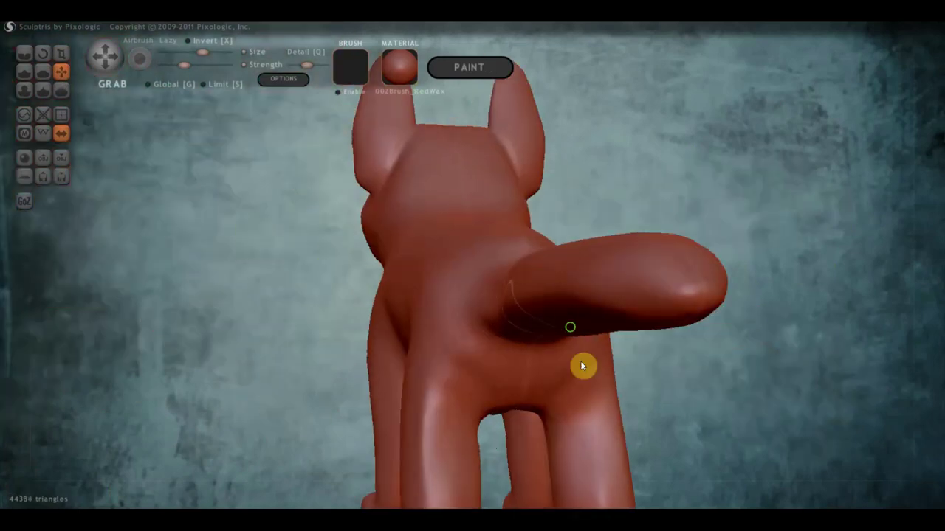
{"action": "mouse_move", "coordinate": [581, 361]}
{"action": "right_mouse_down"}
{"action": "mouse_move", "coordinate": [562, 424]}
{"action": "mouse_move", "coordinate": [497, 369]}
{"action": "mouse_move", "coordinate": [519, 388]}
{"action": "right_mouse_up"}
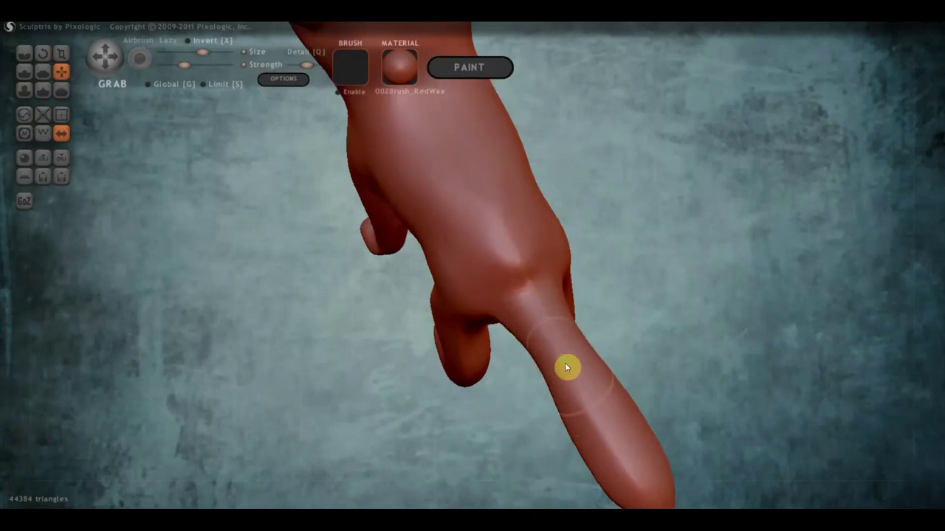
{"action": "right_click_drag", "start_coordinate": [565, 366], "coordinate": [578, 331]}
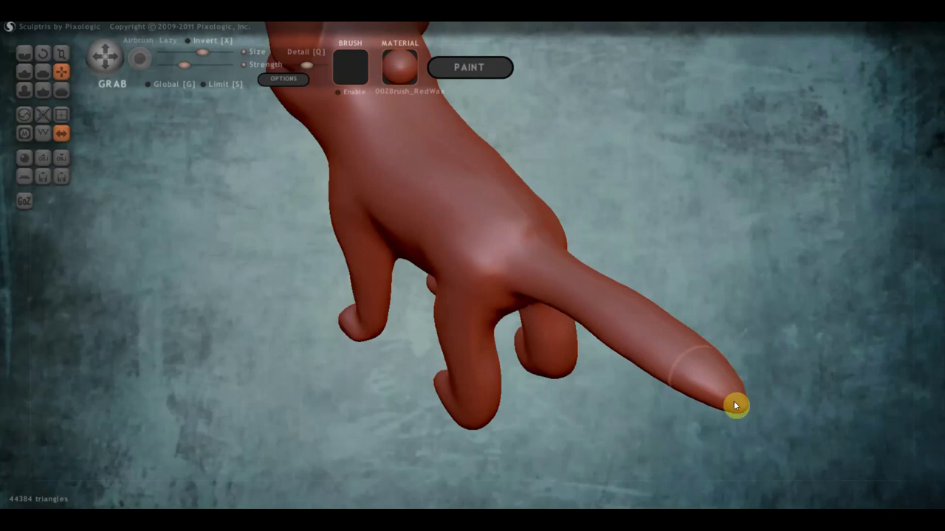
{"action": "right_click_drag", "start_coordinate": [745, 389], "coordinate": [837, 335]}
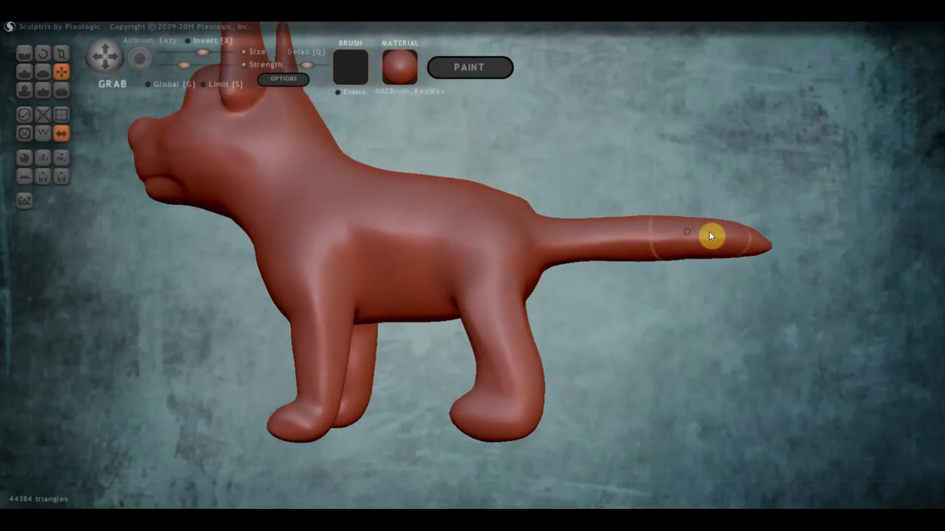
{"action": "mouse_move", "coordinate": [627, 273]}
{"action": "right_mouse_down"}
{"action": "mouse_move", "coordinate": [538, 320]}
{"action": "mouse_move", "coordinate": [639, 259]}
{"action": "right_mouse_up"}
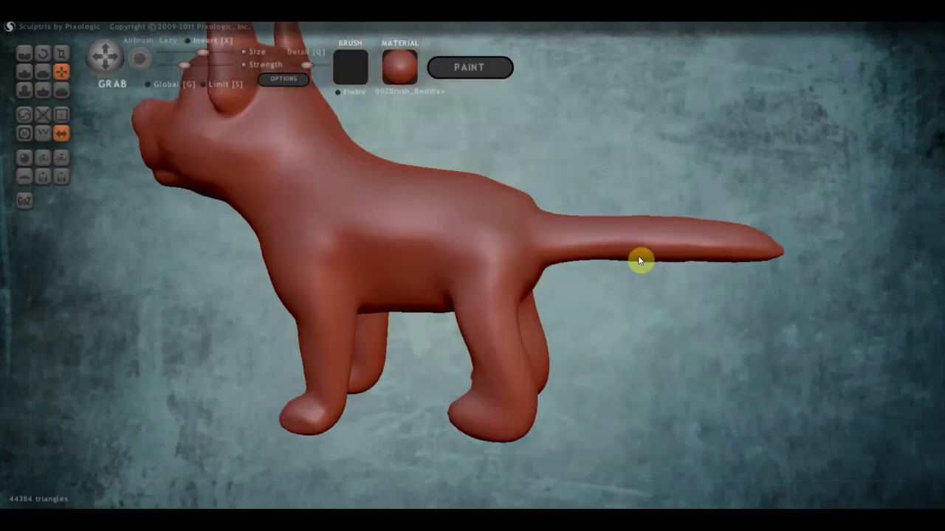
Pull the arch under the dog's belly down flat
{"action": "mouse_move", "coordinate": [515, 228]}
{"action": "right_mouse_down"}
{"action": "mouse_move", "coordinate": [551, 223]}
{"action": "mouse_move", "coordinate": [392, 221]}
{"action": "right_mouse_up"}
{"action": "scroll", "coordinate": [483, 224], "scroll_direction": "down", "scroll_amount": 3}
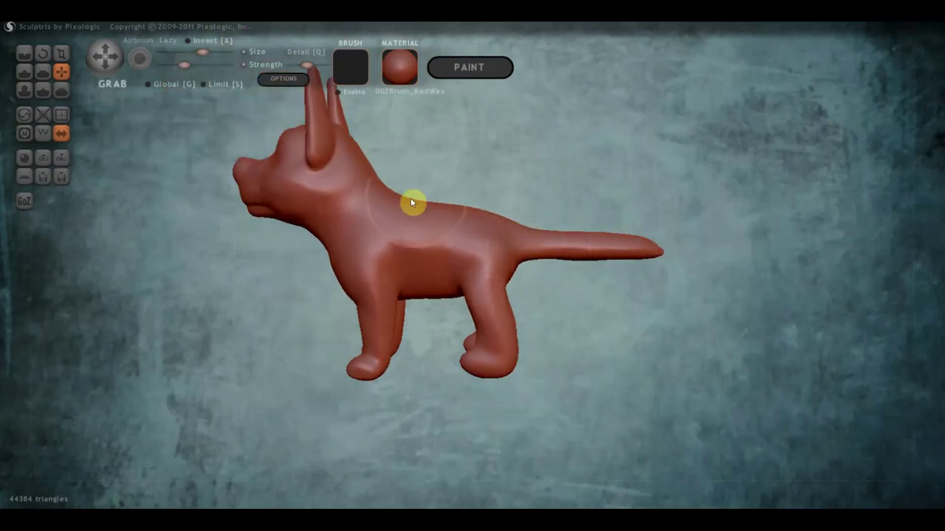
{"action": "scroll", "coordinate": [391, 194], "scroll_direction": "up", "scroll_amount": 2}
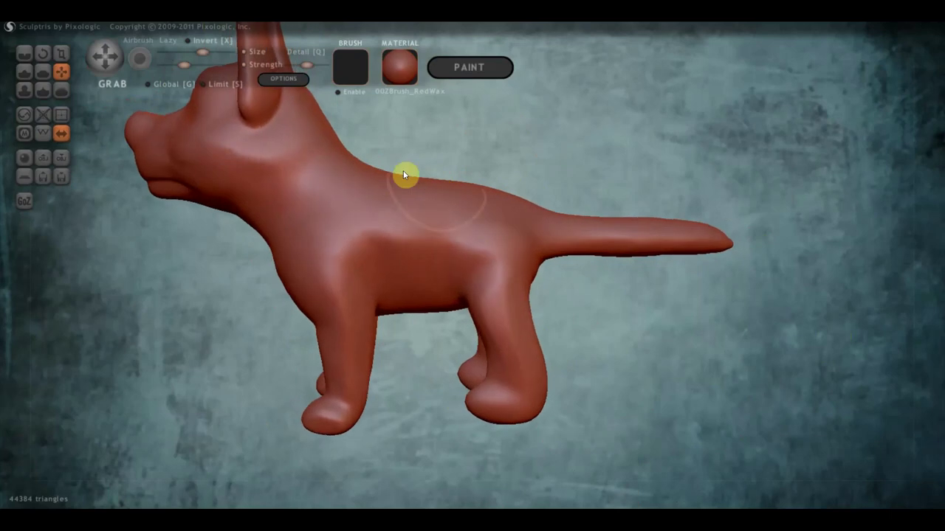
{"action": "right_click_drag", "start_coordinate": [313, 147], "coordinate": [344, 143]}
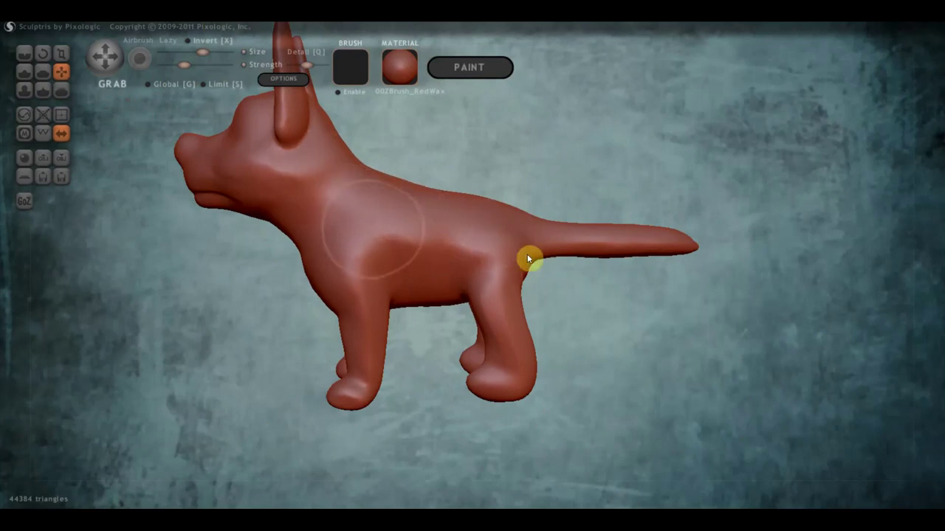
{"action": "mouse_move", "coordinate": [528, 256]}
{"action": "left_mouse_down"}
{"action": "mouse_move", "coordinate": [670, 274]}
{"action": "mouse_move", "coordinate": [625, 292]}
{"action": "mouse_move", "coordinate": [719, 302]}
{"action": "mouse_move", "coordinate": [468, 302]}
{"action": "mouse_move", "coordinate": [448, 293]}
{"action": "mouse_move", "coordinate": [458, 302]}
{"action": "left_mouse_up"}
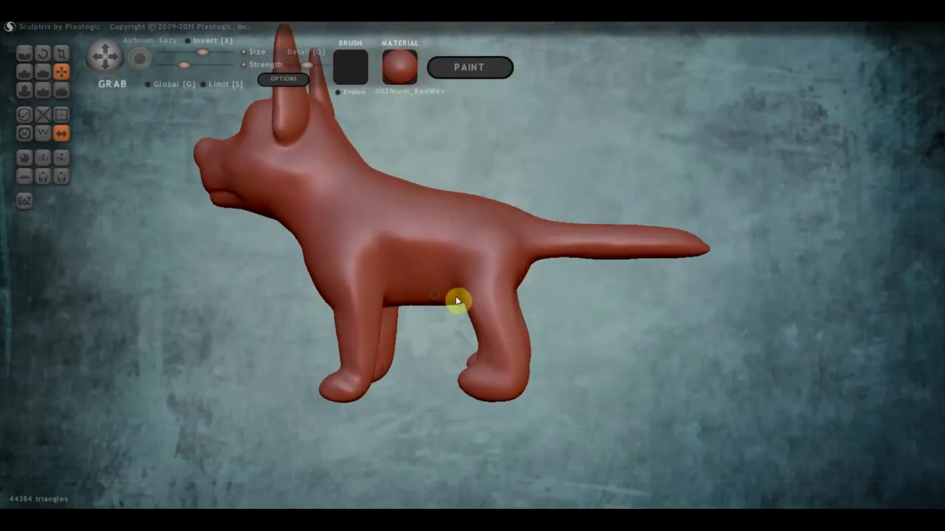
{"action": "left_click_drag", "start_coordinate": [597, 332], "coordinate": [630, 344]}
{"action": "scroll", "coordinate": [449, 324], "scroll_direction": "up", "scroll_amount": 2}
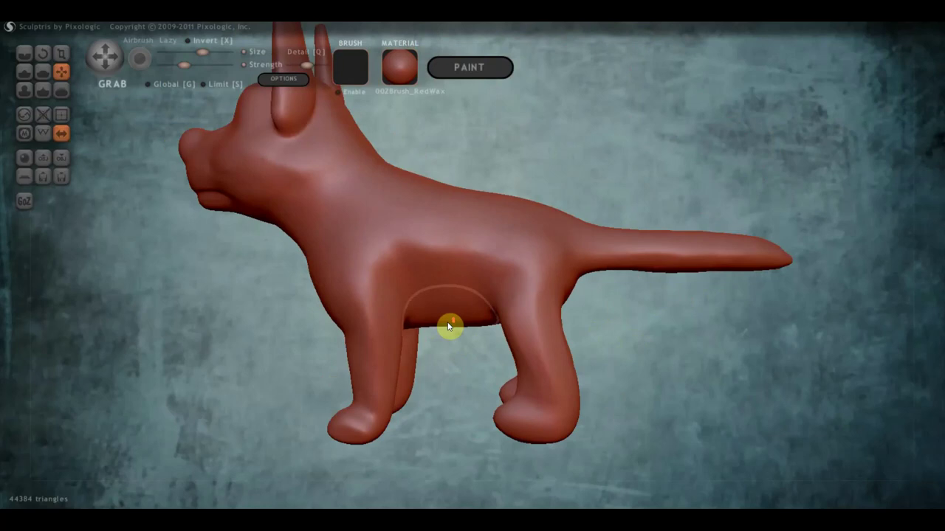
{"action": "mouse_move", "coordinate": [453, 327]}
{"action": "left_mouse_down"}
{"action": "mouse_move", "coordinate": [464, 327]}
{"action": "mouse_move", "coordinate": [465, 303]}
{"action": "mouse_move", "coordinate": [468, 315]}
{"action": "mouse_move", "coordinate": [558, 310]}
{"action": "mouse_move", "coordinate": [455, 326]}
{"action": "mouse_move", "coordinate": [497, 307]}
{"action": "mouse_move", "coordinate": [369, 308]}
{"action": "mouse_move", "coordinate": [494, 323]}
{"action": "left_mouse_up"}
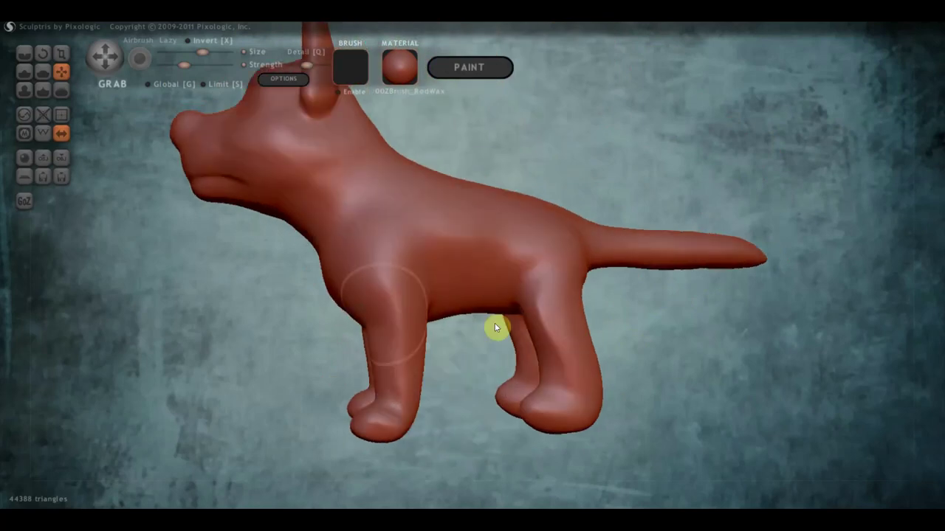
{"action": "mouse_move", "coordinate": [559, 353]}
{"action": "left_mouse_down"}
{"action": "mouse_move", "coordinate": [535, 318]}
{"action": "mouse_move", "coordinate": [474, 270]}
{"action": "left_mouse_up"}
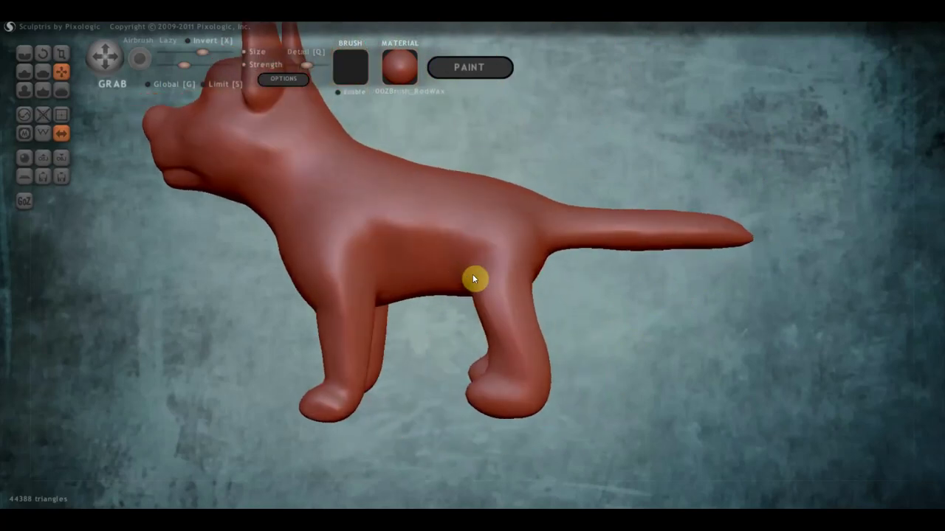
With the Draw brush, raise strokes on the dog's flank and chest
{"action": "left_click", "coordinate": [21, 76]}
{"action": "scroll", "coordinate": [418, 245], "scroll_direction": "up", "scroll_amount": 5}
{"action": "left_click_drag", "start_coordinate": [425, 235], "coordinate": [450, 266]}
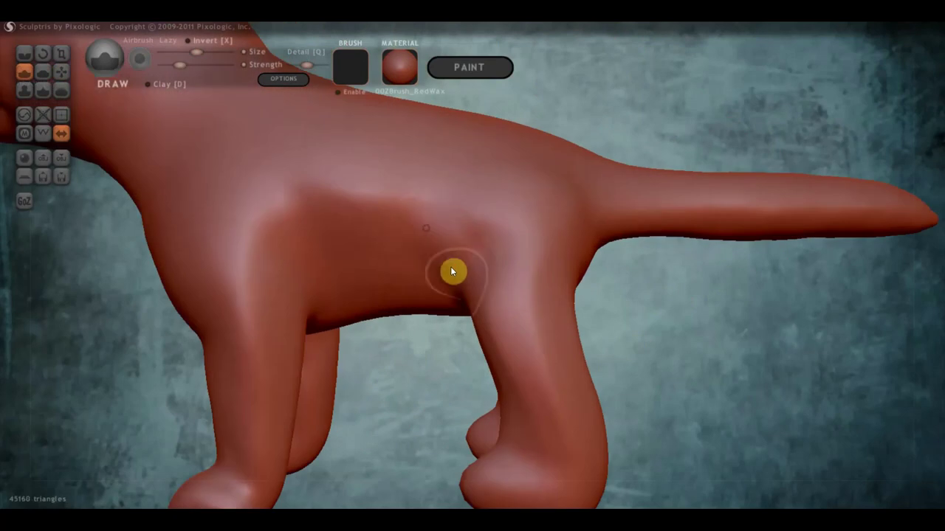
{"action": "scroll", "coordinate": [369, 200], "scroll_direction": "down", "scroll_amount": 5}
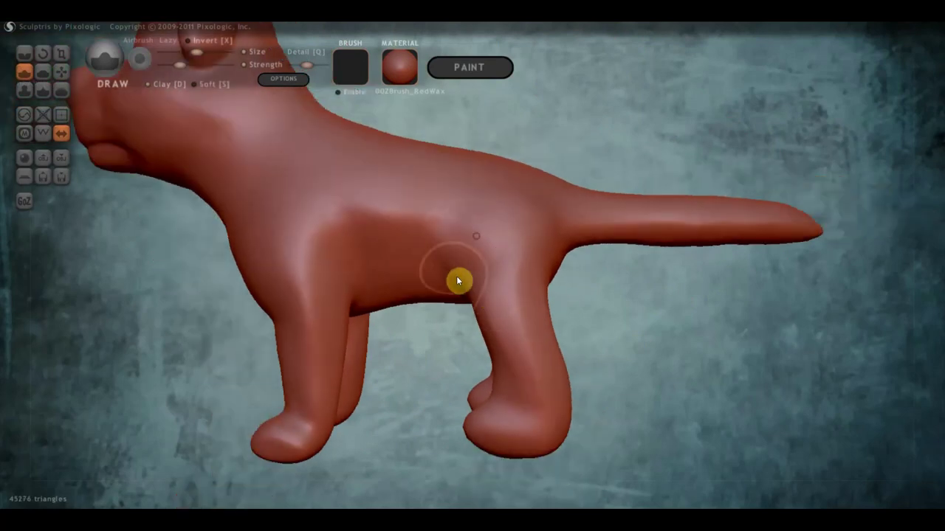
{"action": "mouse_move", "coordinate": [407, 301]}
{"action": "left_mouse_down"}
{"action": "mouse_move", "coordinate": [470, 279]}
{"action": "mouse_move", "coordinate": [464, 230]}
{"action": "mouse_move", "coordinate": [488, 219]}
{"action": "left_mouse_up"}
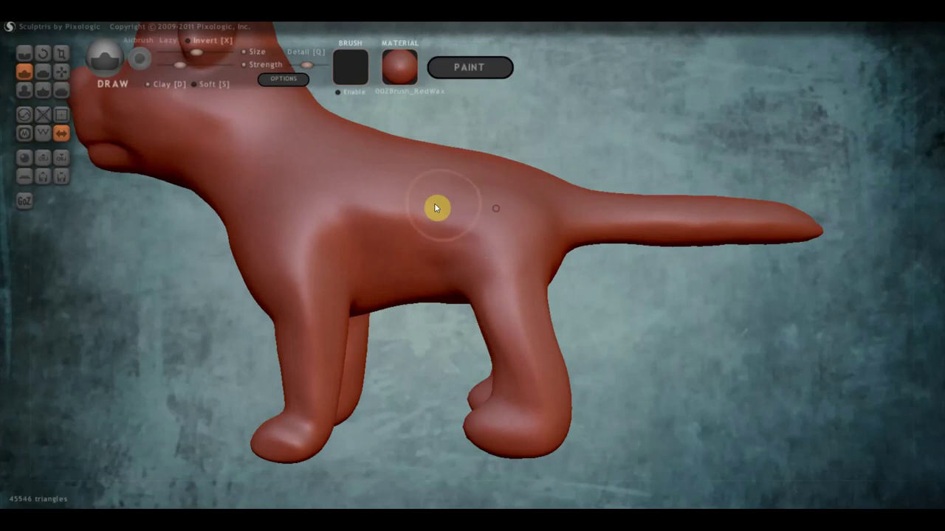
Add more volume along the back, the flank and down the front foreleg
{"action": "left_click_drag", "start_coordinate": [434, 203], "coordinate": [424, 196]}
{"action": "mouse_move", "coordinate": [413, 256]}
{"action": "left_mouse_down"}
{"action": "mouse_move", "coordinate": [428, 282]}
{"action": "mouse_move", "coordinate": [514, 278]}
{"action": "left_mouse_up"}
{"action": "mouse_move", "coordinate": [430, 278]}
{"action": "left_mouse_down"}
{"action": "mouse_move", "coordinate": [477, 306]}
{"action": "mouse_move", "coordinate": [528, 362]}
{"action": "left_mouse_up"}
{"action": "right_click_drag", "start_coordinate": [468, 289], "coordinate": [531, 228]}
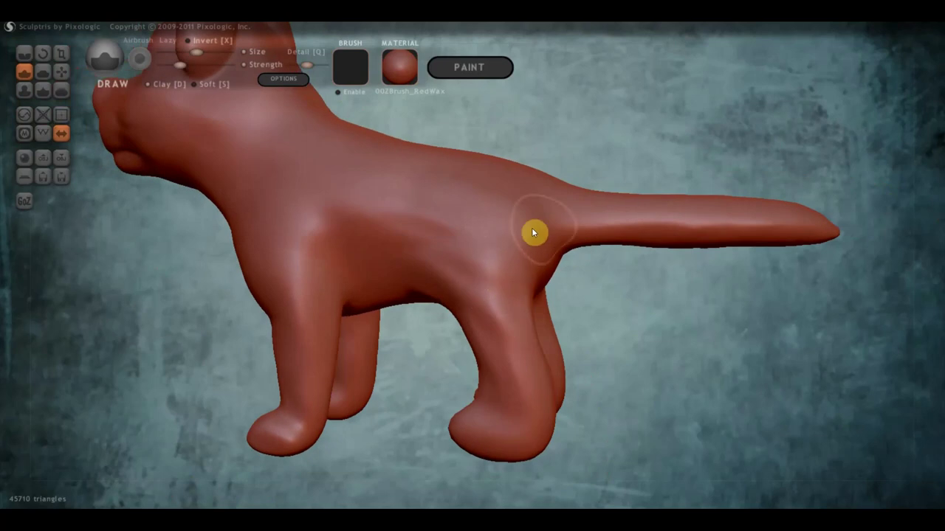
{"action": "mouse_move", "coordinate": [531, 227]}
{"action": "left_mouse_down"}
{"action": "mouse_move", "coordinate": [486, 243]}
{"action": "mouse_move", "coordinate": [396, 213]}
{"action": "left_mouse_up"}
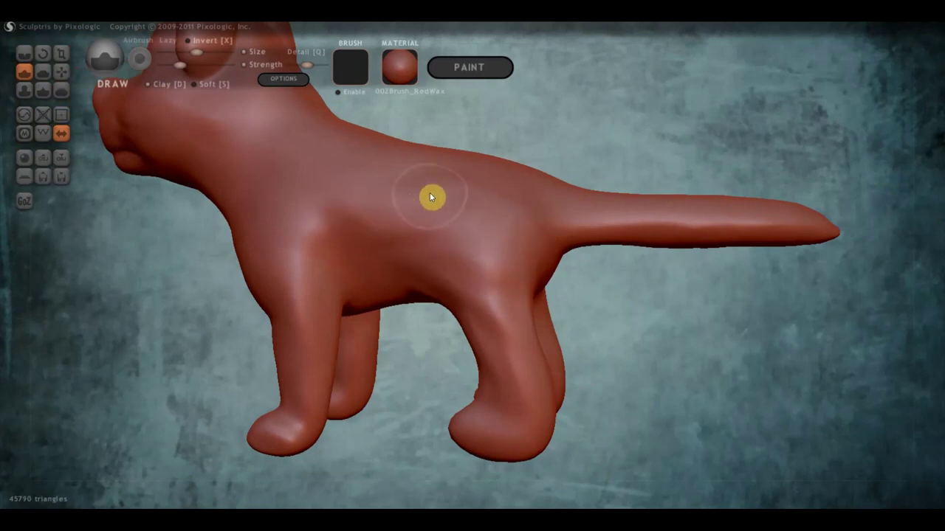
{"action": "mouse_move", "coordinate": [432, 196]}
{"action": "right_mouse_down"}
{"action": "mouse_move", "coordinate": [319, 255]}
{"action": "mouse_move", "coordinate": [454, 276]}
{"action": "right_mouse_up"}
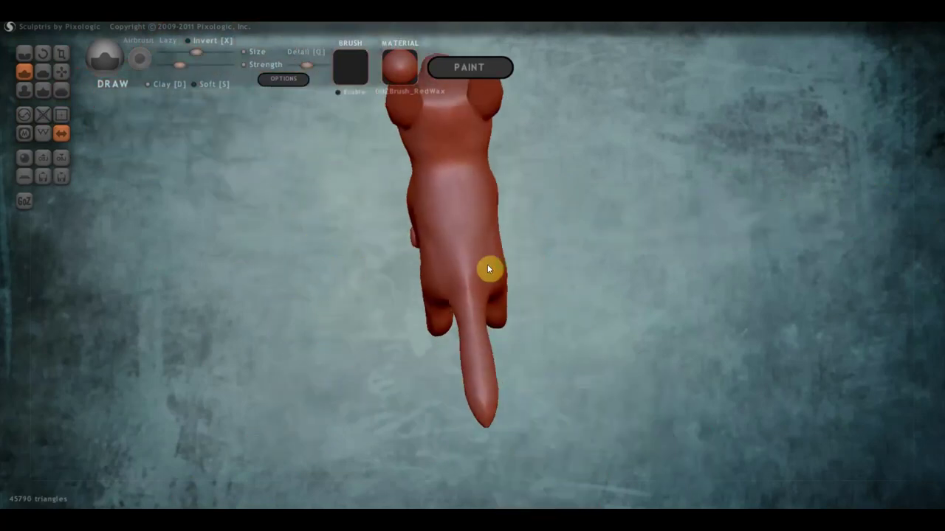
Select the Grab brush and inspect the dog from above, front and three-quarter view
{"action": "left_click", "coordinate": [62, 72]}
{"action": "right_click_drag", "start_coordinate": [402, 251], "coordinate": [424, 258]}
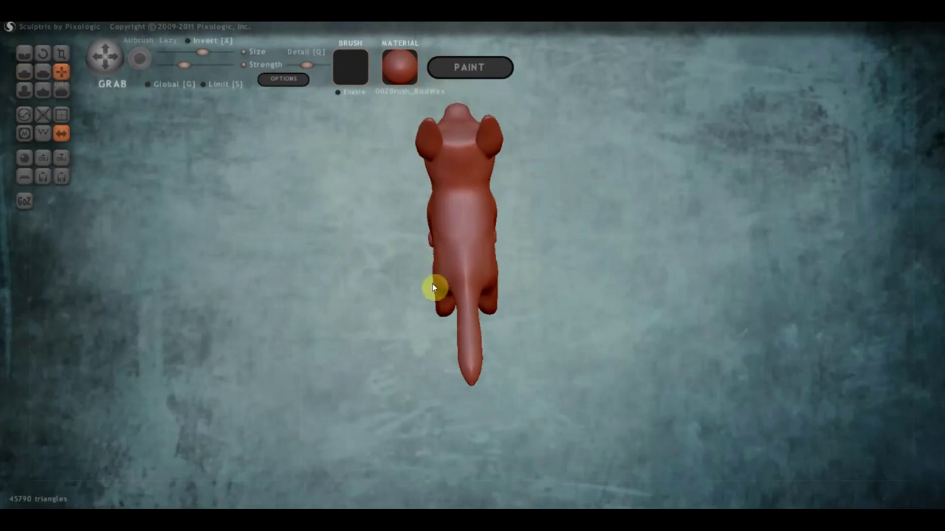
{"action": "scroll", "coordinate": [435, 282], "scroll_direction": "up", "scroll_amount": 1}
{"action": "scroll", "coordinate": [428, 284], "scroll_direction": "up", "scroll_amount": 2}
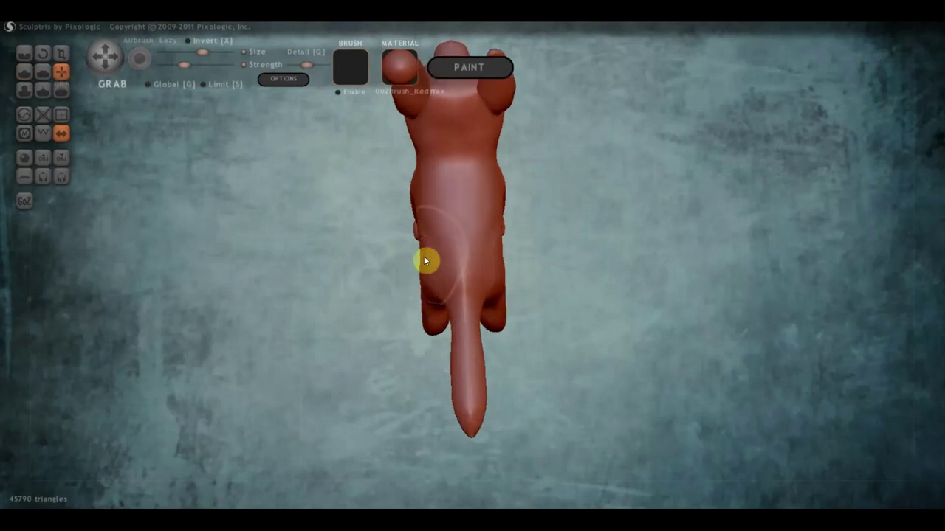
{"action": "right_click_drag", "start_coordinate": [451, 297], "coordinate": [445, 213], "text": "shift"}
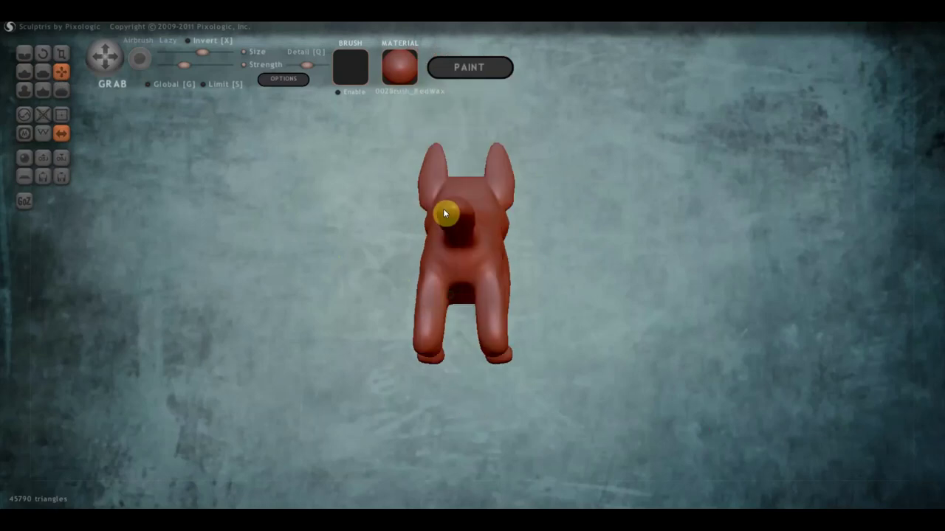
{"action": "scroll", "coordinate": [411, 336], "scroll_direction": "up", "scroll_amount": 1}
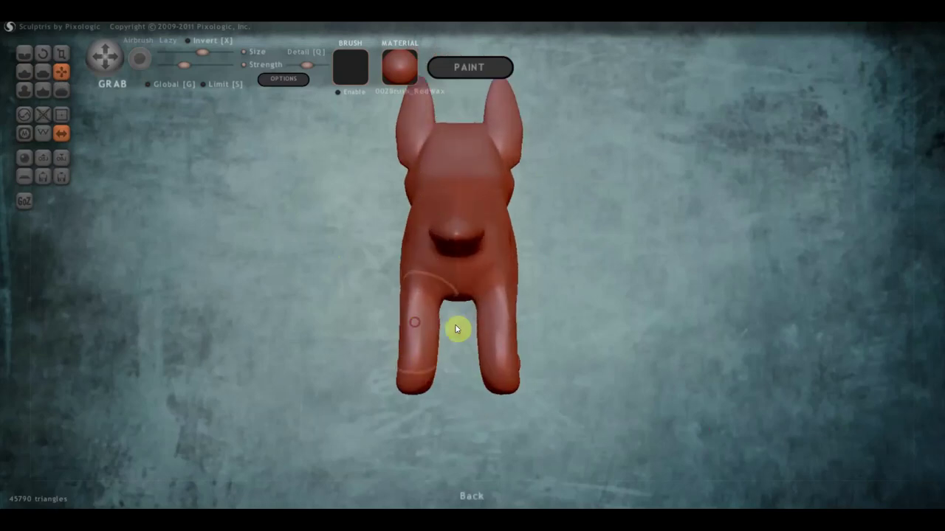
{"action": "mouse_move", "coordinate": [455, 329]}
{"action": "left_mouse_down"}
{"action": "mouse_move", "coordinate": [309, 329]}
{"action": "mouse_move", "coordinate": [677, 318]}
{"action": "mouse_move", "coordinate": [588, 318]}
{"action": "mouse_move", "coordinate": [597, 303]}
{"action": "left_mouse_up"}
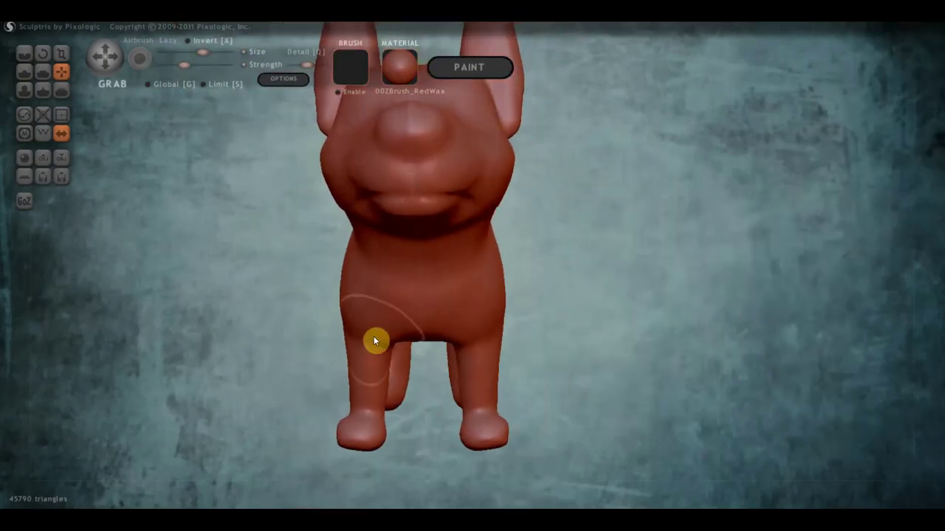
{"action": "mouse_move", "coordinate": [391, 341]}
{"action": "right_mouse_down"}
{"action": "mouse_move", "coordinate": [369, 369]}
{"action": "mouse_move", "coordinate": [391, 355]}
{"action": "mouse_move", "coordinate": [186, 180]}
{"action": "right_mouse_up"}
{"action": "scroll", "coordinate": [321, 347], "scroll_direction": "up", "scroll_amount": 3}
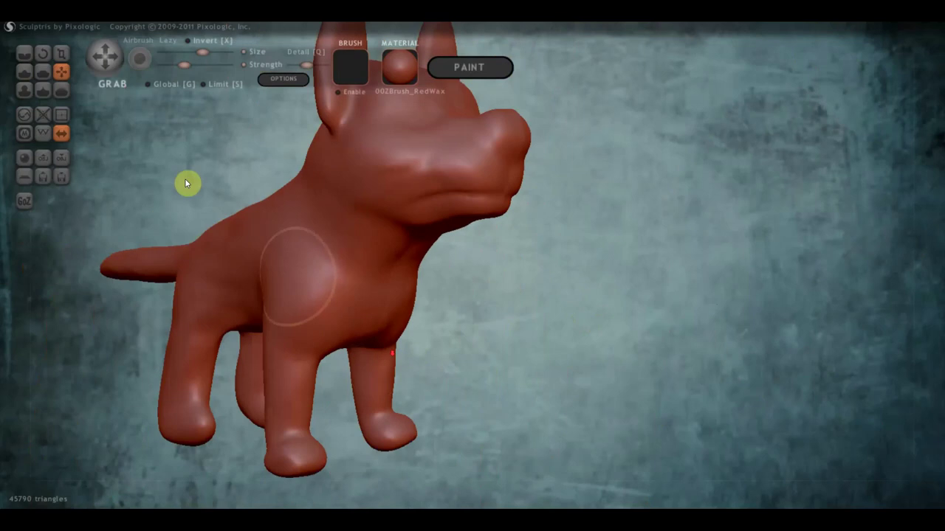
With the Crease brush, carve two dents and a line down the dog's chest
{"action": "left_click", "coordinate": [25, 54]}
{"action": "right_click_drag", "start_coordinate": [342, 294], "coordinate": [359, 284]}
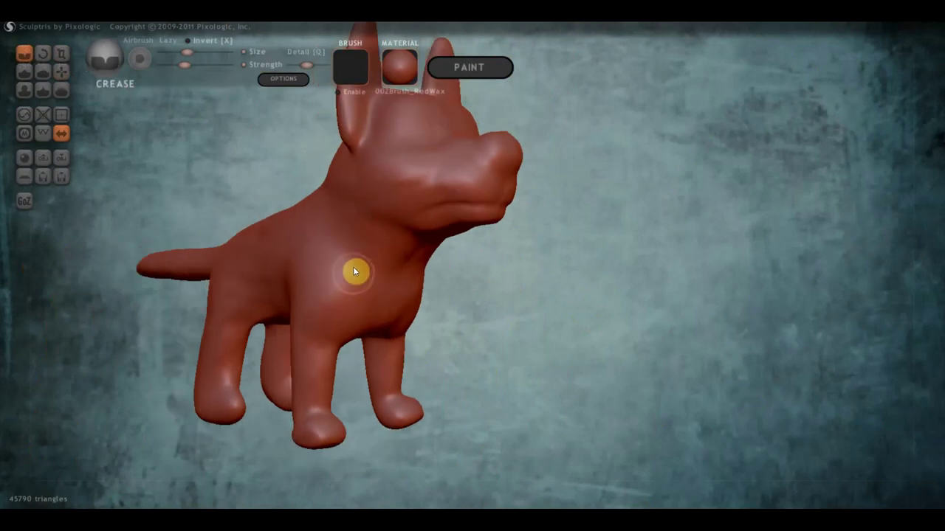
{"action": "left_click", "coordinate": [355, 274]}
{"action": "left_click", "coordinate": [367, 278]}
{"action": "mouse_move", "coordinate": [363, 296]}
{"action": "left_mouse_down"}
{"action": "mouse_move", "coordinate": [354, 332]}
{"action": "mouse_move", "coordinate": [374, 283]}
{"action": "mouse_move", "coordinate": [348, 239]}
{"action": "left_mouse_up"}
{"action": "right_click_drag", "start_coordinate": [375, 276], "coordinate": [406, 313]}
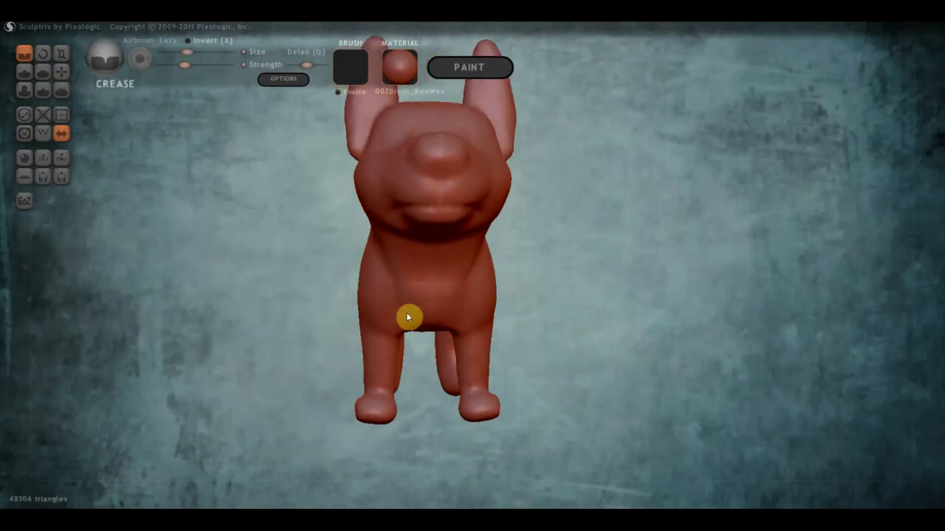
Crease a line into the dog's underside between its legs
{"action": "mouse_move", "coordinate": [526, 323]}
{"action": "left_mouse_down"}
{"action": "mouse_move", "coordinate": [529, 226]}
{"action": "mouse_move", "coordinate": [492, 205]}
{"action": "mouse_move", "coordinate": [527, 249]}
{"action": "mouse_move", "coordinate": [475, 245]}
{"action": "mouse_move", "coordinate": [444, 319]}
{"action": "mouse_move", "coordinate": [475, 236]}
{"action": "mouse_move", "coordinate": [443, 320]}
{"action": "mouse_move", "coordinate": [462, 266]}
{"action": "left_mouse_up"}
{"action": "scroll", "coordinate": [509, 242], "scroll_direction": "up", "scroll_amount": 5}
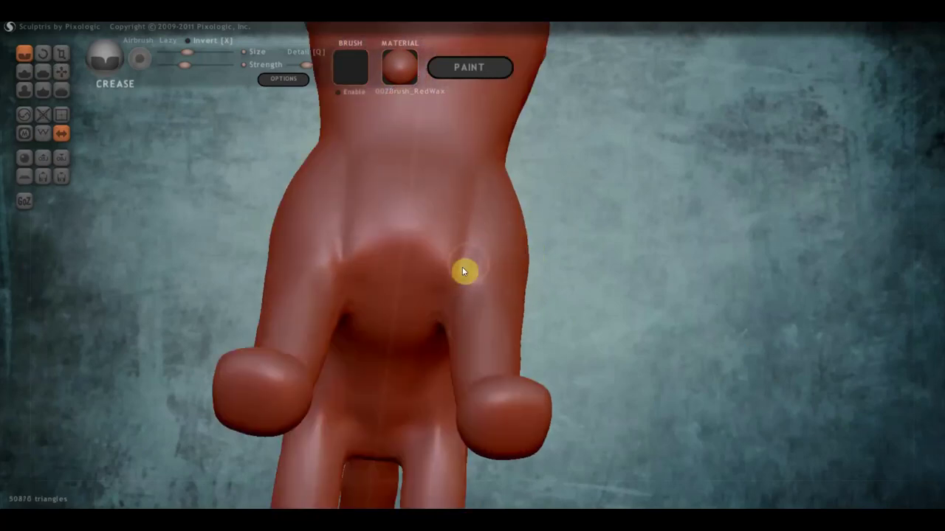
{"action": "right_click_drag", "start_coordinate": [476, 280], "coordinate": [482, 329]}
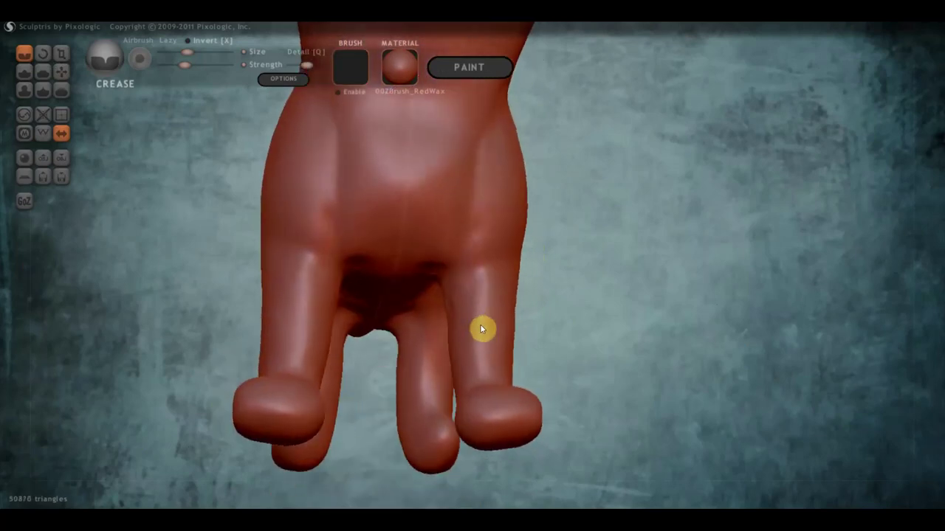
{"action": "mouse_move", "coordinate": [380, 258]}
{"action": "right_mouse_down"}
{"action": "mouse_move", "coordinate": [297, 194]}
{"action": "mouse_move", "coordinate": [396, 236]}
{"action": "mouse_move", "coordinate": [391, 259]}
{"action": "right_mouse_up"}
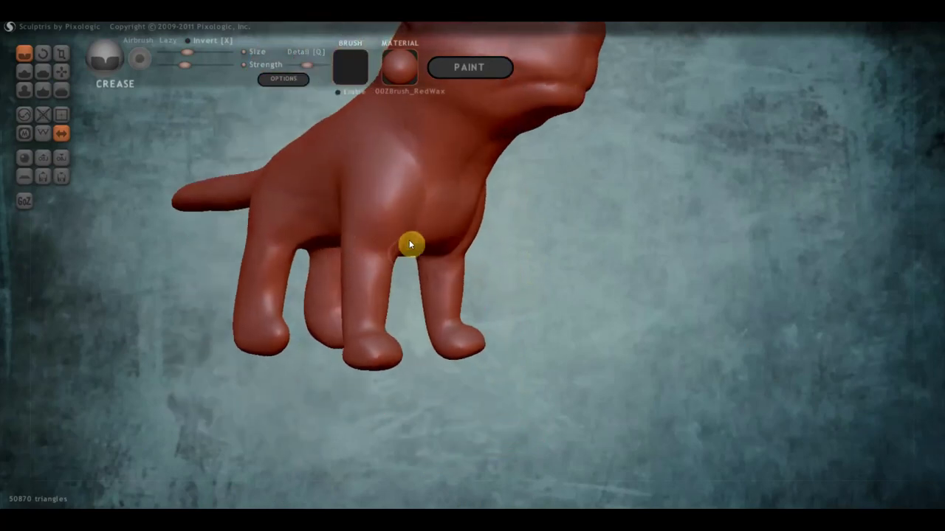
{"action": "mouse_move", "coordinate": [440, 232]}
{"action": "right_mouse_down"}
{"action": "mouse_move", "coordinate": [392, 231]}
{"action": "mouse_move", "coordinate": [386, 196]}
{"action": "mouse_move", "coordinate": [413, 243]}
{"action": "right_mouse_up"}
{"action": "left_click_drag", "start_coordinate": [403, 251], "coordinate": [408, 255]}
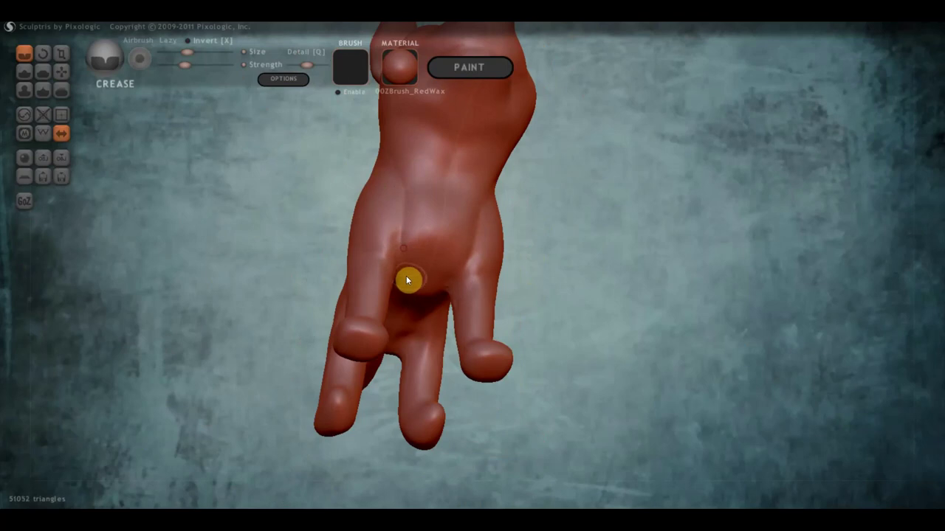
{"action": "mouse_move", "coordinate": [429, 246]}
{"action": "right_mouse_down"}
{"action": "mouse_move", "coordinate": [394, 236]}
{"action": "mouse_move", "coordinate": [398, 214]}
{"action": "mouse_move", "coordinate": [411, 266]}
{"action": "mouse_move", "coordinate": [443, 281]}
{"action": "right_mouse_up"}
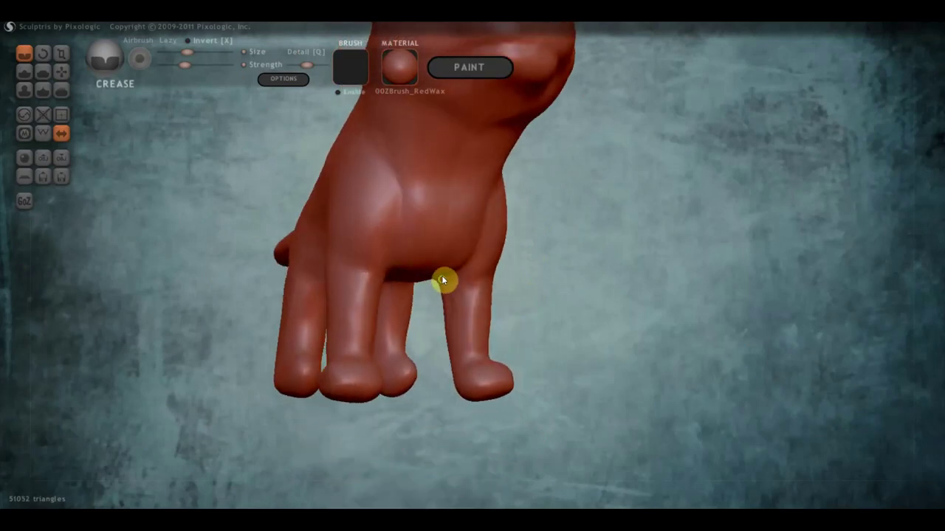
Using the Draw brush with Clay enabled, build up a stroke on the underside
{"action": "left_click", "coordinate": [28, 73]}
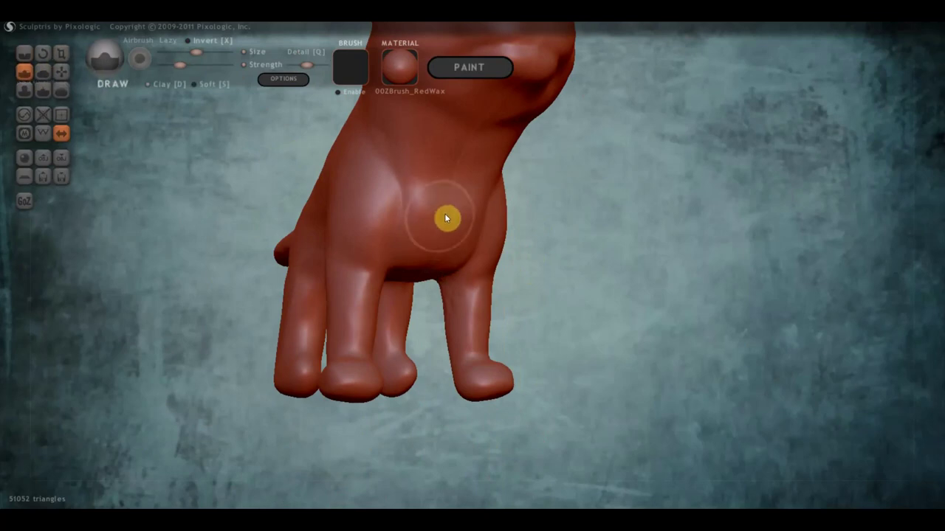
{"action": "left_click", "coordinate": [149, 83]}
{"action": "left_click_drag", "start_coordinate": [416, 283], "coordinate": [431, 257]}
{"action": "mouse_move", "coordinate": [431, 257]}
{"action": "right_mouse_down"}
{"action": "mouse_move", "coordinate": [479, 218]}
{"action": "mouse_move", "coordinate": [423, 191]}
{"action": "mouse_move", "coordinate": [384, 224]}
{"action": "right_mouse_up"}
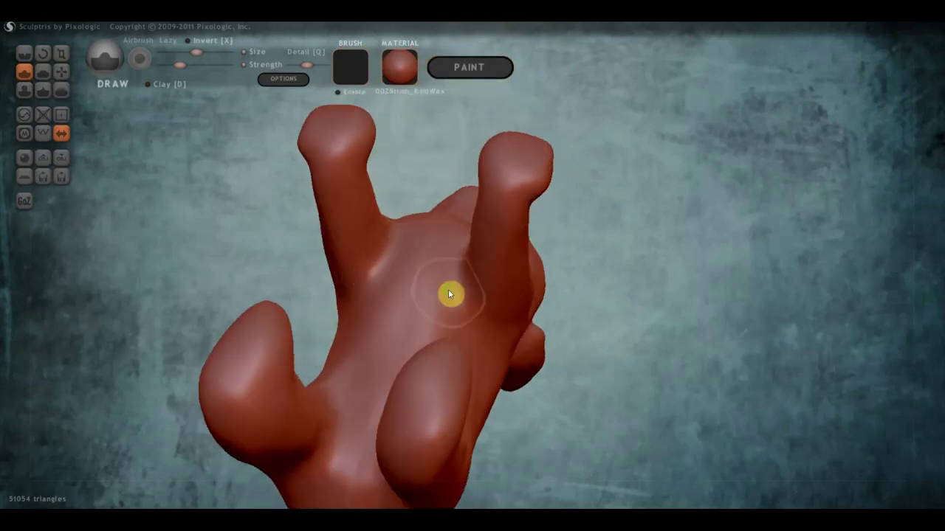
{"action": "right_click_drag", "start_coordinate": [449, 295], "coordinate": [483, 255]}
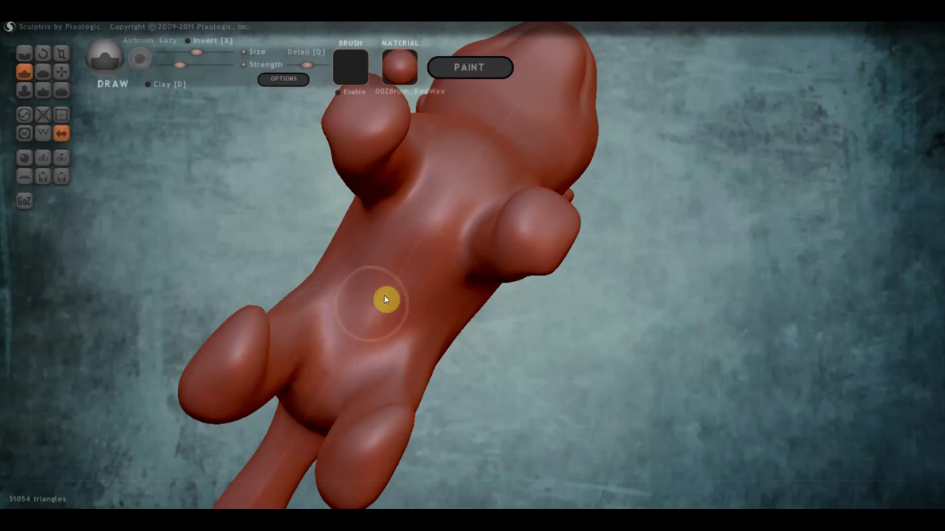
{"action": "mouse_move", "coordinate": [395, 231]}
{"action": "right_mouse_down"}
{"action": "mouse_move", "coordinate": [422, 191]}
{"action": "mouse_move", "coordinate": [359, 197]}
{"action": "mouse_move", "coordinate": [258, 145]}
{"action": "mouse_move", "coordinate": [347, 246]}
{"action": "mouse_move", "coordinate": [281, 293]}
{"action": "mouse_move", "coordinate": [384, 294]}
{"action": "right_mouse_up"}
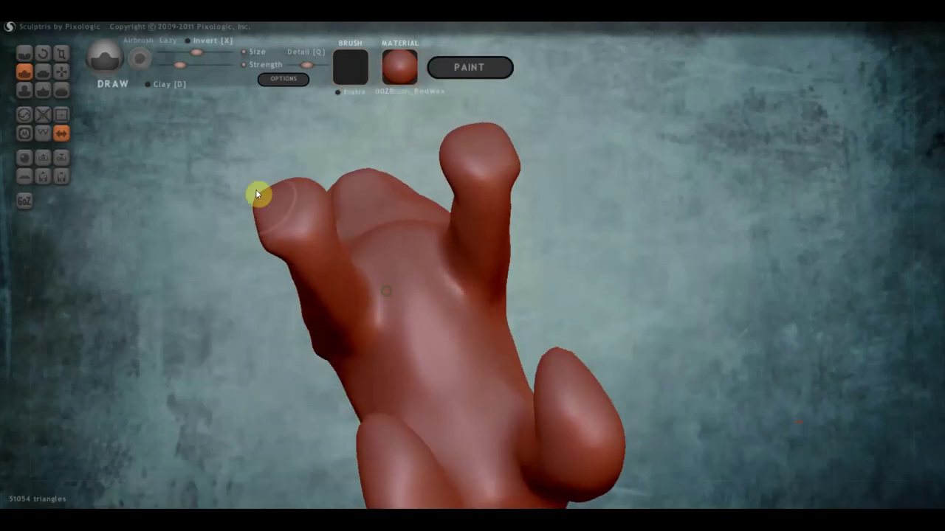
With the Crease brush, carve two lines across the dog's belly
{"action": "left_click", "coordinate": [25, 53]}
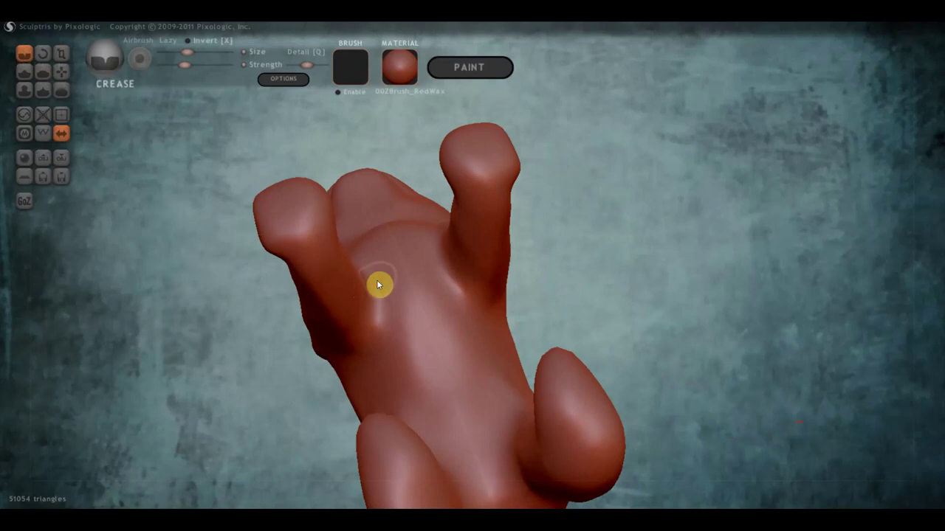
{"action": "mouse_move", "coordinate": [378, 284]}
{"action": "left_mouse_down"}
{"action": "mouse_move", "coordinate": [373, 366]}
{"action": "mouse_move", "coordinate": [383, 316]}
{"action": "mouse_move", "coordinate": [459, 285]}
{"action": "left_mouse_up"}
{"action": "mouse_move", "coordinate": [459, 285]}
{"action": "right_mouse_down"}
{"action": "mouse_move", "coordinate": [399, 249]}
{"action": "mouse_move", "coordinate": [518, 270]}
{"action": "mouse_move", "coordinate": [448, 224]}
{"action": "mouse_move", "coordinate": [677, 295]}
{"action": "mouse_move", "coordinate": [704, 405]}
{"action": "mouse_move", "coordinate": [674, 329]}
{"action": "mouse_move", "coordinate": [630, 364]}
{"action": "right_mouse_up"}
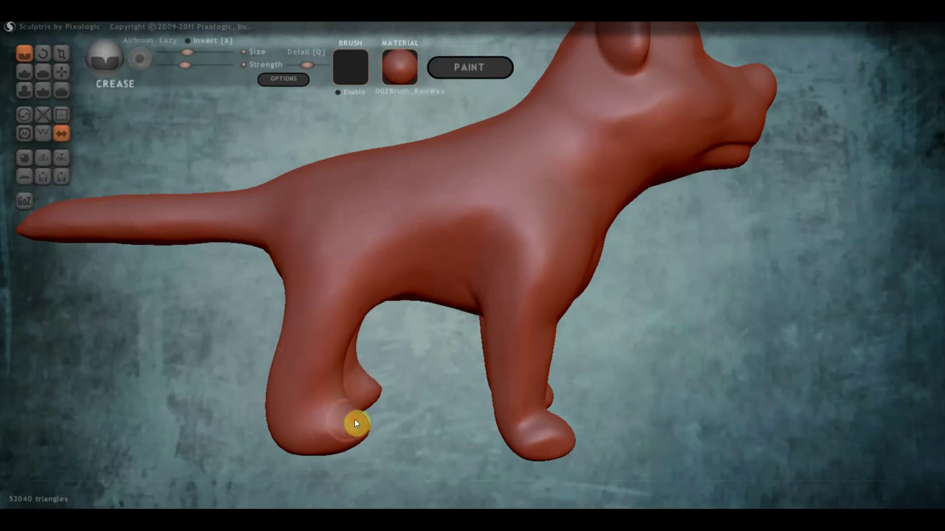
{"action": "left_click_drag", "start_coordinate": [354, 421], "coordinate": [290, 445]}
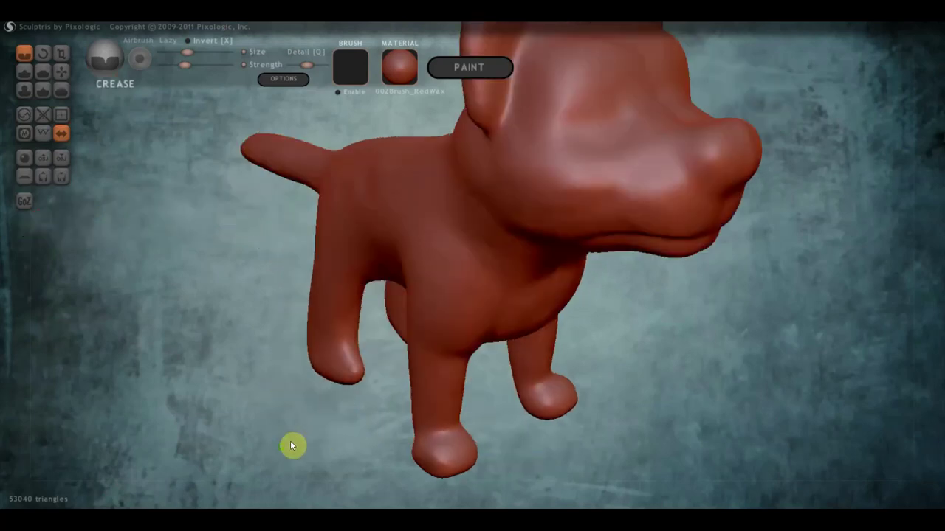
With the Draw brush, round out the tip of the front paw
{"action": "left_click", "coordinate": [24, 72]}
{"action": "scroll", "coordinate": [251, 317], "scroll_direction": "up", "scroll_amount": 3}
{"action": "left_click_drag", "start_coordinate": [266, 318], "coordinate": [415, 234]}
{"action": "scroll", "coordinate": [415, 234], "scroll_direction": "up", "scroll_amount": 2}
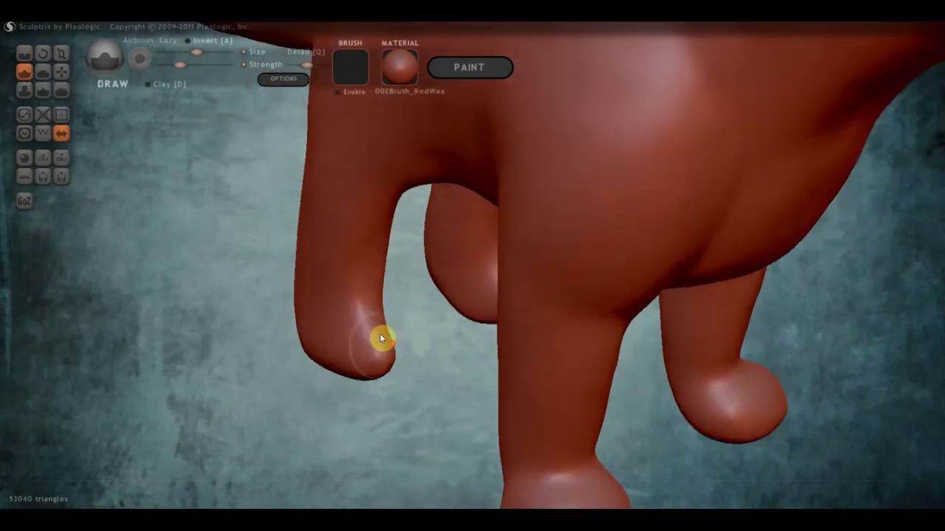
{"action": "scroll", "coordinate": [380, 338], "scroll_direction": "up", "scroll_amount": 1}
{"action": "mouse_move", "coordinate": [283, 344]}
{"action": "left_mouse_down"}
{"action": "mouse_move", "coordinate": [325, 362]}
{"action": "mouse_move", "coordinate": [310, 356]}
{"action": "left_mouse_up"}
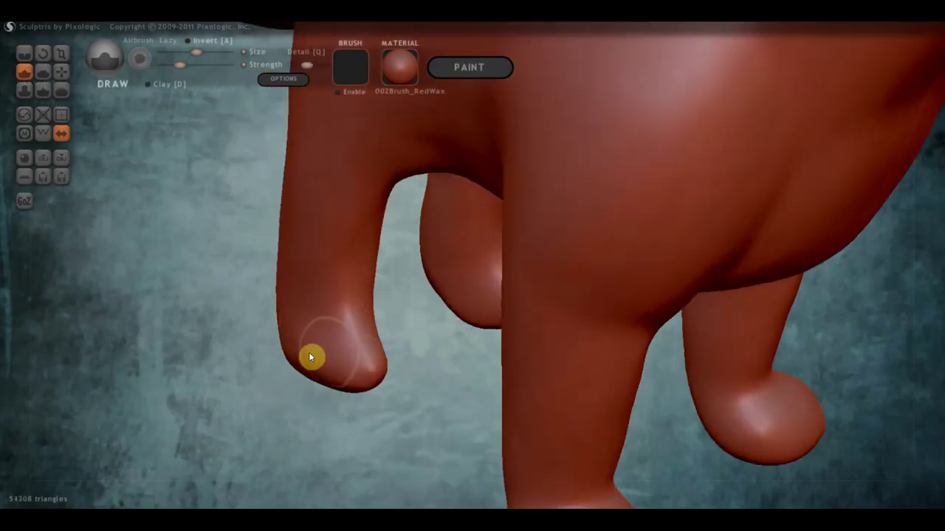
{"action": "mouse_move", "coordinate": [354, 320]}
{"action": "left_mouse_down"}
{"action": "mouse_move", "coordinate": [381, 379]}
{"action": "mouse_move", "coordinate": [285, 362]}
{"action": "left_mouse_up"}
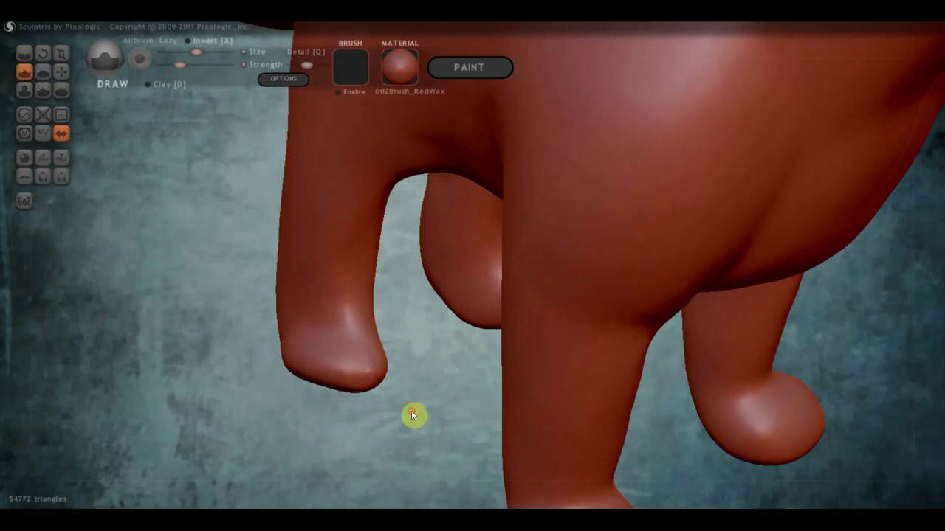
Add Draw strokes under the paw, on the front leg and on a toe
{"action": "mouse_move", "coordinate": [373, 393]}
{"action": "left_mouse_down"}
{"action": "mouse_move", "coordinate": [359, 384]}
{"action": "mouse_move", "coordinate": [332, 224]}
{"action": "mouse_move", "coordinate": [608, 425]}
{"action": "mouse_move", "coordinate": [620, 225]}
{"action": "left_mouse_up"}
{"action": "scroll", "coordinate": [620, 225], "scroll_direction": "up", "scroll_amount": 3}
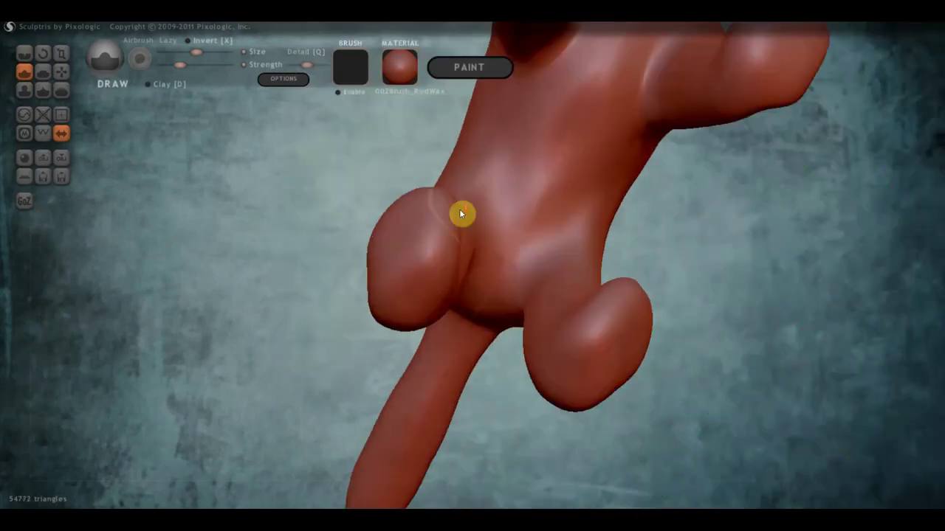
{"action": "mouse_move", "coordinate": [462, 213]}
{"action": "left_mouse_down"}
{"action": "mouse_move", "coordinate": [451, 239]}
{"action": "mouse_move", "coordinate": [457, 260]}
{"action": "mouse_move", "coordinate": [447, 232]}
{"action": "left_mouse_up"}
{"action": "mouse_move", "coordinate": [374, 290]}
{"action": "left_mouse_down"}
{"action": "mouse_move", "coordinate": [400, 343]}
{"action": "mouse_move", "coordinate": [437, 328]}
{"action": "mouse_move", "coordinate": [480, 343]}
{"action": "mouse_move", "coordinate": [390, 325]}
{"action": "left_mouse_up"}
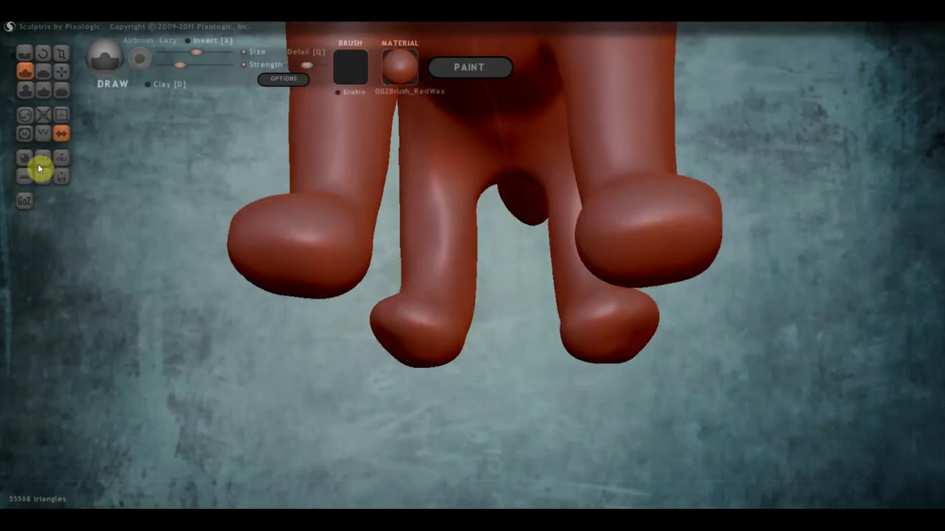
{"action": "scroll", "coordinate": [322, 131], "scroll_direction": "down", "scroll_amount": 2}
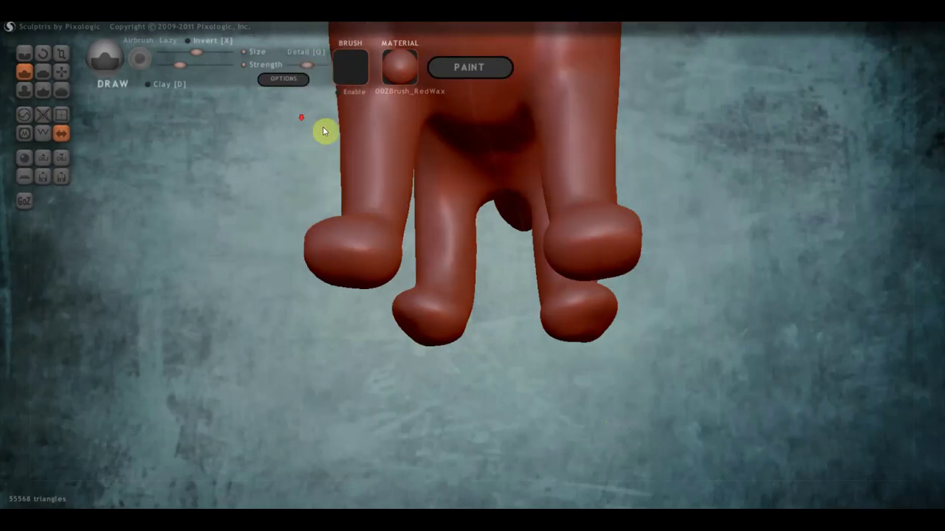
With the Flatten brush, flatten the shoulder bulge and the underside of a foot
{"action": "left_click", "coordinate": [43, 70]}
{"action": "right_click_drag", "start_coordinate": [394, 220], "coordinate": [385, 131]}
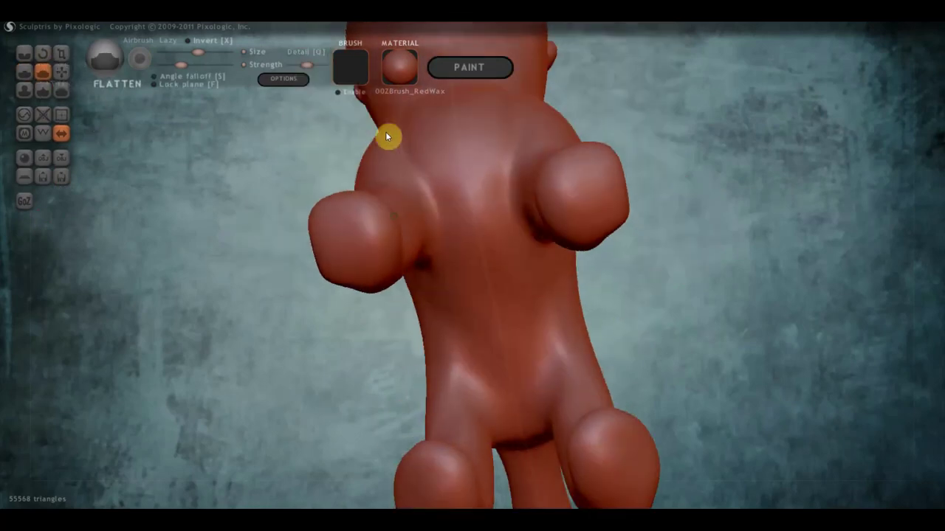
{"action": "mouse_move", "coordinate": [355, 230]}
{"action": "left_mouse_down"}
{"action": "mouse_move", "coordinate": [342, 215]}
{"action": "mouse_move", "coordinate": [333, 257]}
{"action": "mouse_move", "coordinate": [350, 236]}
{"action": "mouse_move", "coordinate": [329, 251]}
{"action": "mouse_move", "coordinate": [333, 228]}
{"action": "mouse_move", "coordinate": [361, 238]}
{"action": "mouse_move", "coordinate": [314, 217]}
{"action": "mouse_move", "coordinate": [348, 229]}
{"action": "mouse_move", "coordinate": [346, 256]}
{"action": "mouse_move", "coordinate": [339, 241]}
{"action": "mouse_move", "coordinate": [384, 243]}
{"action": "left_mouse_up"}
{"action": "mouse_move", "coordinate": [384, 243]}
{"action": "right_mouse_down"}
{"action": "mouse_move", "coordinate": [430, 349]}
{"action": "mouse_move", "coordinate": [468, 379]}
{"action": "mouse_move", "coordinate": [508, 386]}
{"action": "mouse_move", "coordinate": [422, 386]}
{"action": "right_mouse_up"}
{"action": "mouse_move", "coordinate": [421, 386]}
{"action": "left_mouse_down"}
{"action": "mouse_move", "coordinate": [446, 408]}
{"action": "mouse_move", "coordinate": [394, 398]}
{"action": "mouse_move", "coordinate": [497, 432]}
{"action": "mouse_move", "coordinate": [422, 438]}
{"action": "mouse_move", "coordinate": [519, 427]}
{"action": "mouse_move", "coordinate": [535, 403]}
{"action": "mouse_move", "coordinate": [481, 396]}
{"action": "mouse_move", "coordinate": [502, 386]}
{"action": "mouse_move", "coordinate": [426, 400]}
{"action": "mouse_move", "coordinate": [531, 421]}
{"action": "mouse_move", "coordinate": [518, 434]}
{"action": "mouse_move", "coordinate": [409, 436]}
{"action": "mouse_move", "coordinate": [523, 439]}
{"action": "left_mouse_up"}
{"action": "scroll", "coordinate": [467, 404], "scroll_direction": "down", "scroll_amount": 2}
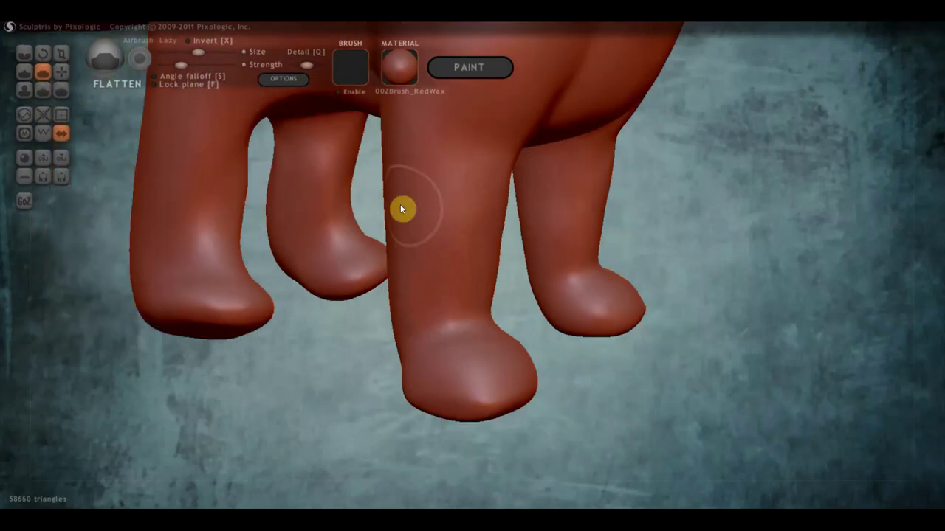
Bring all four feet into view and flatten the middle leg's surface
{"action": "mouse_move", "coordinate": [401, 209]}
{"action": "right_mouse_down"}
{"action": "mouse_move", "coordinate": [448, 238]}
{"action": "mouse_move", "coordinate": [535, 238]}
{"action": "right_mouse_up"}
{"action": "mouse_move", "coordinate": [597, 219]}
{"action": "right_mouse_down"}
{"action": "mouse_move", "coordinate": [646, 308]}
{"action": "mouse_move", "coordinate": [634, 349]}
{"action": "mouse_move", "coordinate": [640, 277]}
{"action": "mouse_move", "coordinate": [523, 283]}
{"action": "mouse_move", "coordinate": [425, 306]}
{"action": "mouse_move", "coordinate": [622, 232]}
{"action": "mouse_move", "coordinate": [561, 217]}
{"action": "mouse_move", "coordinate": [294, 321]}
{"action": "right_mouse_up"}
{"action": "scroll", "coordinate": [590, 281], "scroll_direction": "down", "scroll_amount": 2}
{"action": "scroll", "coordinate": [553, 309], "scroll_direction": "down", "scroll_amount": 2}
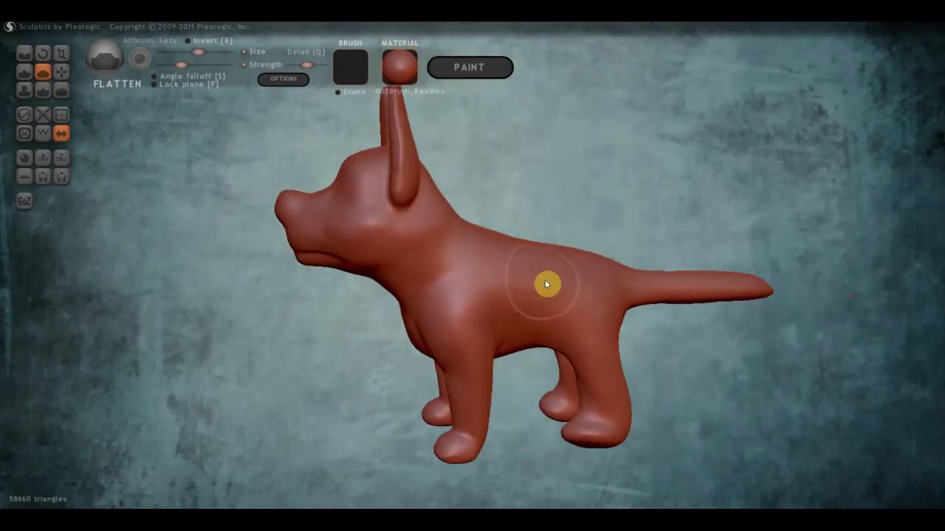
{"action": "right_click_drag", "start_coordinate": [545, 280], "coordinate": [519, 173]}
{"action": "scroll", "coordinate": [542, 280], "scroll_direction": "up", "scroll_amount": 3}
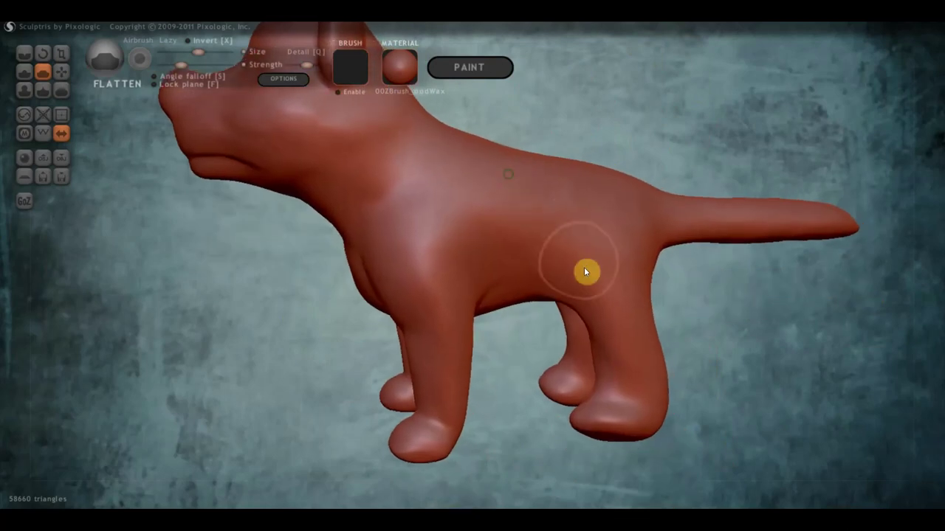
{"action": "right_click_drag", "start_coordinate": [633, 410], "coordinate": [583, 239], "text": "alt"}
{"action": "scroll", "coordinate": [584, 241], "scroll_direction": "up", "scroll_amount": 2}
{"action": "scroll", "coordinate": [628, 310], "scroll_direction": "up", "scroll_amount": 2}
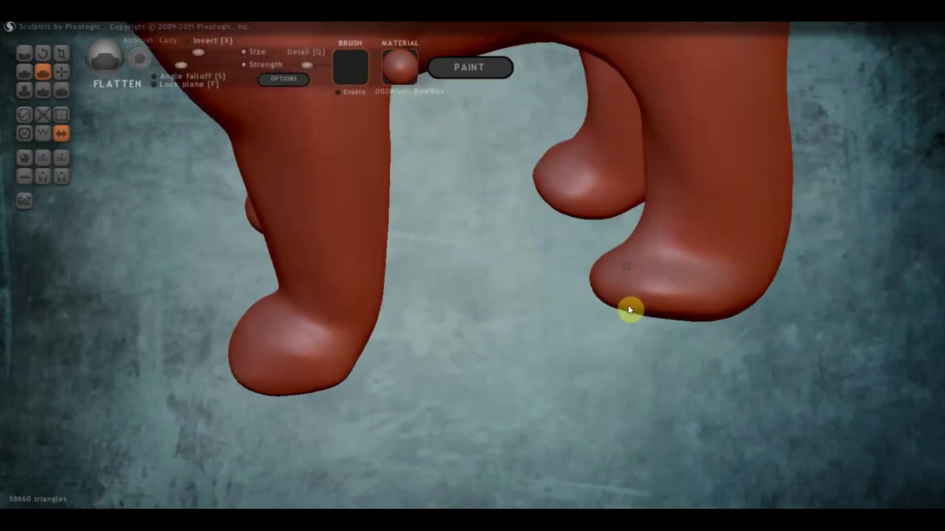
{"action": "scroll", "coordinate": [705, 309], "scroll_direction": "up", "scroll_amount": 1}
{"action": "mouse_move", "coordinate": [705, 308]}
{"action": "right_mouse_down"}
{"action": "mouse_move", "coordinate": [754, 273]}
{"action": "mouse_move", "coordinate": [751, 246]}
{"action": "mouse_move", "coordinate": [557, 238]}
{"action": "mouse_move", "coordinate": [605, 240]}
{"action": "mouse_move", "coordinate": [517, 214]}
{"action": "right_mouse_up"}
{"action": "mouse_move", "coordinate": [420, 178]}
{"action": "left_mouse_down"}
{"action": "mouse_move", "coordinate": [411, 200]}
{"action": "mouse_move", "coordinate": [423, 204]}
{"action": "mouse_move", "coordinate": [406, 219]}
{"action": "mouse_move", "coordinate": [396, 169]}
{"action": "mouse_move", "coordinate": [405, 217]}
{"action": "mouse_move", "coordinate": [423, 180]}
{"action": "mouse_move", "coordinate": [417, 204]}
{"action": "mouse_move", "coordinate": [436, 234]}
{"action": "mouse_move", "coordinate": [430, 140]}
{"action": "mouse_move", "coordinate": [390, 194]}
{"action": "left_mouse_up"}
{"action": "mouse_move", "coordinate": [390, 194]}
{"action": "right_mouse_down"}
{"action": "mouse_move", "coordinate": [549, 228]}
{"action": "mouse_move", "coordinate": [254, 226]}
{"action": "mouse_move", "coordinate": [417, 241]}
{"action": "right_mouse_up"}
{"action": "mouse_move", "coordinate": [418, 241]}
{"action": "left_mouse_down"}
{"action": "mouse_move", "coordinate": [440, 270]}
{"action": "mouse_move", "coordinate": [422, 266]}
{"action": "mouse_move", "coordinate": [451, 167]}
{"action": "mouse_move", "coordinate": [439, 256]}
{"action": "mouse_move", "coordinate": [430, 214]}
{"action": "left_mouse_up"}
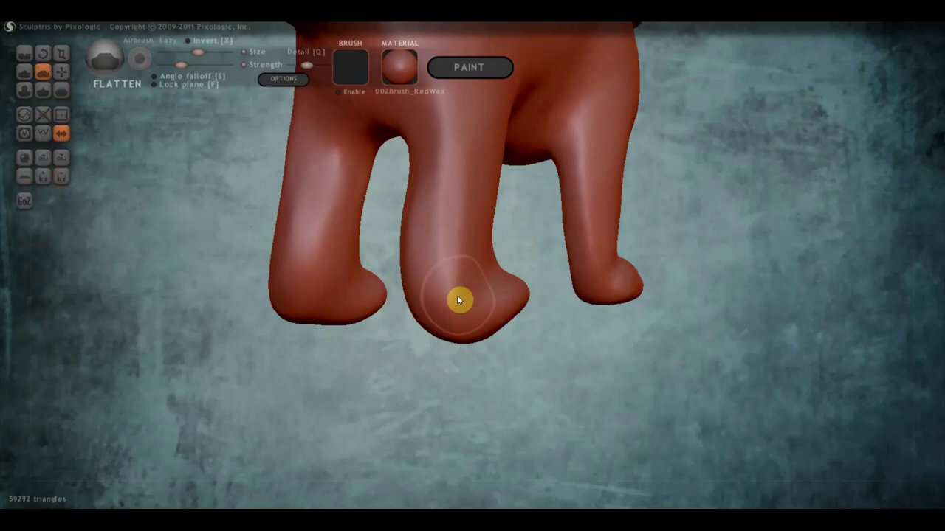
Flatten the raised oval bump on the dog's body
{"action": "mouse_move", "coordinate": [459, 300]}
{"action": "right_mouse_down"}
{"action": "mouse_move", "coordinate": [436, 169]}
{"action": "mouse_move", "coordinate": [448, 160]}
{"action": "mouse_move", "coordinate": [485, 268]}
{"action": "right_mouse_up"}
{"action": "scroll", "coordinate": [486, 268], "scroll_direction": "up", "scroll_amount": 3}
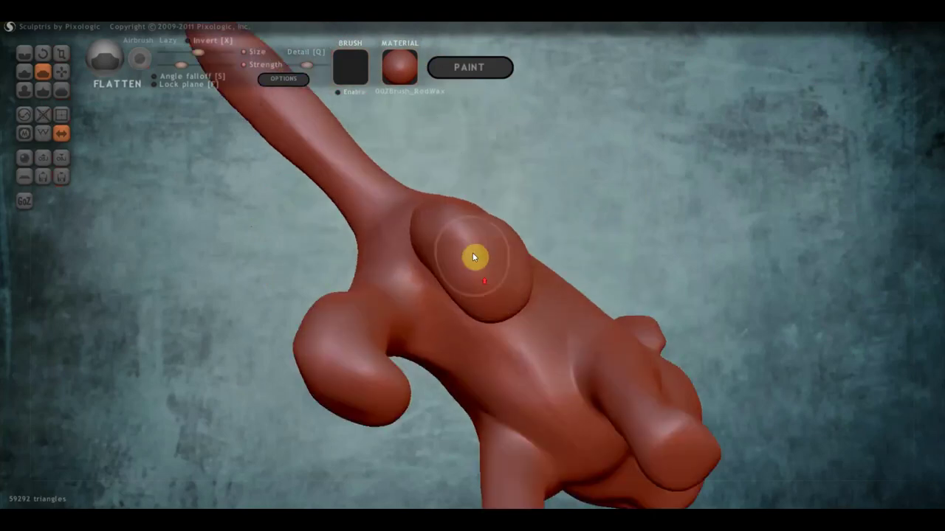
{"action": "mouse_move", "coordinate": [490, 273]}
{"action": "left_mouse_down"}
{"action": "mouse_move", "coordinate": [458, 249]}
{"action": "mouse_move", "coordinate": [468, 283]}
{"action": "mouse_move", "coordinate": [487, 263]}
{"action": "mouse_move", "coordinate": [482, 291]}
{"action": "mouse_move", "coordinate": [485, 265]}
{"action": "mouse_move", "coordinate": [468, 255]}
{"action": "mouse_move", "coordinate": [496, 288]}
{"action": "mouse_move", "coordinate": [453, 232]}
{"action": "mouse_move", "coordinate": [443, 263]}
{"action": "mouse_move", "coordinate": [487, 249]}
{"action": "mouse_move", "coordinate": [508, 288]}
{"action": "mouse_move", "coordinate": [493, 297]}
{"action": "mouse_move", "coordinate": [489, 272]}
{"action": "left_mouse_up"}
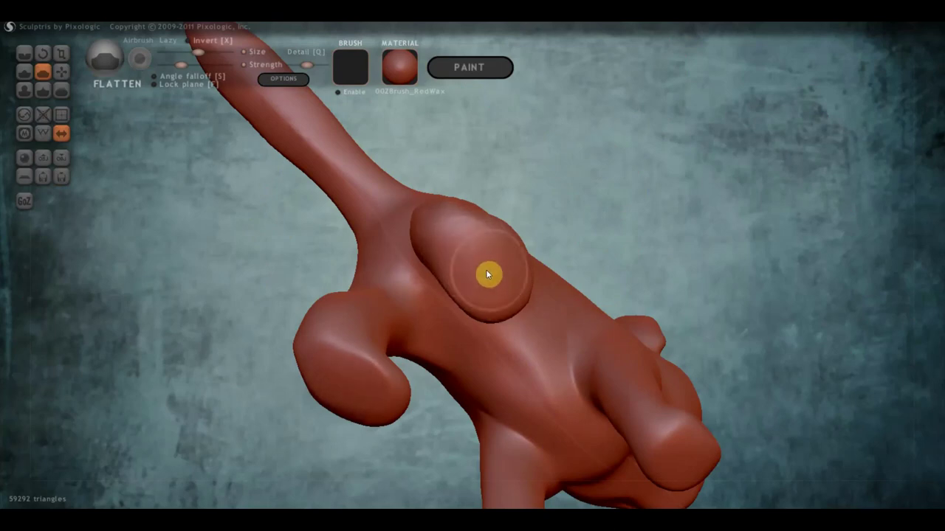
{"action": "mouse_move", "coordinate": [490, 273]}
{"action": "right_mouse_down"}
{"action": "mouse_move", "coordinate": [485, 361]}
{"action": "mouse_move", "coordinate": [436, 441]}
{"action": "right_mouse_up"}
{"action": "right_click_drag", "start_coordinate": [533, 347], "coordinate": [484, 358]}
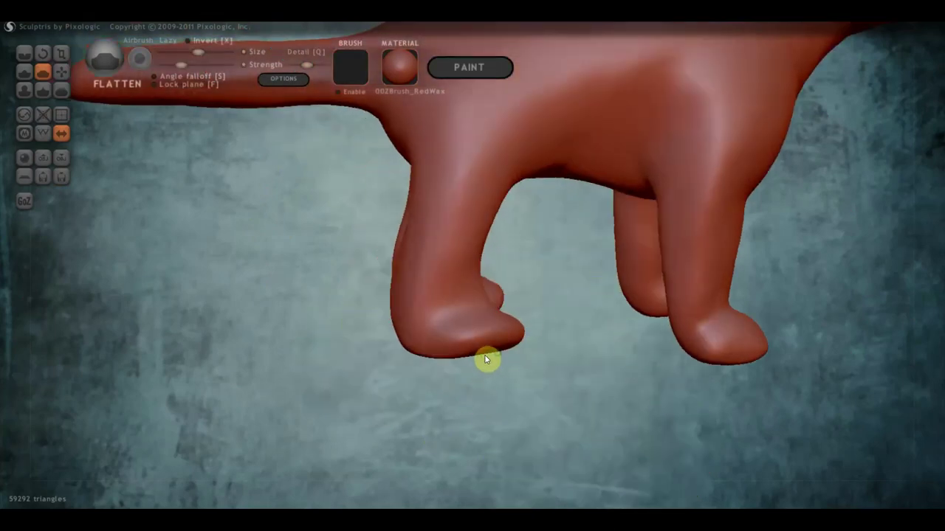
With the Grab brush, pull the front toe tip down and reshape the ankle
{"action": "left_click", "coordinate": [53, 75]}
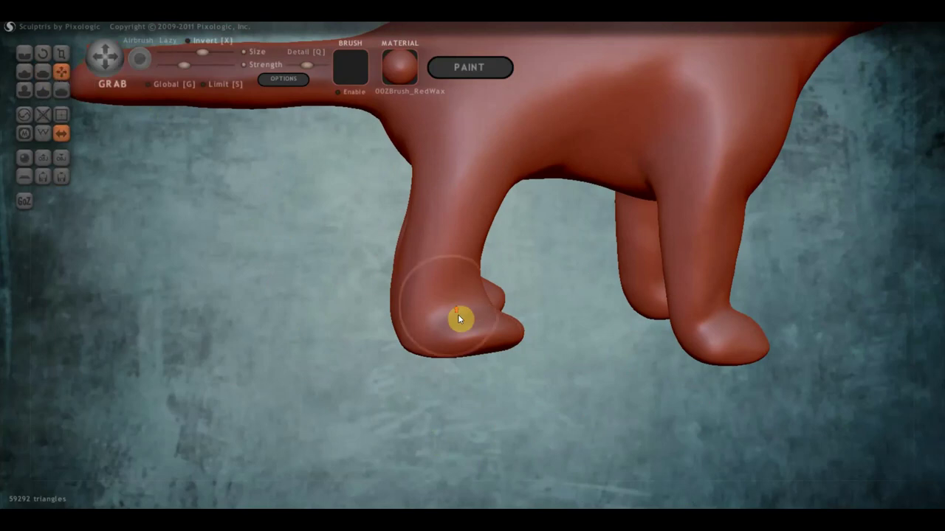
{"action": "right_click_drag", "start_coordinate": [460, 318], "coordinate": [519, 352]}
{"action": "left_click_drag", "start_coordinate": [508, 366], "coordinate": [512, 375]}
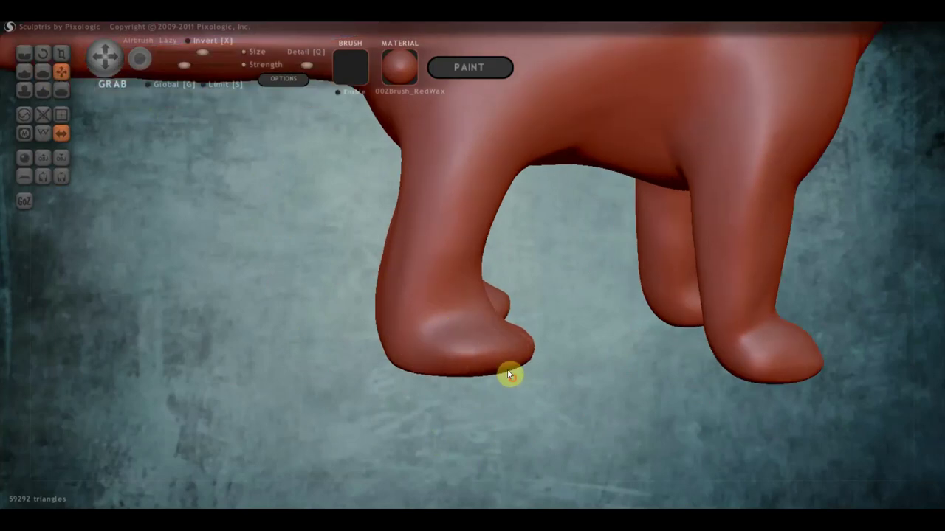
{"action": "scroll", "coordinate": [496, 312], "scroll_direction": "up", "scroll_amount": 2}
{"action": "scroll", "coordinate": [495, 313], "scroll_direction": "up", "scroll_amount": 1}
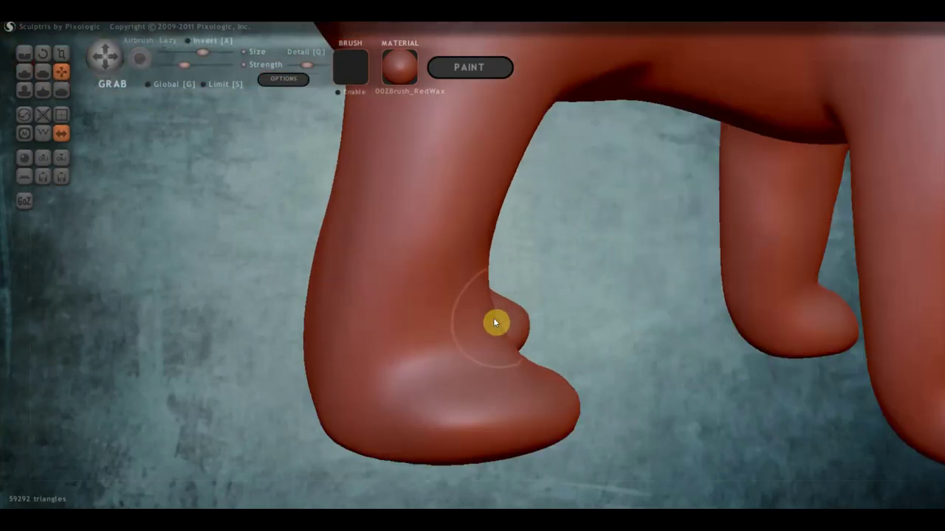
{"action": "mouse_move", "coordinate": [493, 317]}
{"action": "left_mouse_down"}
{"action": "mouse_move", "coordinate": [462, 327]}
{"action": "mouse_move", "coordinate": [487, 338]}
{"action": "mouse_move", "coordinate": [456, 341]}
{"action": "left_mouse_up"}
{"action": "scroll", "coordinate": [474, 304], "scroll_direction": "down", "scroll_amount": 1}
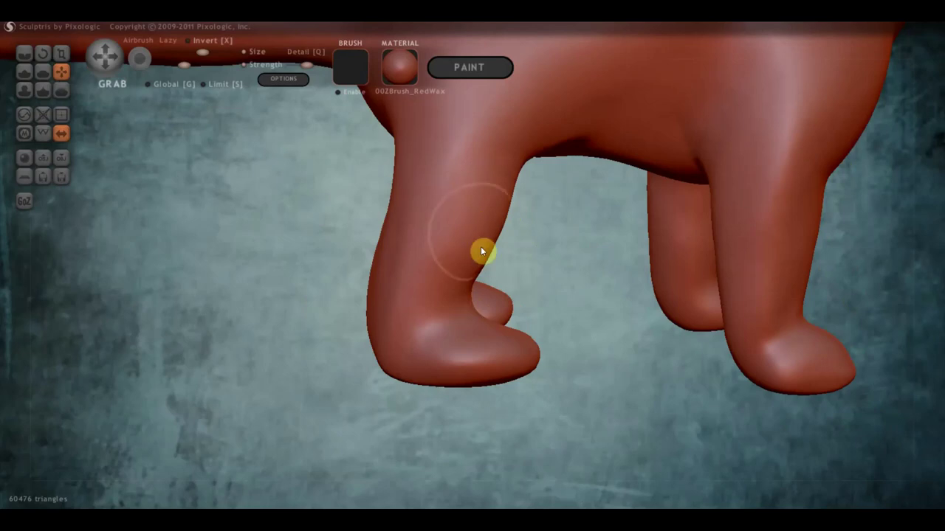
Reshape the dog's side above the front leg from a three-quarter view
{"action": "mouse_move", "coordinate": [500, 254]}
{"action": "left_mouse_down"}
{"action": "mouse_move", "coordinate": [546, 255]}
{"action": "mouse_move", "coordinate": [394, 262]}
{"action": "mouse_move", "coordinate": [421, 253]}
{"action": "mouse_move", "coordinate": [468, 363]}
{"action": "mouse_move", "coordinate": [473, 340]}
{"action": "mouse_move", "coordinate": [483, 390]}
{"action": "mouse_move", "coordinate": [367, 384]}
{"action": "mouse_move", "coordinate": [458, 337]}
{"action": "left_mouse_up"}
{"action": "scroll", "coordinate": [454, 325], "scroll_direction": "up", "scroll_amount": 2}
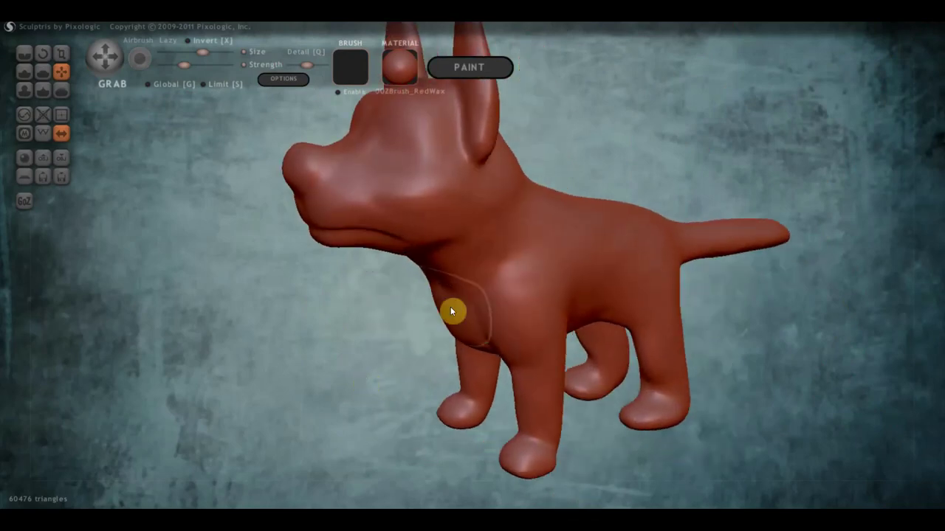
{"action": "scroll", "coordinate": [414, 299], "scroll_direction": "up", "scroll_amount": 3}
{"action": "mouse_move", "coordinate": [375, 296]}
{"action": "left_mouse_down"}
{"action": "mouse_move", "coordinate": [498, 308]}
{"action": "mouse_move", "coordinate": [333, 267]}
{"action": "mouse_move", "coordinate": [443, 259]}
{"action": "left_mouse_up"}
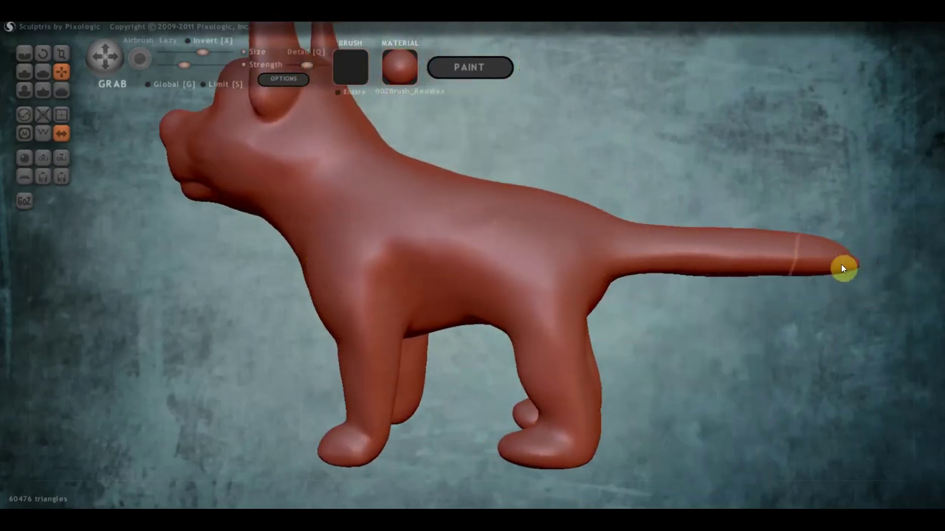
{"action": "mouse_move", "coordinate": [648, 279]}
{"action": "left_mouse_down"}
{"action": "mouse_move", "coordinate": [646, 298]}
{"action": "mouse_move", "coordinate": [626, 310]}
{"action": "mouse_move", "coordinate": [669, 258]}
{"action": "mouse_move", "coordinate": [649, 287]}
{"action": "mouse_move", "coordinate": [671, 278]}
{"action": "mouse_move", "coordinate": [558, 273]}
{"action": "left_mouse_up"}
{"action": "scroll", "coordinate": [558, 274], "scroll_direction": "up", "scroll_amount": 2}
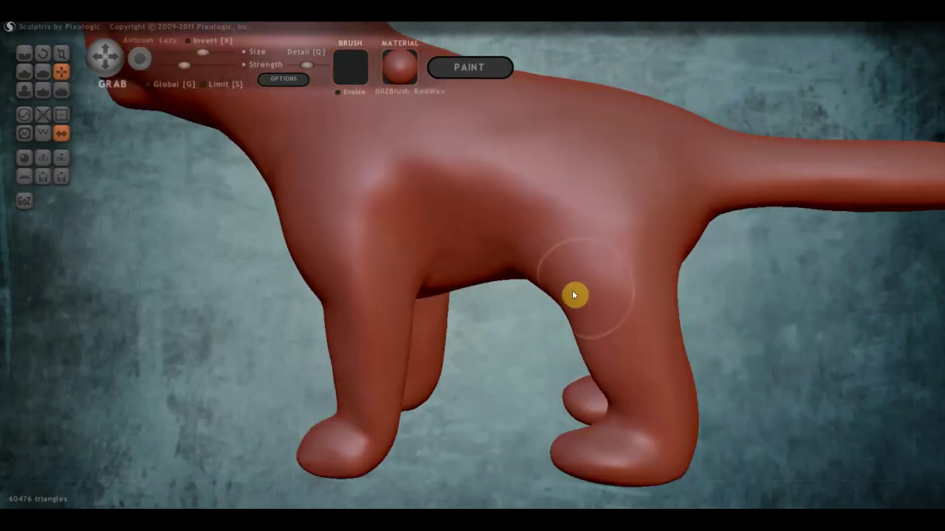
{"action": "scroll", "coordinate": [587, 323], "scroll_direction": "up", "scroll_amount": 1}
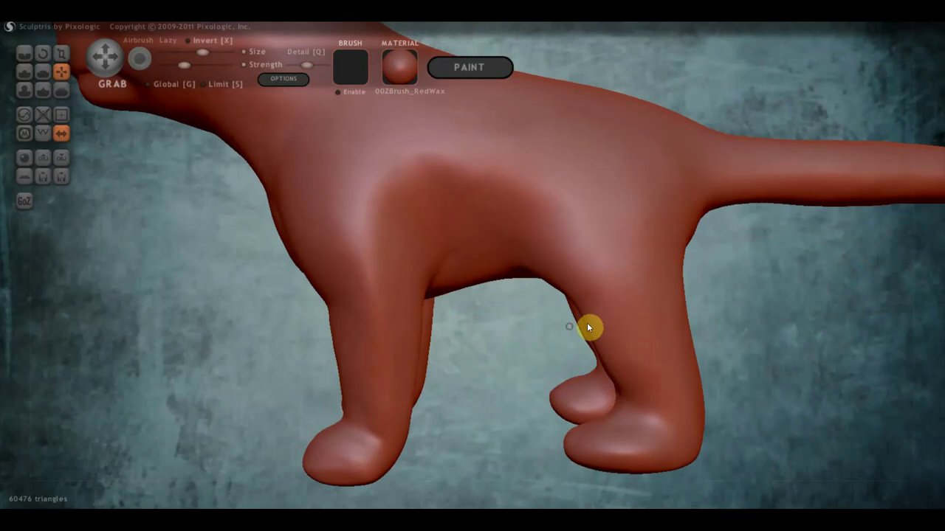
{"action": "scroll", "coordinate": [582, 322], "scroll_direction": "up", "scroll_amount": 3}
{"action": "scroll", "coordinate": [583, 322], "scroll_direction": "down", "scroll_amount": 3}
{"action": "mouse_move", "coordinate": [521, 281]}
{"action": "left_mouse_down"}
{"action": "mouse_move", "coordinate": [470, 297]}
{"action": "mouse_move", "coordinate": [462, 280]}
{"action": "left_mouse_up"}
{"action": "scroll", "coordinate": [437, 227], "scroll_direction": "up", "scroll_amount": 2}
{"action": "left_click_drag", "start_coordinate": [426, 251], "coordinate": [405, 223]}
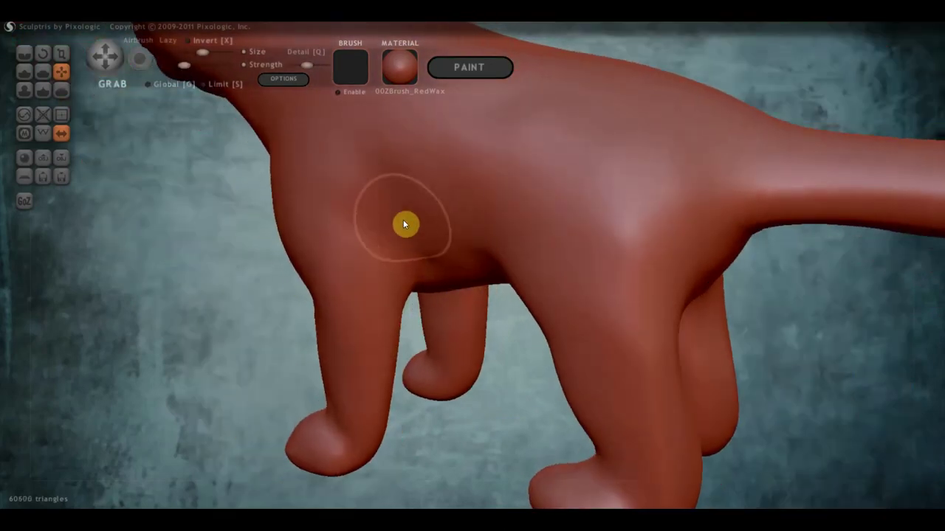
Reshape where the hind leg meets the belly and refine the back of the hind leg
{"action": "mouse_move", "coordinate": [405, 223]}
{"action": "right_mouse_down"}
{"action": "mouse_move", "coordinate": [586, 230]}
{"action": "mouse_move", "coordinate": [572, 260]}
{"action": "right_mouse_up"}
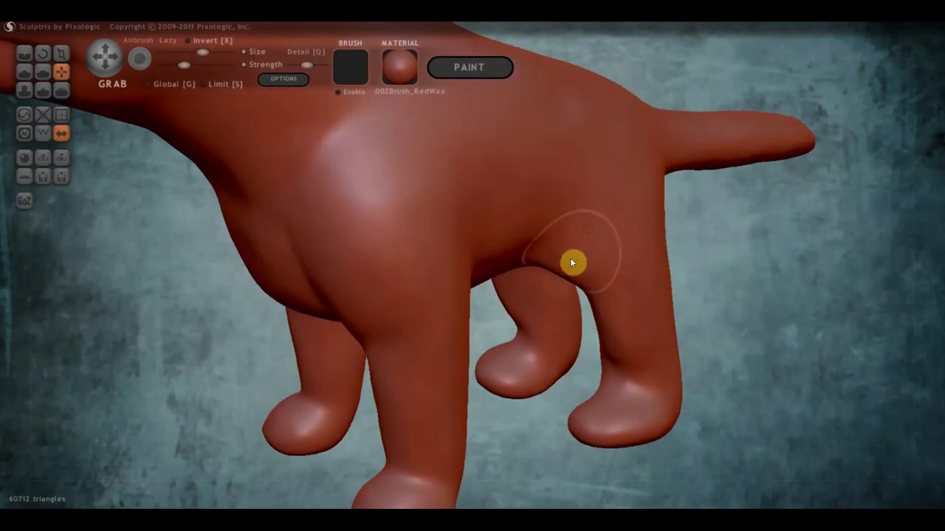
{"action": "mouse_move", "coordinate": [552, 268]}
{"action": "left_mouse_down"}
{"action": "mouse_move", "coordinate": [565, 249]}
{"action": "mouse_move", "coordinate": [590, 249]}
{"action": "left_mouse_up"}
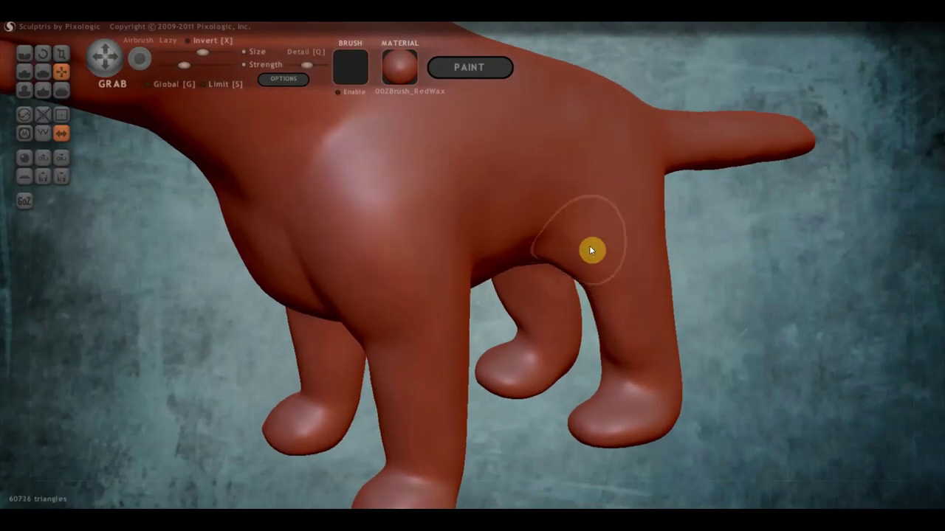
{"action": "scroll", "coordinate": [605, 266], "scroll_direction": "down", "scroll_amount": 3}
{"action": "scroll", "coordinate": [646, 279], "scroll_direction": "down", "scroll_amount": 2}
{"action": "mouse_move", "coordinate": [646, 279]}
{"action": "left_mouse_down"}
{"action": "mouse_move", "coordinate": [624, 308]}
{"action": "mouse_move", "coordinate": [645, 359]}
{"action": "mouse_move", "coordinate": [731, 346]}
{"action": "mouse_move", "coordinate": [648, 290]}
{"action": "mouse_move", "coordinate": [641, 262]}
{"action": "mouse_move", "coordinate": [641, 285]}
{"action": "left_mouse_up"}
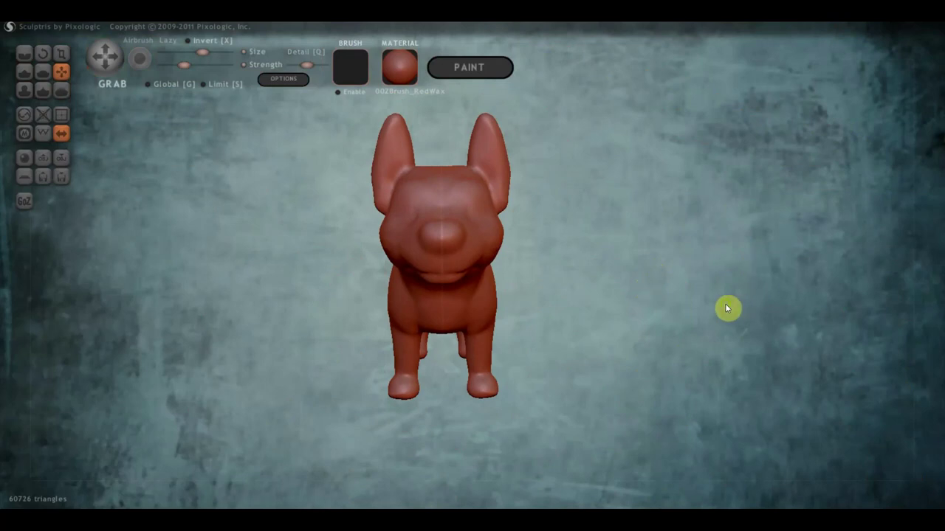
{"action": "mouse_move", "coordinate": [728, 308]}
{"action": "left_mouse_down"}
{"action": "mouse_move", "coordinate": [558, 308]}
{"action": "mouse_move", "coordinate": [590, 305]}
{"action": "mouse_move", "coordinate": [580, 293]}
{"action": "mouse_move", "coordinate": [379, 285]}
{"action": "mouse_move", "coordinate": [394, 294]}
{"action": "mouse_move", "coordinate": [634, 288]}
{"action": "mouse_move", "coordinate": [658, 333]}
{"action": "left_mouse_up"}
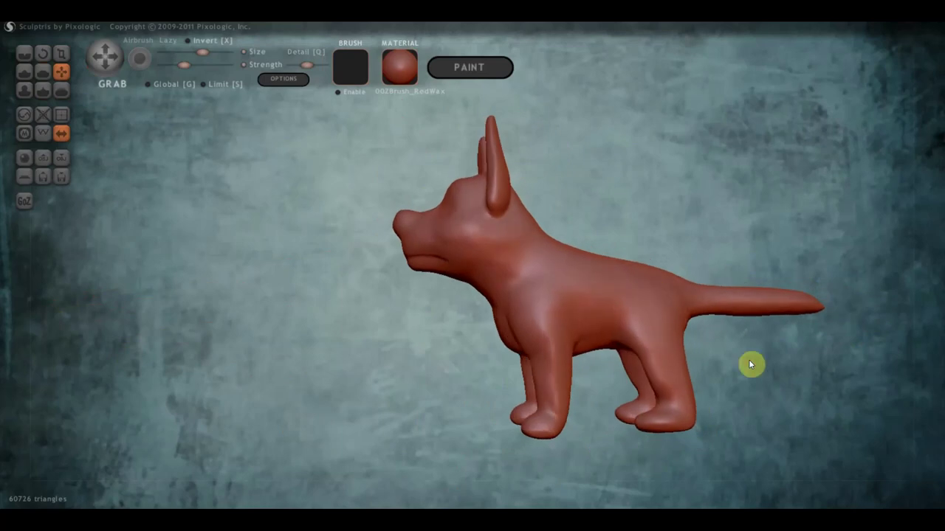
{"action": "scroll", "coordinate": [751, 364], "scroll_direction": "up", "scroll_amount": 3}
{"action": "left_click_drag", "start_coordinate": [755, 363], "coordinate": [565, 93], "text": "alt"}
{"action": "scroll", "coordinate": [543, 205], "scroll_direction": "up", "scroll_amount": 3}
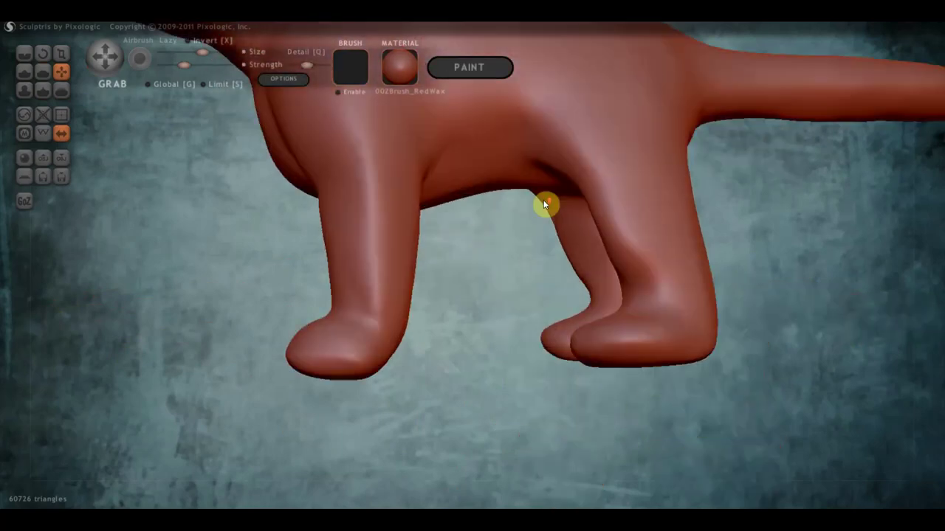
{"action": "mouse_move", "coordinate": [544, 205]}
{"action": "right_mouse_down"}
{"action": "mouse_move", "coordinate": [637, 335]}
{"action": "mouse_move", "coordinate": [580, 308]}
{"action": "right_mouse_up"}
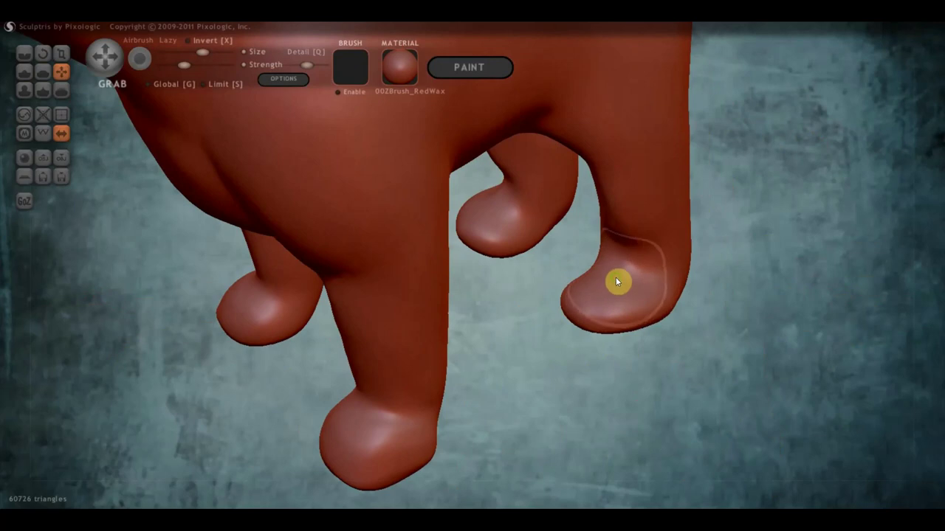
{"action": "right_click_drag", "start_coordinate": [618, 280], "coordinate": [676, 240]}
{"action": "scroll", "coordinate": [490, 414], "scroll_direction": "down", "scroll_amount": 2}
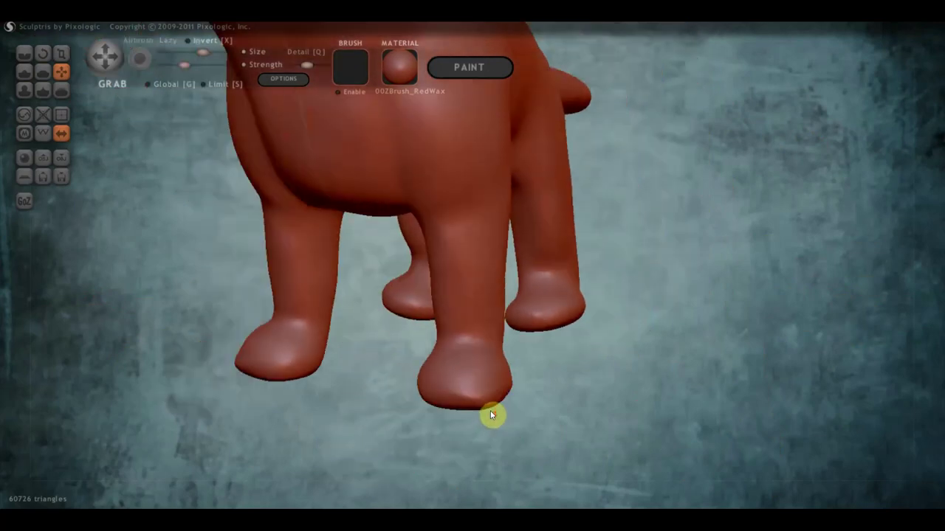
{"action": "scroll", "coordinate": [489, 406], "scroll_direction": "down", "scroll_amount": 2}
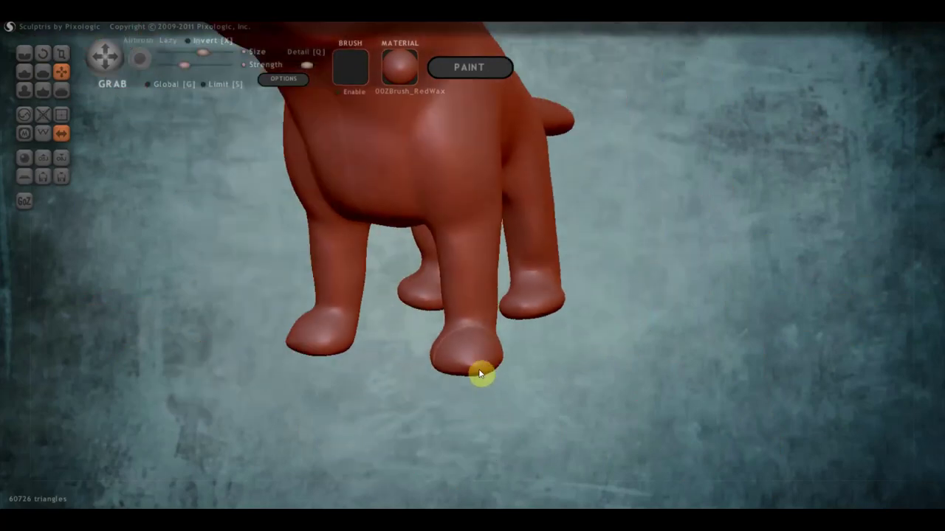
{"action": "mouse_move", "coordinate": [479, 374]}
{"action": "right_mouse_down"}
{"action": "mouse_move", "coordinate": [479, 358]}
{"action": "mouse_move", "coordinate": [546, 389]}
{"action": "mouse_move", "coordinate": [561, 348]}
{"action": "mouse_move", "coordinate": [583, 331]}
{"action": "mouse_move", "coordinate": [586, 382]}
{"action": "mouse_move", "coordinate": [434, 373]}
{"action": "mouse_move", "coordinate": [464, 368]}
{"action": "mouse_move", "coordinate": [482, 350]}
{"action": "right_mouse_up"}
{"action": "scroll", "coordinate": [561, 348], "scroll_direction": "down", "scroll_amount": 3}
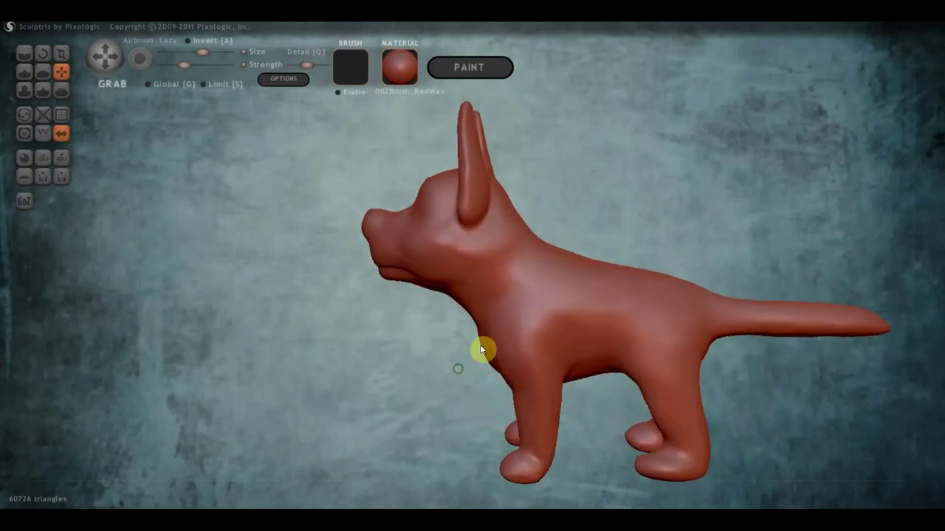
{"action": "mouse_move", "coordinate": [717, 327]}
{"action": "right_mouse_down"}
{"action": "mouse_move", "coordinate": [533, 363]}
{"action": "mouse_move", "coordinate": [411, 300]}
{"action": "mouse_move", "coordinate": [302, 305]}
{"action": "mouse_move", "coordinate": [435, 308]}
{"action": "right_mouse_up"}
{"action": "scroll", "coordinate": [575, 301], "scroll_direction": "up", "scroll_amount": 3}
{"action": "scroll", "coordinate": [574, 301], "scroll_direction": "up", "scroll_amount": 1}
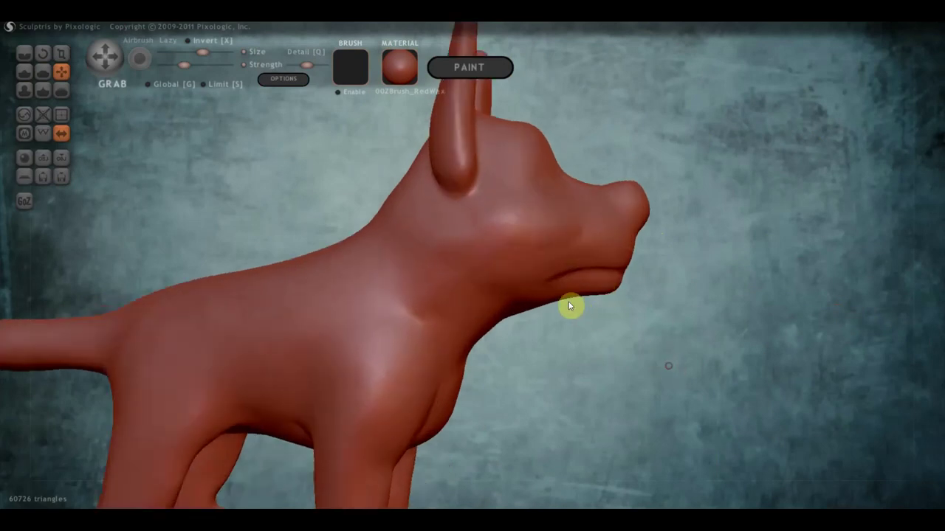
Toggle between the Mask and Grab brushes several times, ending on Grab
{"action": "key", "text": "m"}
{"action": "key", "text": "g"}
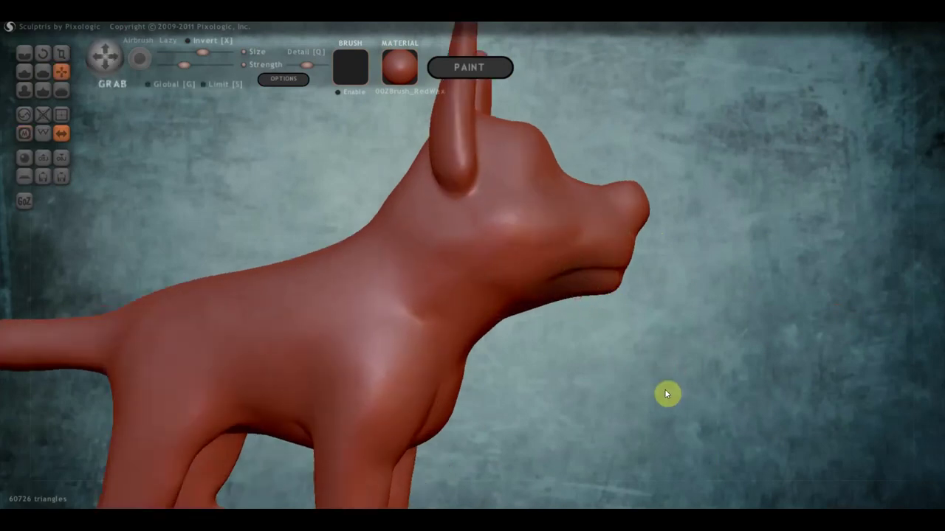
{"action": "key", "text": "m"}
{"action": "key", "text": "g"}
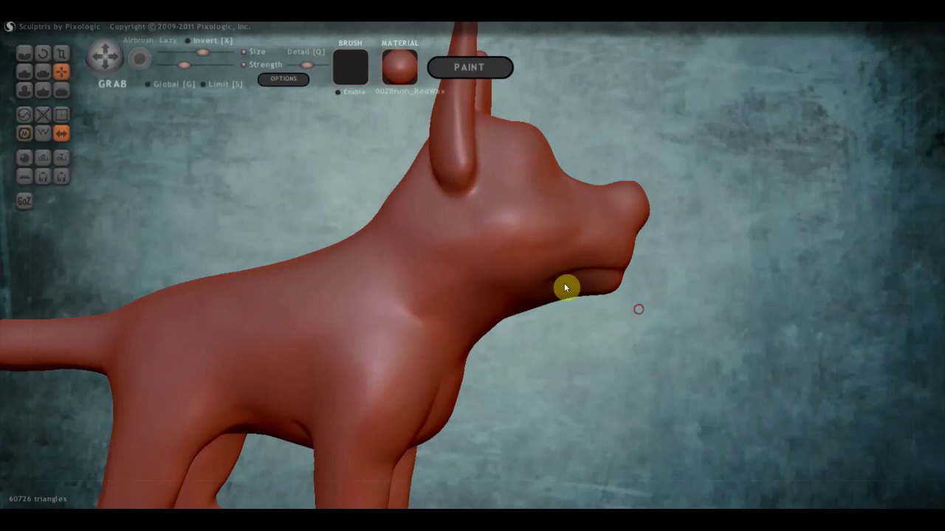
{"action": "key", "text": "m"}
{"action": "key", "text": "g"}
{"action": "key", "text": "m"}
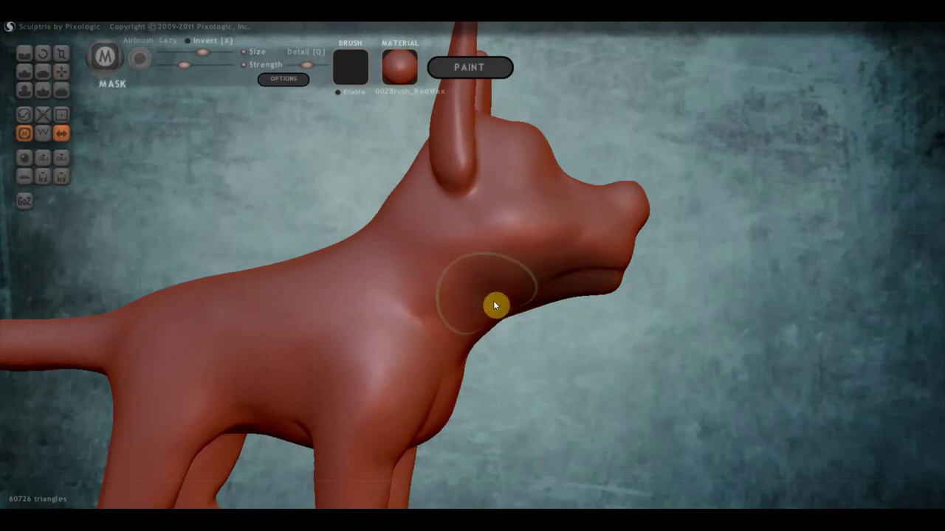
{"action": "key", "text": "g"}
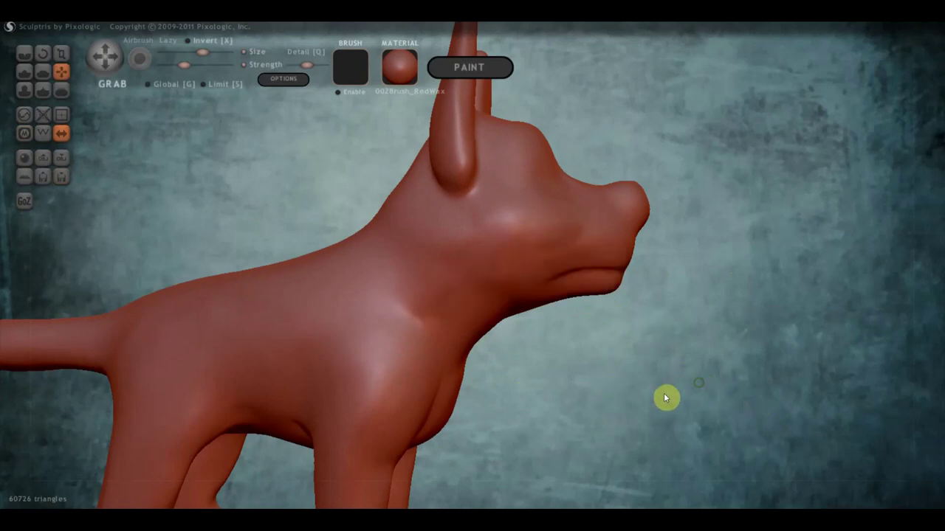
Turn the dog to face the other way and zoom out to see it whole
{"action": "left_click_drag", "start_coordinate": [664, 399], "coordinate": [539, 402]}
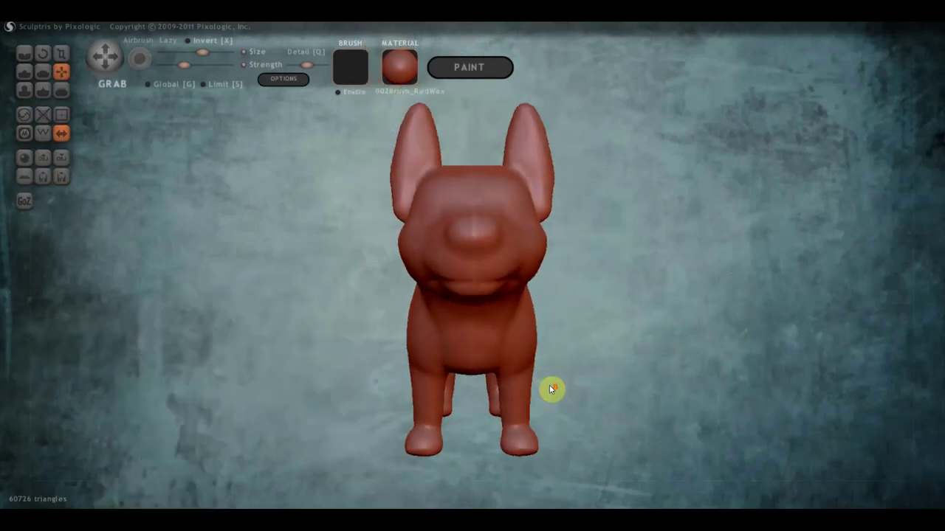
{"action": "mouse_move", "coordinate": [670, 378]}
{"action": "left_mouse_down"}
{"action": "mouse_move", "coordinate": [549, 386]}
{"action": "mouse_move", "coordinate": [376, 375]}
{"action": "left_mouse_up"}
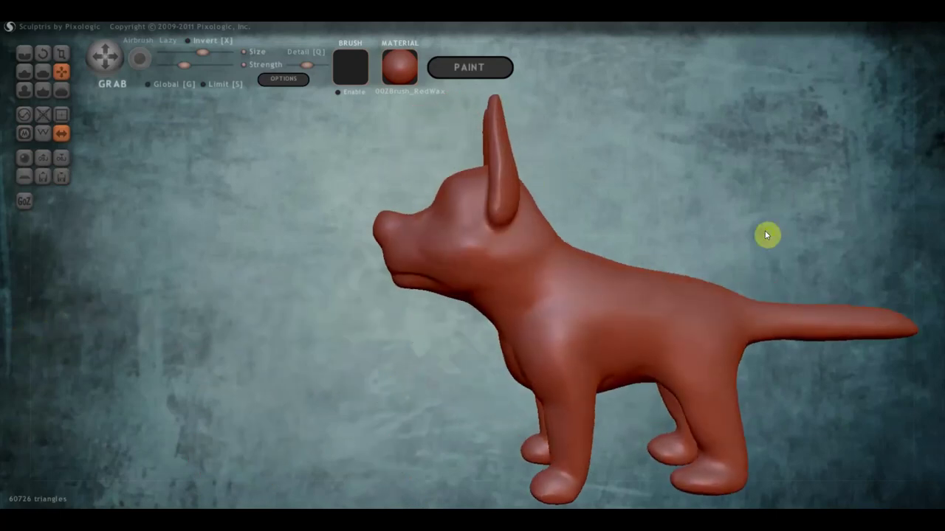
{"action": "left_click_drag", "start_coordinate": [765, 230], "coordinate": [644, 205], "text": "alt"}
{"action": "scroll", "coordinate": [644, 204], "scroll_direction": "down", "scroll_amount": 3}
Drag the ear from tip toward base so it leans and bulges near its base
{"action": "scroll", "coordinate": [581, 190], "scroll_direction": "up", "scroll_amount": 2}
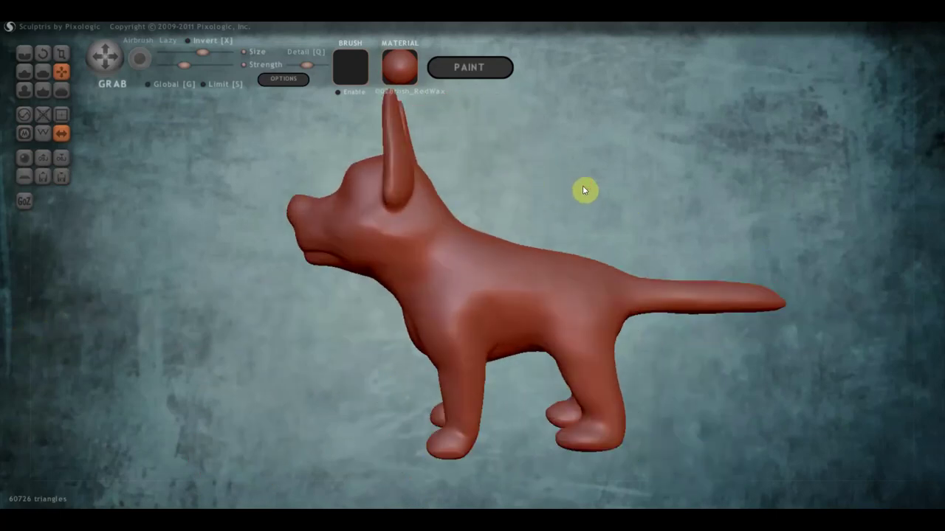
{"action": "scroll", "coordinate": [609, 193], "scroll_direction": "up", "scroll_amount": 1}
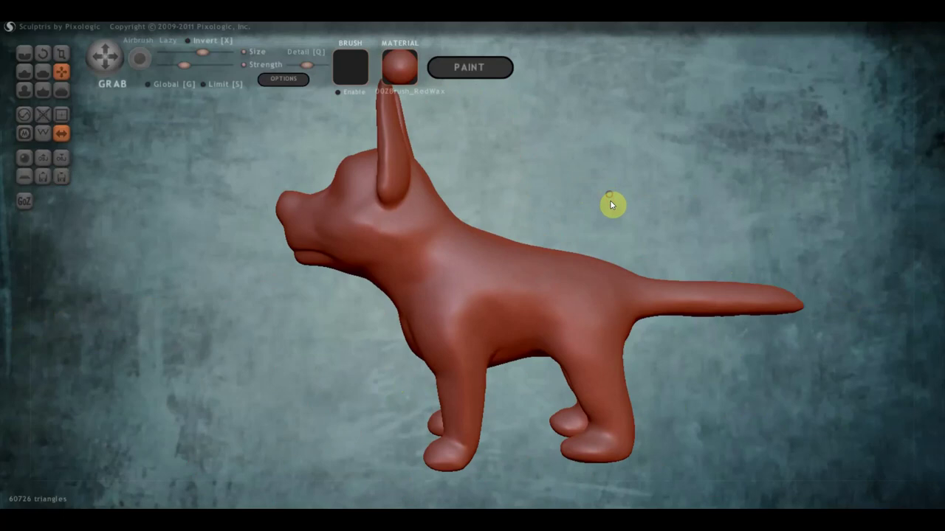
{"action": "scroll", "coordinate": [626, 200], "scroll_direction": "down", "scroll_amount": 2}
{"action": "scroll", "coordinate": [543, 171], "scroll_direction": "down", "scroll_amount": 1}
{"action": "scroll", "coordinate": [540, 168], "scroll_direction": "up", "scroll_amount": 3}
{"action": "scroll", "coordinate": [446, 297], "scroll_direction": "up", "scroll_amount": 2}
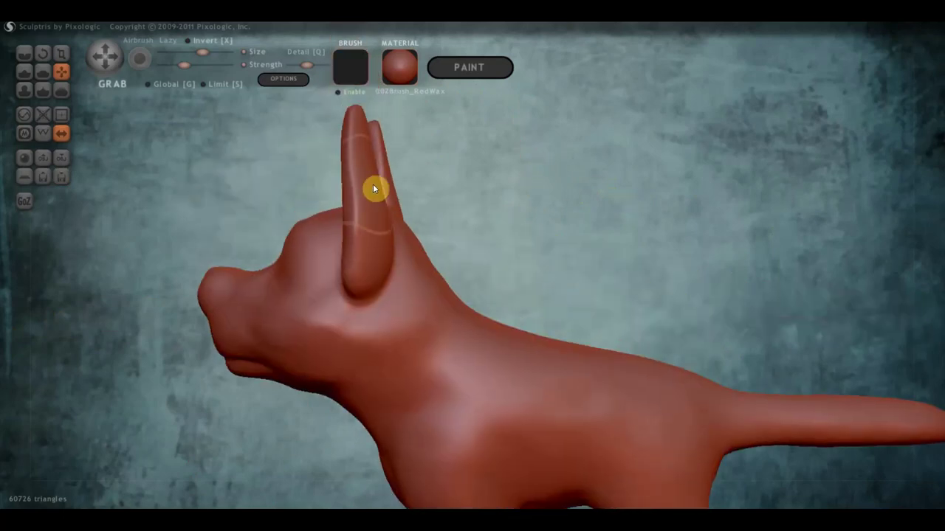
{"action": "mouse_move", "coordinate": [374, 186]}
{"action": "left_mouse_down"}
{"action": "mouse_move", "coordinate": [375, 277]}
{"action": "mouse_move", "coordinate": [412, 276]}
{"action": "left_mouse_up"}
{"action": "mouse_move", "coordinate": [411, 276]}
{"action": "right_mouse_down"}
{"action": "mouse_move", "coordinate": [469, 282]}
{"action": "mouse_move", "coordinate": [499, 196]}
{"action": "mouse_move", "coordinate": [578, 211]}
{"action": "right_mouse_up"}
{"action": "scroll", "coordinate": [490, 253], "scroll_direction": "up", "scroll_amount": 3}
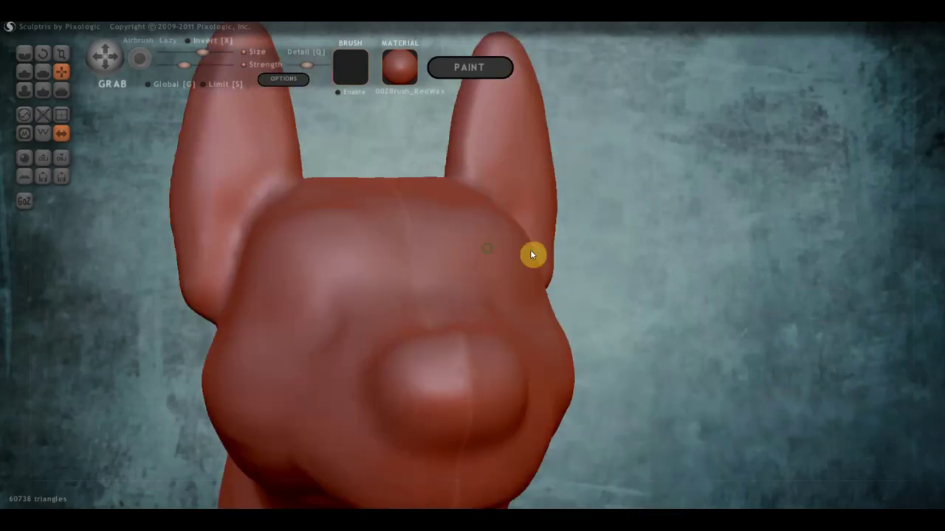
{"action": "scroll", "coordinate": [529, 245], "scroll_direction": "down", "scroll_amount": 3}
{"action": "mouse_move", "coordinate": [528, 241]}
{"action": "right_mouse_down"}
{"action": "mouse_move", "coordinate": [420, 238]}
{"action": "mouse_move", "coordinate": [393, 251]}
{"action": "right_mouse_up"}
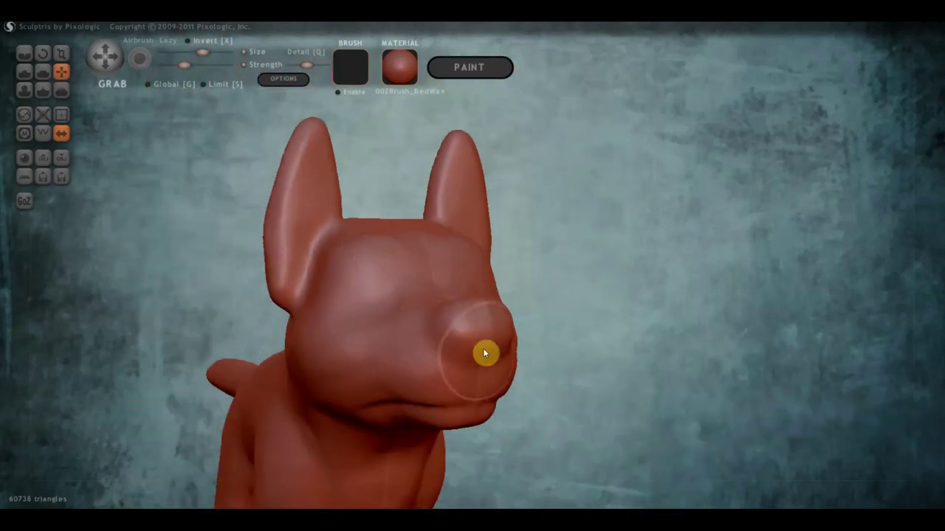
{"action": "mouse_move", "coordinate": [484, 354]}
{"action": "right_mouse_down"}
{"action": "mouse_move", "coordinate": [435, 278]}
{"action": "mouse_move", "coordinate": [428, 282]}
{"action": "right_mouse_up"}
{"action": "scroll", "coordinate": [428, 282], "scroll_direction": "up", "scroll_amount": 3}
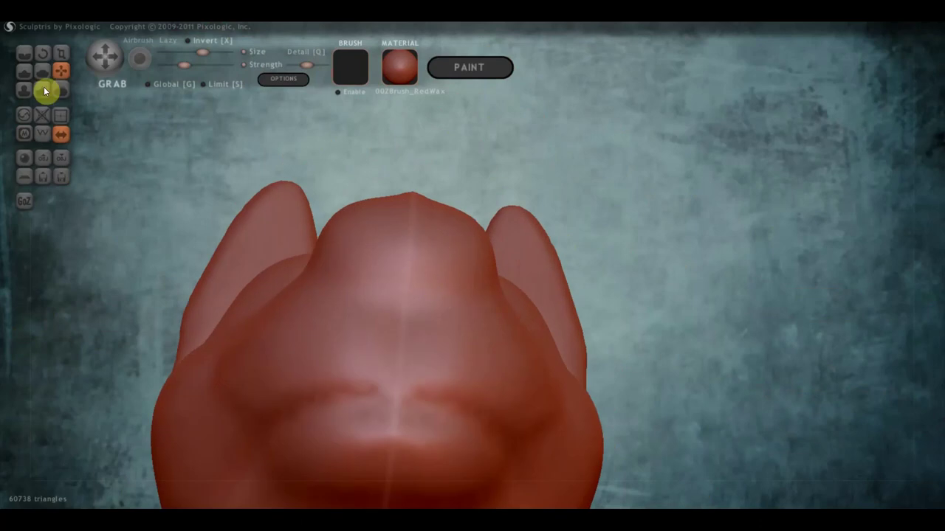
With a smaller Draw brush, sculpt two nostril bumps onto the nose tip
{"action": "left_click", "coordinate": [24, 71]}
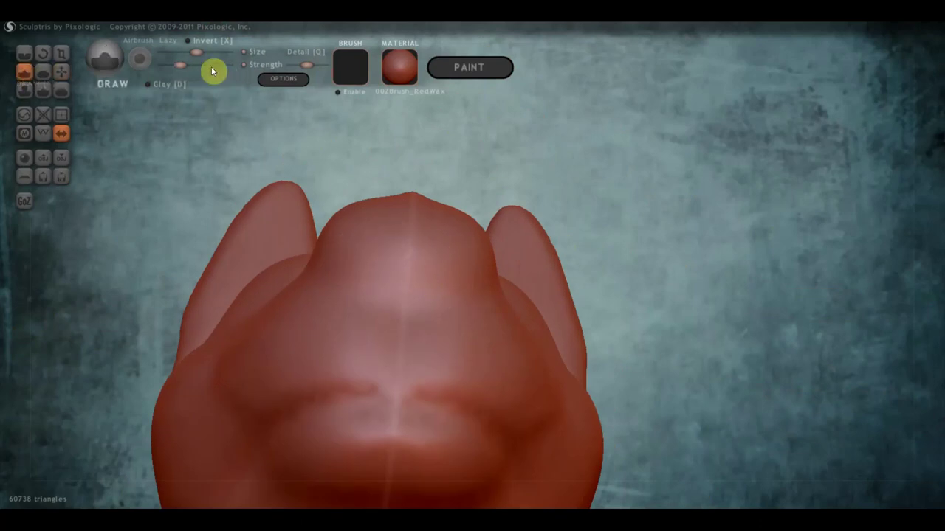
{"action": "left_click_drag", "start_coordinate": [190, 54], "coordinate": [184, 50]}
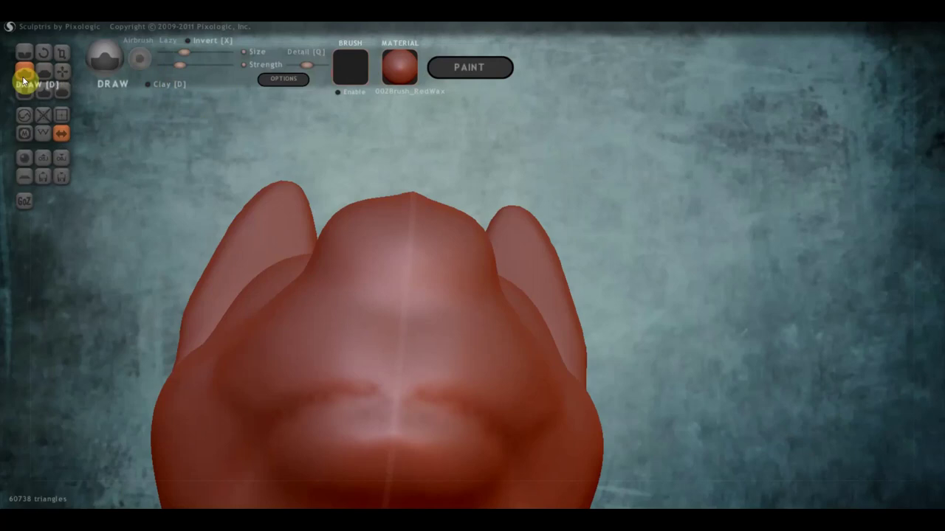
{"action": "scroll", "coordinate": [359, 249], "scroll_direction": "up", "scroll_amount": 2}
{"action": "right_click_drag", "start_coordinate": [359, 247], "coordinate": [318, 269]}
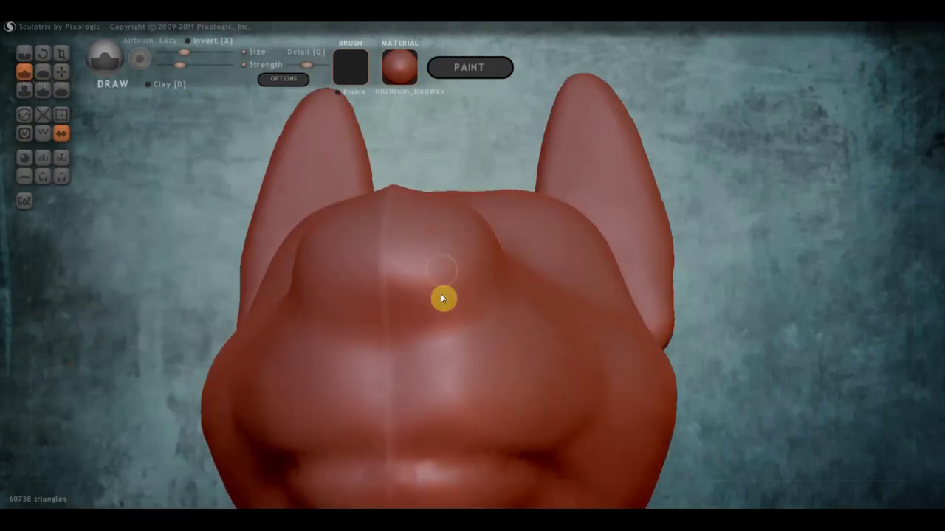
{"action": "mouse_move", "coordinate": [441, 256]}
{"action": "left_mouse_down"}
{"action": "mouse_move", "coordinate": [448, 300]}
{"action": "mouse_move", "coordinate": [466, 308]}
{"action": "mouse_move", "coordinate": [445, 264]}
{"action": "mouse_move", "coordinate": [432, 282]}
{"action": "mouse_move", "coordinate": [472, 308]}
{"action": "mouse_move", "coordinate": [480, 329]}
{"action": "mouse_move", "coordinate": [455, 258]}
{"action": "mouse_move", "coordinate": [441, 275]}
{"action": "mouse_move", "coordinate": [447, 299]}
{"action": "mouse_move", "coordinate": [436, 296]}
{"action": "left_mouse_up"}
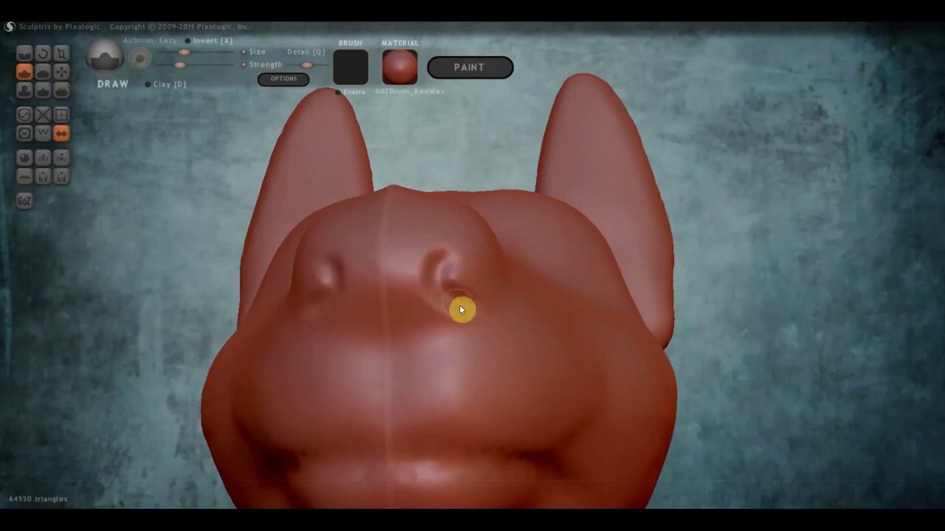
{"action": "mouse_move", "coordinate": [463, 305]}
{"action": "right_mouse_down"}
{"action": "mouse_move", "coordinate": [395, 358]}
{"action": "mouse_move", "coordinate": [348, 354]}
{"action": "mouse_move", "coordinate": [439, 342]}
{"action": "mouse_move", "coordinate": [476, 362]}
{"action": "mouse_move", "coordinate": [490, 288]}
{"action": "mouse_move", "coordinate": [321, 287]}
{"action": "right_mouse_up"}
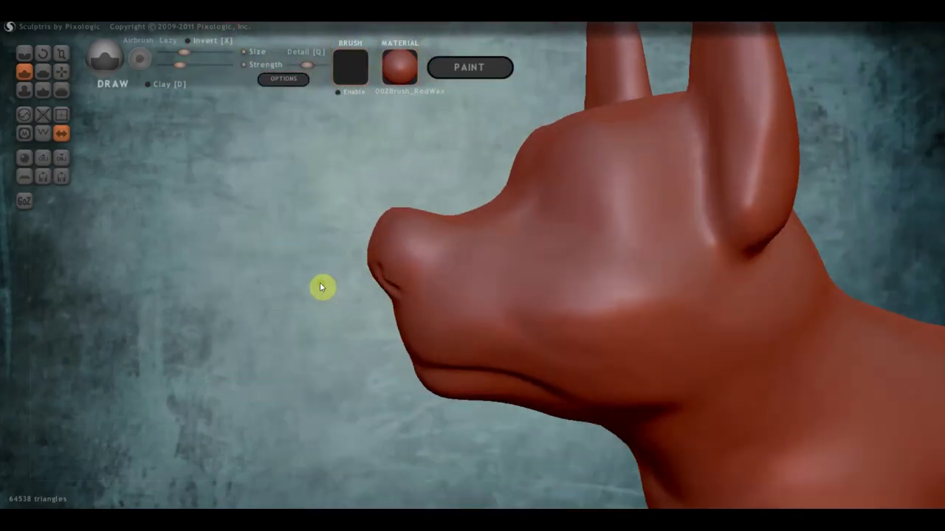
With Grab, pull the nose tip and nostril area into shape, undoing one overpulled stroke
{"action": "left_click", "coordinate": [61, 72]}
{"action": "scroll", "coordinate": [328, 227], "scroll_direction": "up", "scroll_amount": 2}
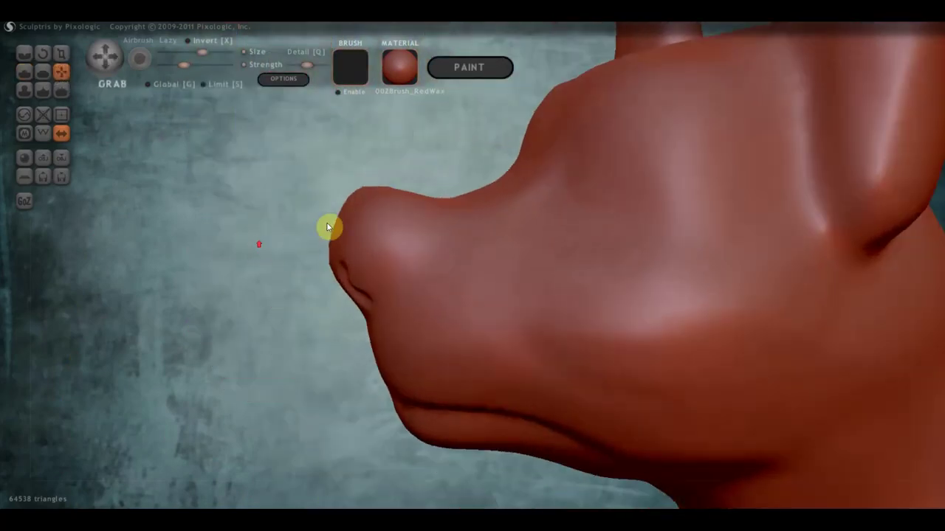
{"action": "mouse_move", "coordinate": [329, 226]}
{"action": "left_mouse_down"}
{"action": "mouse_move", "coordinate": [352, 215]}
{"action": "mouse_move", "coordinate": [329, 235]}
{"action": "left_mouse_up"}
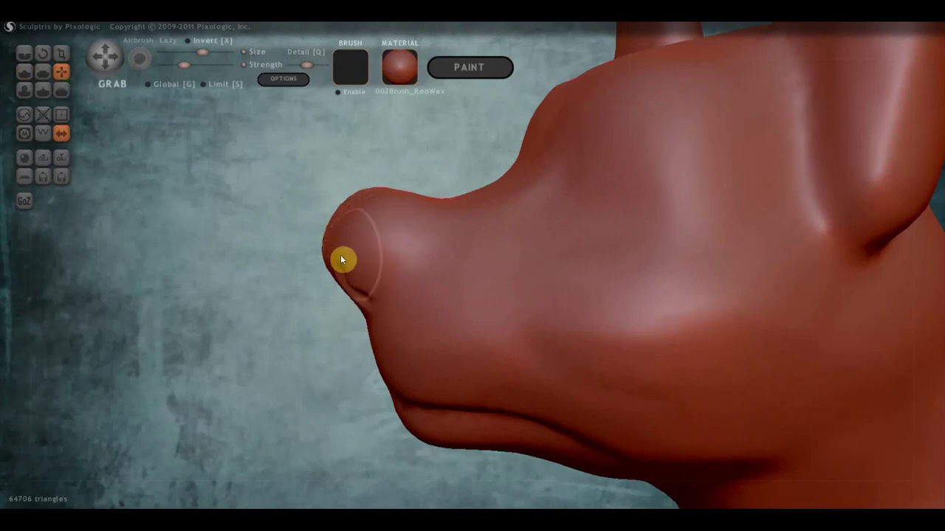
{"action": "left_click_drag", "start_coordinate": [337, 259], "coordinate": [331, 285]}
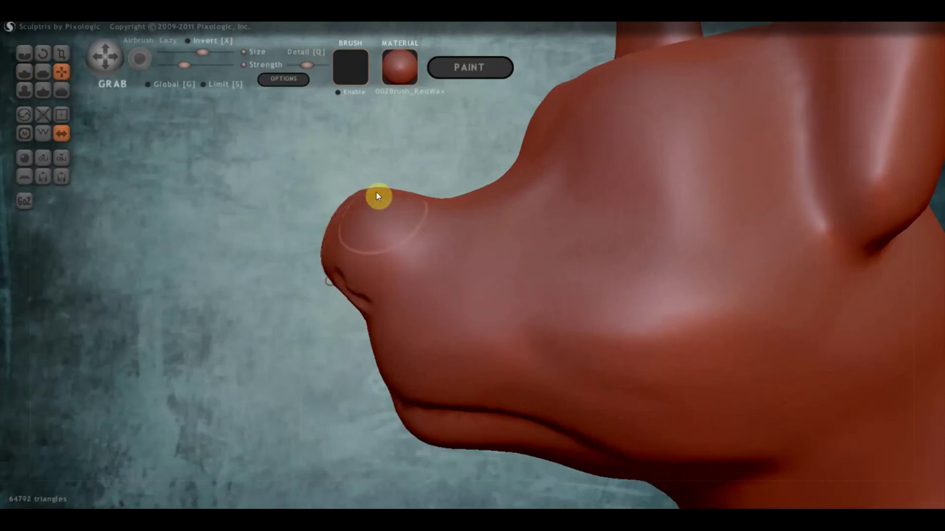
{"action": "scroll", "coordinate": [375, 193], "scroll_direction": "down", "scroll_amount": 2}
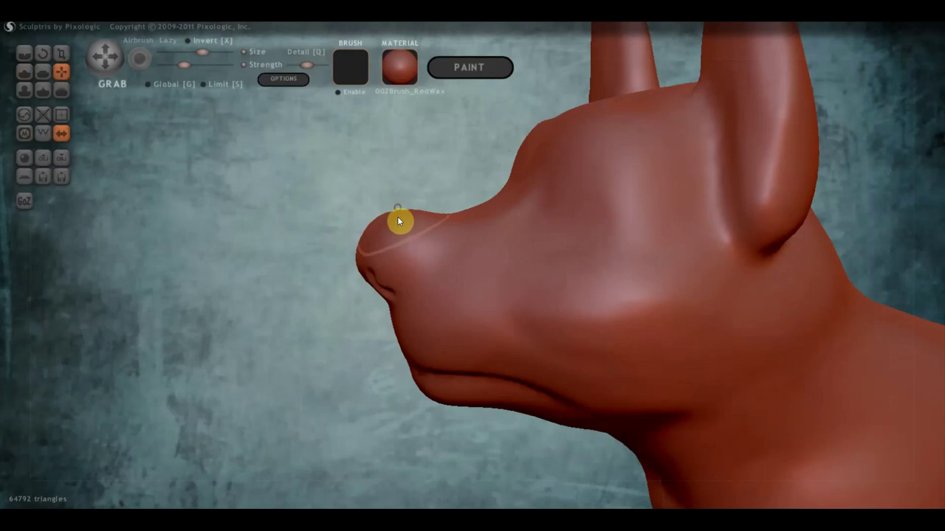
{"action": "mouse_move", "coordinate": [521, 237]}
{"action": "right_mouse_down"}
{"action": "mouse_move", "coordinate": [622, 238]}
{"action": "mouse_move", "coordinate": [602, 231]}
{"action": "right_mouse_up"}
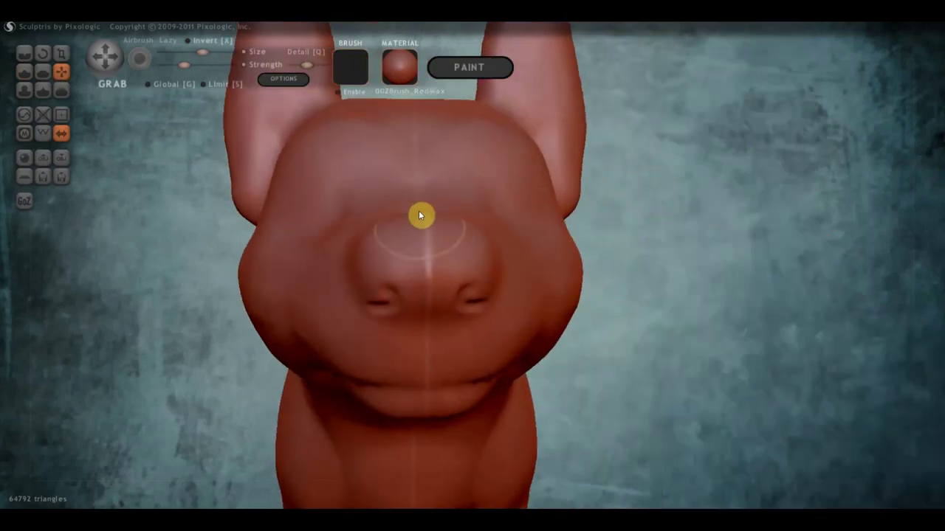
{"action": "left_click_drag", "start_coordinate": [390, 206], "coordinate": [422, 288]}
{"action": "key", "text": "ctrl+z"}
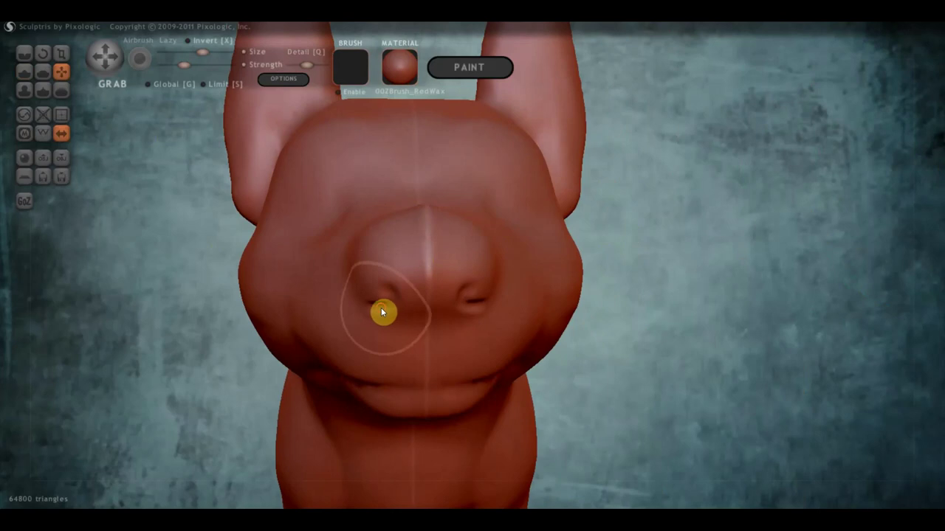
{"action": "right_click_drag", "start_coordinate": [489, 317], "coordinate": [566, 323]}
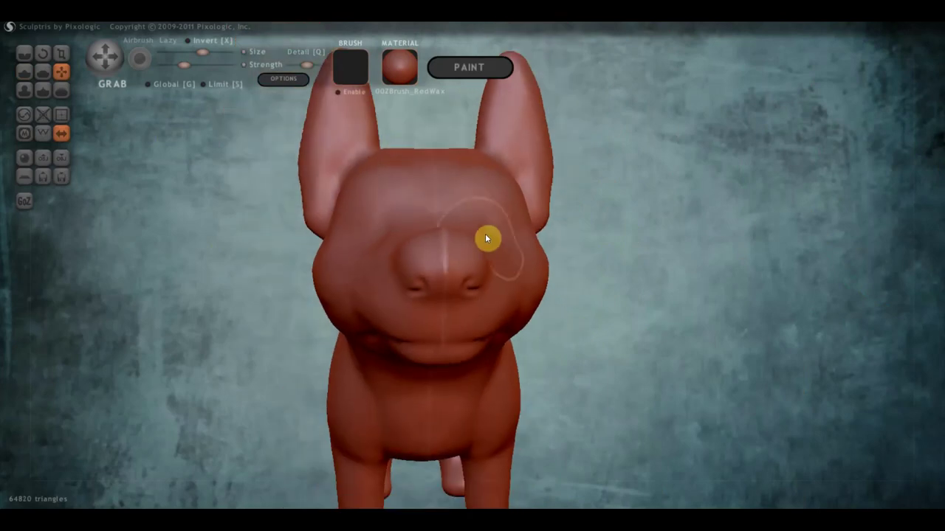
{"action": "right_click_drag", "start_coordinate": [485, 233], "coordinate": [552, 244]}
Carve crease grooves running from the eye toward the brow with the Crease brush
{"action": "left_click", "coordinate": [24, 53]}
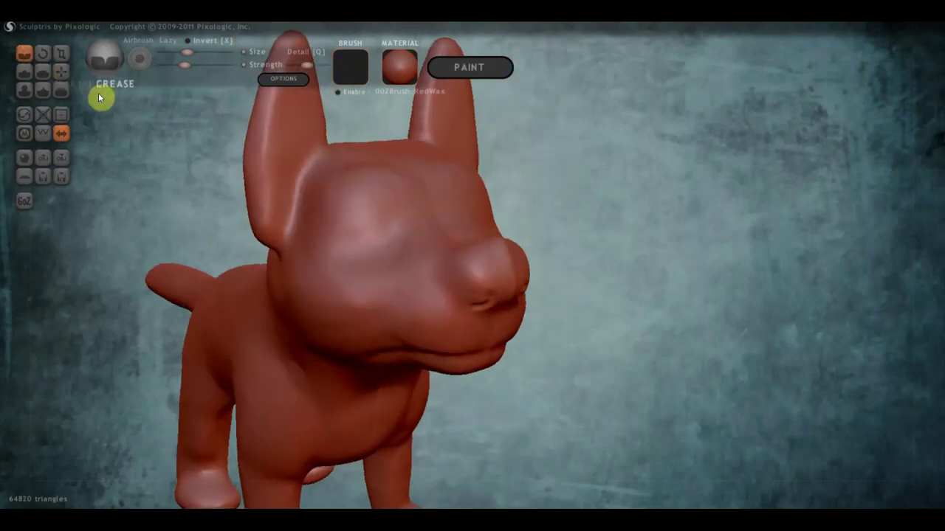
{"action": "scroll", "coordinate": [296, 146], "scroll_direction": "up", "scroll_amount": 3}
{"action": "mouse_move", "coordinate": [295, 146]}
{"action": "right_mouse_down"}
{"action": "mouse_move", "coordinate": [434, 183]}
{"action": "mouse_move", "coordinate": [341, 141]}
{"action": "right_mouse_up"}
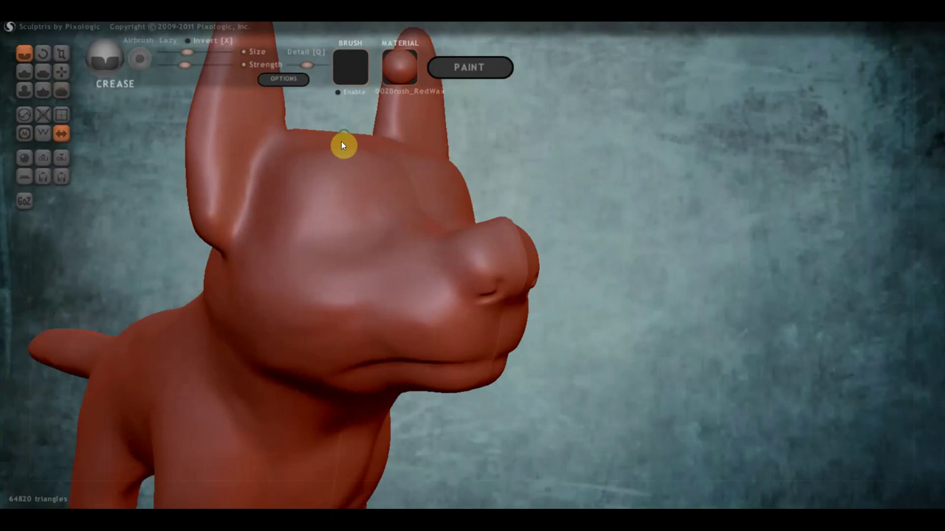
{"action": "right_click_drag", "start_coordinate": [470, 169], "coordinate": [660, 170]}
{"action": "scroll", "coordinate": [660, 169], "scroll_direction": "up", "scroll_amount": 2}
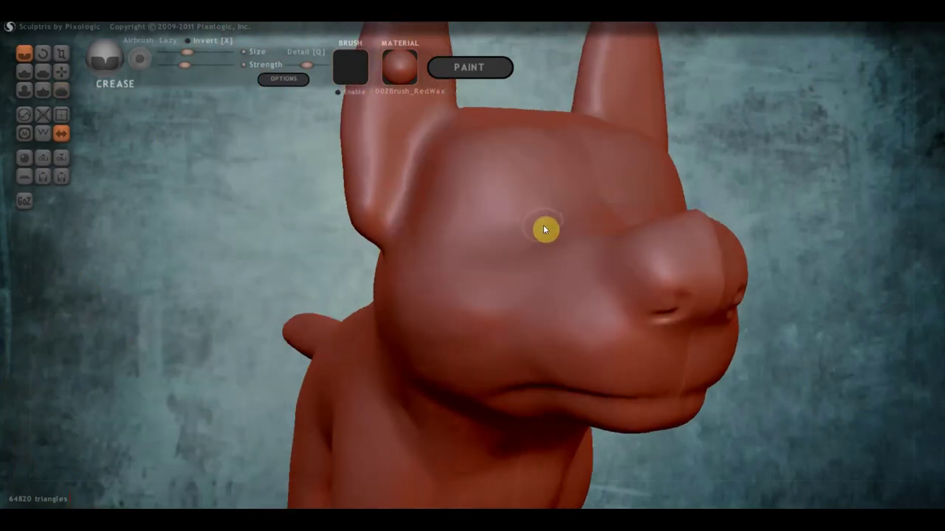
{"action": "scroll", "coordinate": [545, 226], "scroll_direction": "down", "scroll_amount": 1}
{"action": "mouse_move", "coordinate": [547, 223]}
{"action": "left_mouse_down"}
{"action": "mouse_move", "coordinate": [476, 188]}
{"action": "mouse_move", "coordinate": [456, 247]}
{"action": "mouse_move", "coordinate": [516, 213]}
{"action": "left_mouse_up"}
{"action": "mouse_move", "coordinate": [517, 214]}
{"action": "right_mouse_down"}
{"action": "mouse_move", "coordinate": [462, 244]}
{"action": "mouse_move", "coordinate": [543, 236]}
{"action": "right_mouse_up"}
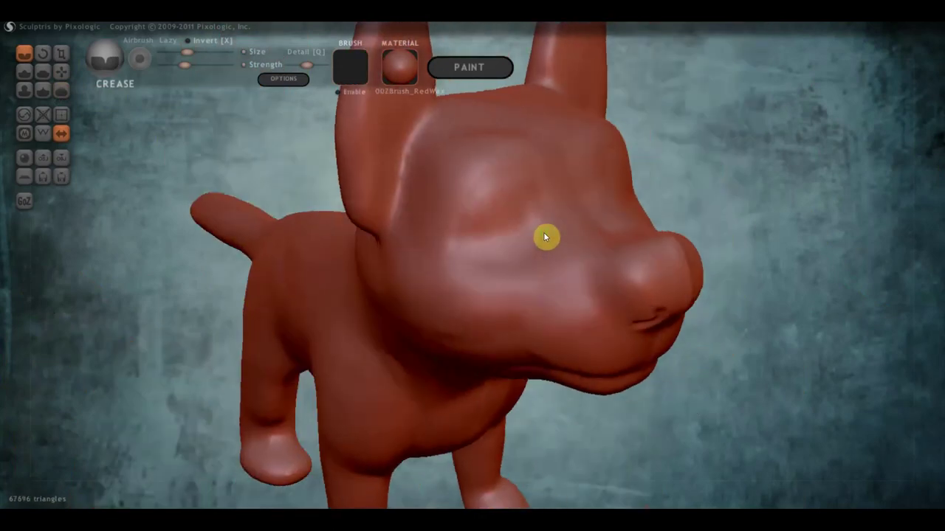
{"action": "left_click_drag", "start_coordinate": [541, 232], "coordinate": [475, 193]}
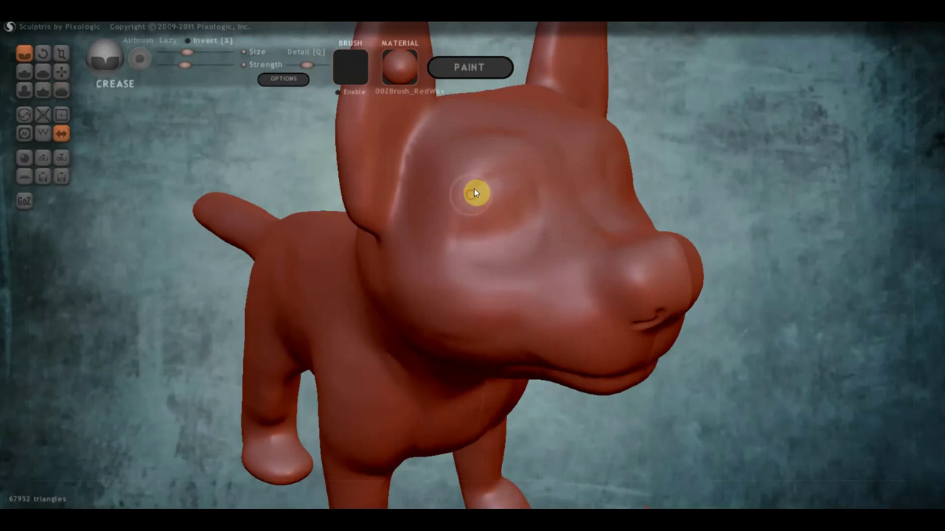
{"action": "mouse_move", "coordinate": [542, 228]}
{"action": "left_mouse_down"}
{"action": "mouse_move", "coordinate": [525, 177]}
{"action": "mouse_move", "coordinate": [465, 205]}
{"action": "mouse_move", "coordinate": [462, 245]}
{"action": "left_mouse_up"}
{"action": "mouse_move", "coordinate": [462, 244]}
{"action": "right_mouse_down"}
{"action": "mouse_move", "coordinate": [379, 223]}
{"action": "mouse_move", "coordinate": [402, 216]}
{"action": "right_mouse_up"}
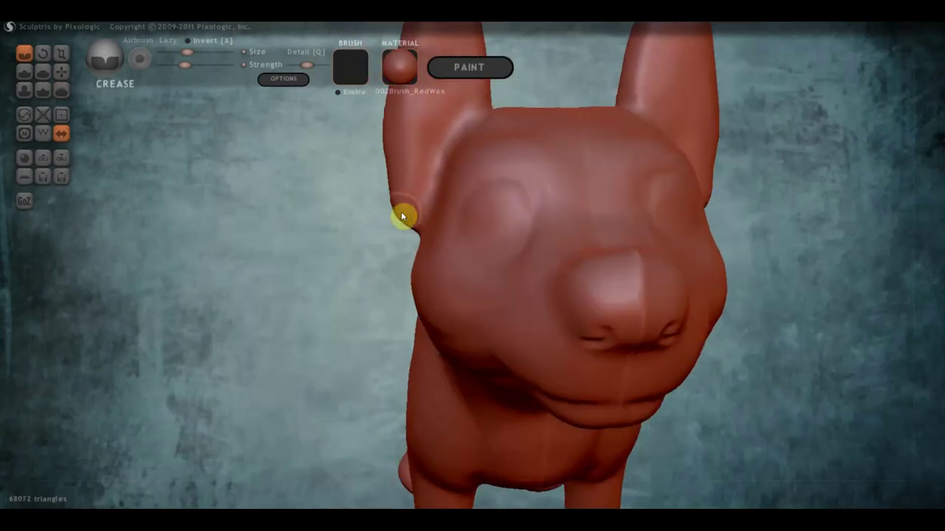
Deepen the left eye socket and sculpt its upper rim with the Draw brush
{"action": "left_click", "coordinate": [25, 71]}
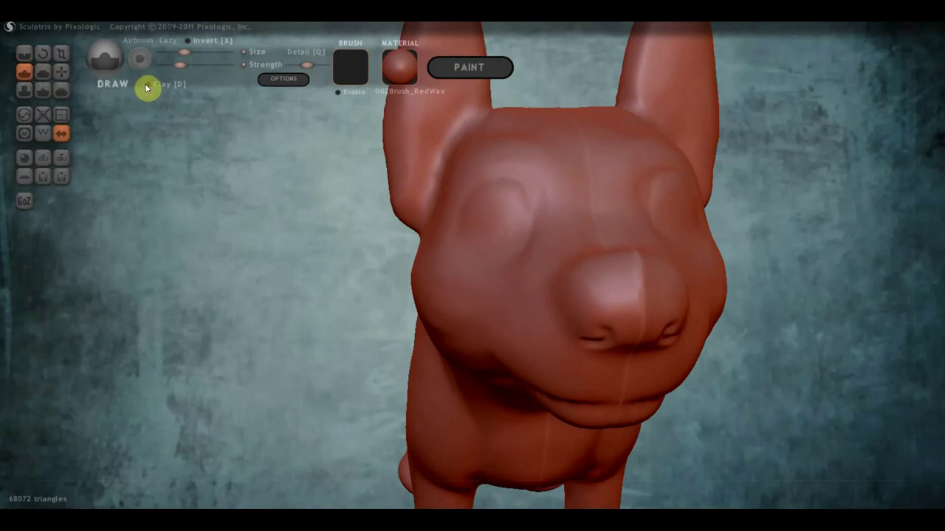
{"action": "scroll", "coordinate": [493, 217], "scroll_direction": "down", "scroll_amount": 2}
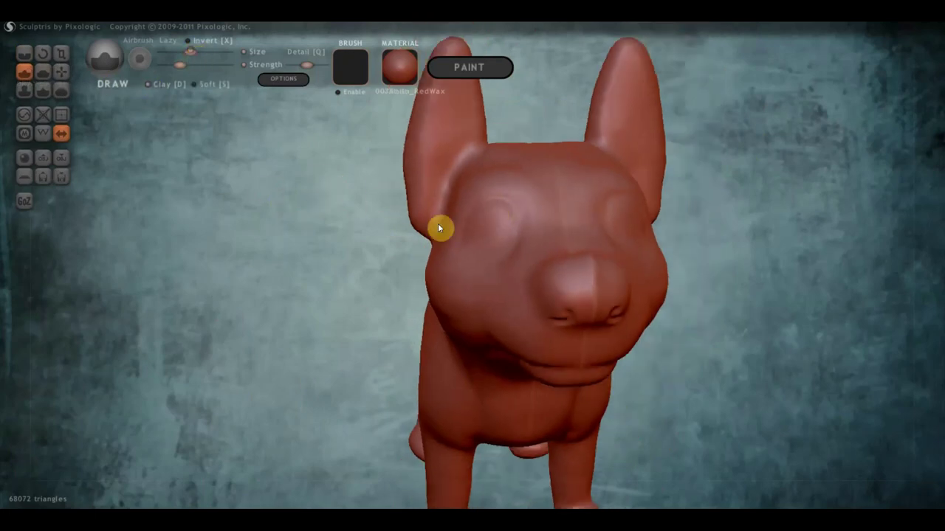
{"action": "scroll", "coordinate": [480, 229], "scroll_direction": "up", "scroll_amount": 2}
{"action": "scroll", "coordinate": [502, 207], "scroll_direction": "up", "scroll_amount": 2}
{"action": "mouse_move", "coordinate": [526, 184]}
{"action": "left_mouse_down"}
{"action": "mouse_move", "coordinate": [480, 197]}
{"action": "mouse_move", "coordinate": [515, 204]}
{"action": "mouse_move", "coordinate": [495, 217]}
{"action": "left_mouse_up"}
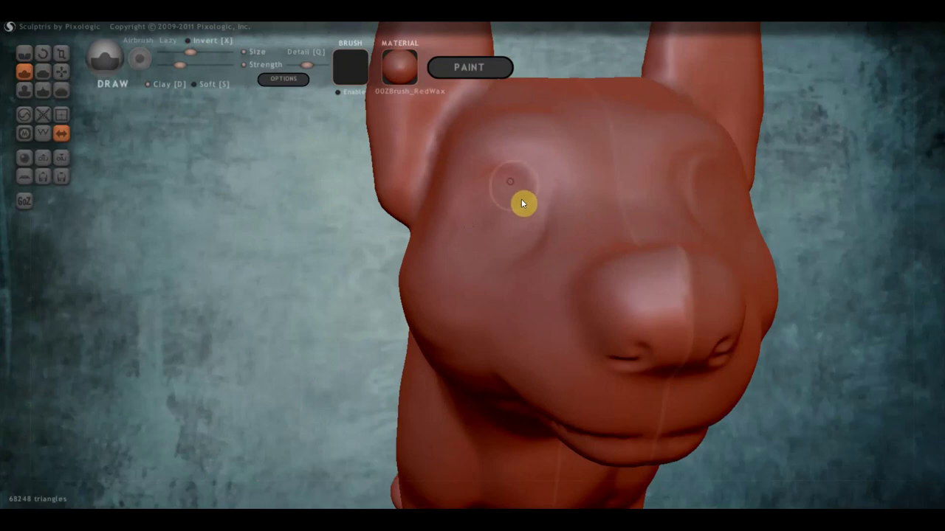
{"action": "mouse_move", "coordinate": [520, 208]}
{"action": "left_mouse_down"}
{"action": "mouse_move", "coordinate": [514, 221]}
{"action": "mouse_move", "coordinate": [485, 230]}
{"action": "left_mouse_up"}
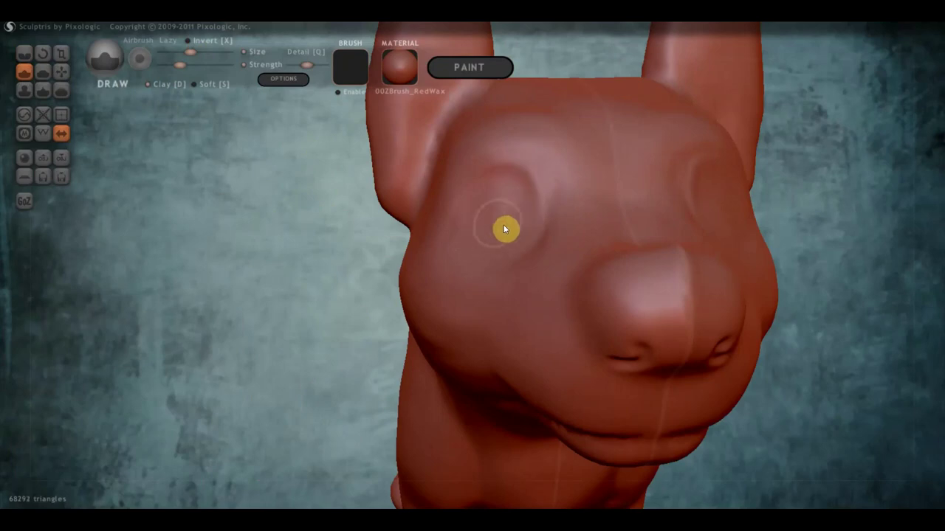
{"action": "mouse_move", "coordinate": [506, 228]}
{"action": "right_mouse_down"}
{"action": "mouse_move", "coordinate": [540, 234]}
{"action": "mouse_move", "coordinate": [455, 165]}
{"action": "right_mouse_up"}
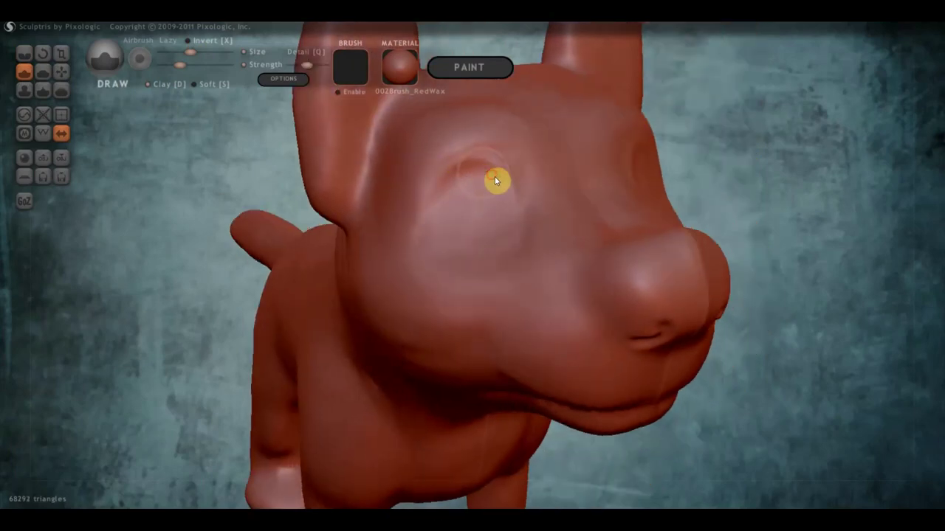
{"action": "mouse_move", "coordinate": [451, 211]}
{"action": "left_mouse_down"}
{"action": "mouse_move", "coordinate": [481, 202]}
{"action": "mouse_move", "coordinate": [460, 242]}
{"action": "left_mouse_up"}
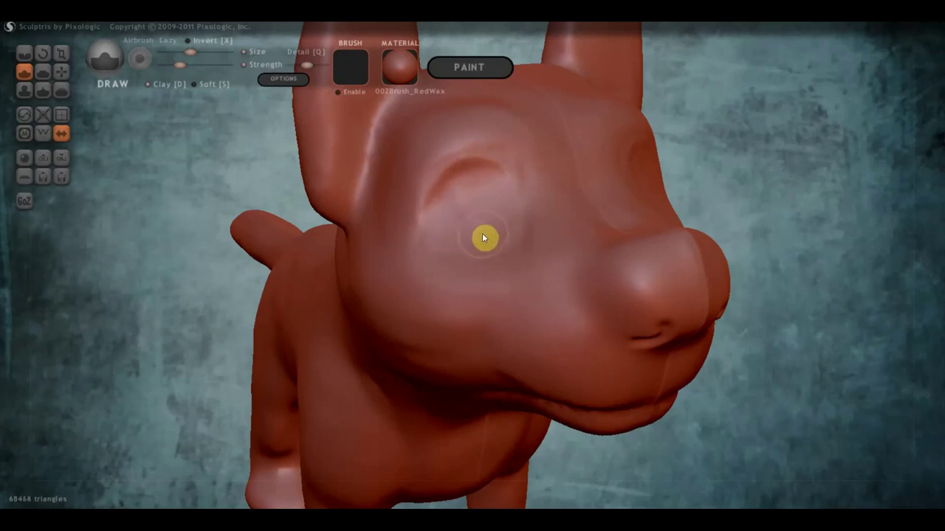
{"action": "mouse_move", "coordinate": [466, 194]}
{"action": "left_mouse_down"}
{"action": "mouse_move", "coordinate": [495, 207]}
{"action": "mouse_move", "coordinate": [507, 236]}
{"action": "left_mouse_up"}
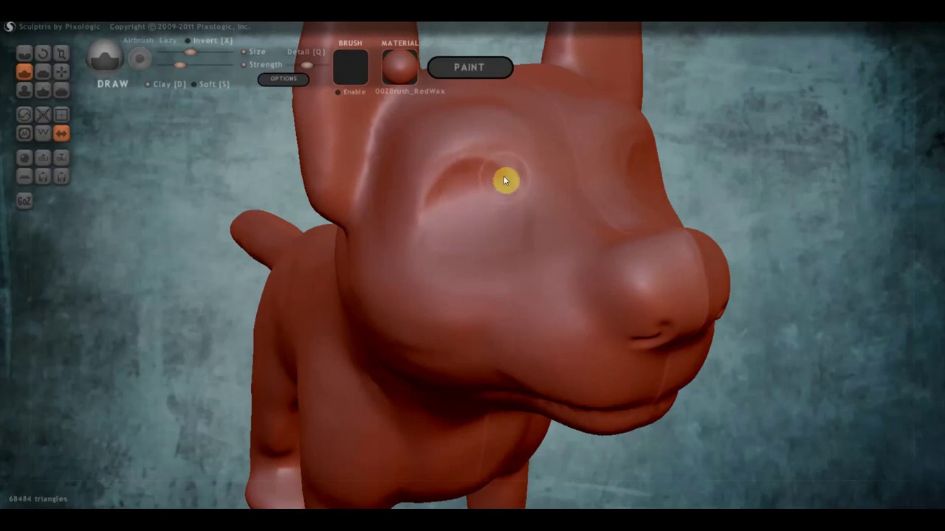
{"action": "mouse_move", "coordinate": [509, 215]}
{"action": "right_mouse_down"}
{"action": "mouse_move", "coordinate": [454, 232]}
{"action": "mouse_move", "coordinate": [417, 297]}
{"action": "right_mouse_up"}
Grab the mouth area under the muzzle into shape
{"action": "left_click", "coordinate": [61, 71]}
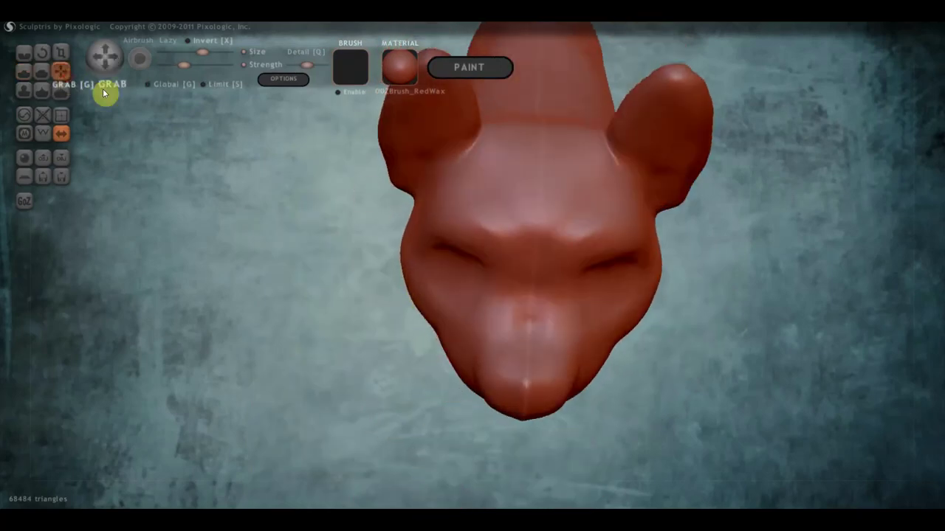
{"action": "right_click_drag", "start_coordinate": [103, 89], "coordinate": [521, 228]}
{"action": "scroll", "coordinate": [506, 277], "scroll_direction": "up", "scroll_amount": 2}
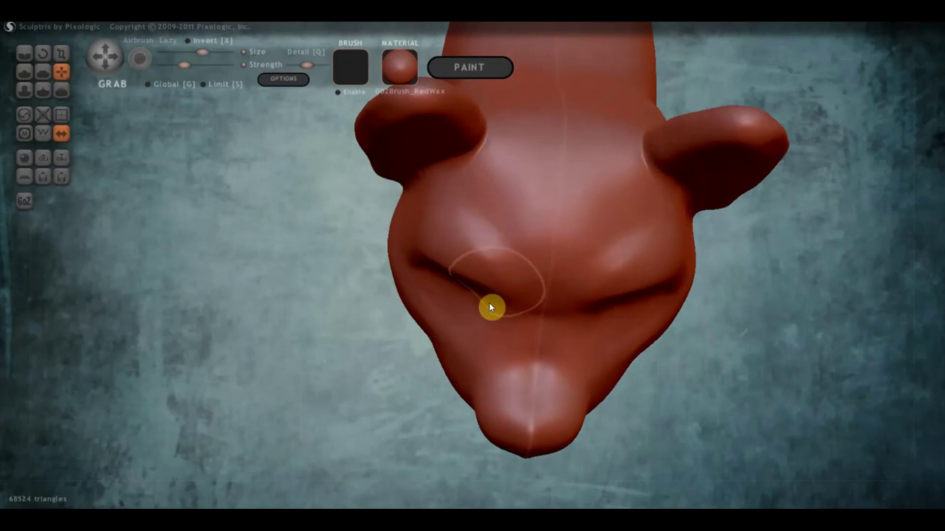
{"action": "left_click_drag", "start_coordinate": [496, 285], "coordinate": [483, 310]}
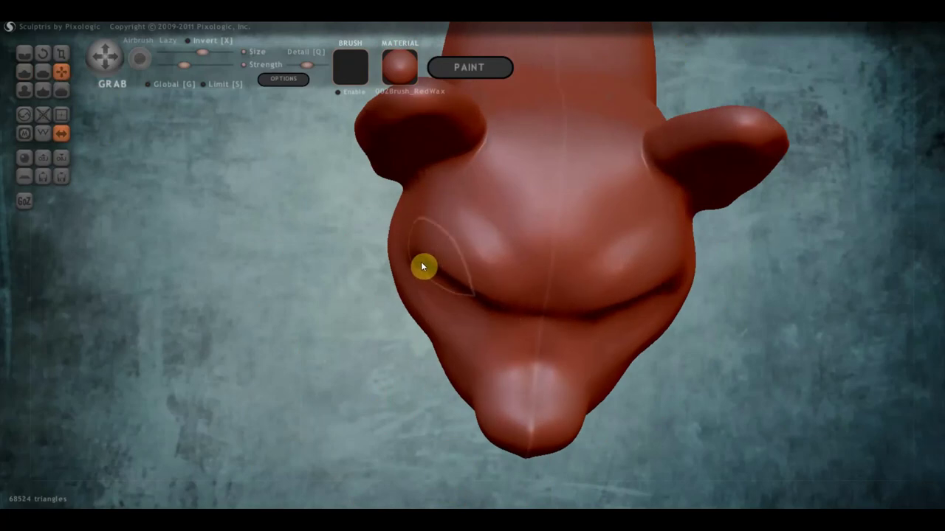
Round out the tip of the dog's nose with the Grab brush
{"action": "mouse_move", "coordinate": [495, 277]}
{"action": "right_mouse_down"}
{"action": "mouse_move", "coordinate": [416, 245]}
{"action": "mouse_move", "coordinate": [316, 171]}
{"action": "right_mouse_up"}
{"action": "scroll", "coordinate": [333, 184], "scroll_direction": "down", "scroll_amount": 1}
{"action": "scroll", "coordinate": [447, 219], "scroll_direction": "down", "scroll_amount": 2}
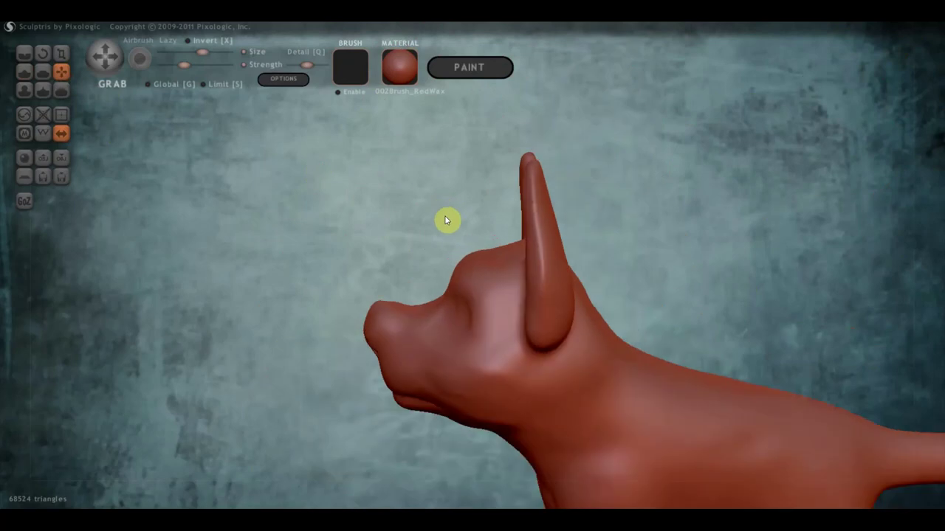
{"action": "scroll", "coordinate": [453, 222], "scroll_direction": "down", "scroll_amount": 2}
{"action": "mouse_move", "coordinate": [453, 221]}
{"action": "right_mouse_down"}
{"action": "mouse_move", "coordinate": [613, 231]}
{"action": "mouse_move", "coordinate": [584, 219]}
{"action": "right_mouse_up"}
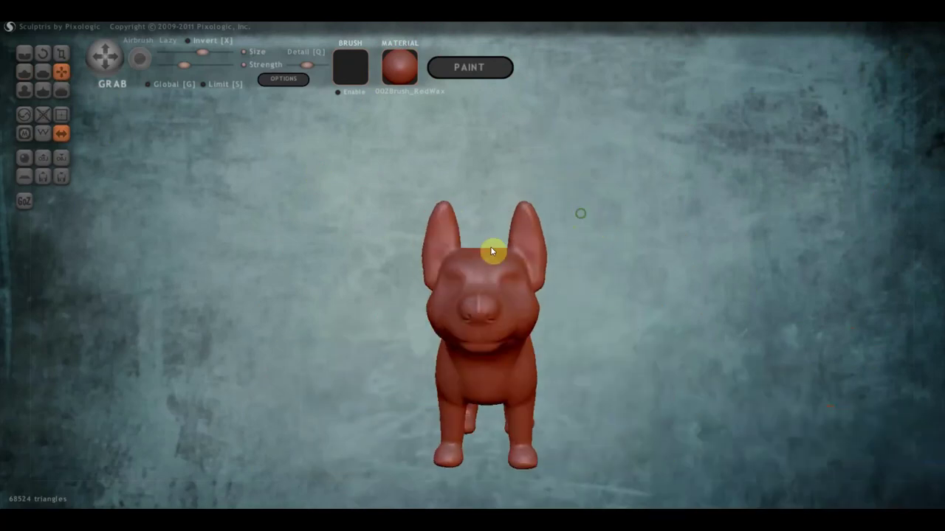
{"action": "scroll", "coordinate": [488, 253], "scroll_direction": "up", "scroll_amount": 2}
{"action": "scroll", "coordinate": [502, 262], "scroll_direction": "up", "scroll_amount": 2}
{"action": "right_click_drag", "start_coordinate": [508, 268], "coordinate": [622, 268]}
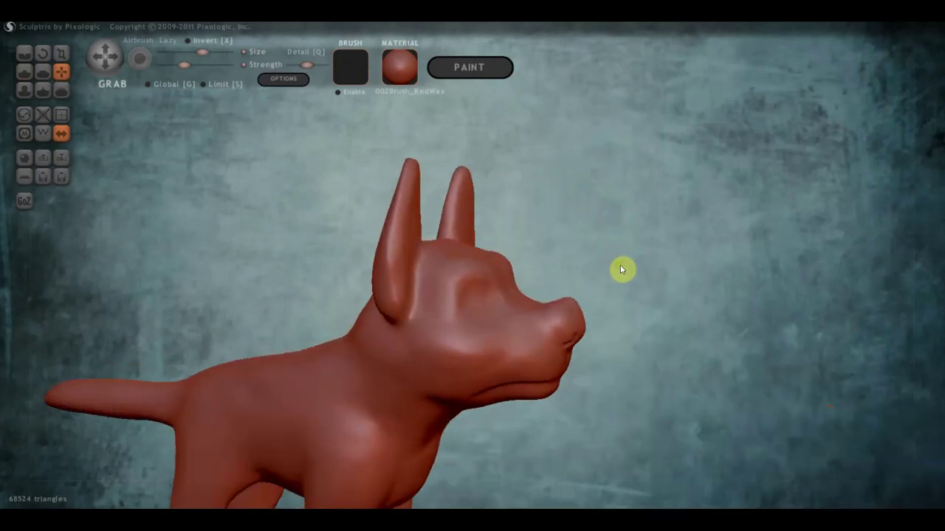
{"action": "scroll", "coordinate": [559, 312], "scroll_direction": "up", "scroll_amount": 2}
{"action": "scroll", "coordinate": [575, 316], "scroll_direction": "up", "scroll_amount": 2}
{"action": "mouse_move", "coordinate": [574, 312]}
{"action": "left_mouse_down"}
{"action": "mouse_move", "coordinate": [635, 324]}
{"action": "mouse_move", "coordinate": [642, 344]}
{"action": "left_mouse_up"}
{"action": "scroll", "coordinate": [679, 380], "scroll_direction": "up", "scroll_amount": 2}
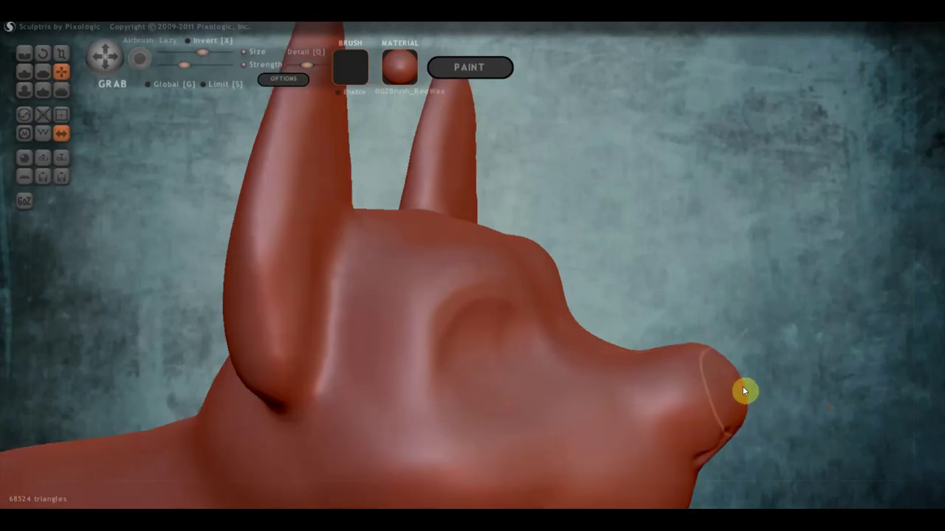
Orbit around the whole dog to review it from front, side and above
{"action": "mouse_move", "coordinate": [742, 386]}
{"action": "right_mouse_down"}
{"action": "mouse_move", "coordinate": [555, 375]}
{"action": "mouse_move", "coordinate": [567, 383]}
{"action": "right_mouse_up"}
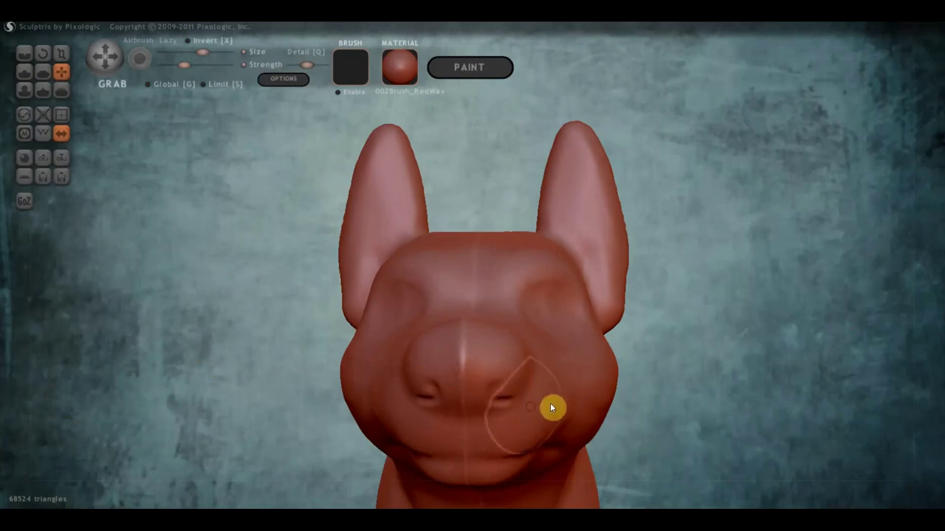
{"action": "mouse_move", "coordinate": [551, 407]}
{"action": "right_mouse_down"}
{"action": "mouse_move", "coordinate": [643, 415]}
{"action": "mouse_move", "coordinate": [707, 409]}
{"action": "right_mouse_up"}
{"action": "scroll", "coordinate": [713, 401], "scroll_direction": "down", "scroll_amount": 2}
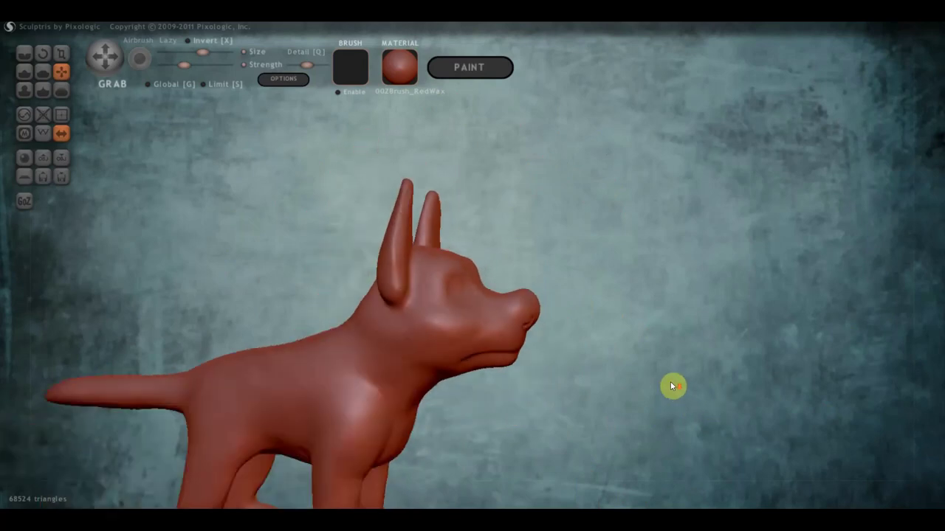
{"action": "scroll", "coordinate": [673, 386], "scroll_direction": "down", "scroll_amount": 2}
{"action": "scroll", "coordinate": [653, 374], "scroll_direction": "down", "scroll_amount": 2}
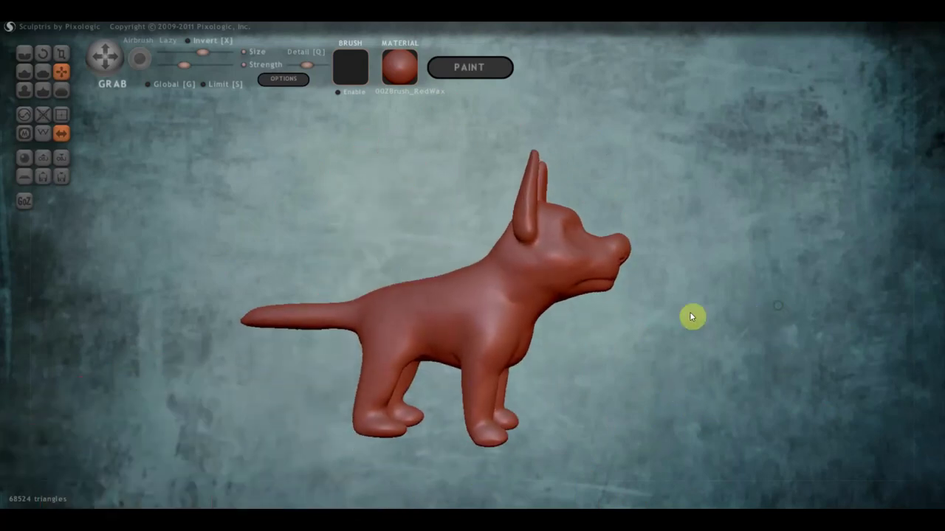
{"action": "mouse_move", "coordinate": [691, 317]}
{"action": "right_mouse_down"}
{"action": "mouse_move", "coordinate": [414, 323]}
{"action": "mouse_move", "coordinate": [496, 313]}
{"action": "right_mouse_up"}
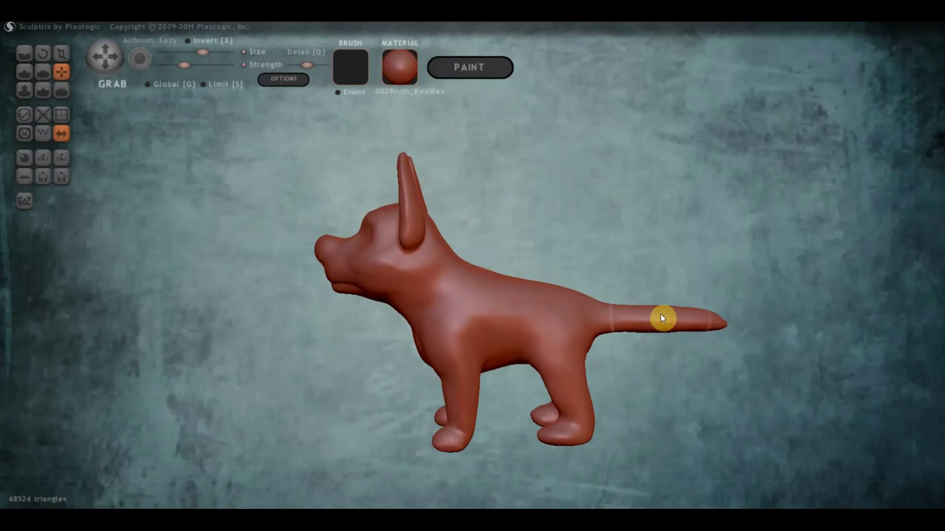
{"action": "right_click_drag", "start_coordinate": [707, 184], "coordinate": [694, 217], "text": "shift"}
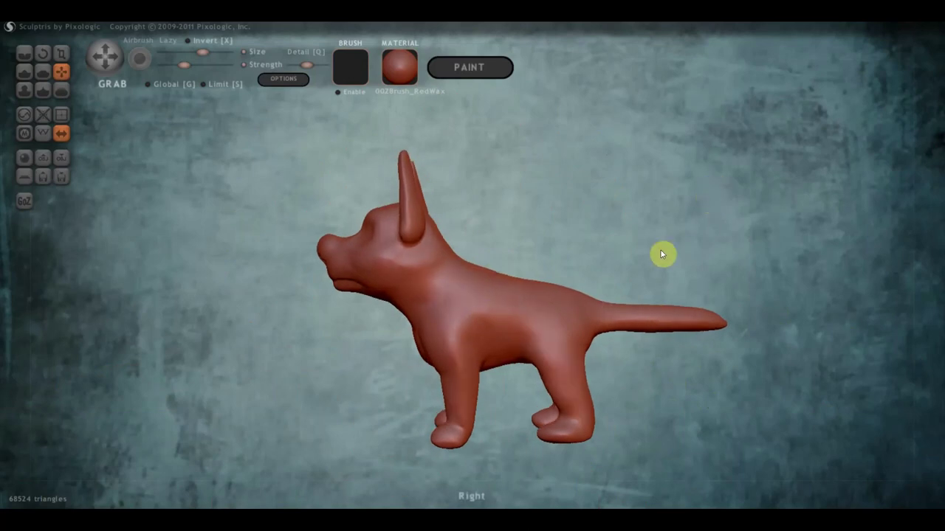
{"action": "mouse_move", "coordinate": [661, 255]}
{"action": "right_mouse_down"}
{"action": "mouse_move", "coordinate": [656, 209]}
{"action": "mouse_move", "coordinate": [652, 268]}
{"action": "mouse_move", "coordinate": [669, 268]}
{"action": "right_mouse_up"}
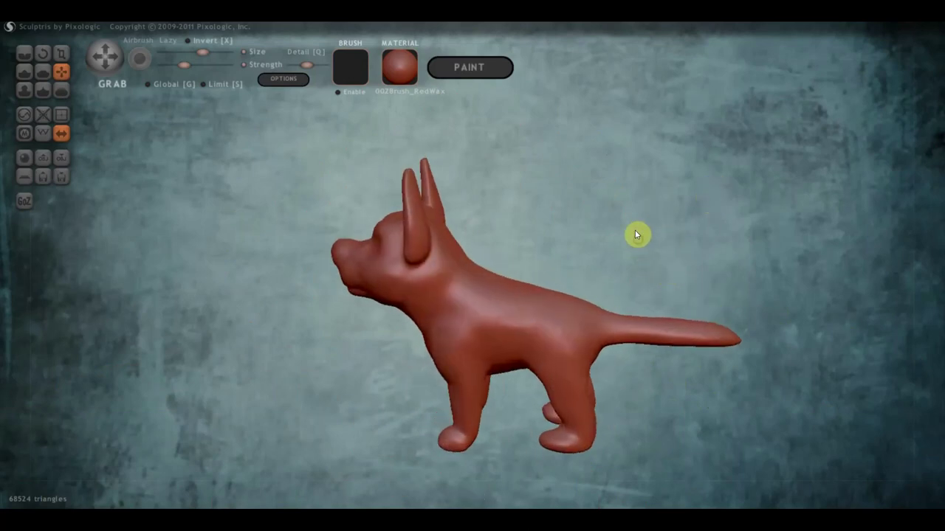
{"action": "mouse_move", "coordinate": [636, 235]}
{"action": "right_mouse_down"}
{"action": "mouse_move", "coordinate": [598, 184]}
{"action": "mouse_move", "coordinate": [626, 215]}
{"action": "mouse_move", "coordinate": [742, 217]}
{"action": "mouse_move", "coordinate": [730, 219]}
{"action": "right_mouse_up"}
{"action": "scroll", "coordinate": [664, 219], "scroll_direction": "up", "scroll_amount": 3}
{"action": "scroll", "coordinate": [627, 228], "scroll_direction": "up", "scroll_amount": 3}
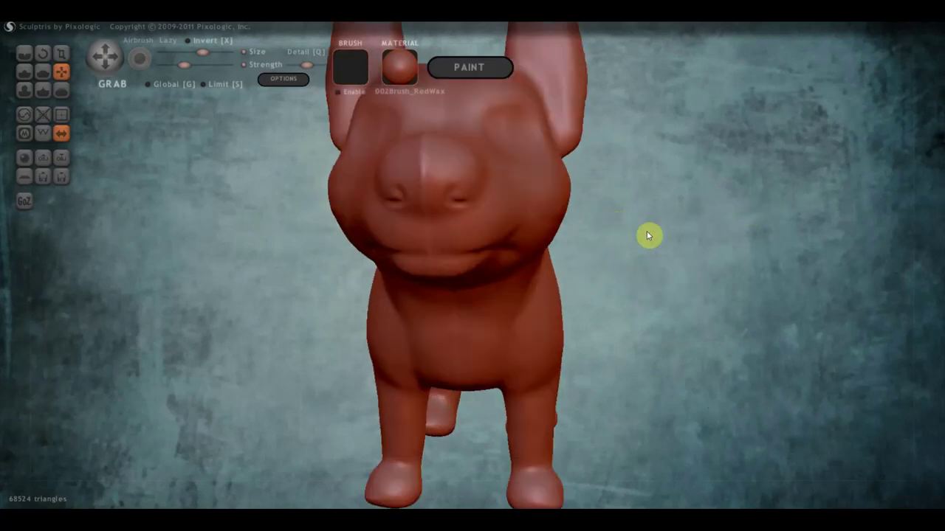
{"action": "mouse_move", "coordinate": [648, 235]}
{"action": "right_mouse_down"}
{"action": "mouse_move", "coordinate": [628, 312]}
{"action": "mouse_move", "coordinate": [612, 332]}
{"action": "mouse_move", "coordinate": [512, 332]}
{"action": "mouse_move", "coordinate": [544, 306]}
{"action": "mouse_move", "coordinate": [540, 295]}
{"action": "mouse_move", "coordinate": [535, 391]}
{"action": "right_mouse_up"}
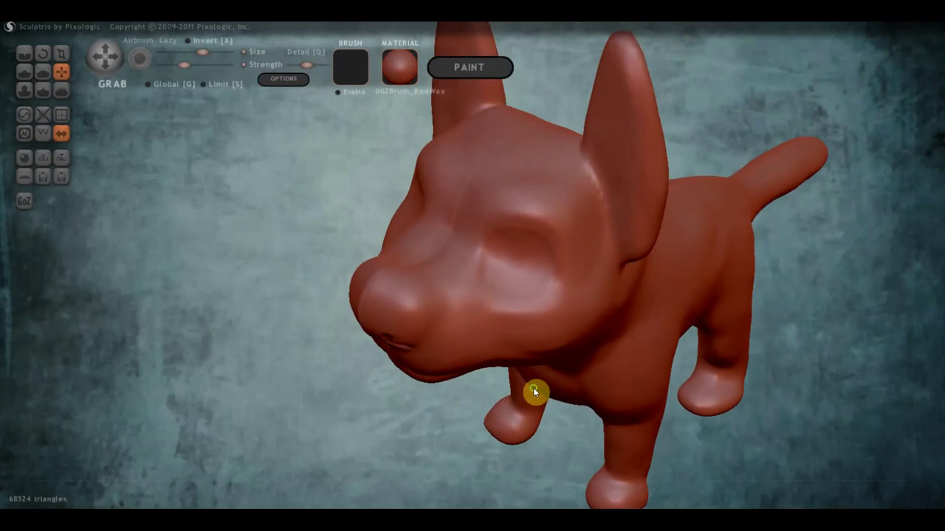
{"action": "left_click", "coordinate": [24, 72]}
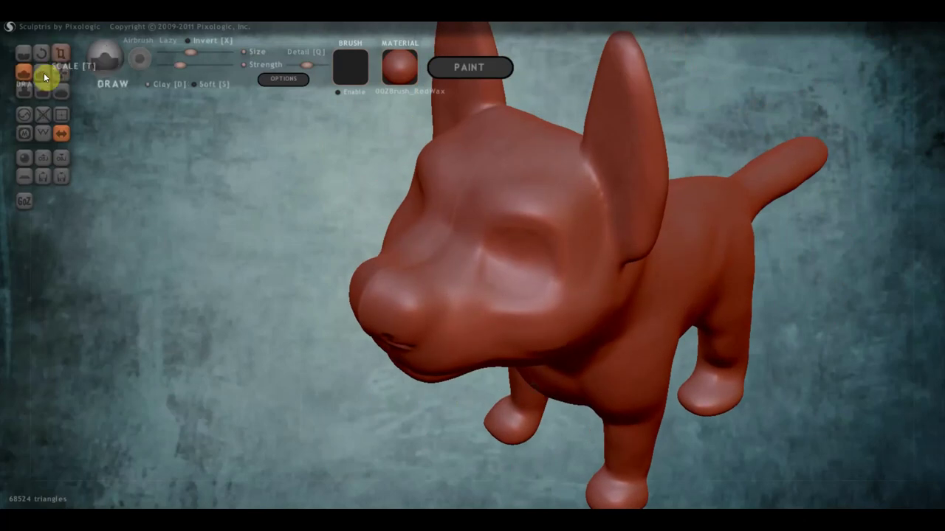
Build up the muzzle and the cheek below the eye with Draw strokes
{"action": "scroll", "coordinate": [472, 253], "scroll_direction": "up", "scroll_amount": 2}
{"action": "scroll", "coordinate": [447, 247], "scroll_direction": "up", "scroll_amount": 2}
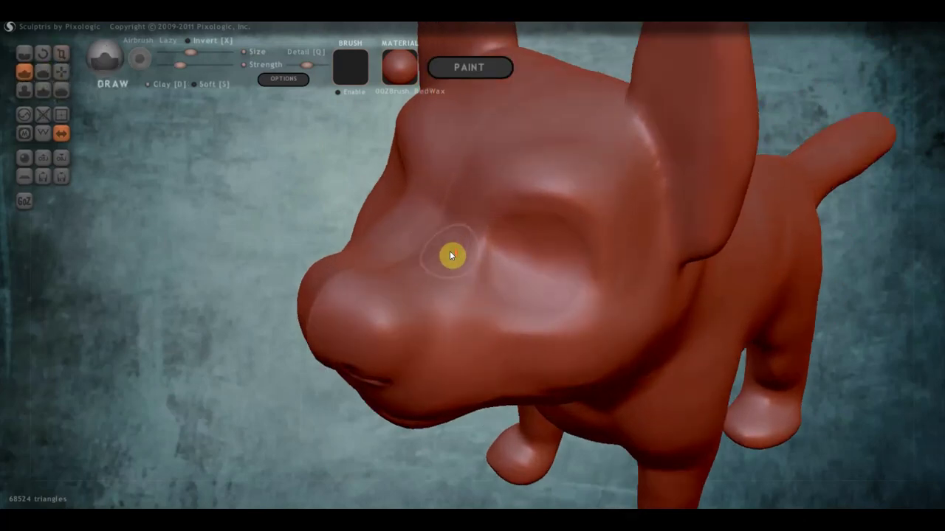
{"action": "mouse_move", "coordinate": [462, 245]}
{"action": "left_mouse_down"}
{"action": "mouse_move", "coordinate": [449, 249]}
{"action": "mouse_move", "coordinate": [470, 281]}
{"action": "mouse_move", "coordinate": [458, 311]}
{"action": "mouse_move", "coordinate": [441, 282]}
{"action": "mouse_move", "coordinate": [414, 274]}
{"action": "mouse_move", "coordinate": [467, 351]}
{"action": "mouse_move", "coordinate": [650, 333]}
{"action": "mouse_move", "coordinate": [543, 341]}
{"action": "mouse_move", "coordinate": [682, 315]}
{"action": "mouse_move", "coordinate": [524, 366]}
{"action": "mouse_move", "coordinate": [569, 377]}
{"action": "mouse_move", "coordinate": [611, 372]}
{"action": "left_mouse_up"}
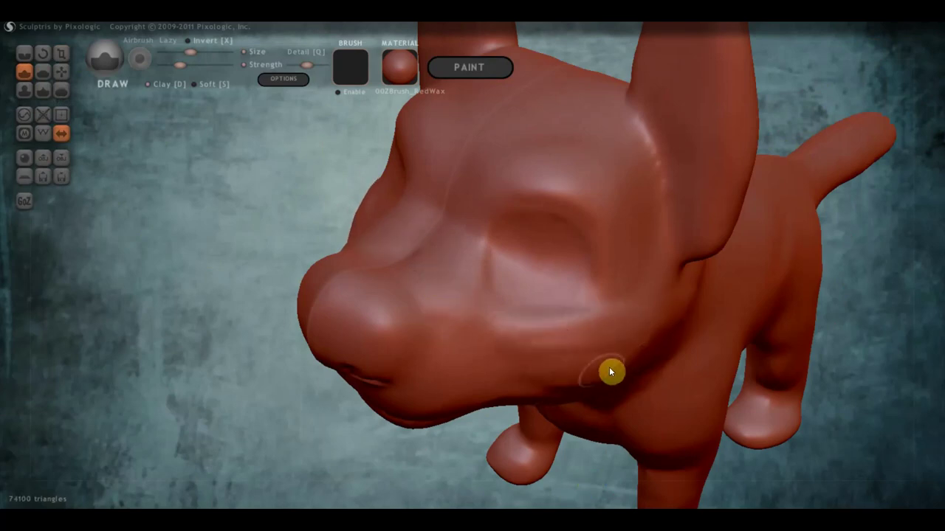
{"action": "right_click_drag", "start_coordinate": [612, 371], "coordinate": [576, 331]}
{"action": "mouse_move", "coordinate": [576, 330]}
{"action": "left_mouse_down"}
{"action": "mouse_move", "coordinate": [664, 303]}
{"action": "mouse_move", "coordinate": [580, 297]}
{"action": "mouse_move", "coordinate": [648, 287]}
{"action": "mouse_move", "coordinate": [652, 308]}
{"action": "mouse_move", "coordinate": [533, 342]}
{"action": "mouse_move", "coordinate": [660, 339]}
{"action": "mouse_move", "coordinate": [588, 339]}
{"action": "left_mouse_up"}
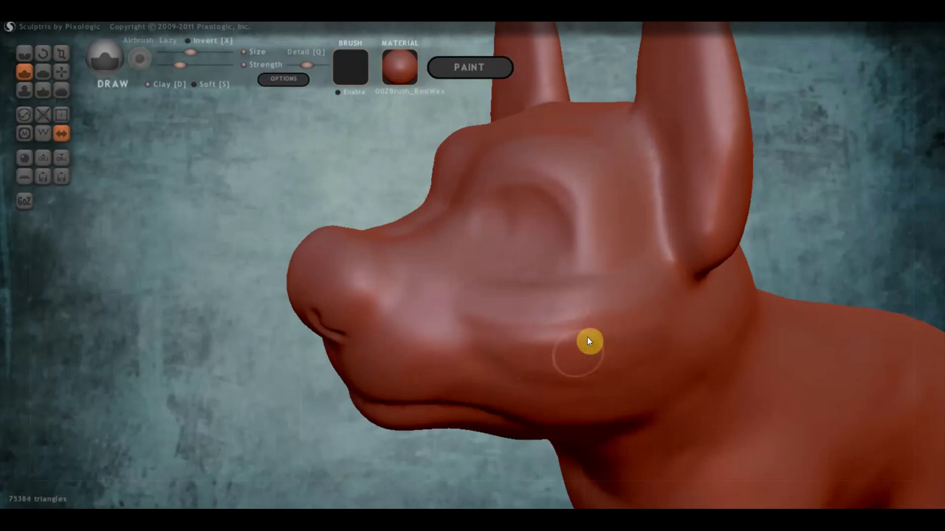
{"action": "right_click_drag", "start_coordinate": [589, 339], "coordinate": [721, 346]}
Sculpt the brow ridge and the area around the eye, then view the head from above
{"action": "right_click_drag", "start_coordinate": [598, 316], "coordinate": [535, 187]}
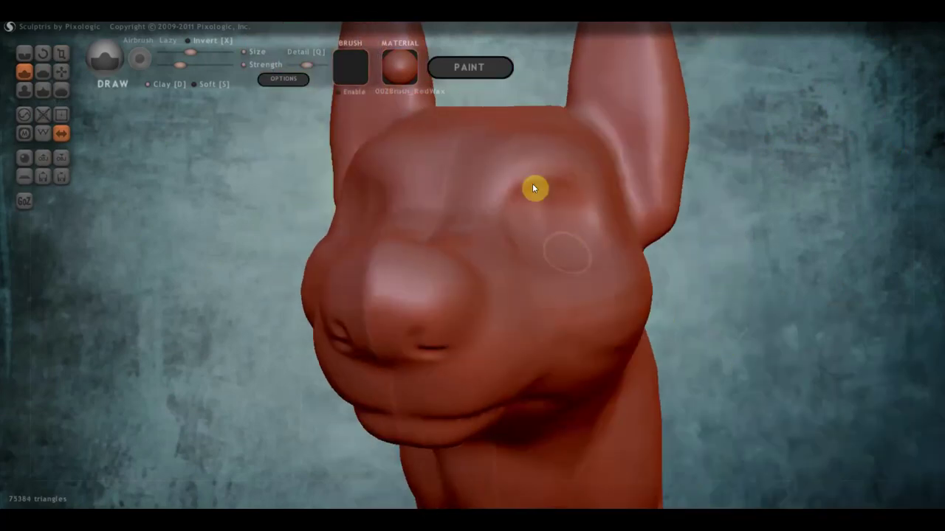
{"action": "mouse_move", "coordinate": [490, 178]}
{"action": "left_mouse_down"}
{"action": "mouse_move", "coordinate": [553, 161]}
{"action": "mouse_move", "coordinate": [544, 180]}
{"action": "mouse_move", "coordinate": [497, 173]}
{"action": "mouse_move", "coordinate": [580, 152]}
{"action": "left_mouse_up"}
{"action": "right_click_drag", "start_coordinate": [576, 194], "coordinate": [554, 180]}
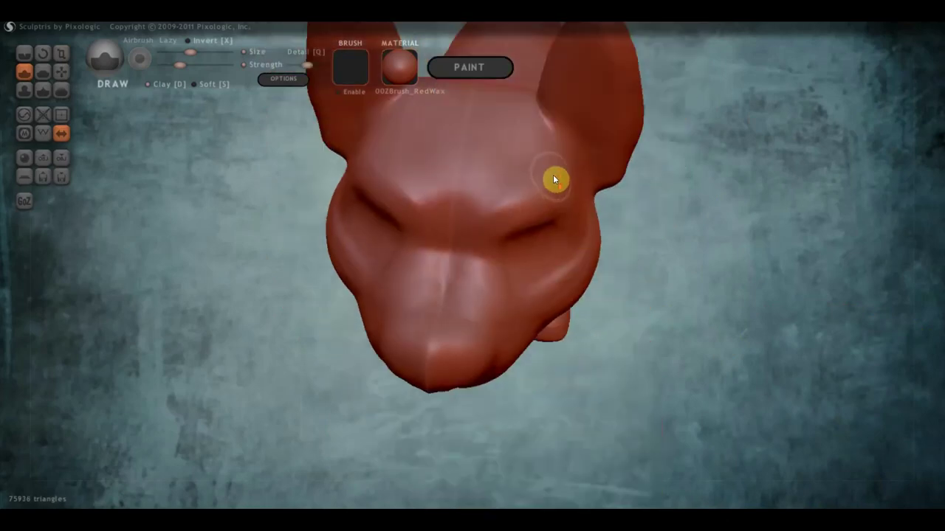
{"action": "mouse_move", "coordinate": [521, 185]}
{"action": "left_mouse_down"}
{"action": "mouse_move", "coordinate": [477, 204]}
{"action": "mouse_move", "coordinate": [557, 196]}
{"action": "mouse_move", "coordinate": [499, 219]}
{"action": "left_mouse_up"}
{"action": "right_click_drag", "start_coordinate": [492, 185], "coordinate": [504, 102]}
{"action": "left_click", "coordinate": [65, 72]}
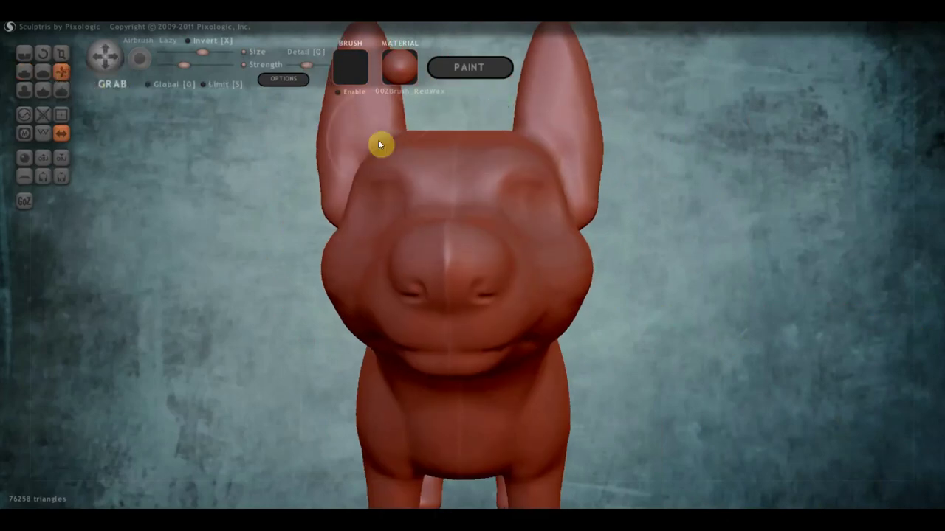
{"action": "scroll", "coordinate": [379, 142], "scroll_direction": "up", "scroll_amount": 2}
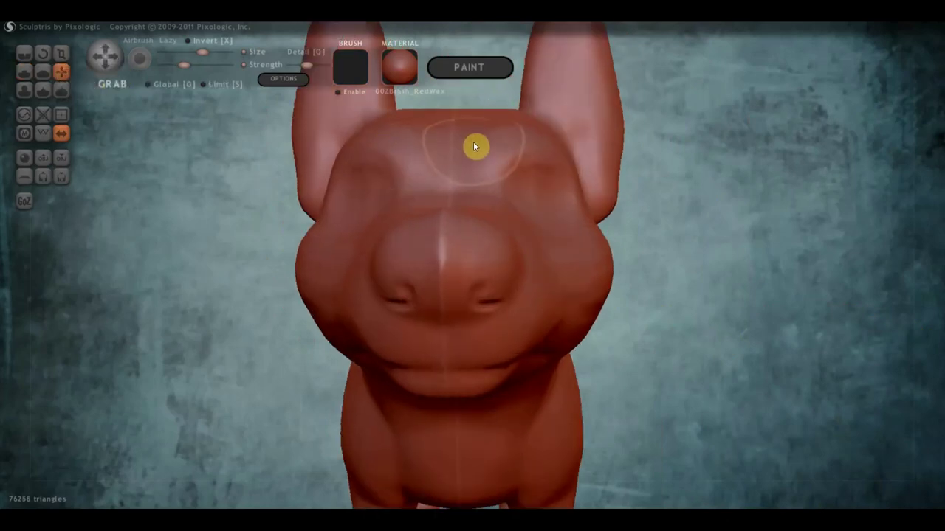
{"action": "mouse_move", "coordinate": [488, 142]}
{"action": "right_mouse_down"}
{"action": "mouse_move", "coordinate": [433, 156]}
{"action": "mouse_move", "coordinate": [462, 180]}
{"action": "mouse_move", "coordinate": [556, 141]}
{"action": "mouse_move", "coordinate": [560, 290]}
{"action": "mouse_move", "coordinate": [546, 303]}
{"action": "right_mouse_up"}
Carve a crease down the forehead and along the brow toward the right ear base
{"action": "left_click", "coordinate": [24, 54]}
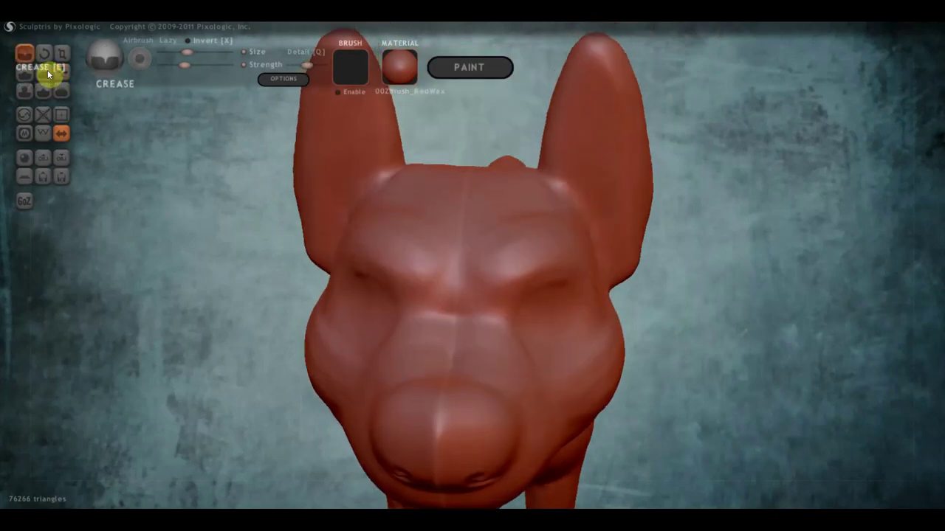
{"action": "right_click_drag", "start_coordinate": [133, 141], "coordinate": [216, 197]}
{"action": "left_click_drag", "start_coordinate": [446, 144], "coordinate": [469, 309]}
{"action": "right_click_drag", "start_coordinate": [482, 275], "coordinate": [482, 238]}
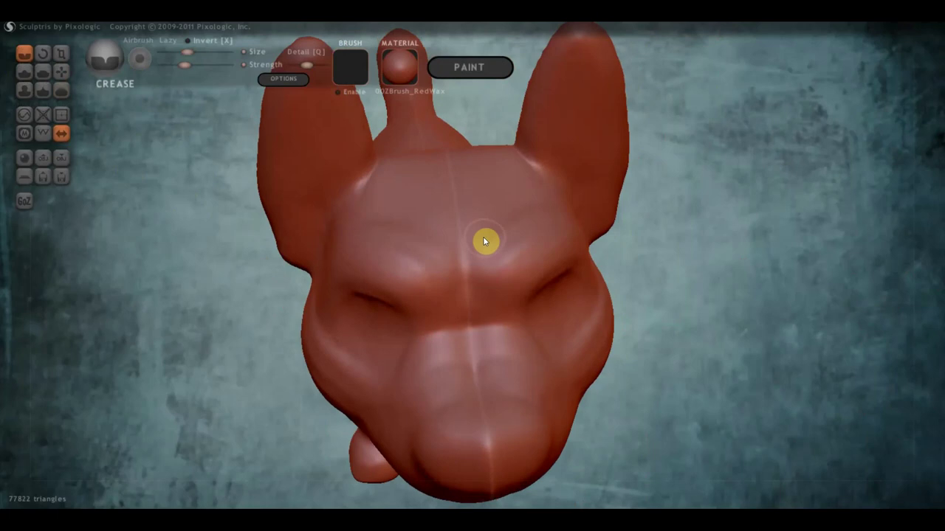
{"action": "mouse_move", "coordinate": [499, 298]}
{"action": "right_mouse_down"}
{"action": "mouse_move", "coordinate": [475, 247]}
{"action": "mouse_move", "coordinate": [430, 258]}
{"action": "right_mouse_up"}
{"action": "right_click_drag", "start_coordinate": [497, 285], "coordinate": [509, 307]}
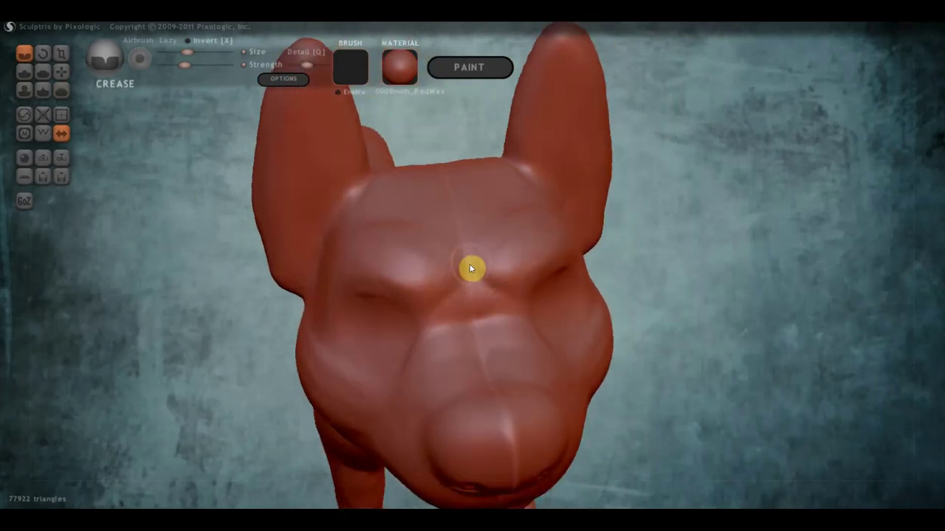
{"action": "left_click_drag", "start_coordinate": [473, 243], "coordinate": [533, 193]}
{"action": "left_click_drag", "start_coordinate": [472, 240], "coordinate": [538, 207]}
{"action": "mouse_move", "coordinate": [522, 234]}
{"action": "right_mouse_down"}
{"action": "mouse_move", "coordinate": [355, 213]}
{"action": "mouse_move", "coordinate": [486, 211]}
{"action": "mouse_move", "coordinate": [502, 242]}
{"action": "right_mouse_up"}
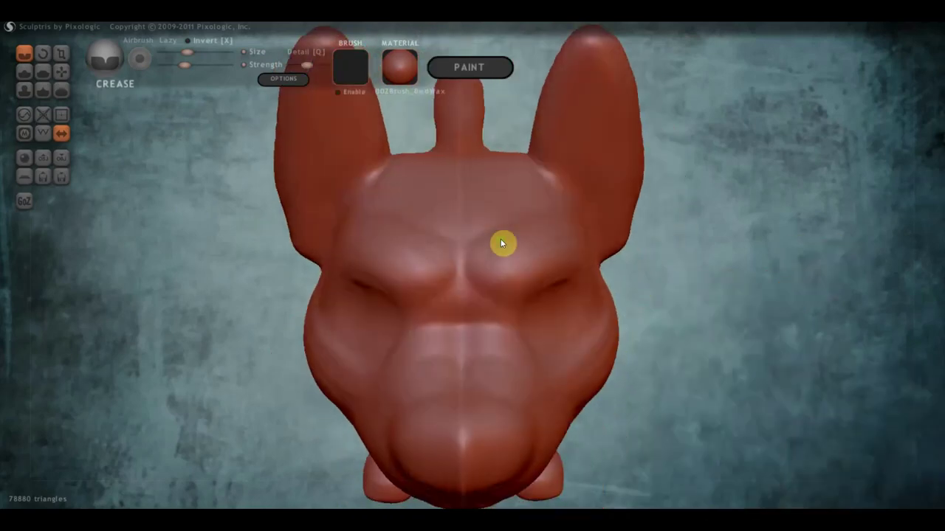
Build up a forehead midline and raised brow ridges with Draw strokes
{"action": "left_click", "coordinate": [25, 72]}
{"action": "scroll", "coordinate": [476, 173], "scroll_direction": "up", "scroll_amount": 3}
{"action": "mouse_move", "coordinate": [495, 194]}
{"action": "right_mouse_down"}
{"action": "mouse_move", "coordinate": [512, 169]}
{"action": "mouse_move", "coordinate": [489, 190]}
{"action": "right_mouse_up"}
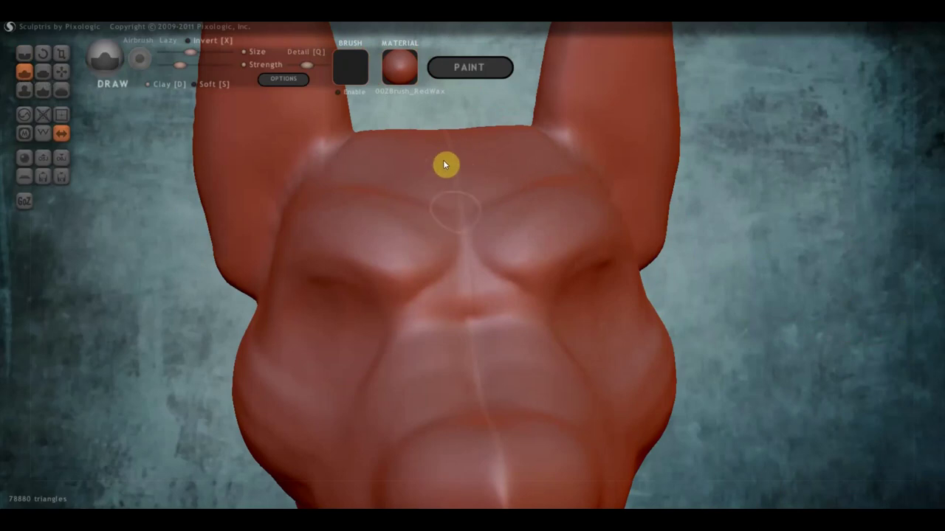
{"action": "left_click_drag", "start_coordinate": [445, 164], "coordinate": [447, 200]}
{"action": "mouse_move", "coordinate": [554, 160]}
{"action": "left_mouse_down"}
{"action": "mouse_move", "coordinate": [550, 139]}
{"action": "mouse_move", "coordinate": [522, 138]}
{"action": "mouse_move", "coordinate": [533, 133]}
{"action": "mouse_move", "coordinate": [472, 150]}
{"action": "mouse_move", "coordinate": [521, 169]}
{"action": "left_mouse_up"}
{"action": "mouse_move", "coordinate": [521, 169]}
{"action": "right_mouse_down"}
{"action": "mouse_move", "coordinate": [538, 207]}
{"action": "mouse_move", "coordinate": [517, 193]}
{"action": "right_mouse_up"}
{"action": "left_click_drag", "start_coordinate": [537, 165], "coordinate": [544, 160]}
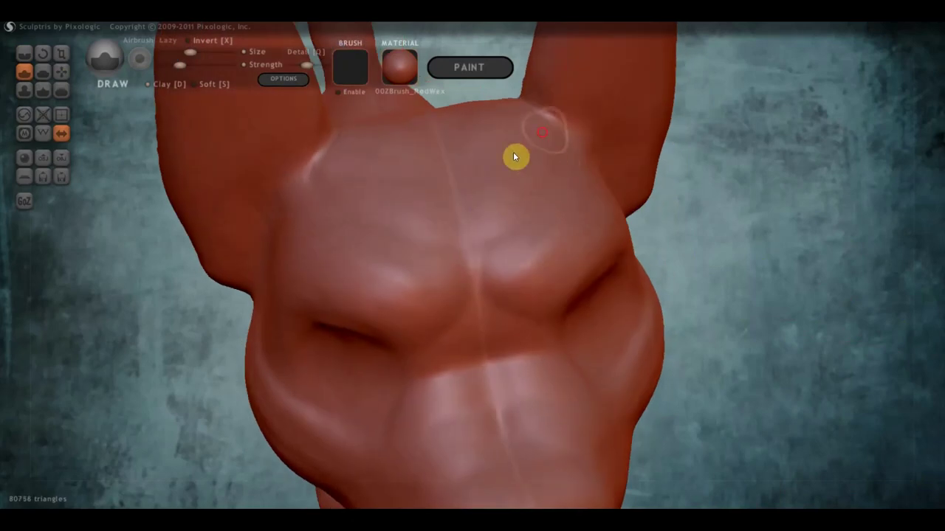
{"action": "mouse_move", "coordinate": [524, 120]}
{"action": "left_mouse_down"}
{"action": "mouse_move", "coordinate": [464, 125]}
{"action": "mouse_move", "coordinate": [454, 116]}
{"action": "mouse_move", "coordinate": [473, 125]}
{"action": "left_mouse_up"}
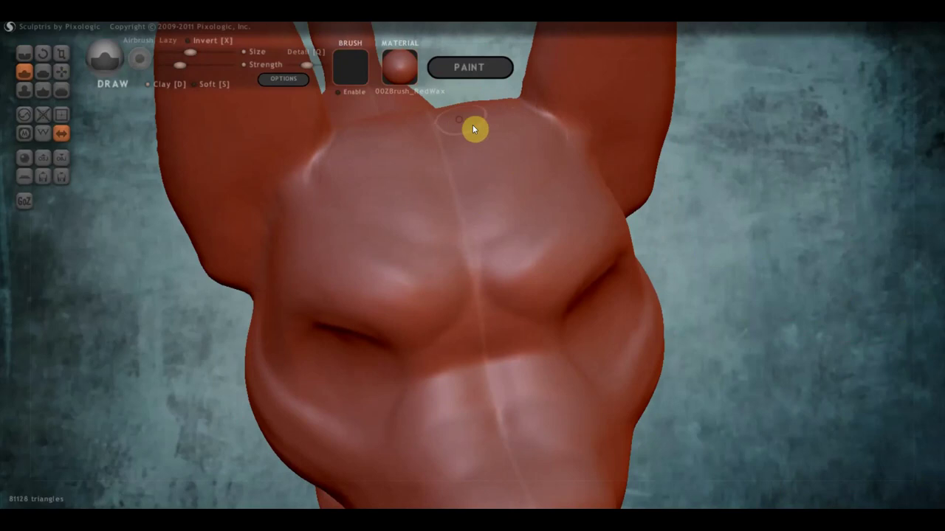
{"action": "mouse_move", "coordinate": [473, 125]}
{"action": "right_mouse_down"}
{"action": "mouse_move", "coordinate": [501, 121]}
{"action": "mouse_move", "coordinate": [517, 93]}
{"action": "mouse_move", "coordinate": [502, 152]}
{"action": "mouse_move", "coordinate": [578, 135]}
{"action": "right_mouse_up"}
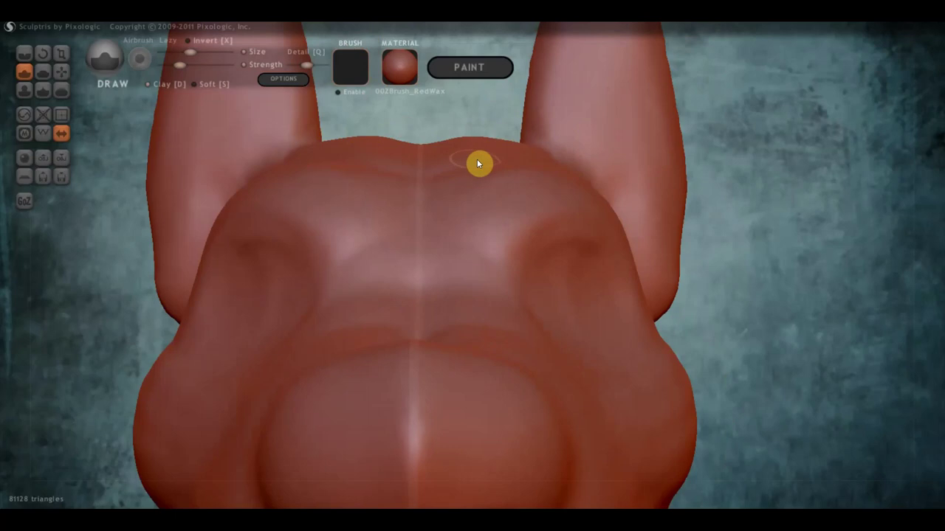
{"action": "mouse_move", "coordinate": [477, 164]}
{"action": "right_mouse_down"}
{"action": "mouse_move", "coordinate": [500, 195]}
{"action": "mouse_move", "coordinate": [478, 180]}
{"action": "right_mouse_up"}
{"action": "left_click_drag", "start_coordinate": [479, 179], "coordinate": [506, 169]}
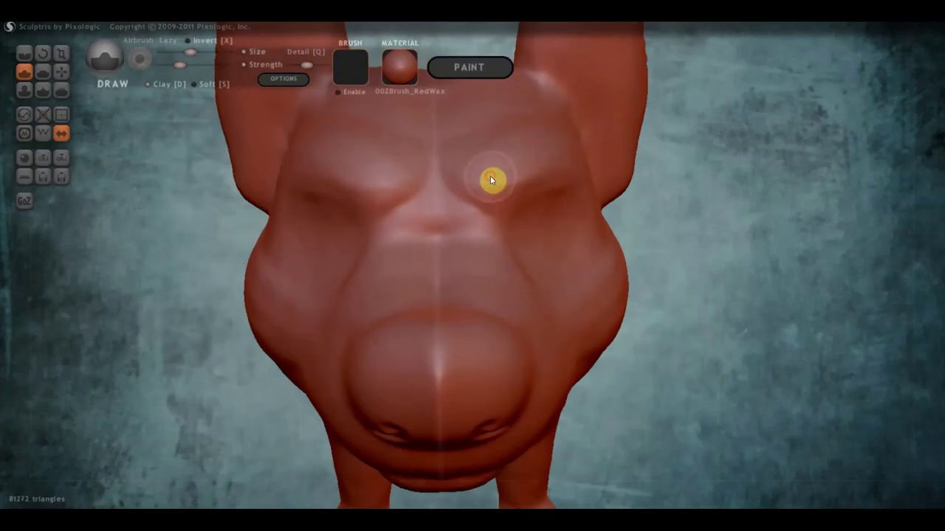
{"action": "right_click_drag", "start_coordinate": [536, 184], "coordinate": [443, 163]}
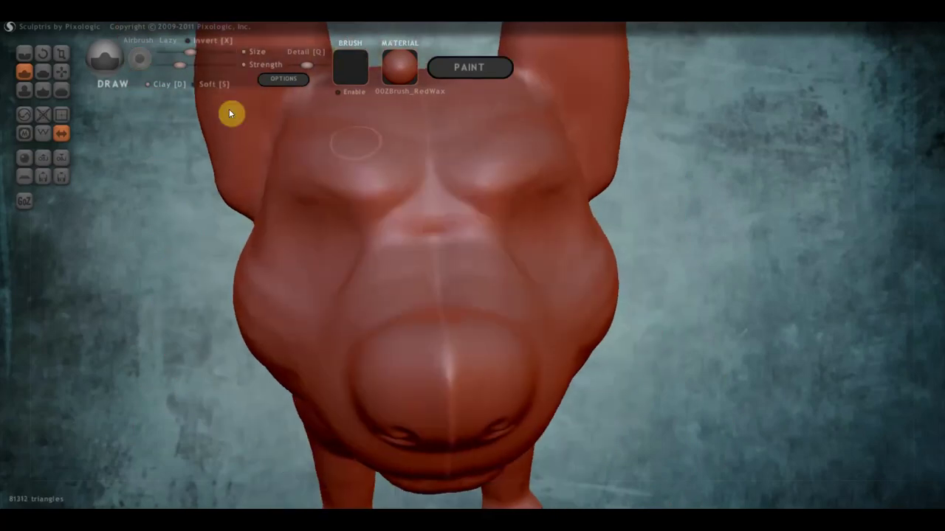
Flatten the brow ridges, the bulge above the eye and the area between the brows
{"action": "left_click", "coordinate": [41, 73]}
{"action": "mouse_move", "coordinate": [300, 130]}
{"action": "right_mouse_down"}
{"action": "mouse_move", "coordinate": [396, 184]}
{"action": "mouse_move", "coordinate": [485, 302]}
{"action": "mouse_move", "coordinate": [473, 341]}
{"action": "right_mouse_up"}
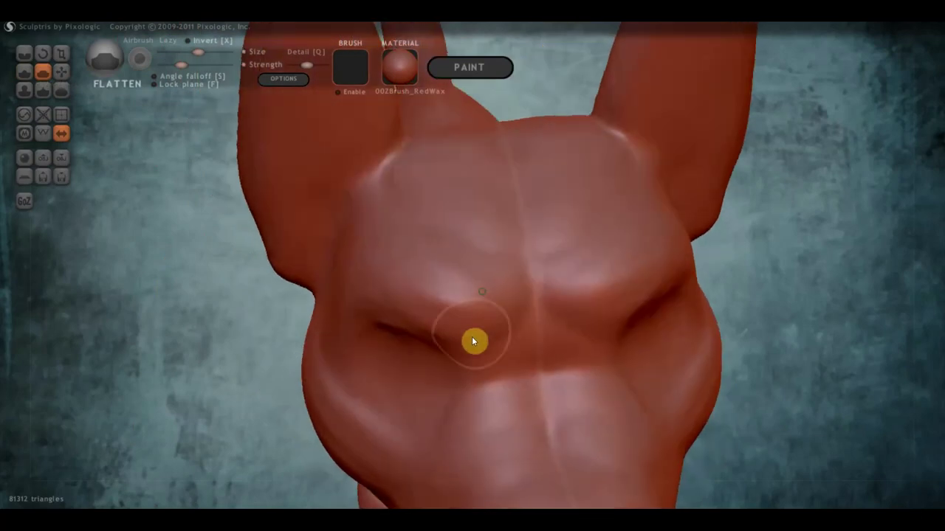
{"action": "scroll", "coordinate": [479, 325], "scroll_direction": "up", "scroll_amount": 2}
{"action": "scroll", "coordinate": [521, 310], "scroll_direction": "down", "scroll_amount": 1}
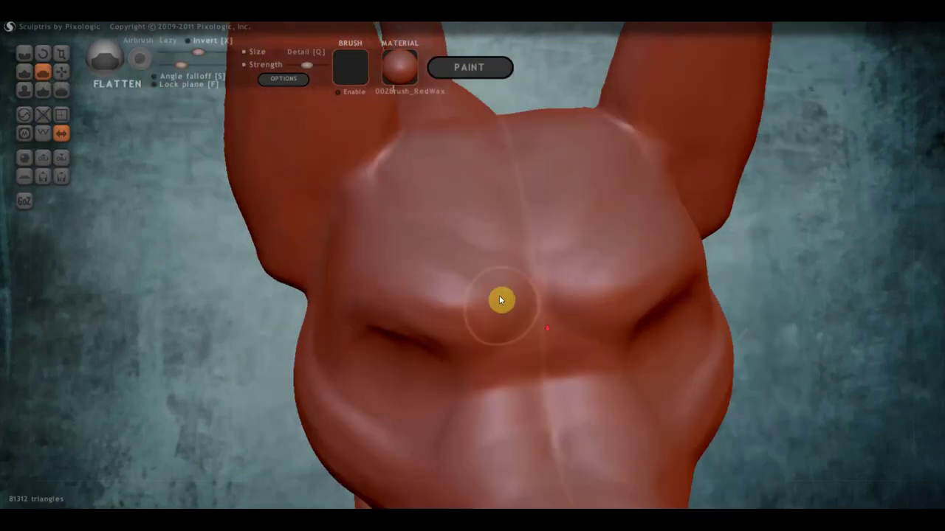
{"action": "left_click_drag", "start_coordinate": [501, 275], "coordinate": [465, 286]}
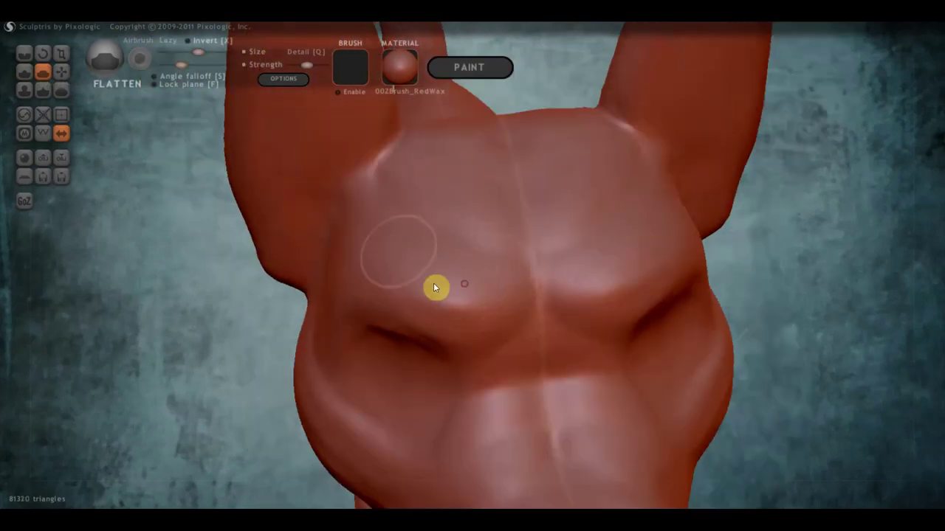
{"action": "right_click_drag", "start_coordinate": [433, 287], "coordinate": [480, 264]}
{"action": "left_click_drag", "start_coordinate": [468, 285], "coordinate": [376, 299]}
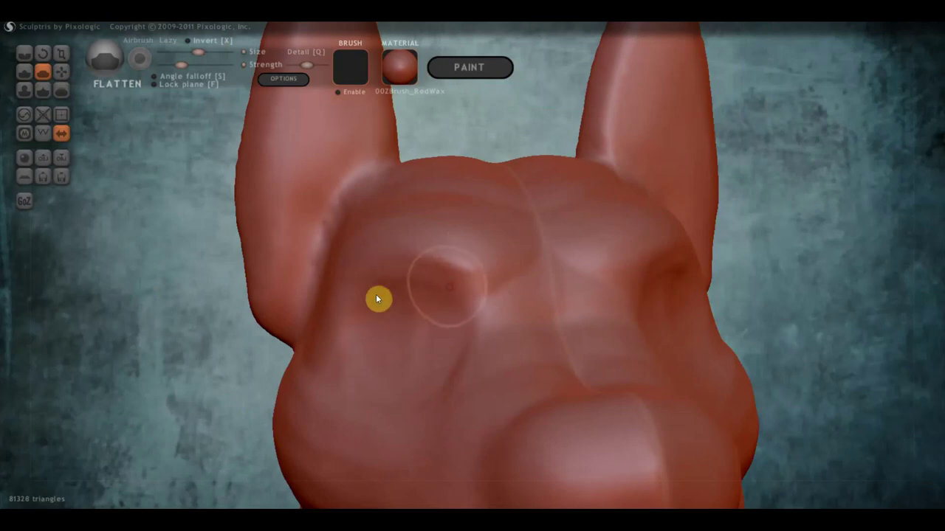
{"action": "right_click_drag", "start_coordinate": [376, 298], "coordinate": [485, 249]}
{"action": "mouse_move", "coordinate": [485, 249]}
{"action": "left_mouse_down"}
{"action": "mouse_move", "coordinate": [491, 244]}
{"action": "mouse_move", "coordinate": [426, 215]}
{"action": "mouse_move", "coordinate": [362, 275]}
{"action": "mouse_move", "coordinate": [437, 272]}
{"action": "left_mouse_up"}
{"action": "mouse_move", "coordinate": [437, 272]}
{"action": "right_mouse_down"}
{"action": "mouse_move", "coordinate": [460, 302]}
{"action": "mouse_move", "coordinate": [508, 283]}
{"action": "mouse_move", "coordinate": [516, 247]}
{"action": "right_mouse_up"}
{"action": "mouse_move", "coordinate": [516, 247]}
{"action": "left_mouse_down"}
{"action": "mouse_move", "coordinate": [476, 240]}
{"action": "mouse_move", "coordinate": [413, 286]}
{"action": "mouse_move", "coordinate": [540, 253]}
{"action": "mouse_move", "coordinate": [540, 228]}
{"action": "mouse_move", "coordinate": [466, 215]}
{"action": "mouse_move", "coordinate": [412, 298]}
{"action": "left_mouse_up"}
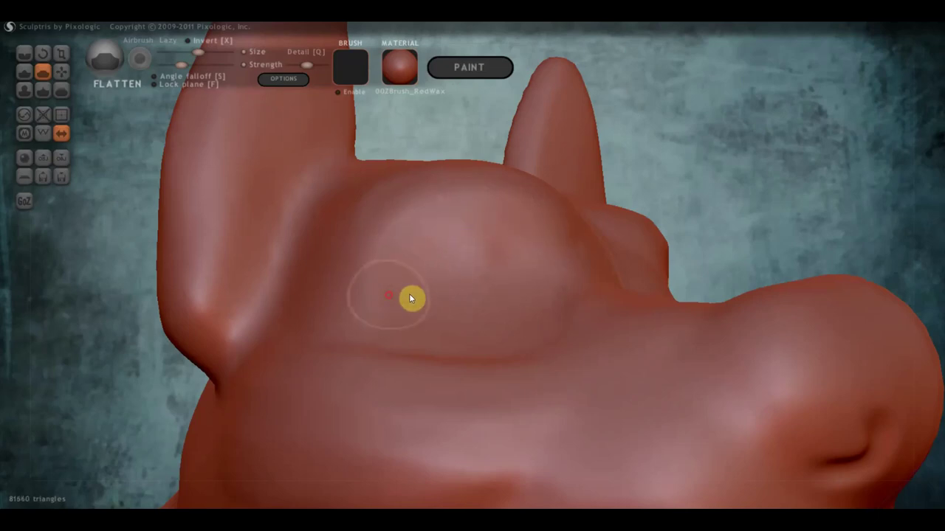
{"action": "mouse_move", "coordinate": [412, 298]}
{"action": "right_mouse_down"}
{"action": "mouse_move", "coordinate": [416, 327]}
{"action": "mouse_move", "coordinate": [434, 333]}
{"action": "right_mouse_up"}
{"action": "mouse_move", "coordinate": [435, 333]}
{"action": "left_mouse_down"}
{"action": "mouse_move", "coordinate": [538, 287]}
{"action": "mouse_move", "coordinate": [421, 235]}
{"action": "mouse_move", "coordinate": [441, 280]}
{"action": "mouse_move", "coordinate": [437, 226]}
{"action": "mouse_move", "coordinate": [492, 262]}
{"action": "left_mouse_up"}
{"action": "right_click_drag", "start_coordinate": [491, 262], "coordinate": [592, 248]}
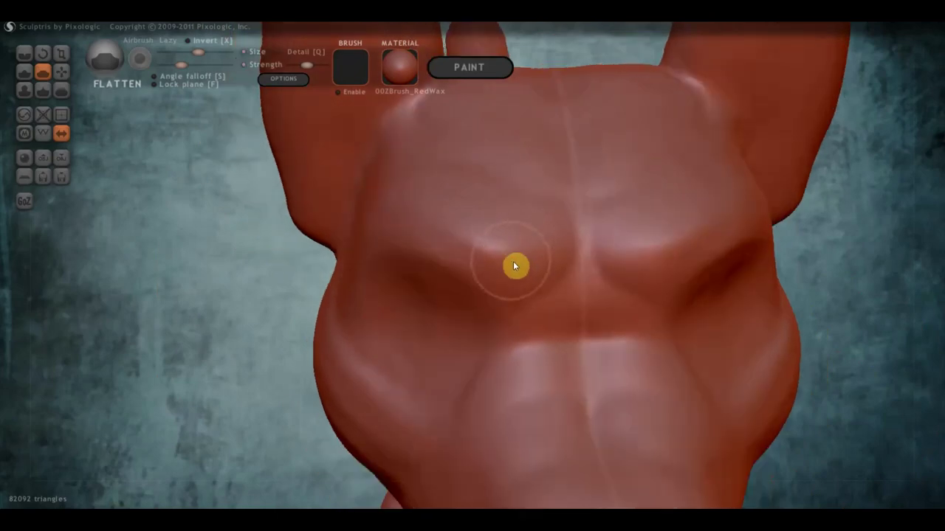
{"action": "mouse_move", "coordinate": [515, 266]}
{"action": "left_mouse_down"}
{"action": "mouse_move", "coordinate": [555, 244]}
{"action": "mouse_move", "coordinate": [607, 260]}
{"action": "left_mouse_up"}
{"action": "mouse_move", "coordinate": [607, 259]}
{"action": "right_mouse_down"}
{"action": "mouse_move", "coordinate": [600, 222]}
{"action": "mouse_move", "coordinate": [518, 189]}
{"action": "mouse_move", "coordinate": [609, 236]}
{"action": "right_mouse_up"}
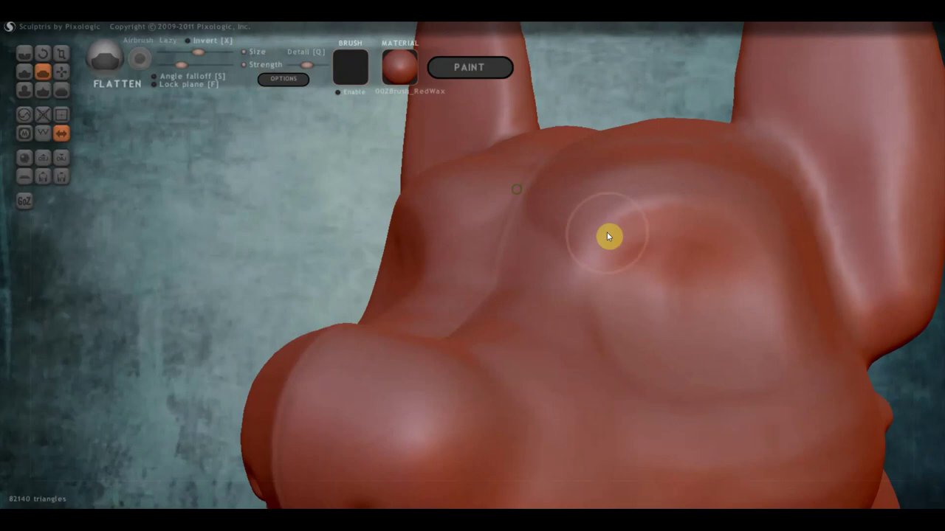
Flatten the eye socket area and the cheek down toward the jaw
{"action": "mouse_move", "coordinate": [608, 237]}
{"action": "left_mouse_down"}
{"action": "mouse_move", "coordinate": [563, 253]}
{"action": "mouse_move", "coordinate": [601, 327]}
{"action": "left_mouse_up"}
{"action": "right_click_drag", "start_coordinate": [601, 327], "coordinate": [585, 325]}
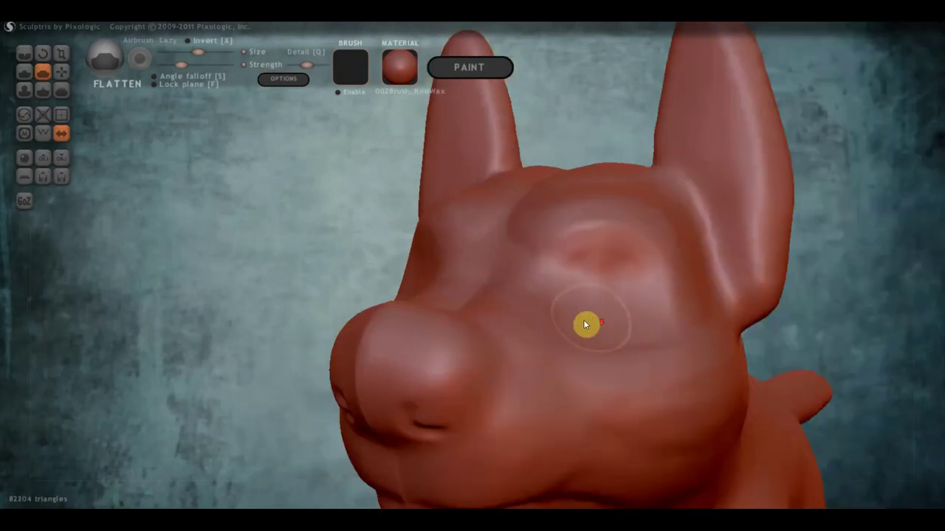
{"action": "left_click_drag", "start_coordinate": [585, 325], "coordinate": [538, 338]}
{"action": "right_click_drag", "start_coordinate": [538, 337], "coordinate": [470, 320]}
{"action": "mouse_move", "coordinate": [470, 321]}
{"action": "left_mouse_down"}
{"action": "mouse_move", "coordinate": [512, 389]}
{"action": "mouse_move", "coordinate": [538, 400]}
{"action": "mouse_move", "coordinate": [524, 340]}
{"action": "mouse_move", "coordinate": [502, 348]}
{"action": "mouse_move", "coordinate": [510, 411]}
{"action": "mouse_move", "coordinate": [637, 394]}
{"action": "mouse_move", "coordinate": [716, 396]}
{"action": "mouse_move", "coordinate": [516, 426]}
{"action": "left_mouse_up"}
{"action": "right_click_drag", "start_coordinate": [517, 426], "coordinate": [586, 419]}
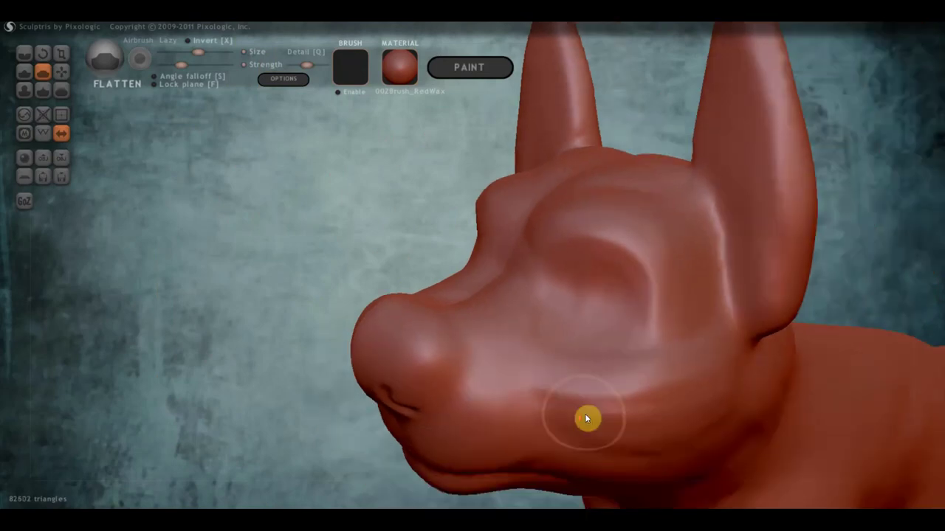
{"action": "mouse_move", "coordinate": [586, 418]}
{"action": "left_mouse_down"}
{"action": "mouse_move", "coordinate": [628, 390]}
{"action": "mouse_move", "coordinate": [583, 407]}
{"action": "mouse_move", "coordinate": [692, 402]}
{"action": "left_mouse_up"}
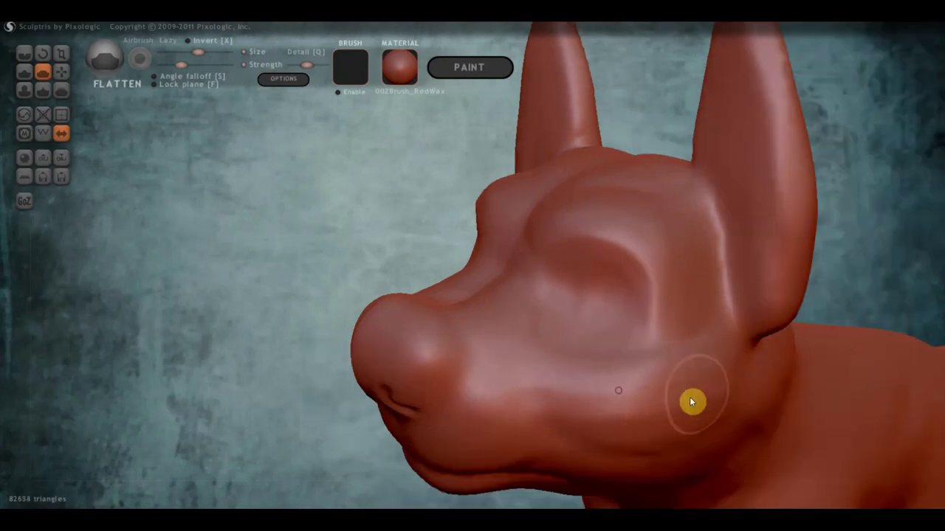
{"action": "mouse_move", "coordinate": [692, 401]}
{"action": "right_mouse_down"}
{"action": "mouse_move", "coordinate": [764, 371]}
{"action": "mouse_move", "coordinate": [681, 402]}
{"action": "right_mouse_up"}
{"action": "mouse_move", "coordinate": [681, 402]}
{"action": "left_mouse_down"}
{"action": "mouse_move", "coordinate": [544, 386]}
{"action": "mouse_move", "coordinate": [544, 396]}
{"action": "left_mouse_up"}
{"action": "mouse_move", "coordinate": [544, 396]}
{"action": "right_mouse_down"}
{"action": "mouse_move", "coordinate": [578, 403]}
{"action": "mouse_move", "coordinate": [556, 386]}
{"action": "right_mouse_up"}
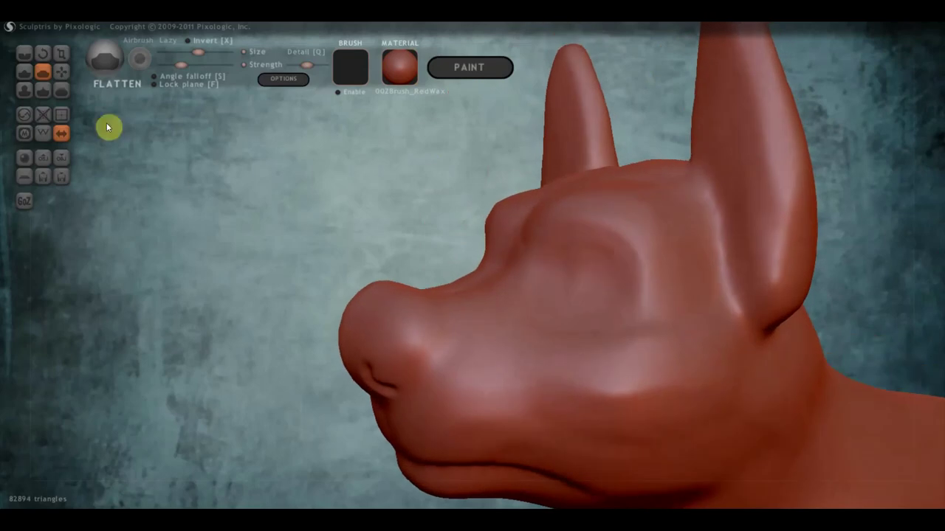
Build up the lower muzzle, lower lip and mouth corner with Draw strokes
{"action": "left_click", "coordinate": [24, 71]}
{"action": "right_click_drag", "start_coordinate": [374, 321], "coordinate": [511, 369]}
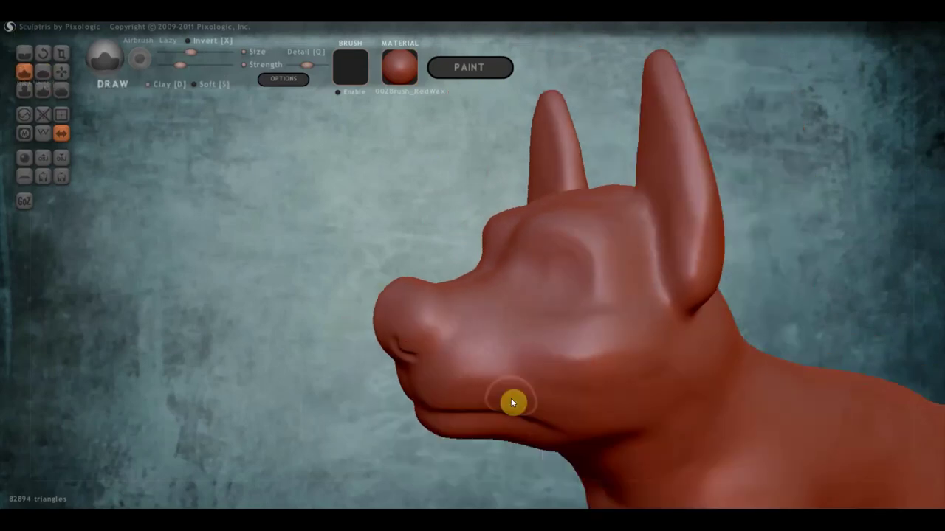
{"action": "mouse_move", "coordinate": [445, 405]}
{"action": "left_mouse_down"}
{"action": "mouse_move", "coordinate": [466, 400]}
{"action": "mouse_move", "coordinate": [484, 379]}
{"action": "mouse_move", "coordinate": [474, 373]}
{"action": "mouse_move", "coordinate": [462, 422]}
{"action": "mouse_move", "coordinate": [504, 405]}
{"action": "mouse_move", "coordinate": [504, 395]}
{"action": "left_mouse_up"}
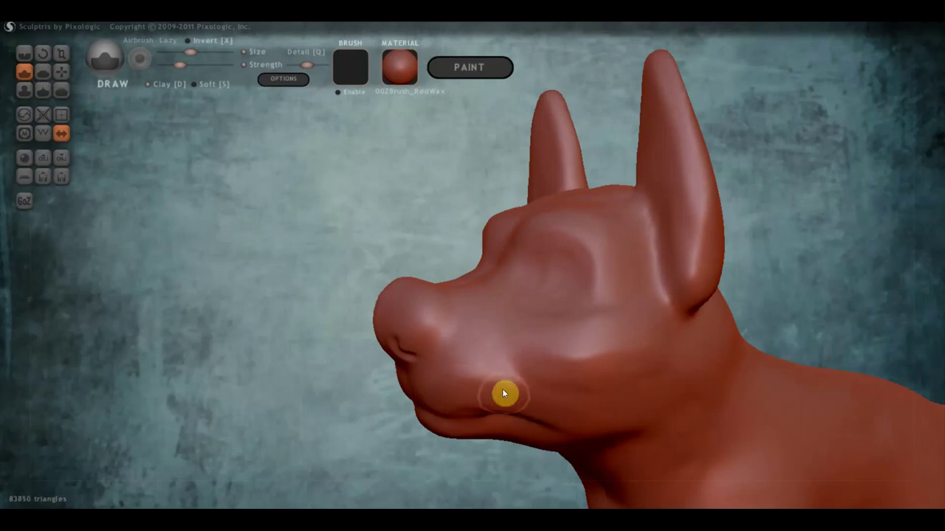
{"action": "mouse_move", "coordinate": [419, 379]}
{"action": "left_mouse_down"}
{"action": "mouse_move", "coordinate": [487, 409]}
{"action": "mouse_move", "coordinate": [415, 395]}
{"action": "mouse_move", "coordinate": [436, 372]}
{"action": "mouse_move", "coordinate": [481, 397]}
{"action": "left_mouse_up"}
{"action": "mouse_move", "coordinate": [481, 397]}
{"action": "right_mouse_down"}
{"action": "mouse_move", "coordinate": [588, 383]}
{"action": "mouse_move", "coordinate": [617, 393]}
{"action": "mouse_move", "coordinate": [548, 371]}
{"action": "right_mouse_up"}
Pull the chin and lower jaw edge into shape with the Grab brush
{"action": "left_click", "coordinate": [61, 70]}
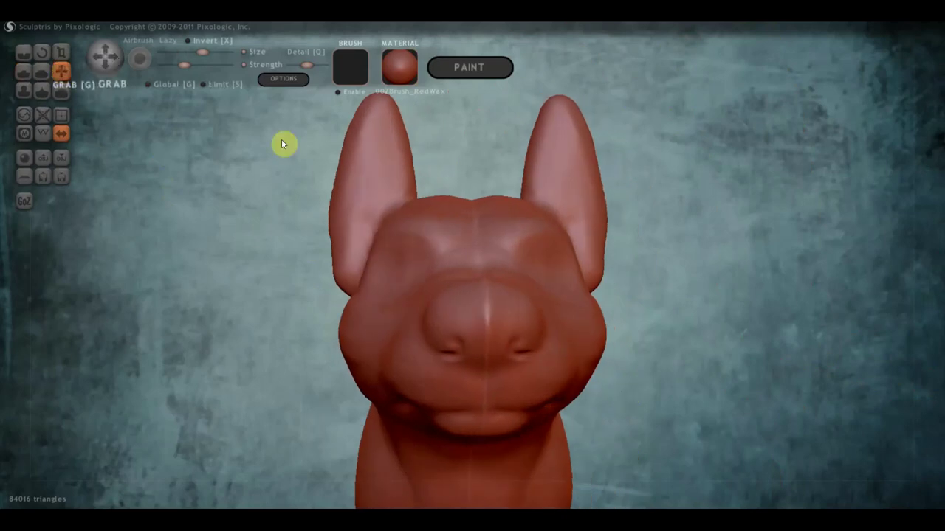
{"action": "mouse_move", "coordinate": [561, 302]}
{"action": "right_mouse_down"}
{"action": "mouse_move", "coordinate": [608, 333]}
{"action": "mouse_move", "coordinate": [608, 380]}
{"action": "mouse_move", "coordinate": [420, 389]}
{"action": "right_mouse_up"}
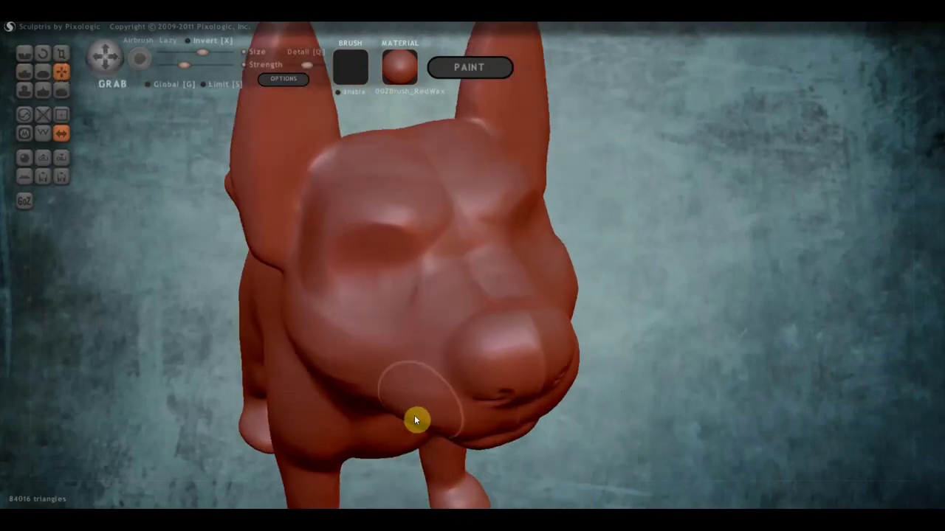
{"action": "mouse_move", "coordinate": [416, 420]}
{"action": "left_mouse_down"}
{"action": "mouse_move", "coordinate": [394, 420]}
{"action": "mouse_move", "coordinate": [407, 405]}
{"action": "mouse_move", "coordinate": [382, 376]}
{"action": "mouse_move", "coordinate": [405, 381]}
{"action": "left_mouse_up"}
{"action": "right_click_drag", "start_coordinate": [405, 382], "coordinate": [420, 418]}
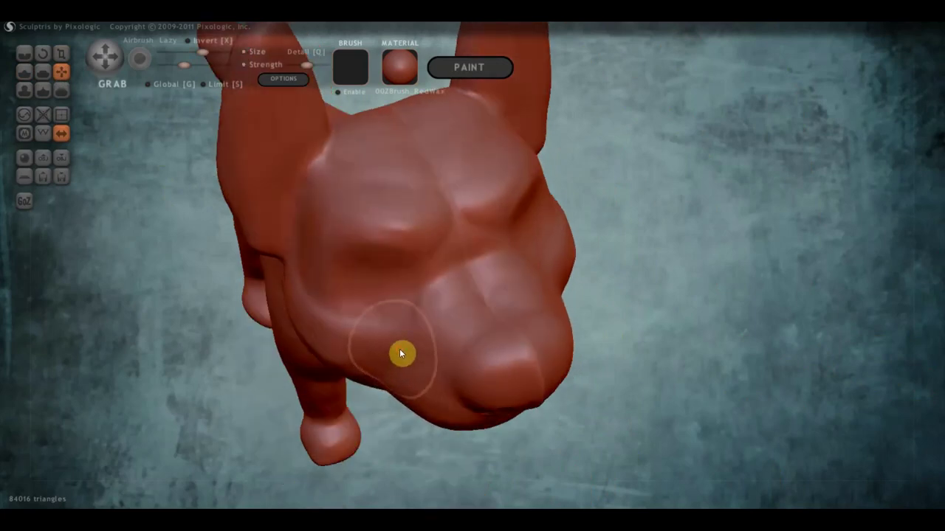
{"action": "mouse_move", "coordinate": [405, 396]}
{"action": "left_mouse_down"}
{"action": "mouse_move", "coordinate": [412, 378]}
{"action": "mouse_move", "coordinate": [388, 380]}
{"action": "left_mouse_up"}
{"action": "mouse_move", "coordinate": [385, 376]}
{"action": "right_mouse_down"}
{"action": "mouse_move", "coordinate": [392, 364]}
{"action": "mouse_move", "coordinate": [345, 312]}
{"action": "right_mouse_up"}
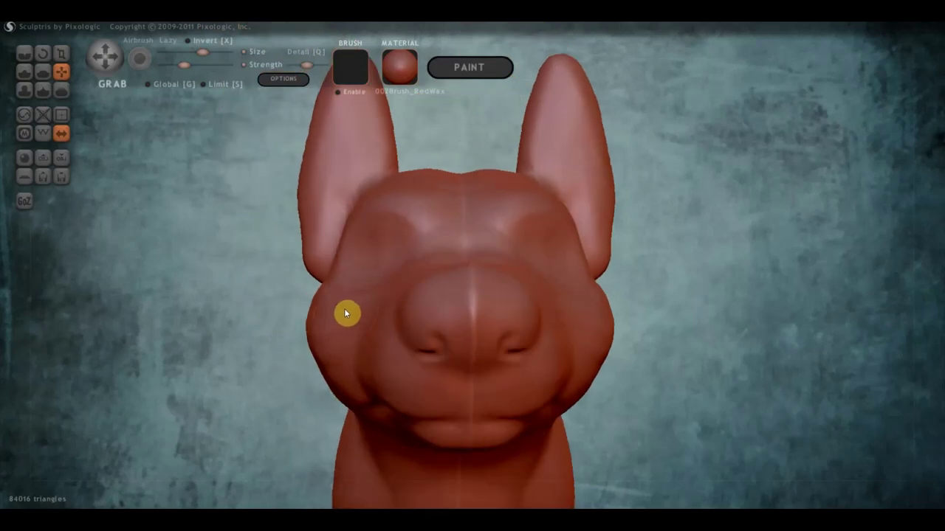
Orbit the dog to a rear view showing both ears
{"action": "scroll", "coordinate": [384, 318], "scroll_direction": "down", "scroll_amount": 2}
{"action": "scroll", "coordinate": [480, 347], "scroll_direction": "down", "scroll_amount": 2}
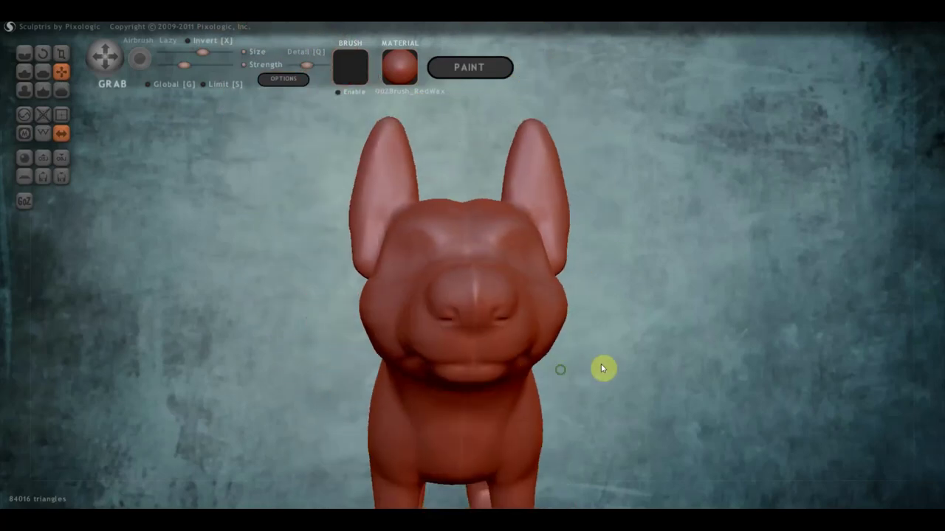
{"action": "mouse_move", "coordinate": [602, 369]}
{"action": "right_mouse_down"}
{"action": "mouse_move", "coordinate": [635, 350]}
{"action": "mouse_move", "coordinate": [709, 371]}
{"action": "right_mouse_up"}
{"action": "scroll", "coordinate": [738, 371], "scroll_direction": "up", "scroll_amount": 2}
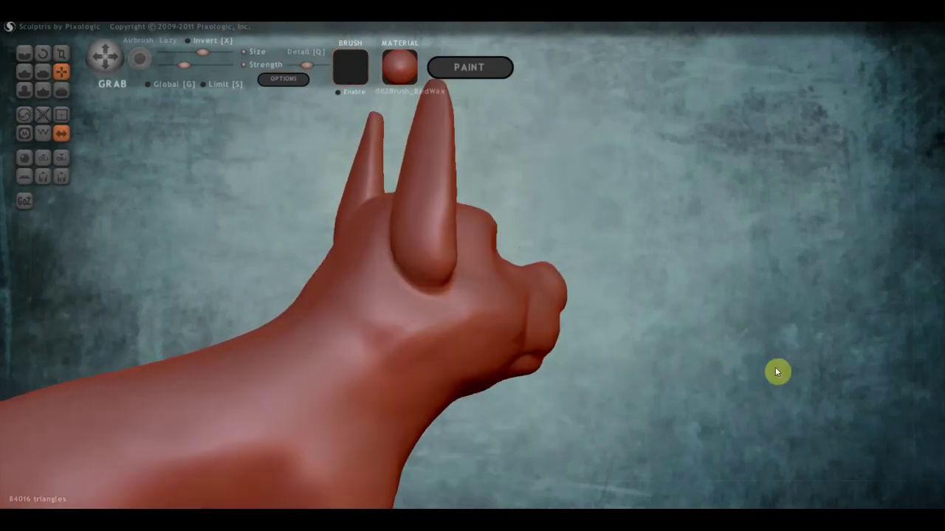
{"action": "mouse_move", "coordinate": [775, 367]}
{"action": "right_mouse_down"}
{"action": "mouse_move", "coordinate": [468, 364]}
{"action": "mouse_move", "coordinate": [276, 268]}
{"action": "right_mouse_up"}
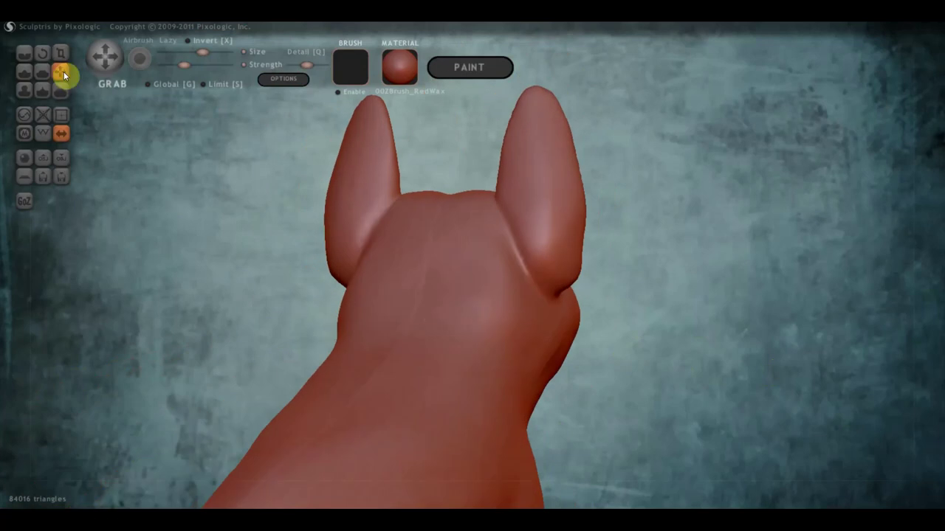
Add raised Draw detail on the head around the base of the right ear
{"action": "left_click", "coordinate": [24, 71]}
{"action": "right_click_drag", "start_coordinate": [184, 107], "coordinate": [254, 166]}
{"action": "mouse_move", "coordinate": [401, 229]}
{"action": "left_mouse_down"}
{"action": "mouse_move", "coordinate": [356, 253]}
{"action": "mouse_move", "coordinate": [391, 244]}
{"action": "mouse_move", "coordinate": [359, 285]}
{"action": "mouse_move", "coordinate": [391, 274]}
{"action": "mouse_move", "coordinate": [381, 295]}
{"action": "mouse_move", "coordinate": [352, 314]}
{"action": "mouse_move", "coordinate": [377, 310]}
{"action": "mouse_move", "coordinate": [408, 231]}
{"action": "mouse_move", "coordinate": [462, 286]}
{"action": "left_mouse_up"}
{"action": "right_click_drag", "start_coordinate": [462, 285], "coordinate": [565, 274]}
{"action": "mouse_move", "coordinate": [548, 217]}
{"action": "left_mouse_down"}
{"action": "mouse_move", "coordinate": [606, 296]}
{"action": "mouse_move", "coordinate": [529, 200]}
{"action": "mouse_move", "coordinate": [604, 227]}
{"action": "mouse_move", "coordinate": [582, 254]}
{"action": "mouse_move", "coordinate": [593, 283]}
{"action": "left_mouse_up"}
{"action": "mouse_move", "coordinate": [593, 282]}
{"action": "right_mouse_down"}
{"action": "mouse_move", "coordinate": [477, 291]}
{"action": "mouse_move", "coordinate": [359, 185]}
{"action": "right_mouse_up"}
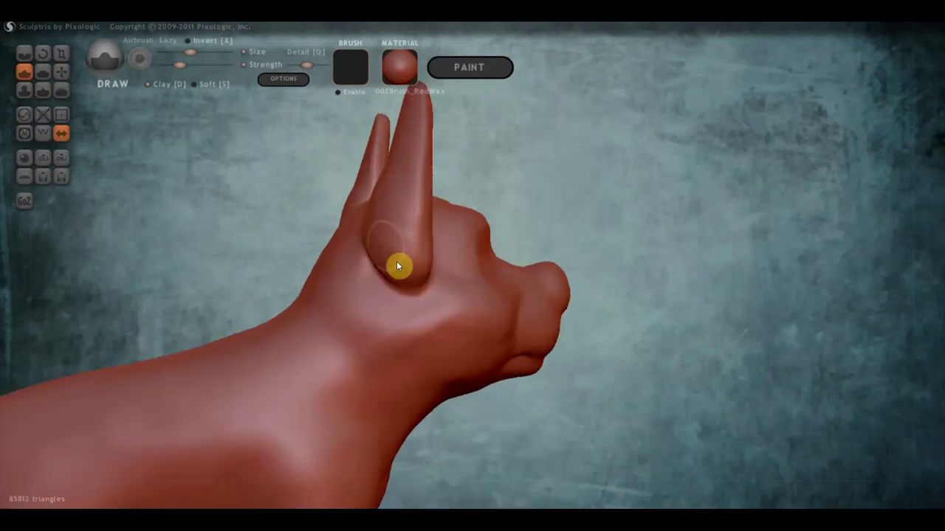
{"action": "right_click_drag", "start_coordinate": [396, 264], "coordinate": [205, 272]}
{"action": "scroll", "coordinate": [322, 219], "scroll_direction": "up", "scroll_amount": 2}
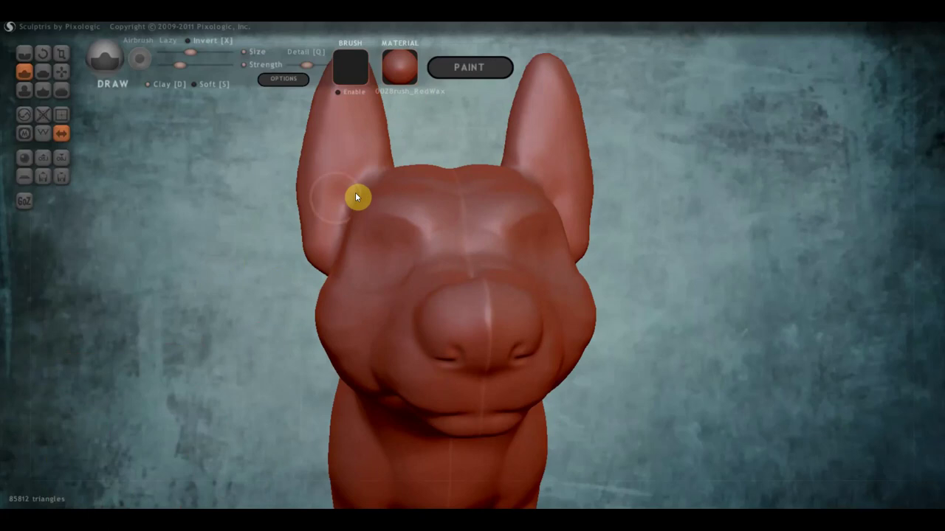
{"action": "middle_click_drag", "start_coordinate": [394, 177], "coordinate": [519, 301]}
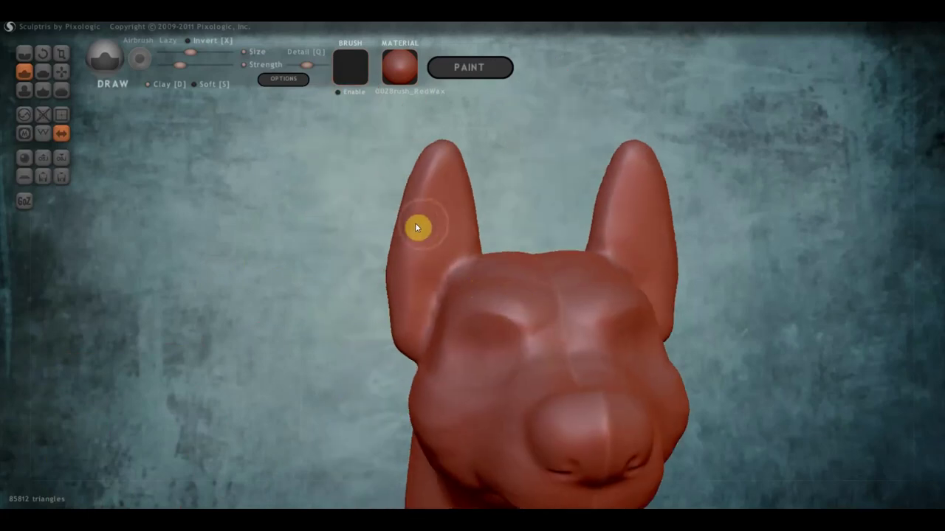
Turn on Clay and build ridges along the inner surface of the left ear
{"action": "left_click", "coordinate": [146, 84]}
{"action": "mouse_move", "coordinate": [442, 222]}
{"action": "left_mouse_down"}
{"action": "mouse_move", "coordinate": [455, 196]}
{"action": "mouse_move", "coordinate": [442, 259]}
{"action": "left_mouse_up"}
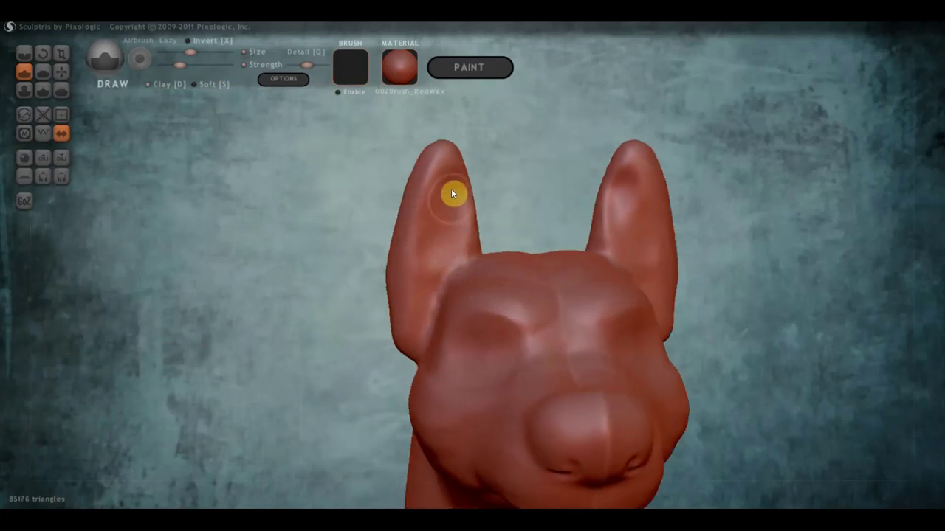
{"action": "left_click_drag", "start_coordinate": [454, 194], "coordinate": [418, 291]}
{"action": "left_click_drag", "start_coordinate": [443, 187], "coordinate": [436, 241]}
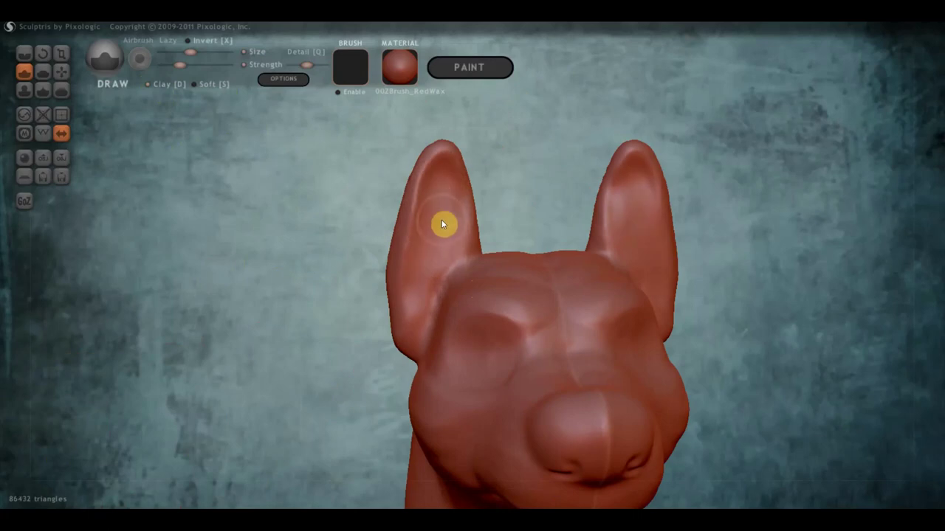
{"action": "left_click_drag", "start_coordinate": [442, 189], "coordinate": [430, 260]}
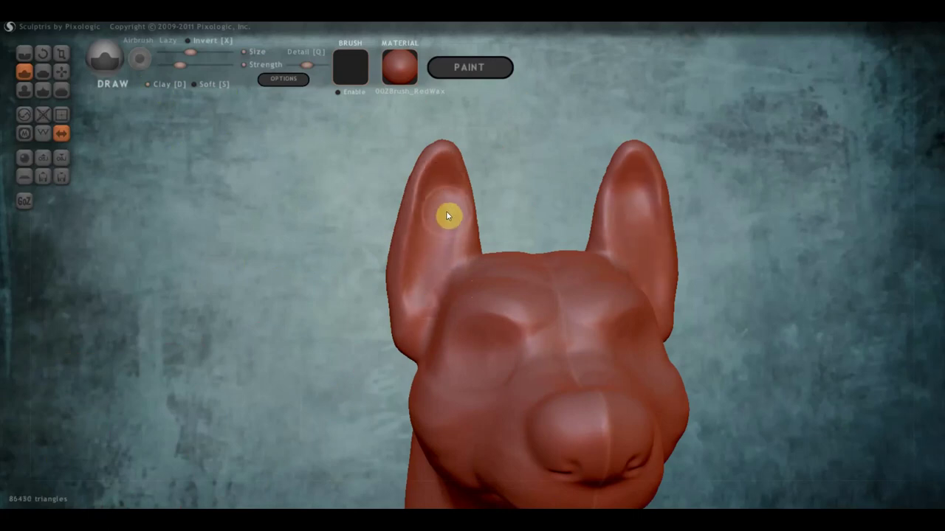
{"action": "left_click_drag", "start_coordinate": [447, 212], "coordinate": [441, 255]}
Carve crease grooves down the inside of the left ear toward its tip
{"action": "left_click", "coordinate": [23, 53]}
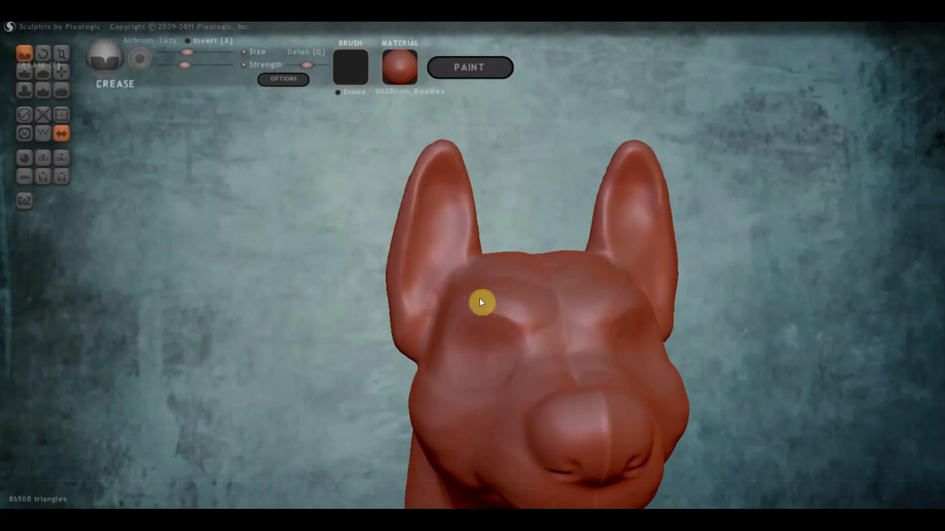
{"action": "mouse_move", "coordinate": [479, 297]}
{"action": "right_mouse_down"}
{"action": "mouse_move", "coordinate": [463, 305]}
{"action": "mouse_move", "coordinate": [459, 177]}
{"action": "right_mouse_up"}
{"action": "mouse_move", "coordinate": [459, 178]}
{"action": "left_mouse_down"}
{"action": "mouse_move", "coordinate": [443, 198]}
{"action": "mouse_move", "coordinate": [426, 291]}
{"action": "left_mouse_up"}
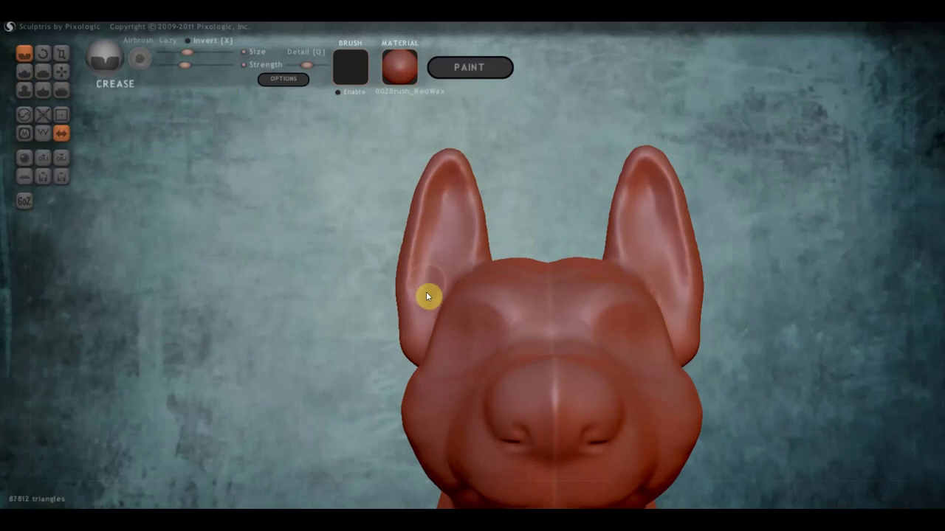
{"action": "mouse_move", "coordinate": [448, 190]}
{"action": "left_mouse_down"}
{"action": "mouse_move", "coordinate": [417, 301]}
{"action": "mouse_move", "coordinate": [462, 260]}
{"action": "left_mouse_up"}
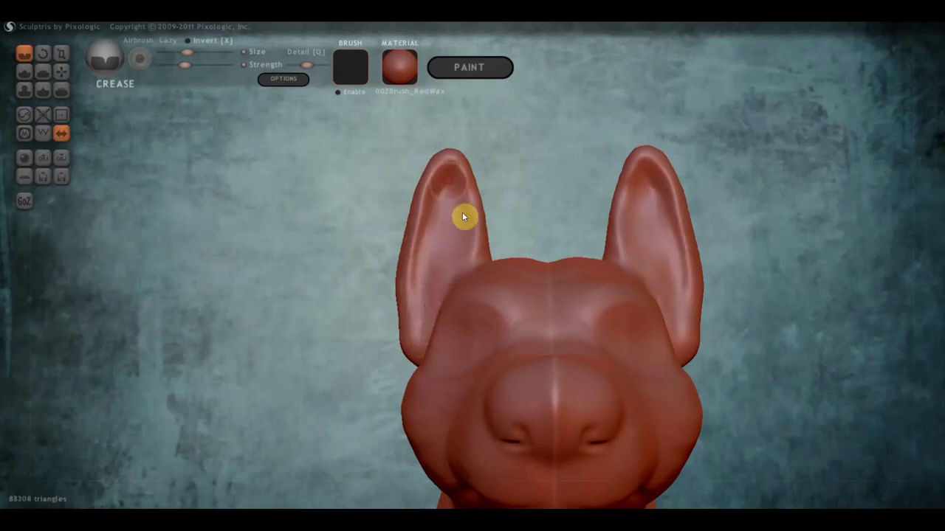
{"action": "left_click_drag", "start_coordinate": [453, 173], "coordinate": [433, 192]}
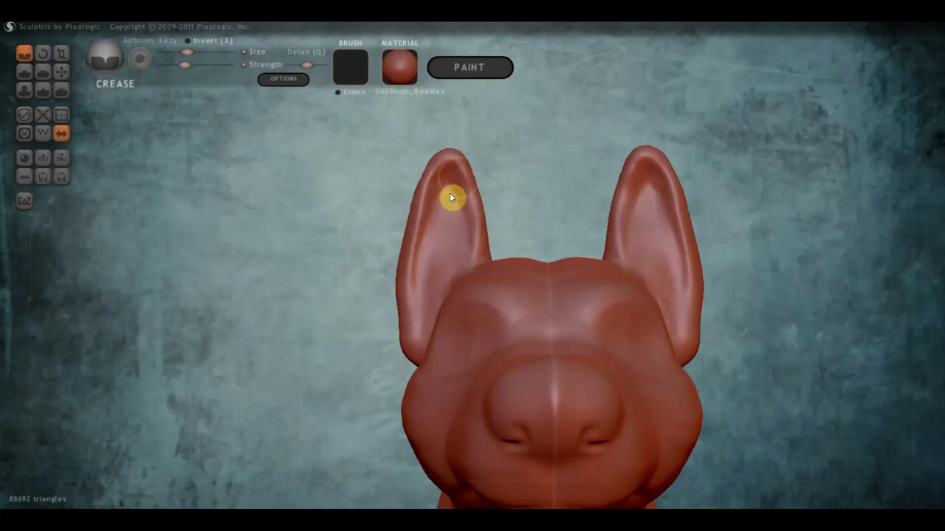
{"action": "scroll", "coordinate": [675, 270], "scroll_direction": "down", "scroll_amount": 3}
{"action": "scroll", "coordinate": [708, 325], "scroll_direction": "down", "scroll_amount": 2}
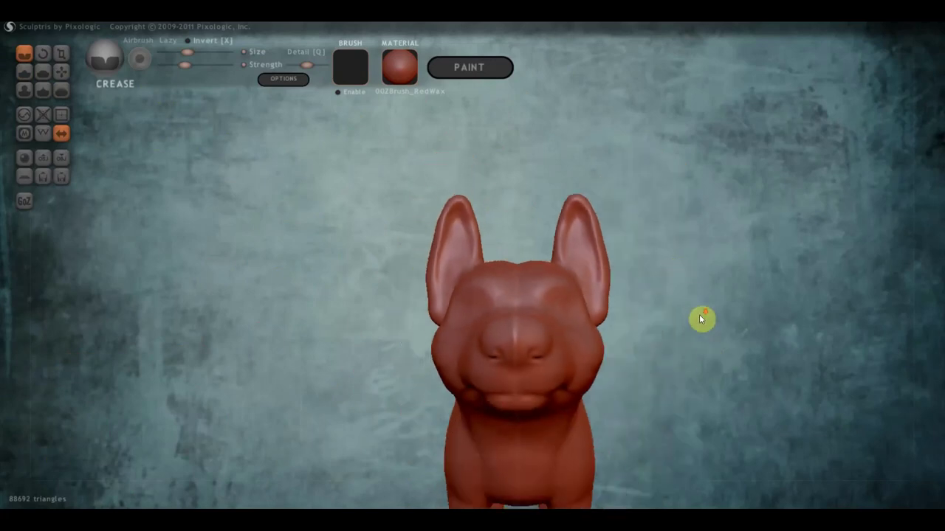
{"action": "scroll", "coordinate": [699, 315], "scroll_direction": "down", "scroll_amount": 2}
{"action": "scroll", "coordinate": [624, 278], "scroll_direction": "up", "scroll_amount": 3}
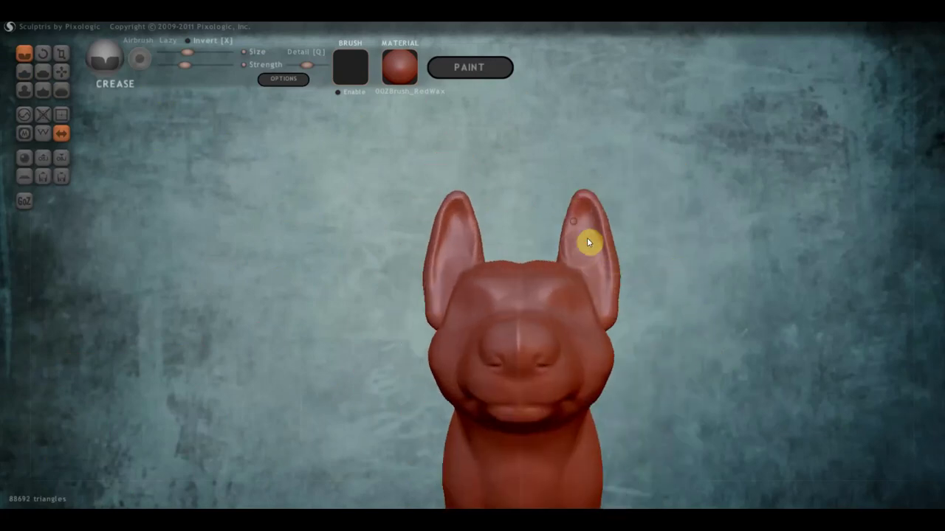
{"action": "mouse_move", "coordinate": [639, 301]}
{"action": "left_mouse_down"}
{"action": "mouse_move", "coordinate": [507, 318]}
{"action": "mouse_move", "coordinate": [507, 304]}
{"action": "mouse_move", "coordinate": [713, 307]}
{"action": "mouse_move", "coordinate": [683, 309]}
{"action": "left_mouse_up"}
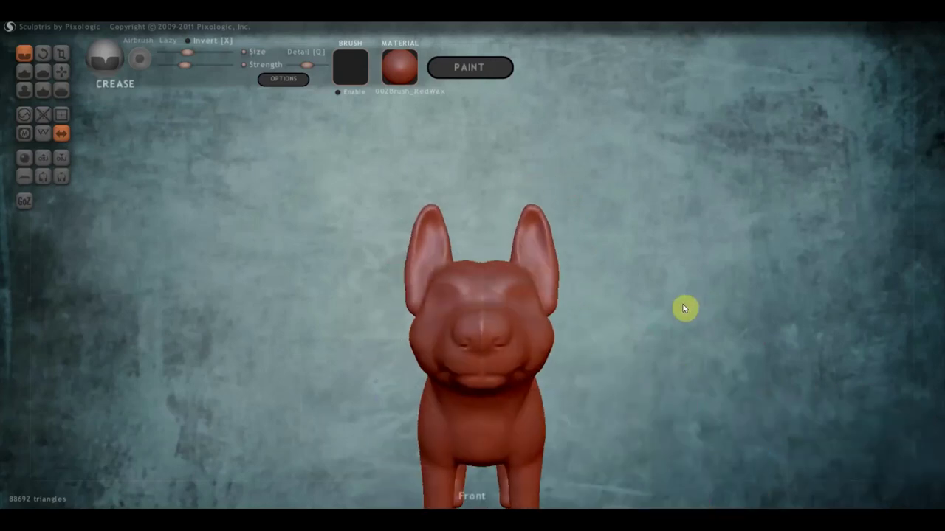
{"action": "scroll", "coordinate": [679, 299], "scroll_direction": "up", "scroll_amount": 3}
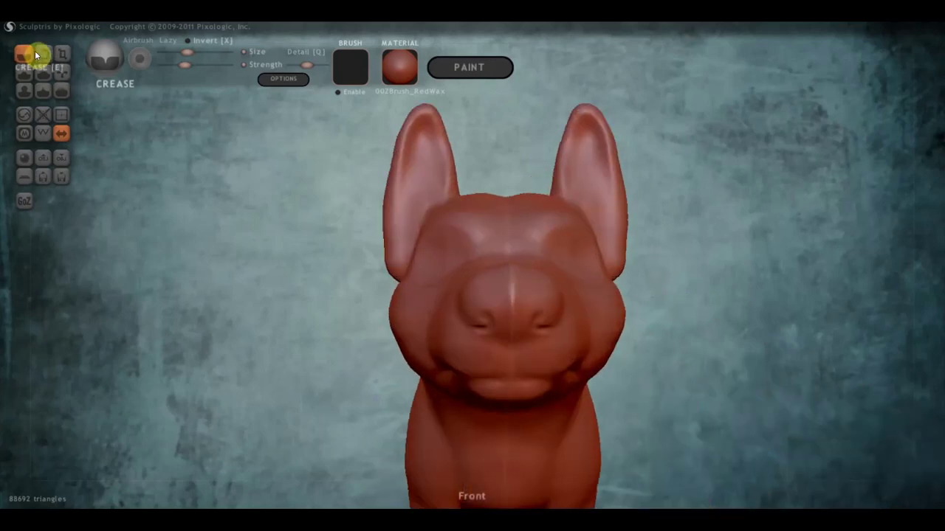
Grab-pull the cheeks near the ear bases, undoing the accidental ear stretch with Ctrl+Z
{"action": "left_click", "coordinate": [62, 69]}
{"action": "scroll", "coordinate": [354, 188], "scroll_direction": "up", "scroll_amount": 2}
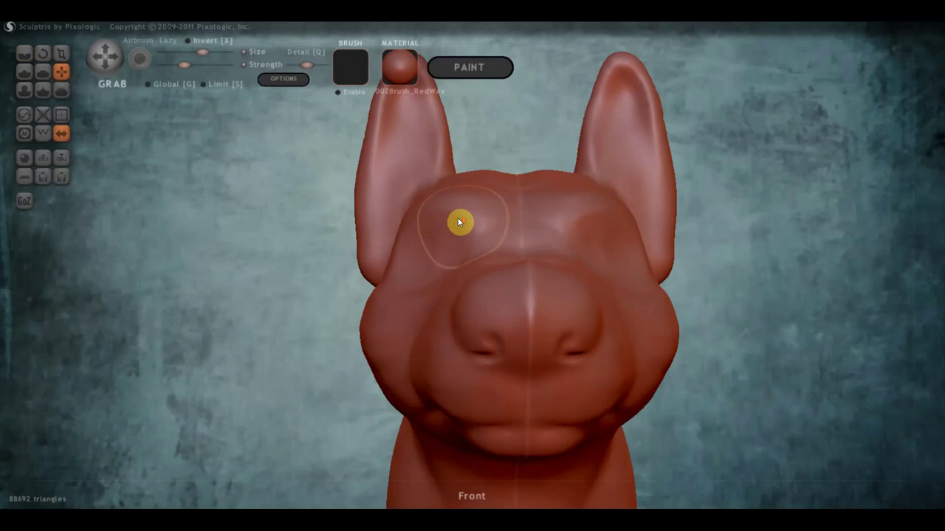
{"action": "scroll", "coordinate": [459, 222], "scroll_direction": "up", "scroll_amount": 1}
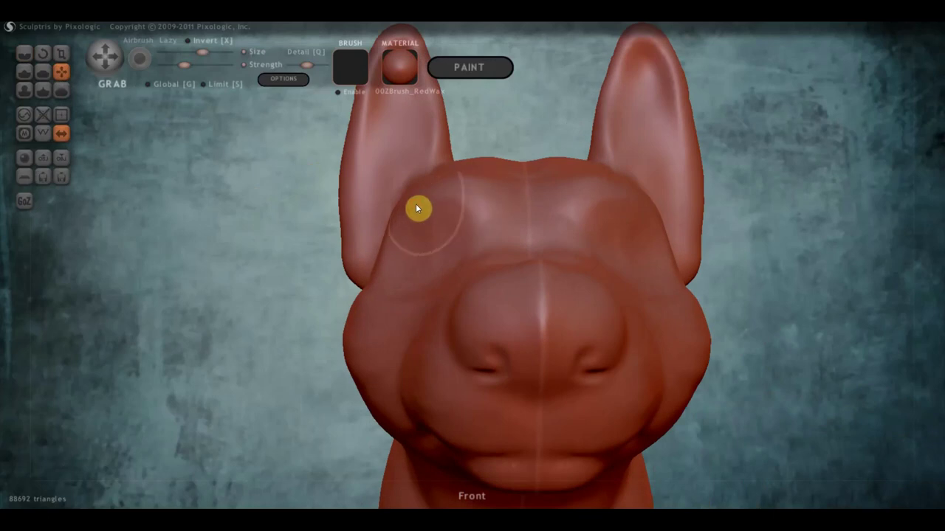
{"action": "left_click_drag", "start_coordinate": [417, 209], "coordinate": [399, 198]}
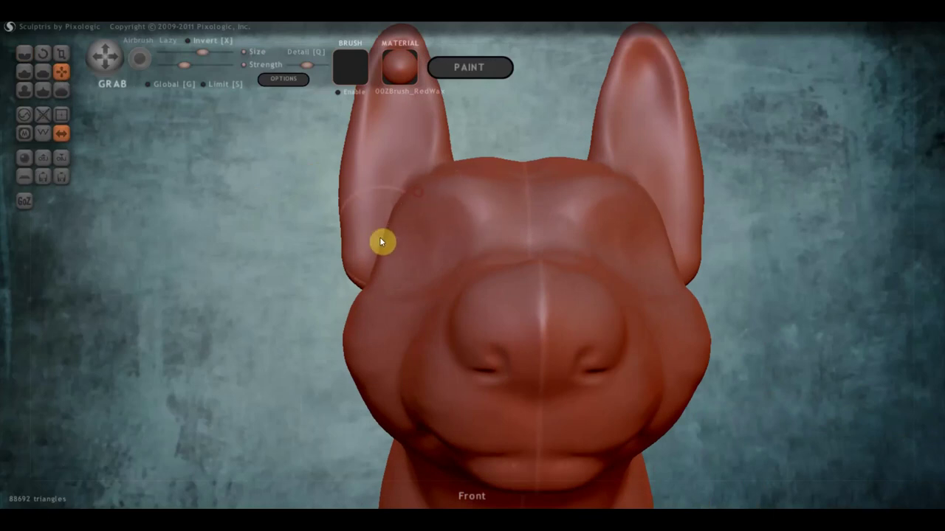
{"action": "left_click_drag", "start_coordinate": [373, 284], "coordinate": [389, 289]}
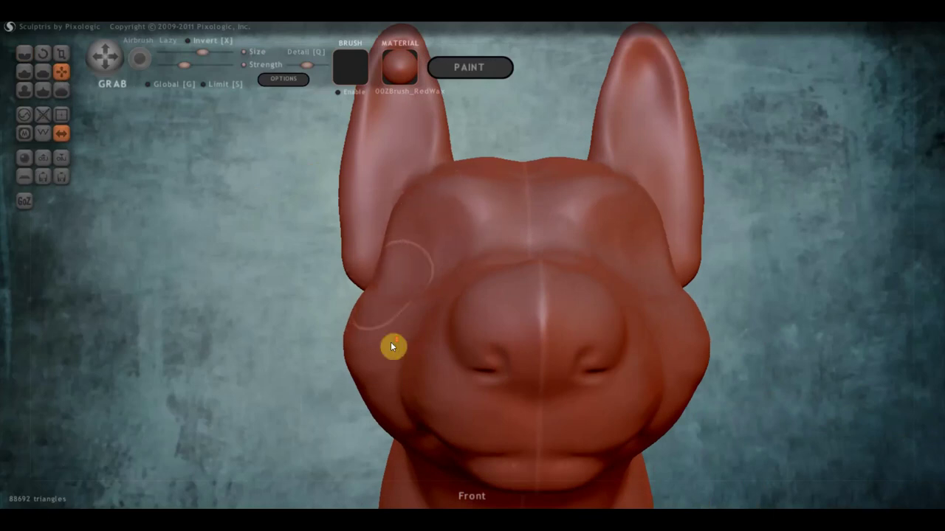
{"action": "scroll", "coordinate": [390, 346], "scroll_direction": "down", "scroll_amount": 1}
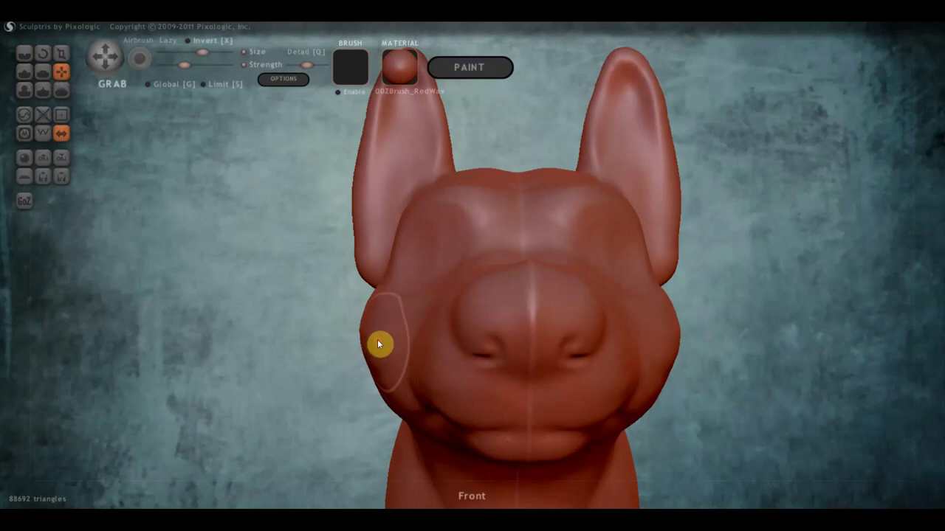
{"action": "mouse_move", "coordinate": [377, 340]}
{"action": "right_mouse_down"}
{"action": "mouse_move", "coordinate": [442, 348]}
{"action": "mouse_move", "coordinate": [359, 295]}
{"action": "mouse_move", "coordinate": [500, 303]}
{"action": "right_mouse_up"}
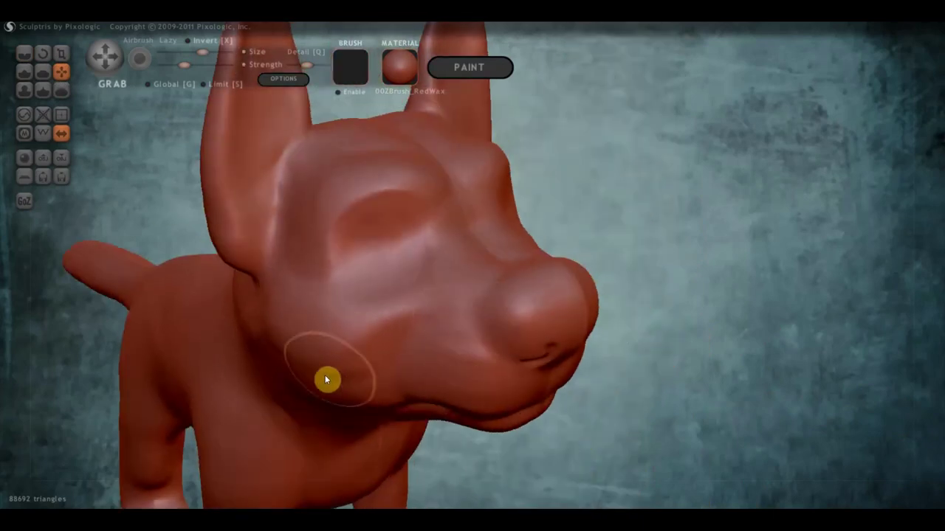
{"action": "right_click_drag", "start_coordinate": [276, 337], "coordinate": [355, 325]}
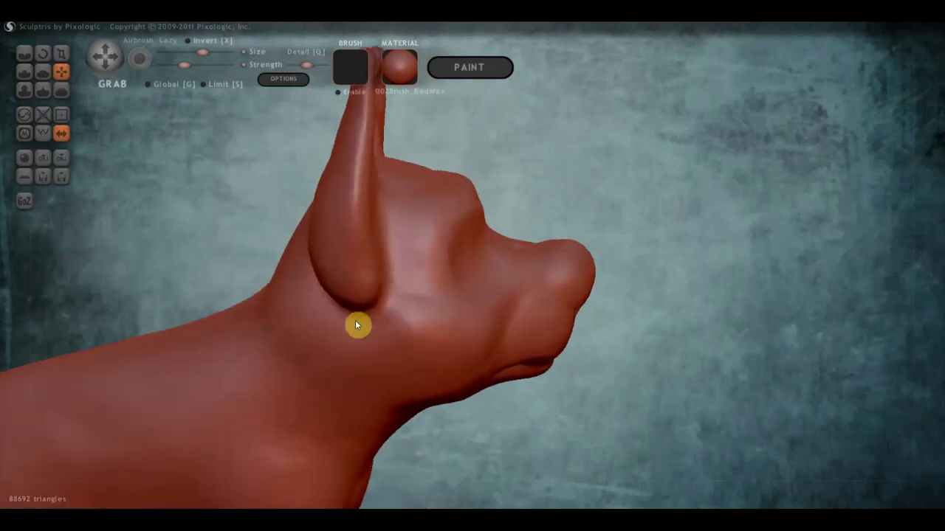
{"action": "key", "text": "ctrl+z"}
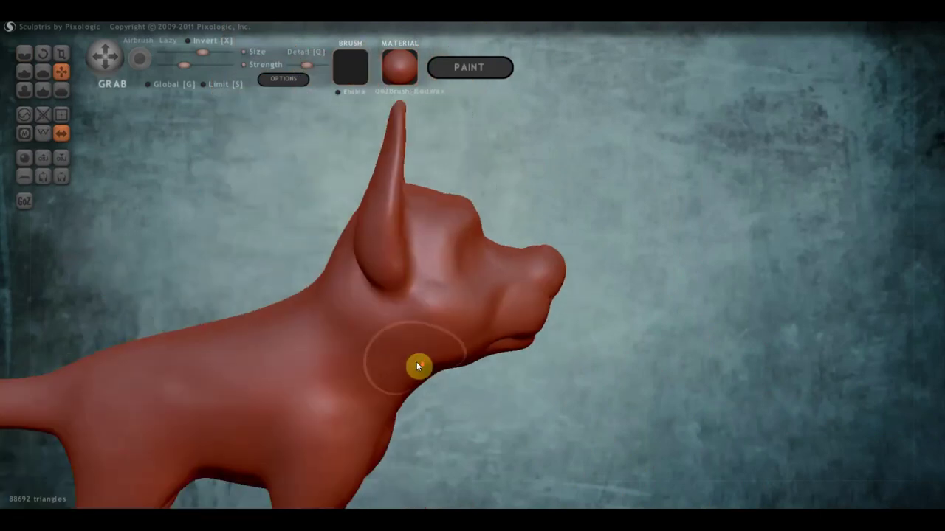
{"action": "mouse_move", "coordinate": [416, 362]}
{"action": "right_mouse_down"}
{"action": "mouse_move", "coordinate": [251, 338]}
{"action": "mouse_move", "coordinate": [245, 361]}
{"action": "mouse_move", "coordinate": [228, 361]}
{"action": "mouse_move", "coordinate": [423, 350]}
{"action": "mouse_move", "coordinate": [436, 270]}
{"action": "mouse_move", "coordinate": [426, 280]}
{"action": "right_mouse_up"}
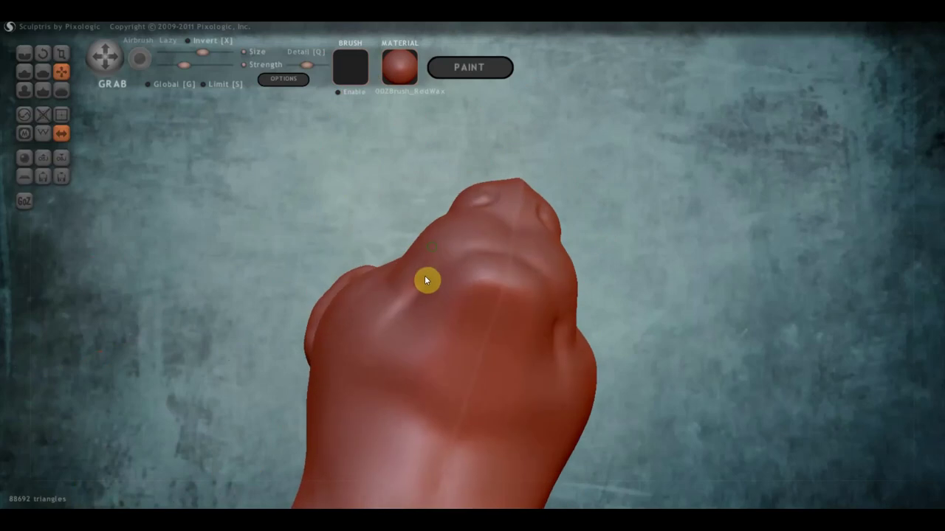
Crease a groove on the left cheek and small marks near the chin
{"action": "left_click", "coordinate": [24, 53]}
{"action": "right_click_drag", "start_coordinate": [379, 390], "coordinate": [432, 298]}
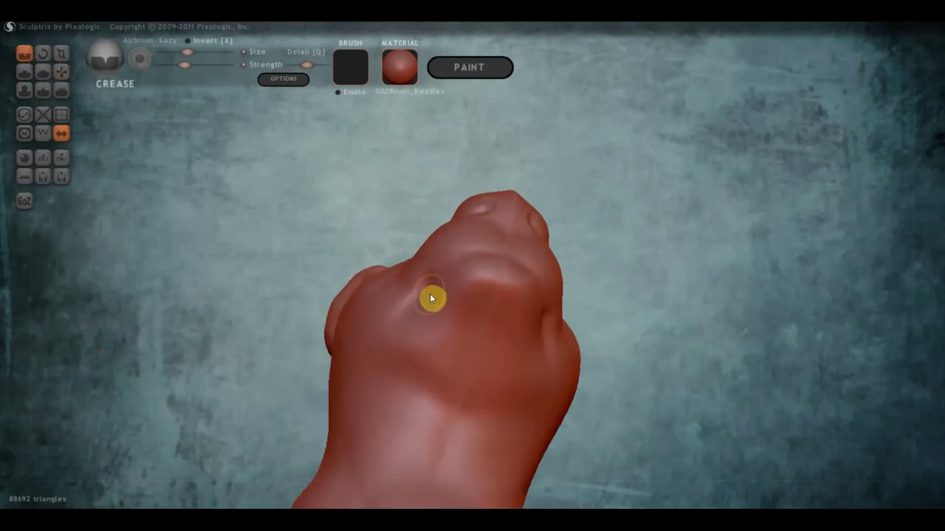
{"action": "mouse_move", "coordinate": [432, 298]}
{"action": "left_mouse_down"}
{"action": "mouse_move", "coordinate": [396, 316]}
{"action": "mouse_move", "coordinate": [488, 255]}
{"action": "mouse_move", "coordinate": [432, 280]}
{"action": "mouse_move", "coordinate": [480, 263]}
{"action": "mouse_move", "coordinate": [415, 310]}
{"action": "left_mouse_up"}
{"action": "left_click", "coordinate": [433, 280]}
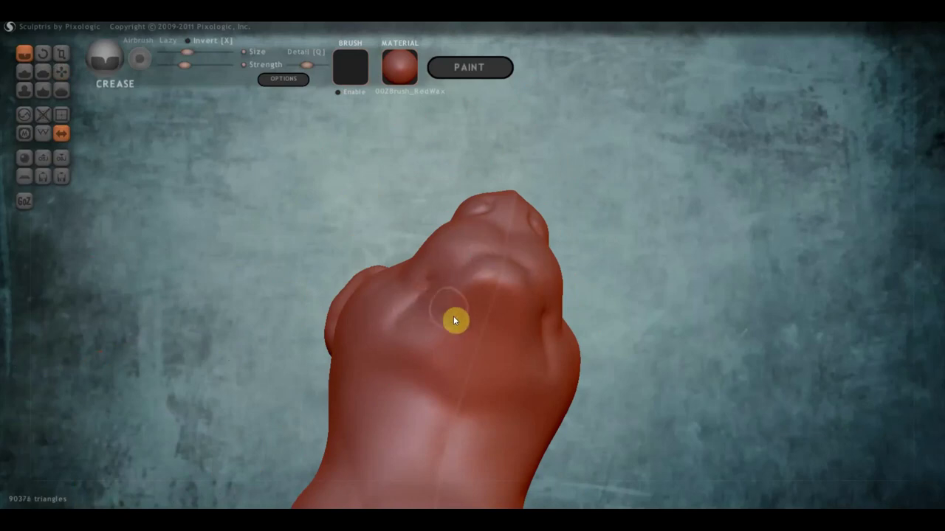
{"action": "right_click_drag", "start_coordinate": [453, 321], "coordinate": [472, 389]}
Smooth the throat with Flatten, then grab the underside of the jaw fuller
{"action": "left_click", "coordinate": [42, 72]}
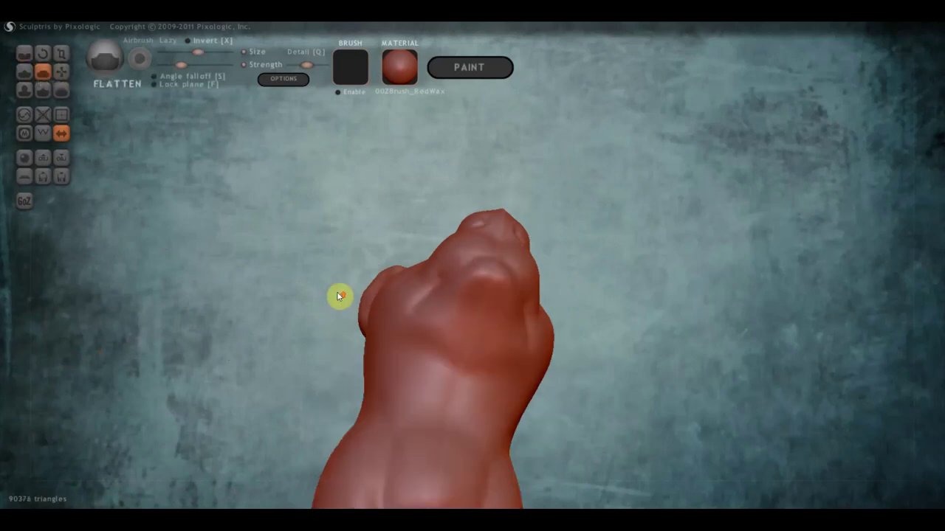
{"action": "scroll", "coordinate": [443, 390], "scroll_direction": "up", "scroll_amount": 2}
{"action": "mouse_move", "coordinate": [443, 390]}
{"action": "left_mouse_down"}
{"action": "mouse_move", "coordinate": [420, 352]}
{"action": "mouse_move", "coordinate": [422, 369]}
{"action": "mouse_move", "coordinate": [388, 346]}
{"action": "mouse_move", "coordinate": [480, 293]}
{"action": "mouse_move", "coordinate": [506, 297]}
{"action": "mouse_move", "coordinate": [451, 333]}
{"action": "mouse_move", "coordinate": [414, 384]}
{"action": "left_mouse_up"}
{"action": "mouse_move", "coordinate": [413, 383]}
{"action": "right_mouse_down"}
{"action": "mouse_move", "coordinate": [479, 411]}
{"action": "mouse_move", "coordinate": [400, 334]}
{"action": "mouse_move", "coordinate": [374, 369]}
{"action": "mouse_move", "coordinate": [391, 333]}
{"action": "right_mouse_up"}
{"action": "scroll", "coordinate": [342, 401], "scroll_direction": "up", "scroll_amount": 3}
{"action": "scroll", "coordinate": [337, 399], "scroll_direction": "down", "scroll_amount": 3}
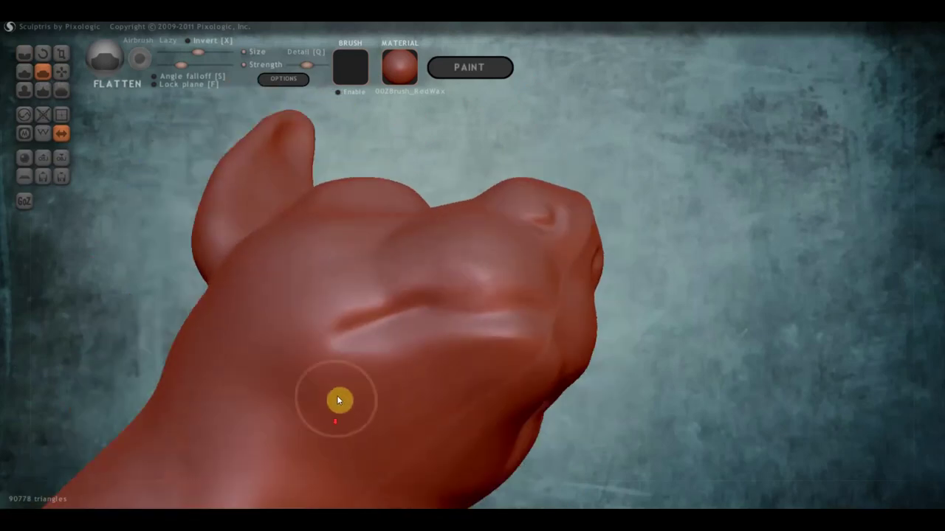
{"action": "scroll", "coordinate": [329, 355], "scroll_direction": "up", "scroll_amount": 2}
{"action": "left_click", "coordinate": [62, 72]}
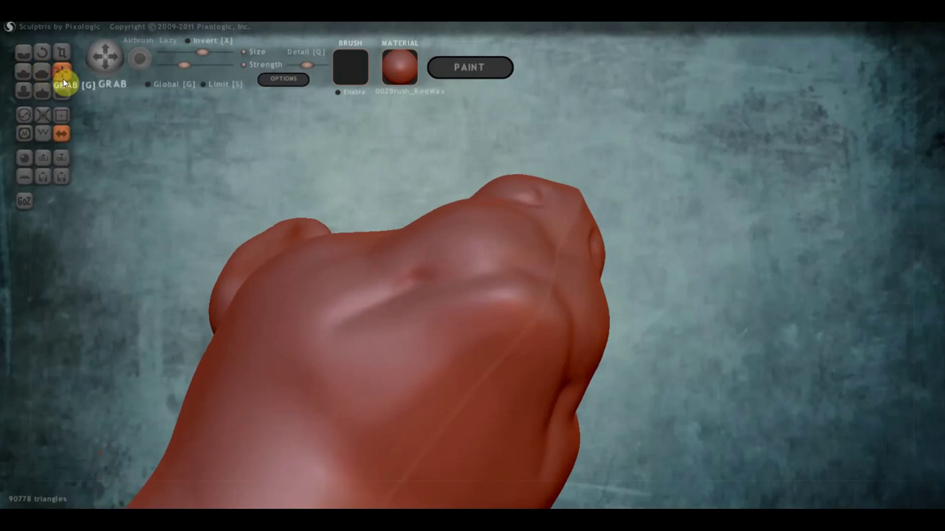
{"action": "left_click_drag", "start_coordinate": [321, 348], "coordinate": [394, 327]}
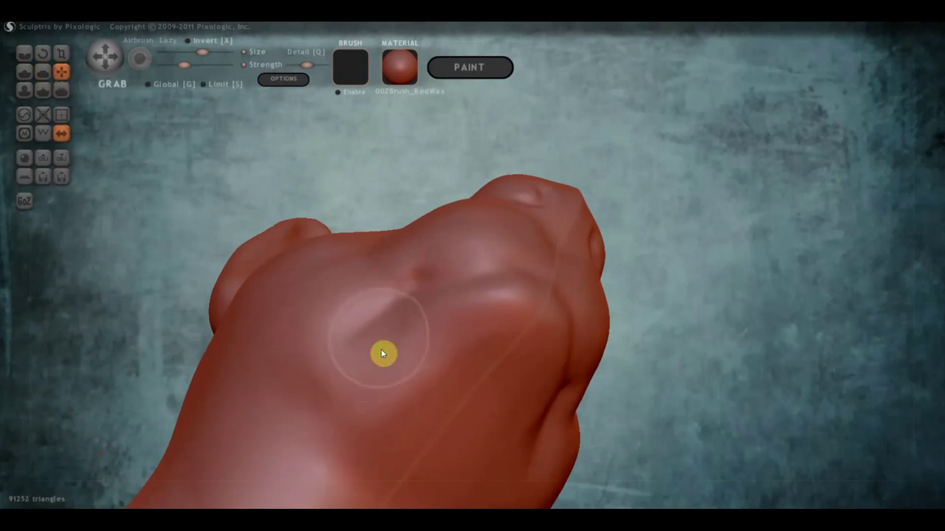
{"action": "mouse_move", "coordinate": [382, 352]}
{"action": "right_mouse_down"}
{"action": "mouse_move", "coordinate": [407, 429]}
{"action": "mouse_move", "coordinate": [349, 446]}
{"action": "mouse_move", "coordinate": [426, 430]}
{"action": "mouse_move", "coordinate": [448, 401]}
{"action": "mouse_move", "coordinate": [451, 418]}
{"action": "right_mouse_up"}
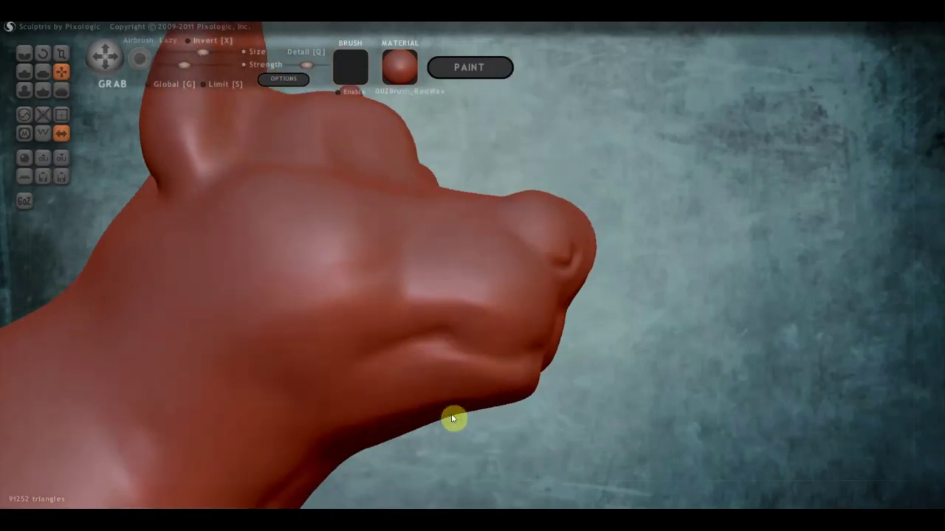
Crease a groove along the jaw line, deepening it at the mouth corner
{"action": "left_click", "coordinate": [24, 55]}
{"action": "right_click_drag", "start_coordinate": [231, 190], "coordinate": [364, 356]}
{"action": "mouse_move", "coordinate": [361, 352]}
{"action": "left_mouse_down"}
{"action": "mouse_move", "coordinate": [438, 344]}
{"action": "mouse_move", "coordinate": [418, 337]}
{"action": "mouse_move", "coordinate": [508, 342]}
{"action": "mouse_move", "coordinate": [470, 336]}
{"action": "mouse_move", "coordinate": [447, 337]}
{"action": "mouse_move", "coordinate": [527, 347]}
{"action": "mouse_move", "coordinate": [386, 341]}
{"action": "mouse_move", "coordinate": [449, 333]}
{"action": "mouse_move", "coordinate": [371, 342]}
{"action": "mouse_move", "coordinate": [473, 306]}
{"action": "left_mouse_up"}
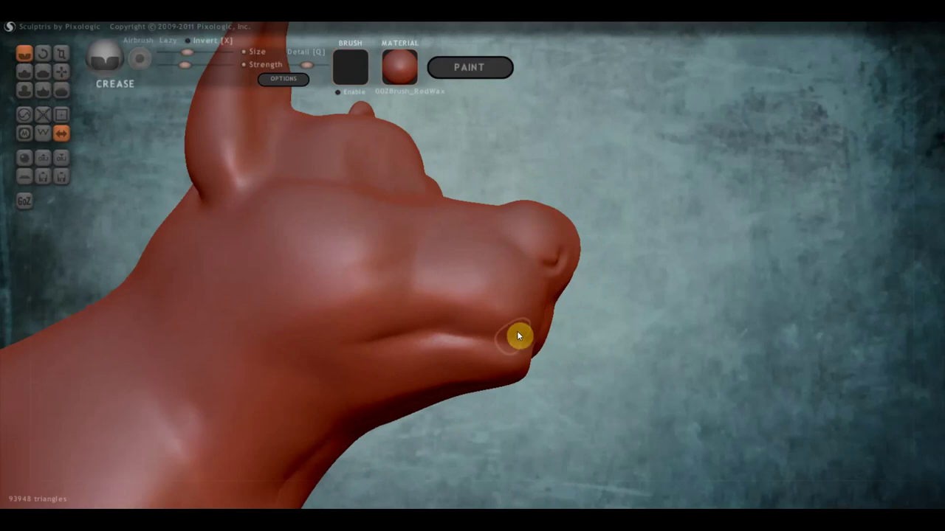
{"action": "left_click_drag", "start_coordinate": [516, 331], "coordinate": [443, 341]}
{"action": "mouse_move", "coordinate": [385, 339]}
{"action": "left_mouse_down"}
{"action": "mouse_move", "coordinate": [374, 367]}
{"action": "mouse_move", "coordinate": [398, 341]}
{"action": "mouse_move", "coordinate": [458, 337]}
{"action": "mouse_move", "coordinate": [388, 349]}
{"action": "left_mouse_up"}
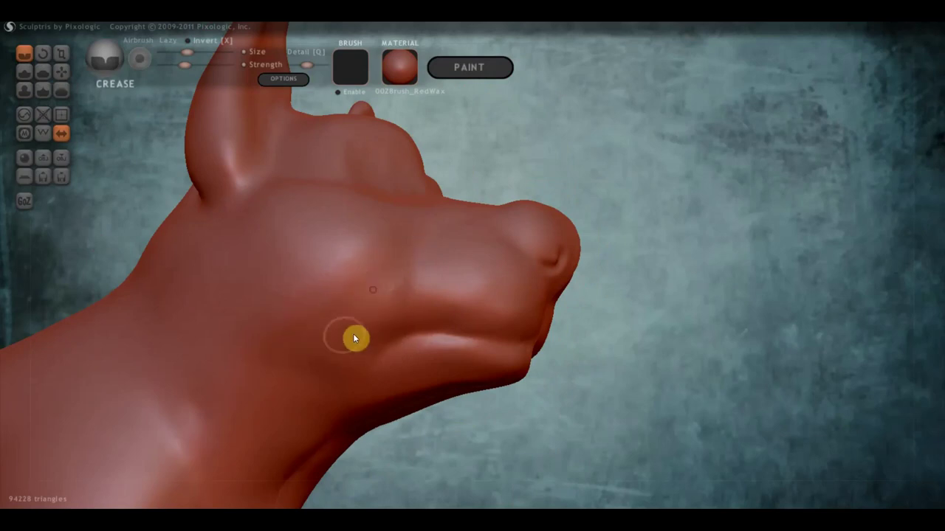
{"action": "scroll", "coordinate": [255, 399], "scroll_direction": "down", "scroll_amount": 3}
{"action": "scroll", "coordinate": [332, 325], "scroll_direction": "down", "scroll_amount": 2}
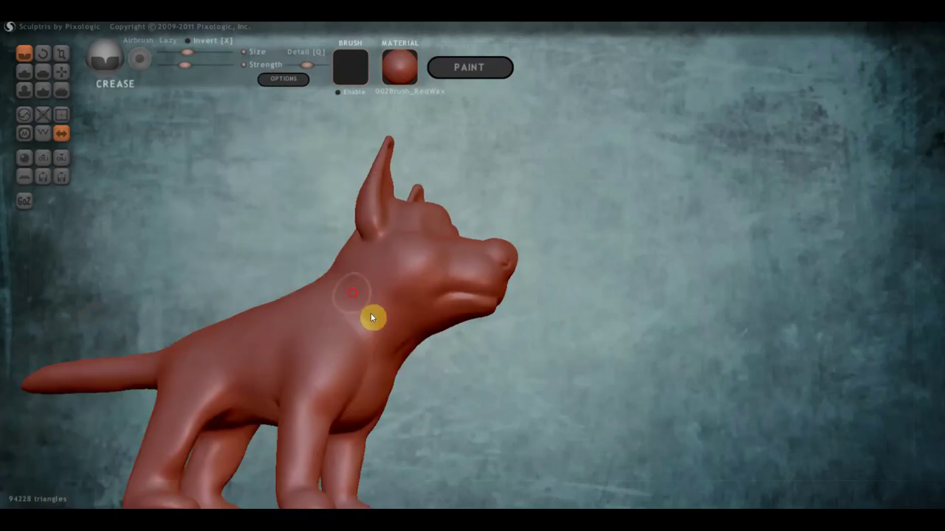
Crease the brow above the eye from the front, then orbit around to check it
{"action": "left_click_drag", "start_coordinate": [327, 424], "coordinate": [298, 396]}
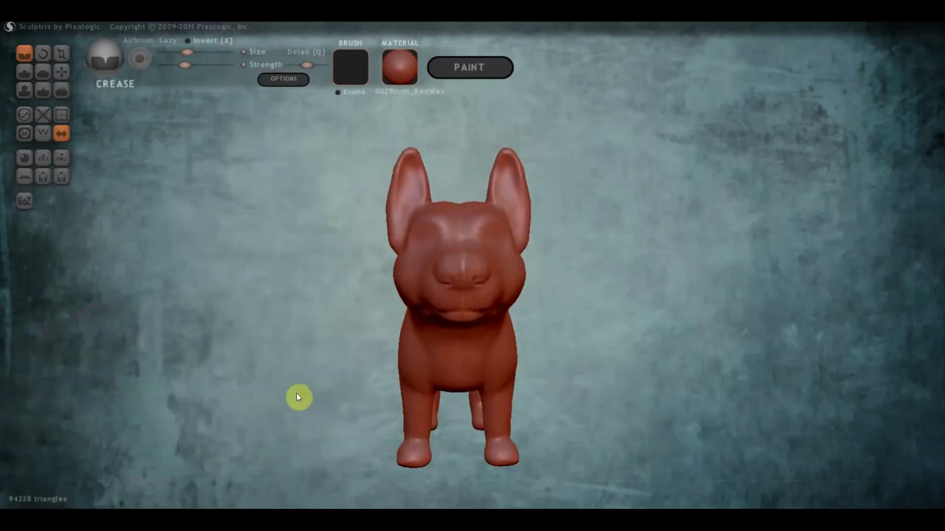
{"action": "scroll", "coordinate": [469, 200], "scroll_direction": "up", "scroll_amount": 3}
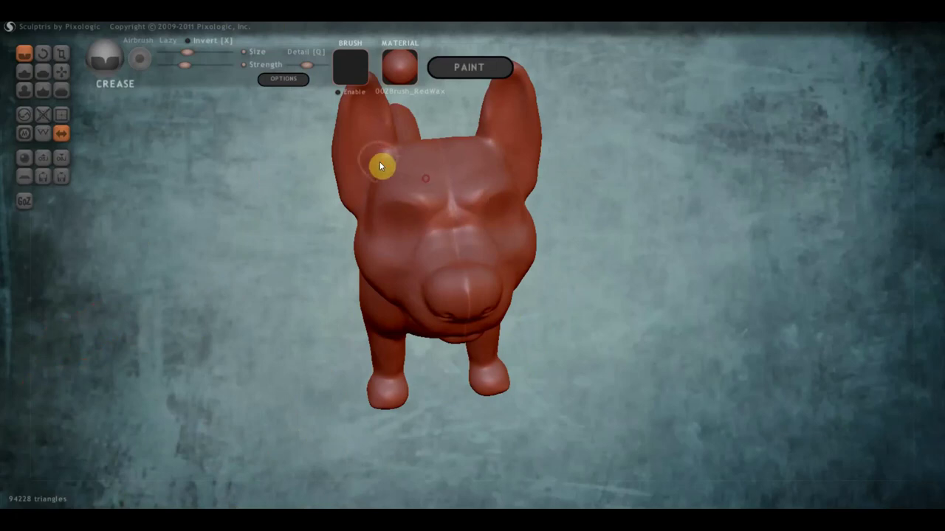
{"action": "left_click_drag", "start_coordinate": [390, 192], "coordinate": [458, 222]}
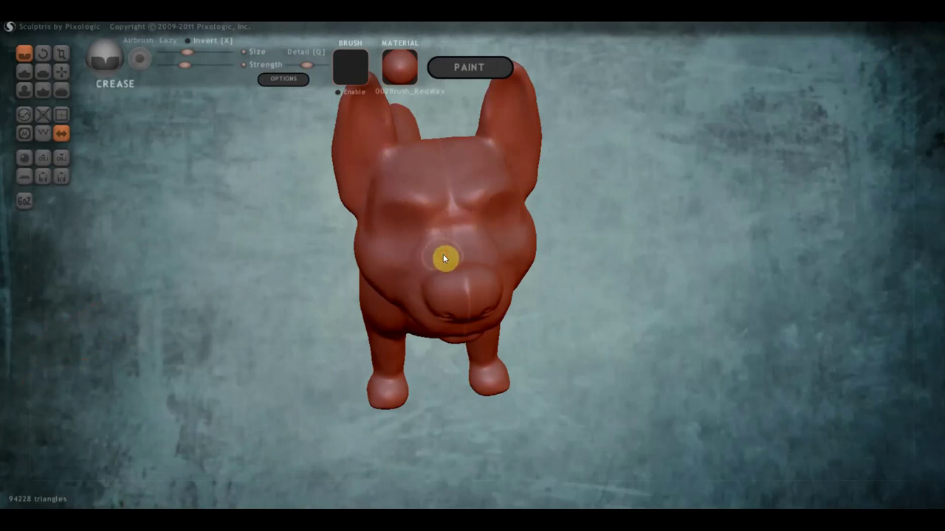
{"action": "mouse_move", "coordinate": [443, 254]}
{"action": "right_mouse_down"}
{"action": "mouse_move", "coordinate": [519, 229]}
{"action": "mouse_move", "coordinate": [573, 224]}
{"action": "mouse_move", "coordinate": [518, 265]}
{"action": "right_mouse_up"}
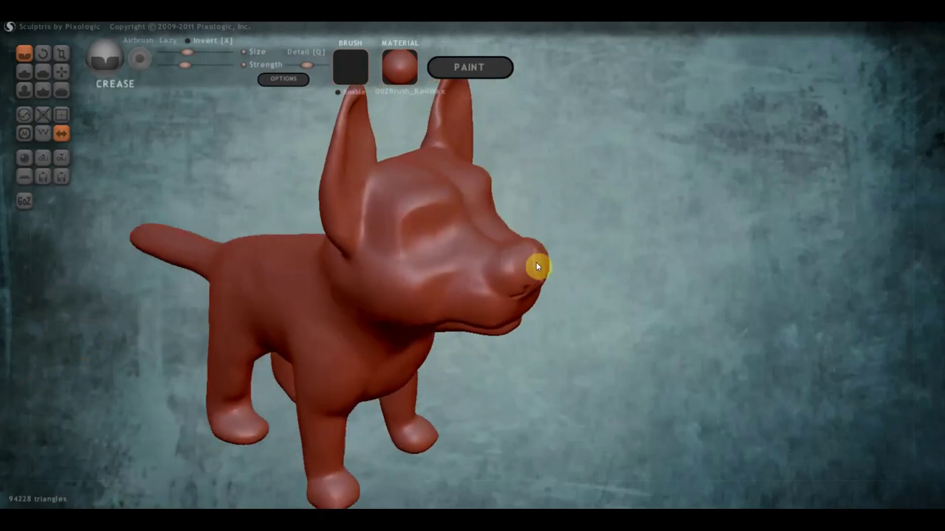
{"action": "scroll", "coordinate": [541, 252], "scroll_direction": "down", "scroll_amount": 2}
{"action": "mouse_move", "coordinate": [524, 315]}
{"action": "right_mouse_down"}
{"action": "mouse_move", "coordinate": [489, 272]}
{"action": "mouse_move", "coordinate": [400, 261]}
{"action": "right_mouse_up"}
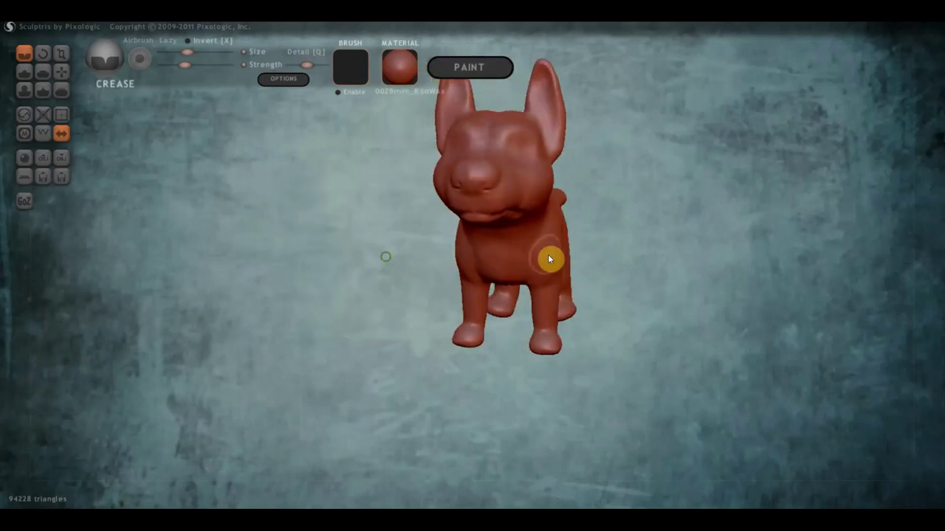
{"action": "mouse_move", "coordinate": [548, 258]}
{"action": "right_mouse_down"}
{"action": "mouse_move", "coordinate": [287, 249]}
{"action": "mouse_move", "coordinate": [303, 285]}
{"action": "mouse_move", "coordinate": [37, 39]}
{"action": "right_mouse_up"}
Grab the muzzle, chin and brow to shorten the snout and form a brow-to-muzzle step
{"action": "left_click", "coordinate": [62, 71]}
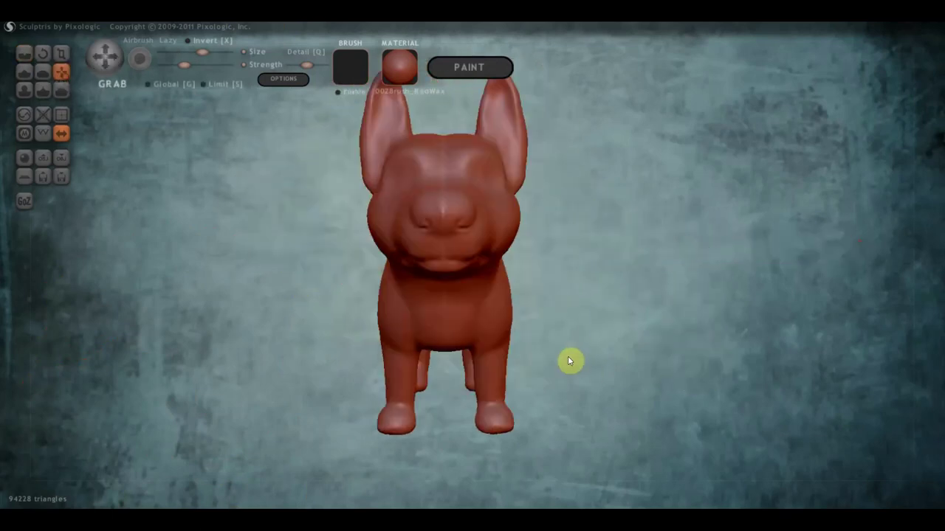
{"action": "left_click_drag", "start_coordinate": [428, 265], "coordinate": [414, 268]}
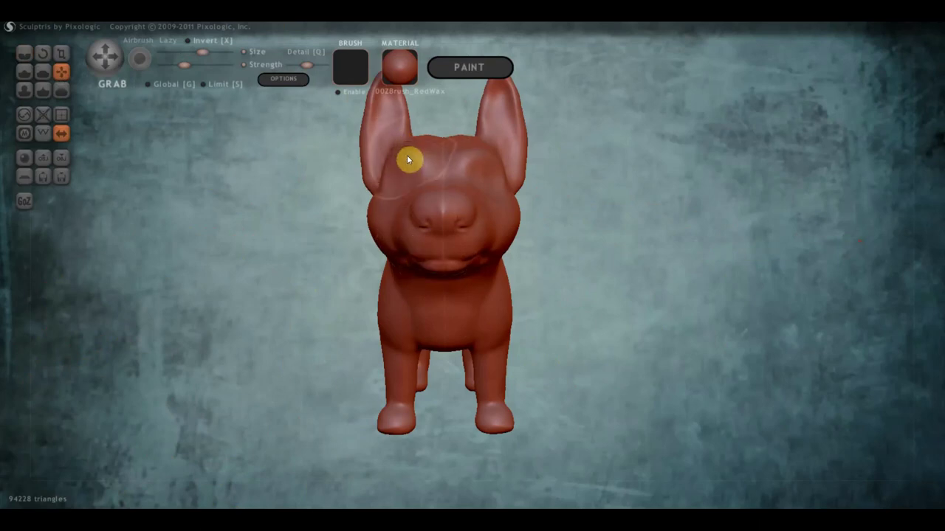
{"action": "left_click_drag", "start_coordinate": [407, 157], "coordinate": [479, 193]}
{"action": "right_click_drag", "start_coordinate": [479, 194], "coordinate": [603, 193]}
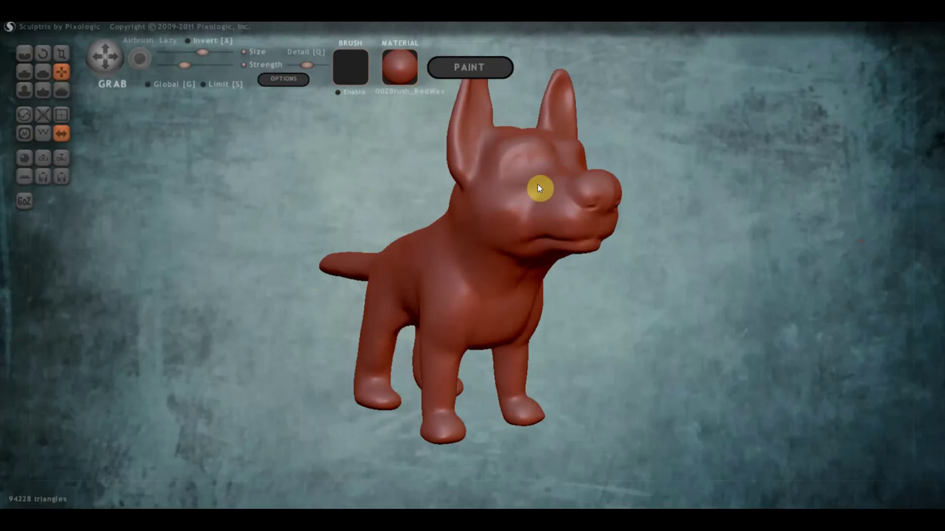
{"action": "scroll", "coordinate": [650, 144], "scroll_direction": "up", "scroll_amount": 3}
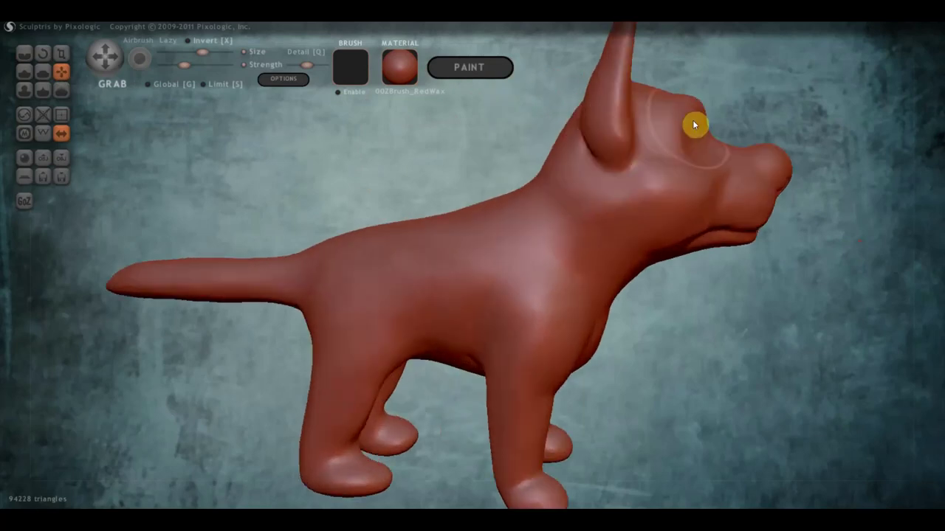
{"action": "left_click_drag", "start_coordinate": [709, 111], "coordinate": [780, 184]}
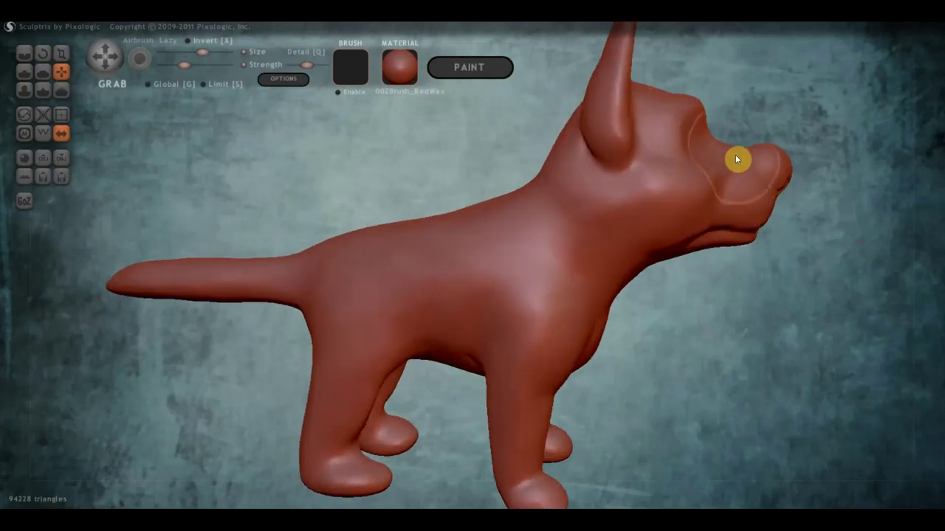
{"action": "scroll", "coordinate": [738, 169], "scroll_direction": "down", "scroll_amount": 3}
{"action": "left_click_drag", "start_coordinate": [669, 217], "coordinate": [653, 218]}
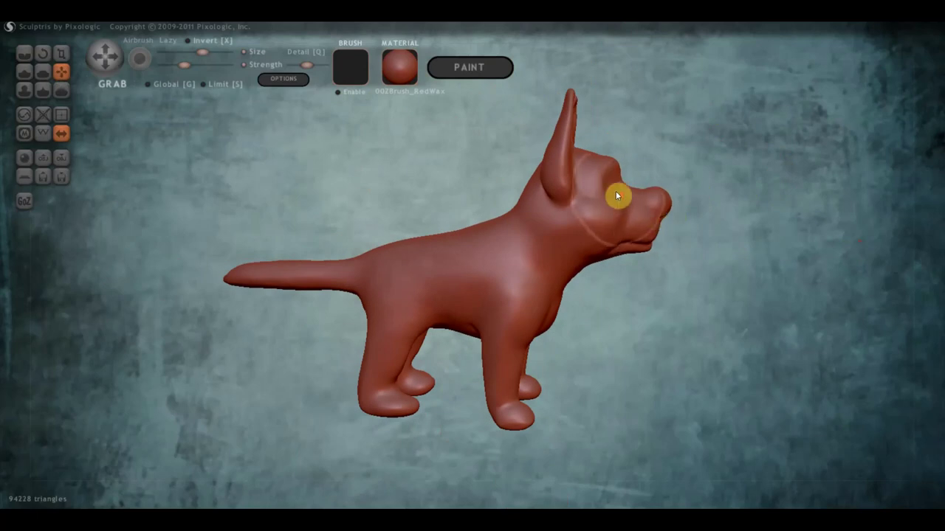
{"action": "scroll", "coordinate": [628, 184], "scroll_direction": "up", "scroll_amount": 3}
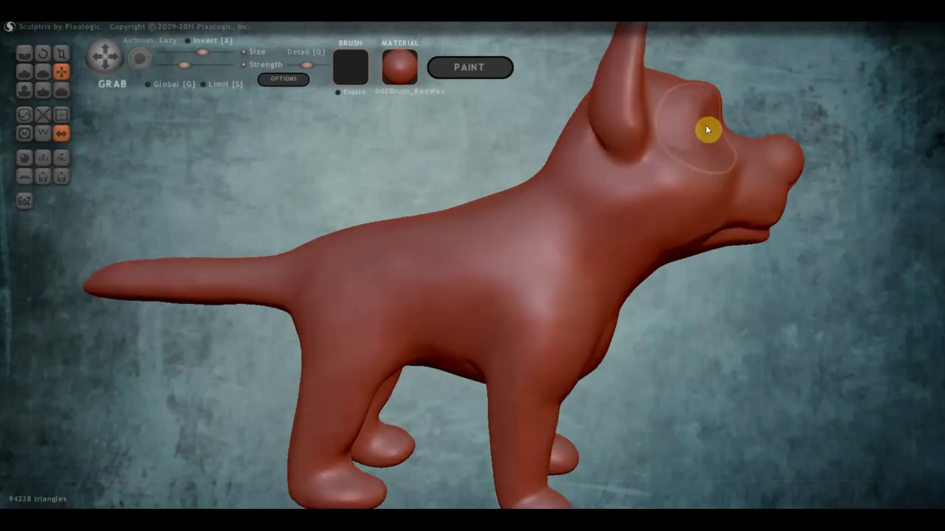
{"action": "mouse_move", "coordinate": [704, 127]}
{"action": "left_mouse_down"}
{"action": "mouse_move", "coordinate": [714, 175]}
{"action": "mouse_move", "coordinate": [566, 200]}
{"action": "mouse_move", "coordinate": [574, 196]}
{"action": "mouse_move", "coordinate": [666, 279]}
{"action": "mouse_move", "coordinate": [493, 180]}
{"action": "left_mouse_up"}
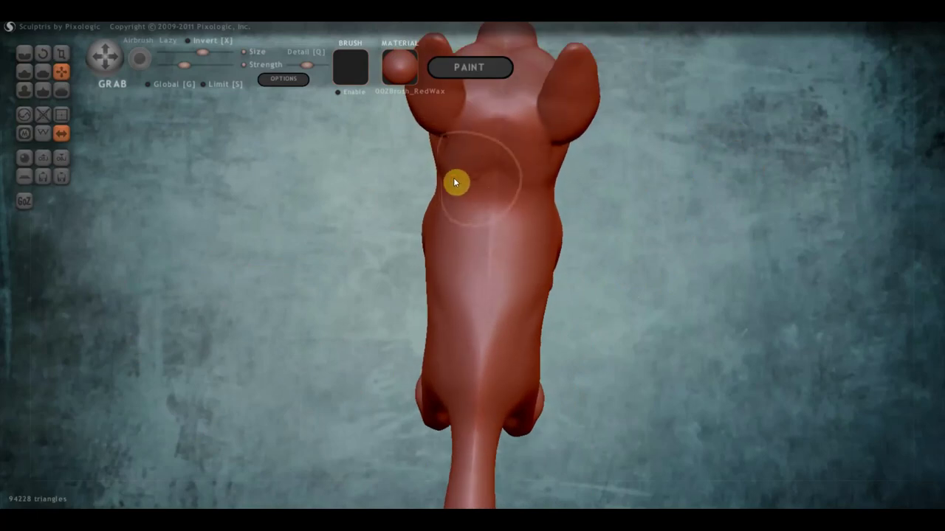
Orbit to a side view and Grab-drag the dog's flank outward into a smoother contour
{"action": "right_click_drag", "start_coordinate": [460, 187], "coordinate": [512, 239]}
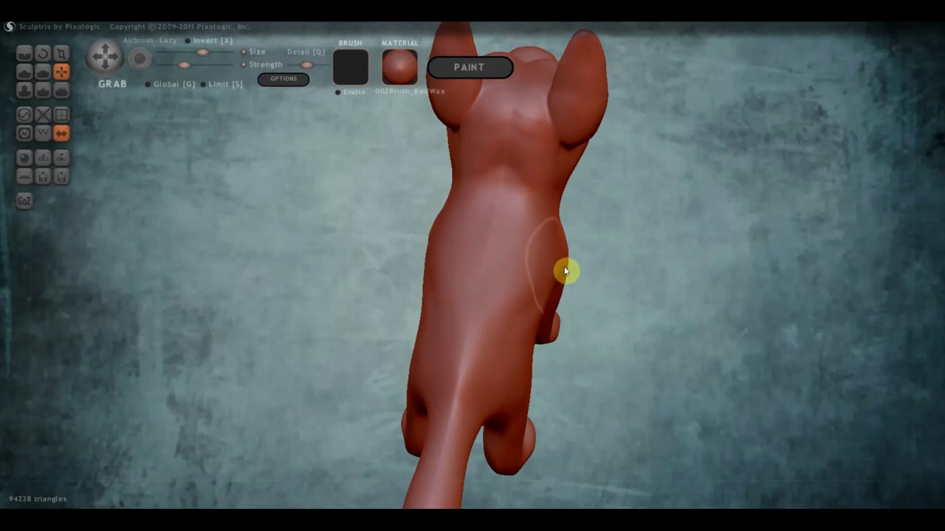
{"action": "mouse_move", "coordinate": [576, 284]}
{"action": "right_mouse_down"}
{"action": "mouse_move", "coordinate": [590, 320]}
{"action": "mouse_move", "coordinate": [587, 309]}
{"action": "right_mouse_up"}
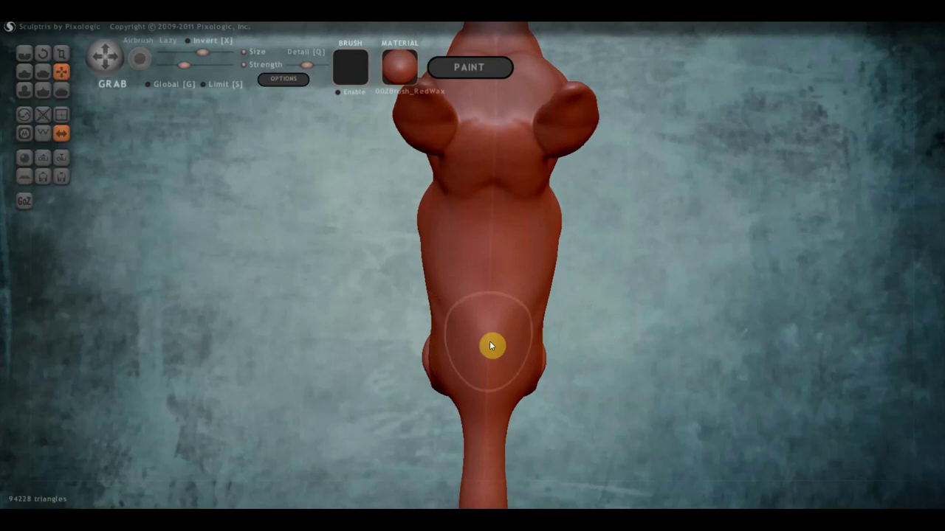
{"action": "mouse_move", "coordinate": [489, 341]}
{"action": "right_mouse_down"}
{"action": "mouse_move", "coordinate": [331, 232]}
{"action": "mouse_move", "coordinate": [433, 261]}
{"action": "mouse_move", "coordinate": [505, 318]}
{"action": "mouse_move", "coordinate": [496, 327]}
{"action": "right_mouse_up"}
{"action": "scroll", "coordinate": [472, 369], "scroll_direction": "up", "scroll_amount": 3}
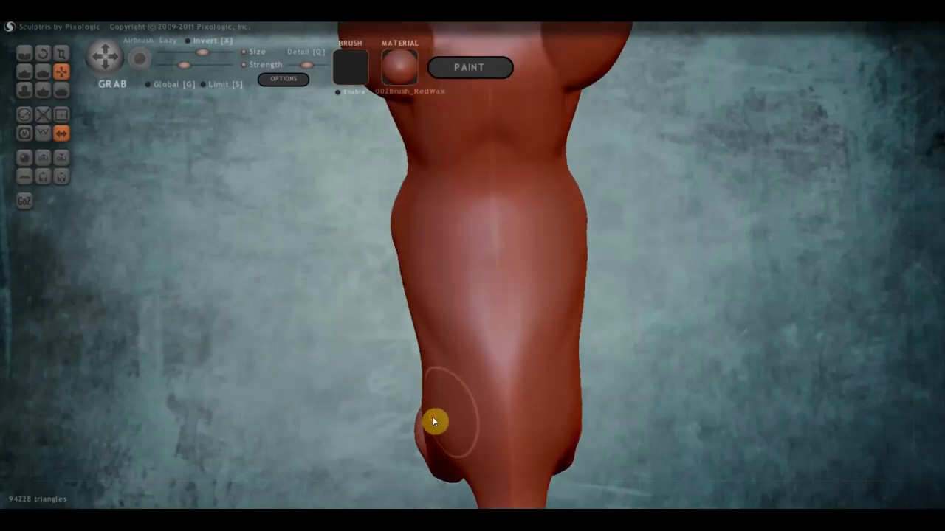
{"action": "left_click_drag", "start_coordinate": [419, 333], "coordinate": [439, 333]}
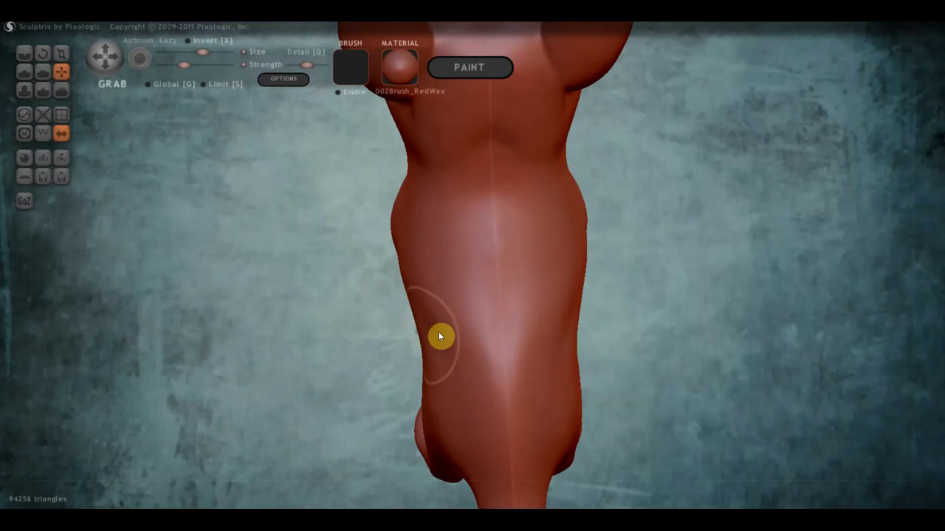
{"action": "mouse_move", "coordinate": [440, 333]}
{"action": "right_mouse_down"}
{"action": "mouse_move", "coordinate": [632, 253]}
{"action": "mouse_move", "coordinate": [551, 480]}
{"action": "mouse_move", "coordinate": [609, 420]}
{"action": "mouse_move", "coordinate": [624, 319]}
{"action": "mouse_move", "coordinate": [549, 364]}
{"action": "right_mouse_up"}
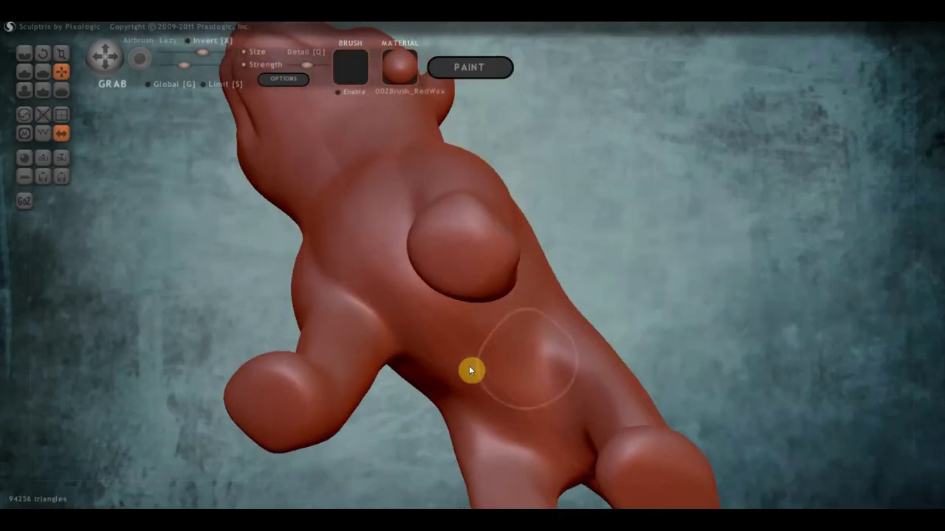
Grab-drag the chest surface to fill it out, ending on a level front view of the dog
{"action": "mouse_move", "coordinate": [470, 371]}
{"action": "right_mouse_down"}
{"action": "mouse_move", "coordinate": [529, 388]}
{"action": "mouse_move", "coordinate": [583, 423]}
{"action": "right_mouse_up"}
{"action": "mouse_move", "coordinate": [420, 357]}
{"action": "right_mouse_down"}
{"action": "mouse_move", "coordinate": [427, 405]}
{"action": "mouse_move", "coordinate": [410, 388]}
{"action": "mouse_move", "coordinate": [516, 401]}
{"action": "right_mouse_up"}
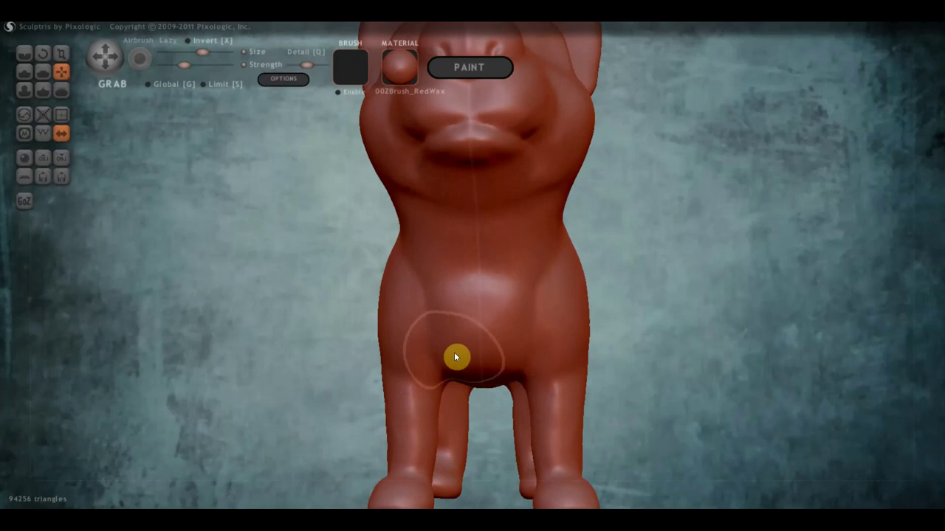
{"action": "left_click_drag", "start_coordinate": [411, 273], "coordinate": [445, 266]}
{"action": "scroll", "coordinate": [445, 266], "scroll_direction": "down", "scroll_amount": 2}
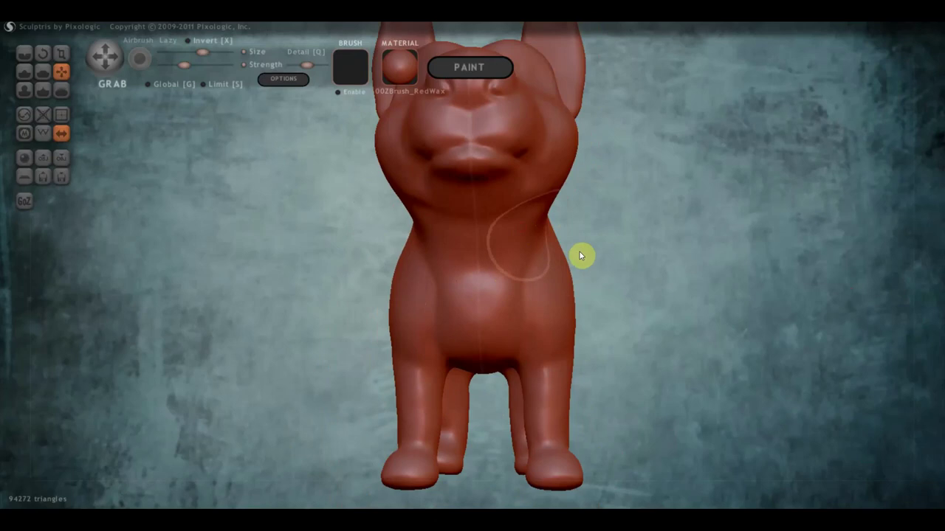
{"action": "mouse_move", "coordinate": [580, 255]}
{"action": "left_mouse_down"}
{"action": "mouse_move", "coordinate": [565, 332]}
{"action": "mouse_move", "coordinate": [799, 339]}
{"action": "mouse_move", "coordinate": [824, 357]}
{"action": "mouse_move", "coordinate": [679, 274]}
{"action": "mouse_move", "coordinate": [527, 281]}
{"action": "mouse_move", "coordinate": [394, 236]}
{"action": "mouse_move", "coordinate": [226, 228]}
{"action": "mouse_move", "coordinate": [539, 300]}
{"action": "mouse_move", "coordinate": [859, 353]}
{"action": "mouse_move", "coordinate": [687, 363]}
{"action": "left_mouse_up"}
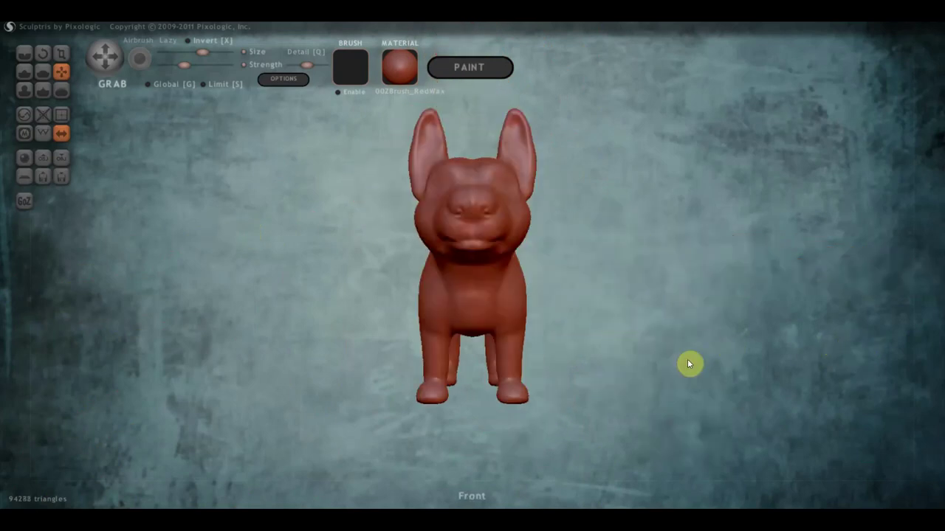